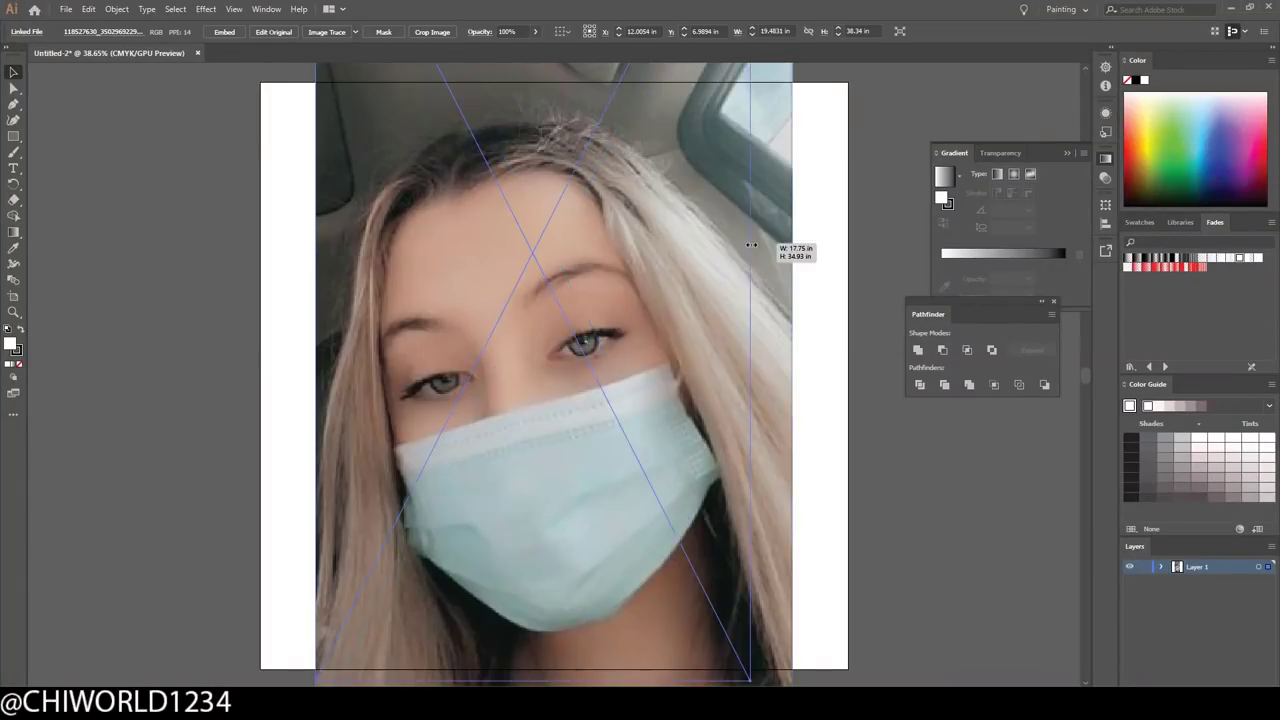
# - Skew and fade the portrait photo, then lock Layer 1 and add Layer 2 above it
pyautogui.moveTo(783, 313)
pyautogui.mouseDown()
pyautogui.moveTo(795, 308)
pyautogui.moveTo(757, 288)
pyautogui.mouseUp()
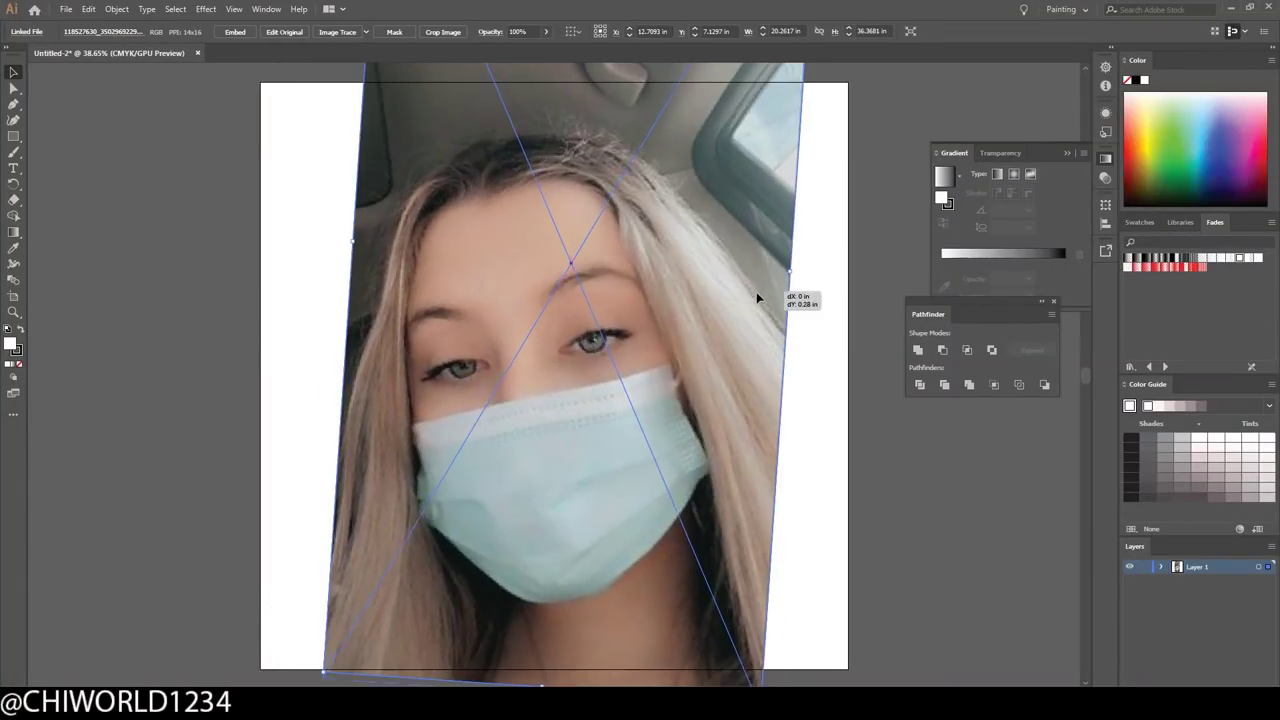
pyautogui.click(545, 31)
pyautogui.moveTo(529, 49); pyautogui.dragTo(510, 49)
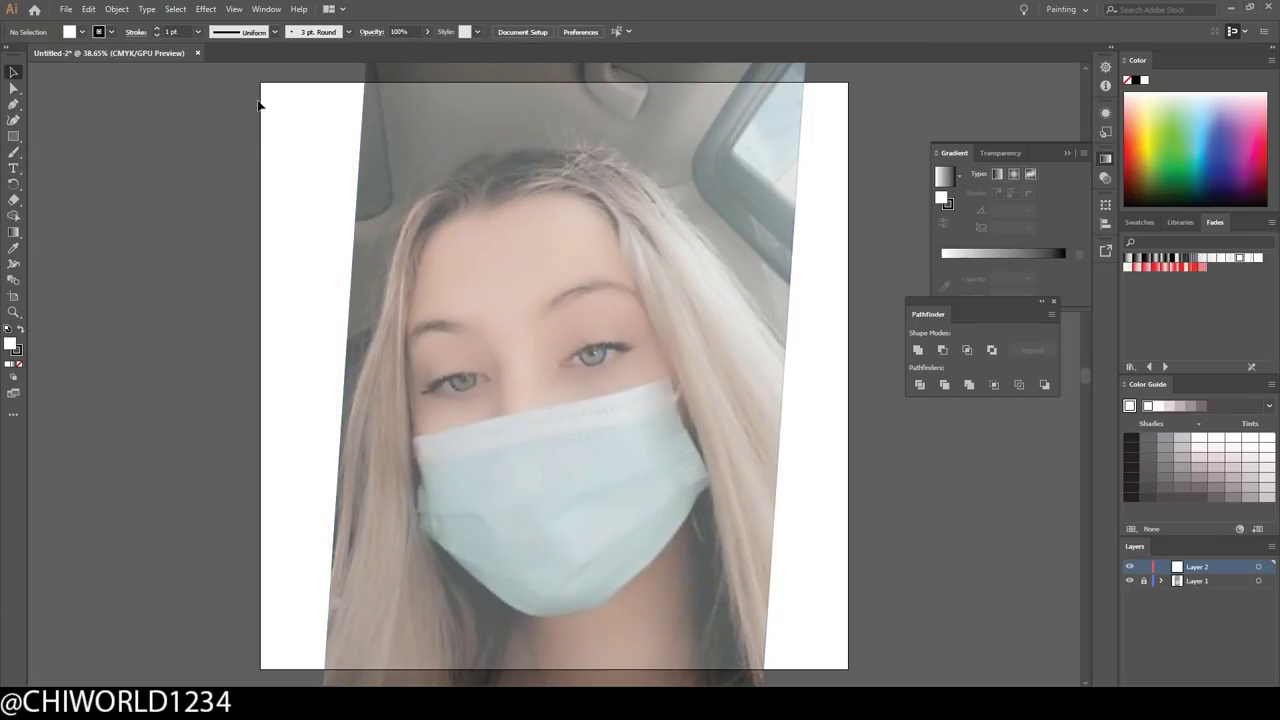
# - Create a new calligraphic brush and trace the upper lid of the left eye
pyautogui.click(246, 240)
pyautogui.click(14, 152)
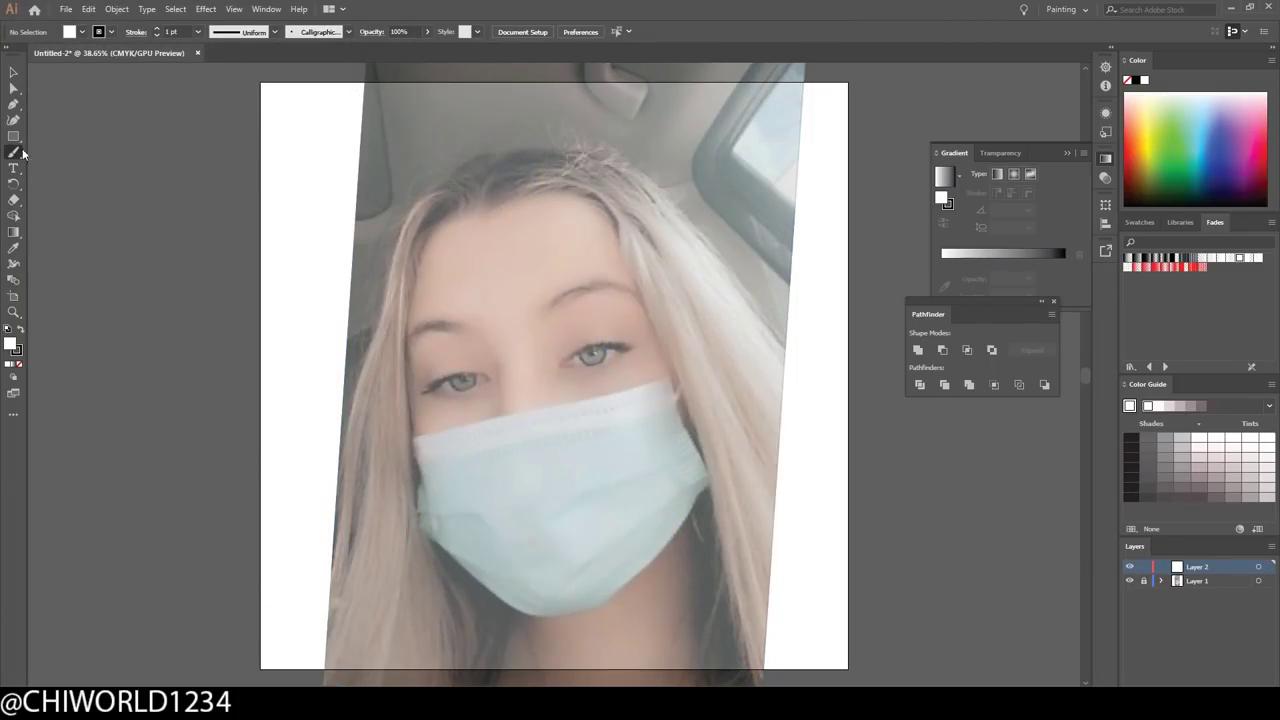
pyautogui.scroll(5, 529, 451)
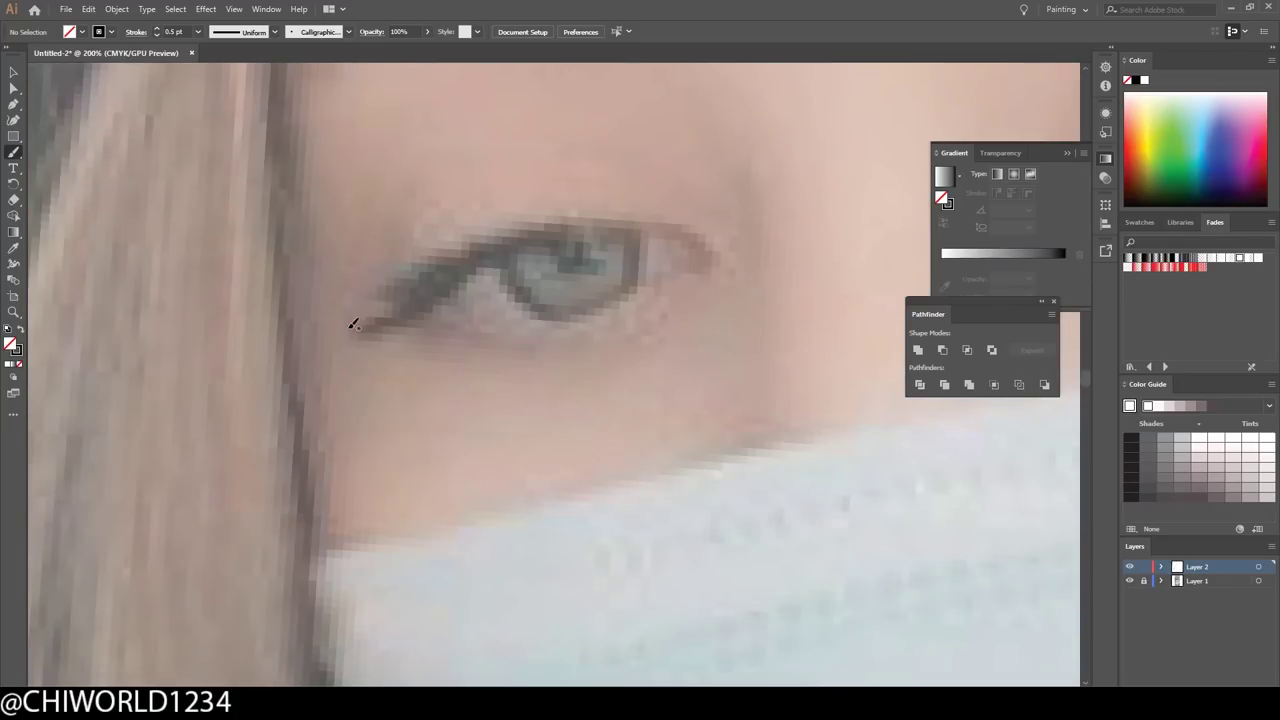
pyautogui.moveTo(352, 325)
pyautogui.mouseDown()
pyautogui.moveTo(680, 223)
pyautogui.moveTo(722, 270)
pyautogui.mouseUp()
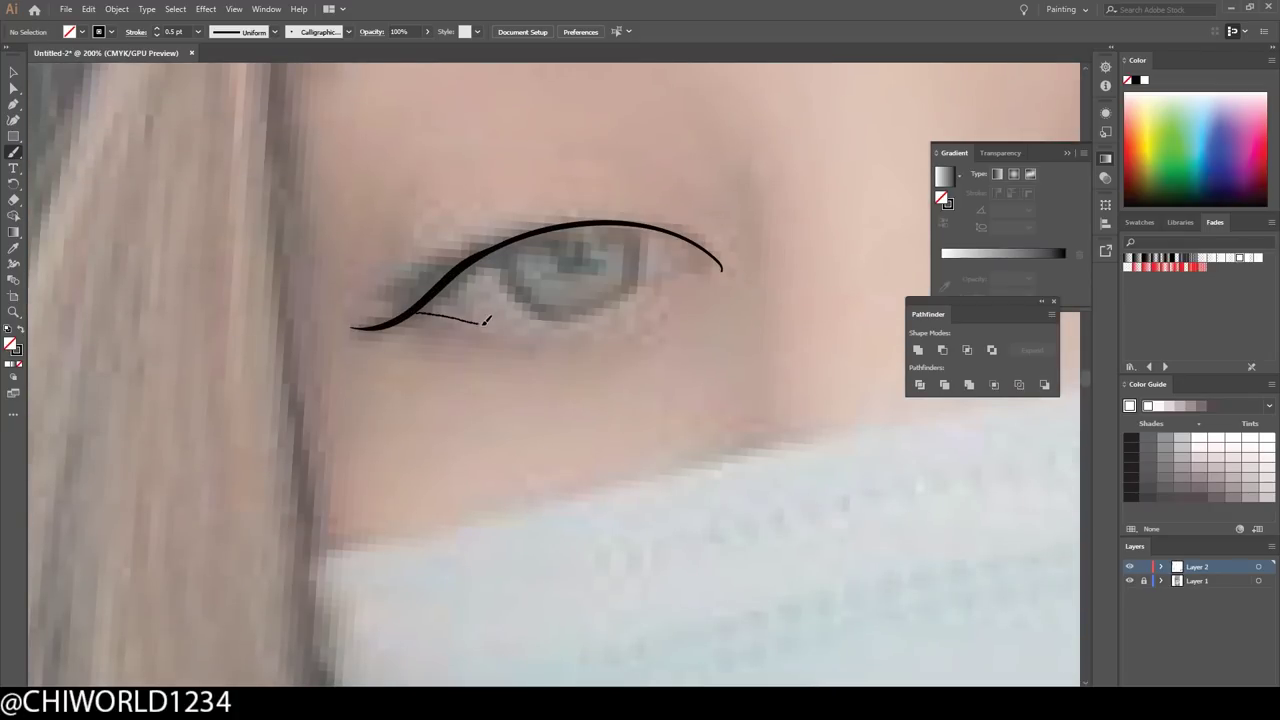
pyautogui.scroll(3, 594, 543)
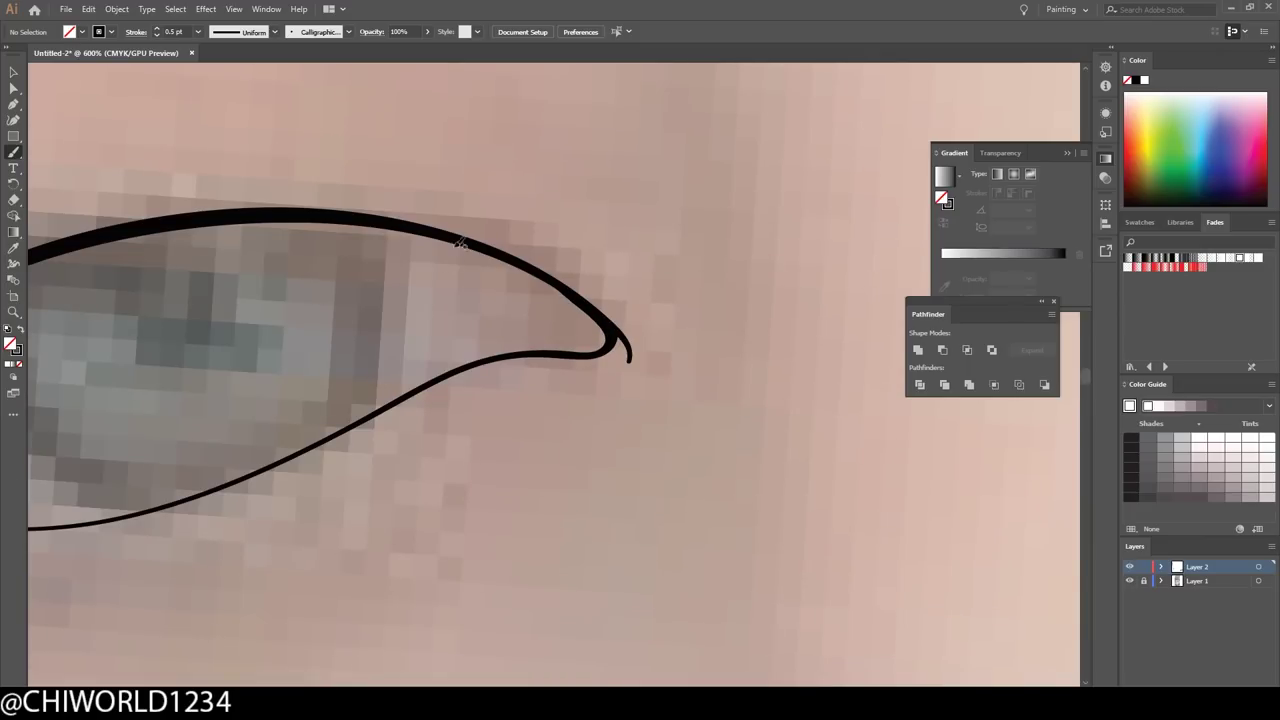
pyautogui.scroll(-5, 529, 391)
pyautogui.scroll(4, 640, 290)
# - Trace the right eye's lids and outline, hiding the photo to check the strokes
pyautogui.moveTo(386, 366); pyautogui.dragTo(900, 240)
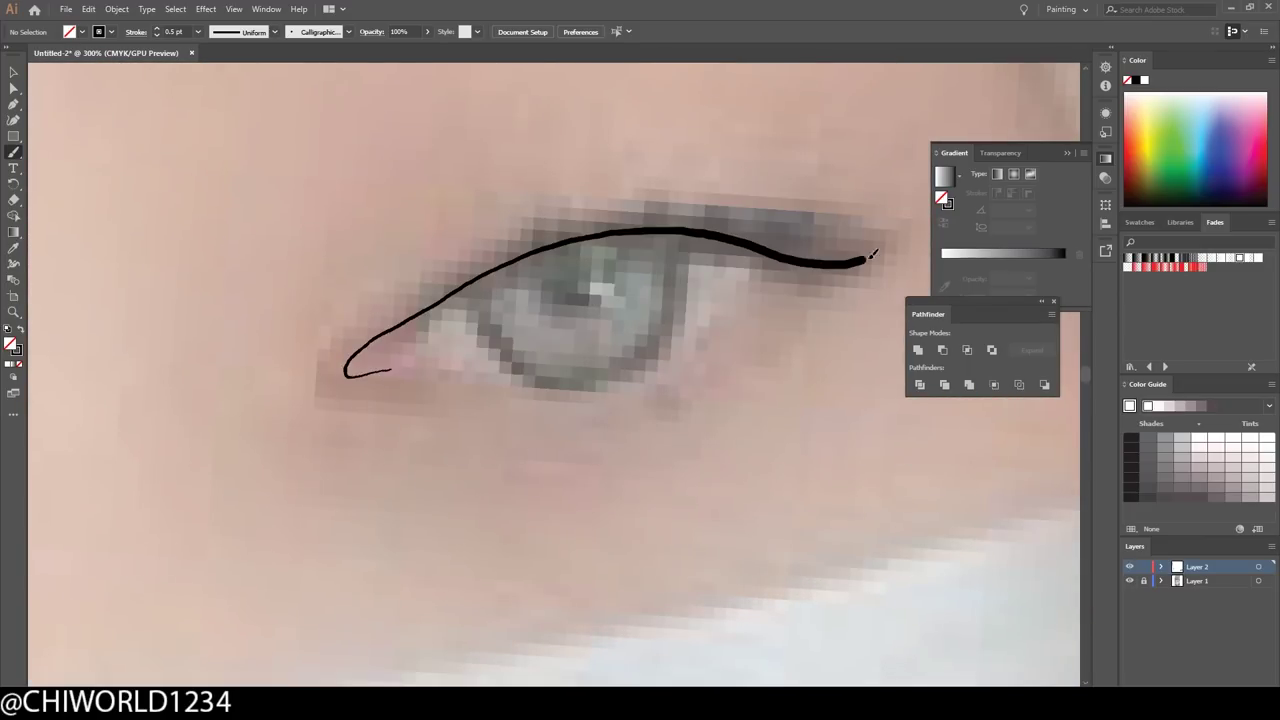
pyautogui.moveTo(385, 367); pyautogui.dragTo(795, 262)
pyautogui.hotkey('ctrl', '-')
pyautogui.hotkey('ctrl', '-')
pyautogui.hotkey('ctrl', '-')
pyautogui.click(1130, 580)
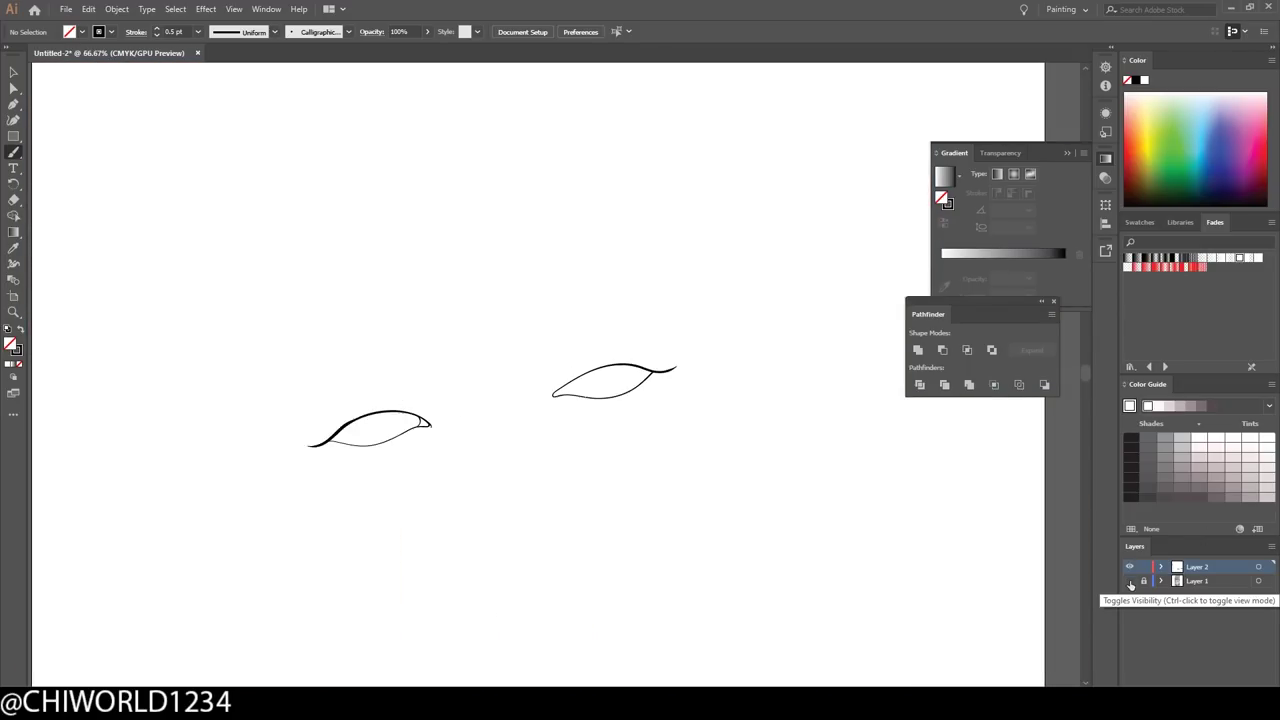
pyautogui.hotkey('ctrl', '=')
pyautogui.hotkey('ctrl', '=')
pyautogui.hotkey('ctrl', '=')
pyautogui.click(1130, 580)
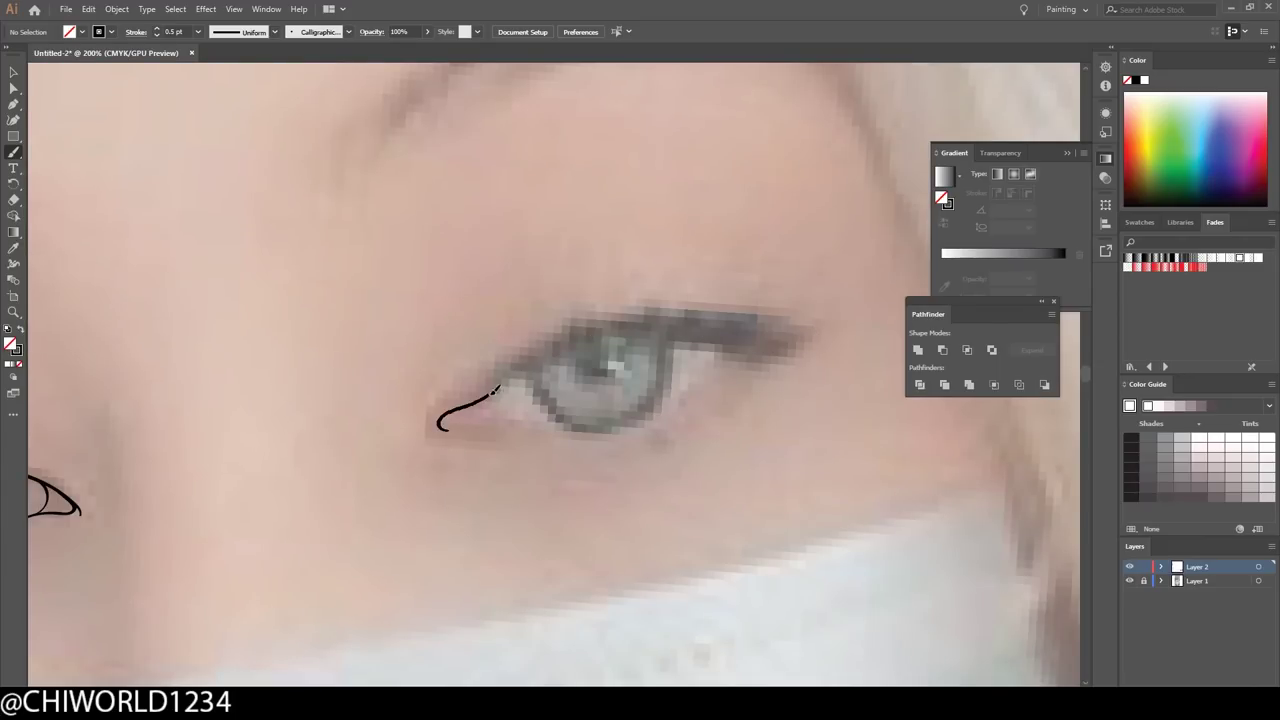
pyautogui.moveTo(497, 387); pyautogui.dragTo(818, 331)
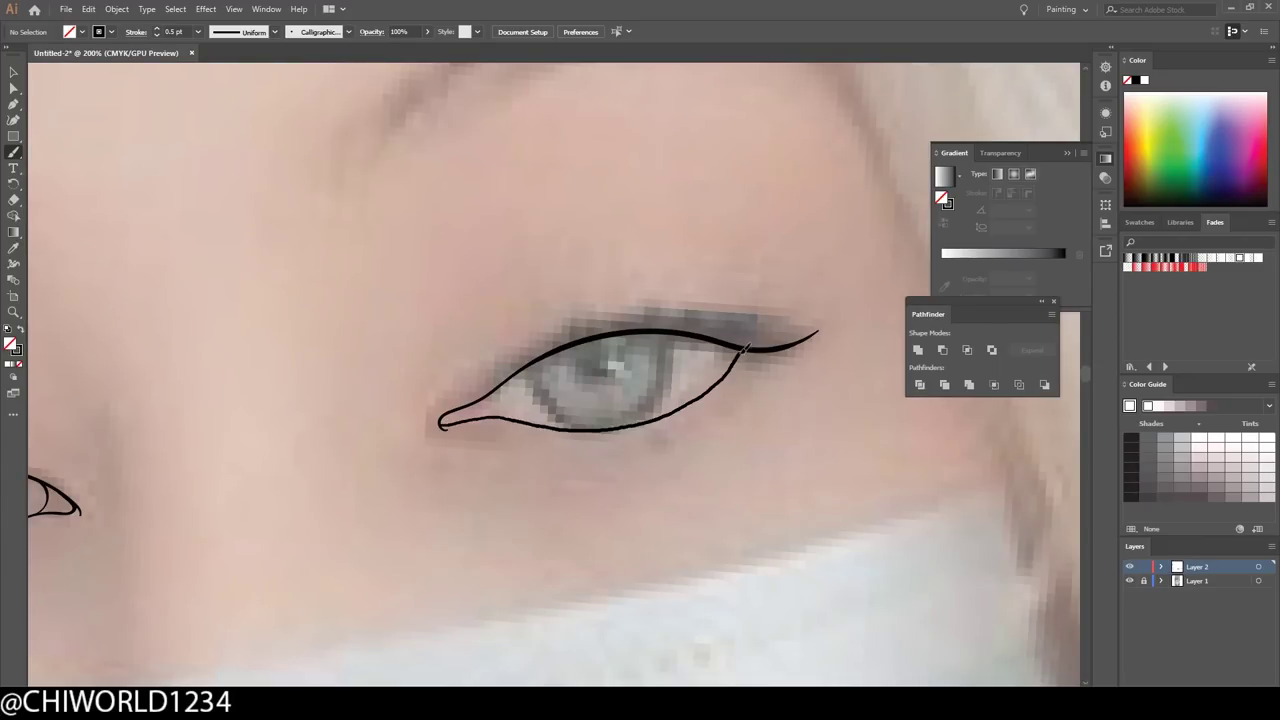
pyautogui.hotkey('ctrl', '-')
pyautogui.hotkey('ctrl', '-')
pyautogui.hotkey('ctrl', '-')
pyautogui.click(1130, 580)
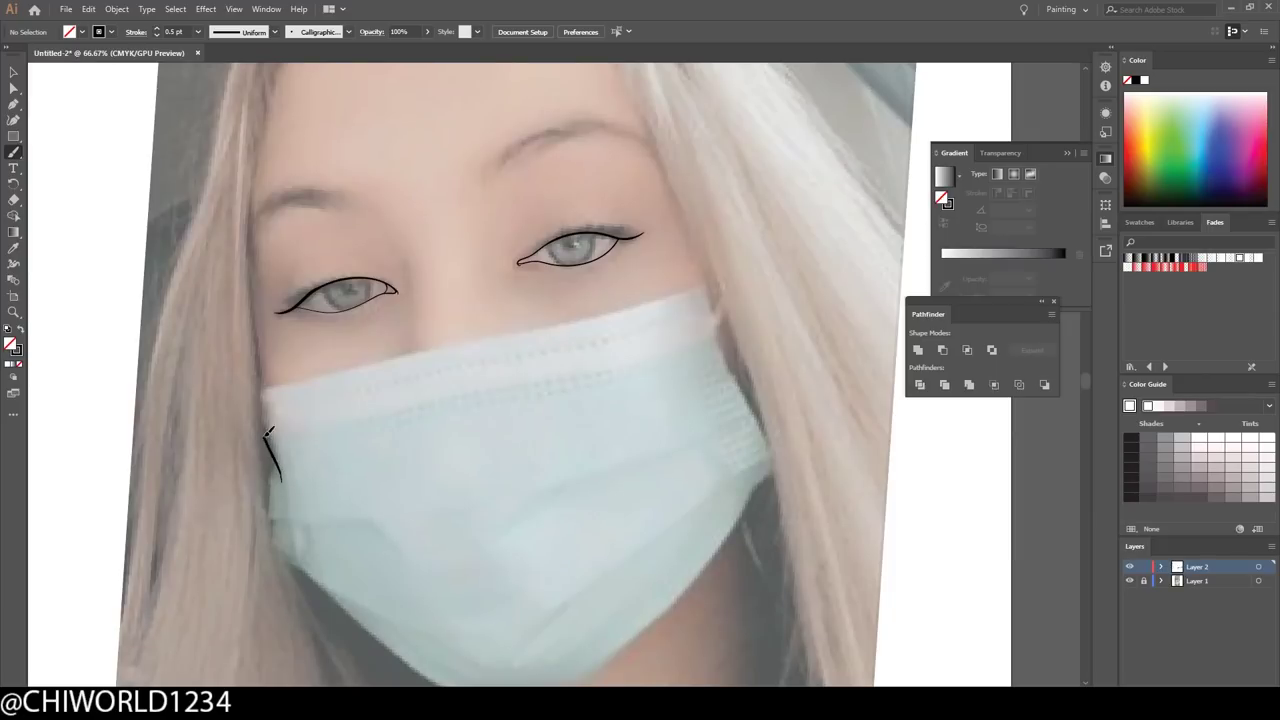
# - Draw the mask's top edge, the line beside the nose, and the mask's bottom and right edges
pyautogui.moveTo(392, 356); pyautogui.dragTo(703, 288)
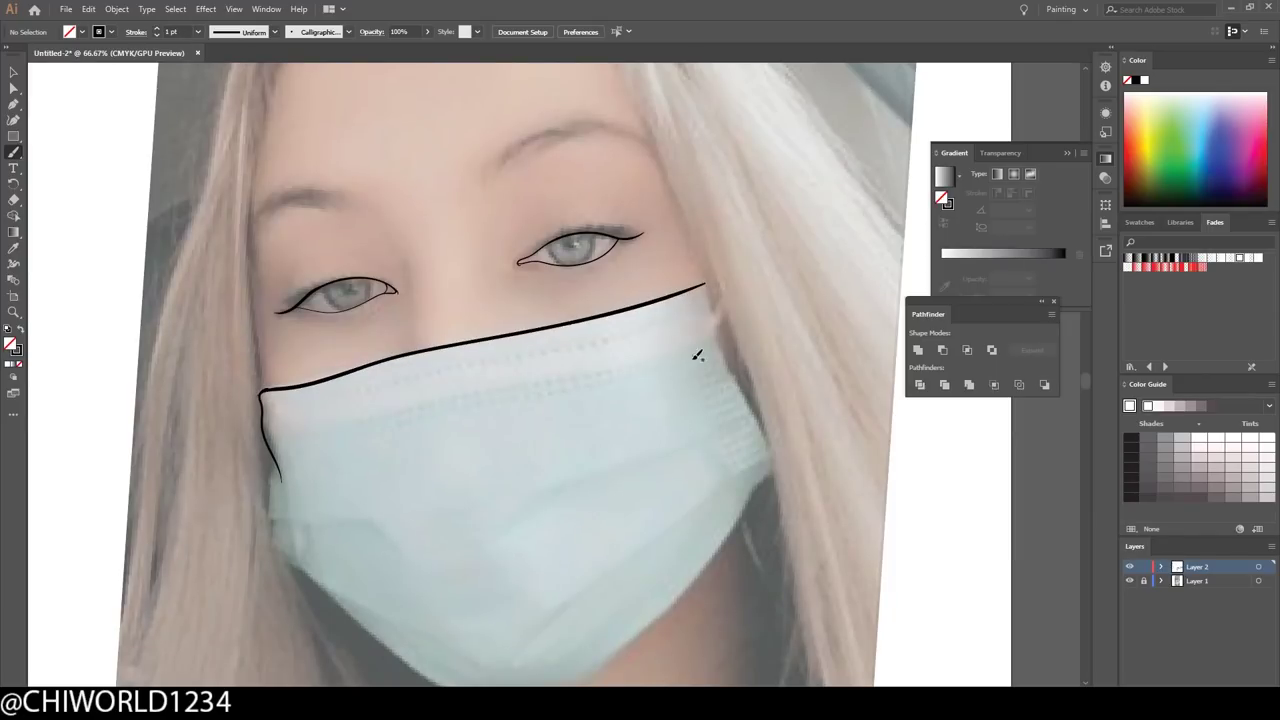
pyautogui.scroll(2, 255, 375)
pyautogui.hotkey('ctrl', '-')
pyautogui.moveTo(622, 392); pyautogui.dragTo(612, 480)
pyautogui.hotkey('ctrl', '-')
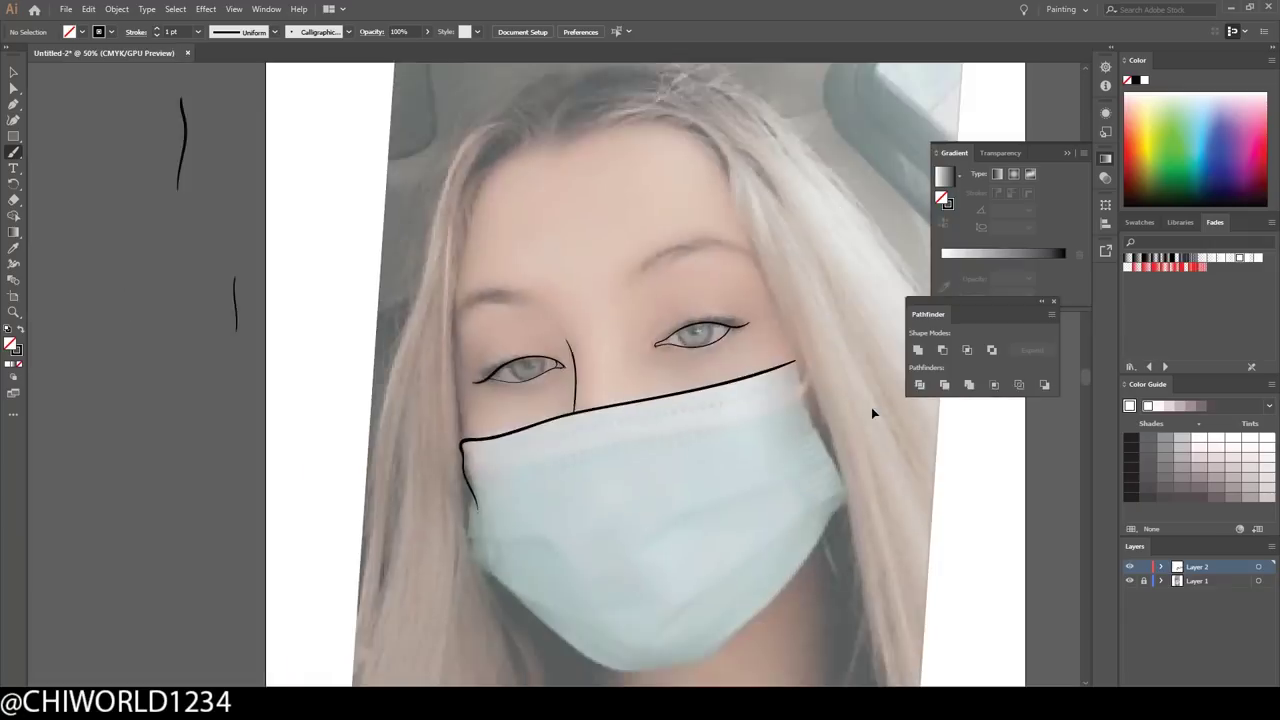
pyautogui.moveTo(347, 460); pyautogui.dragTo(836, 376)
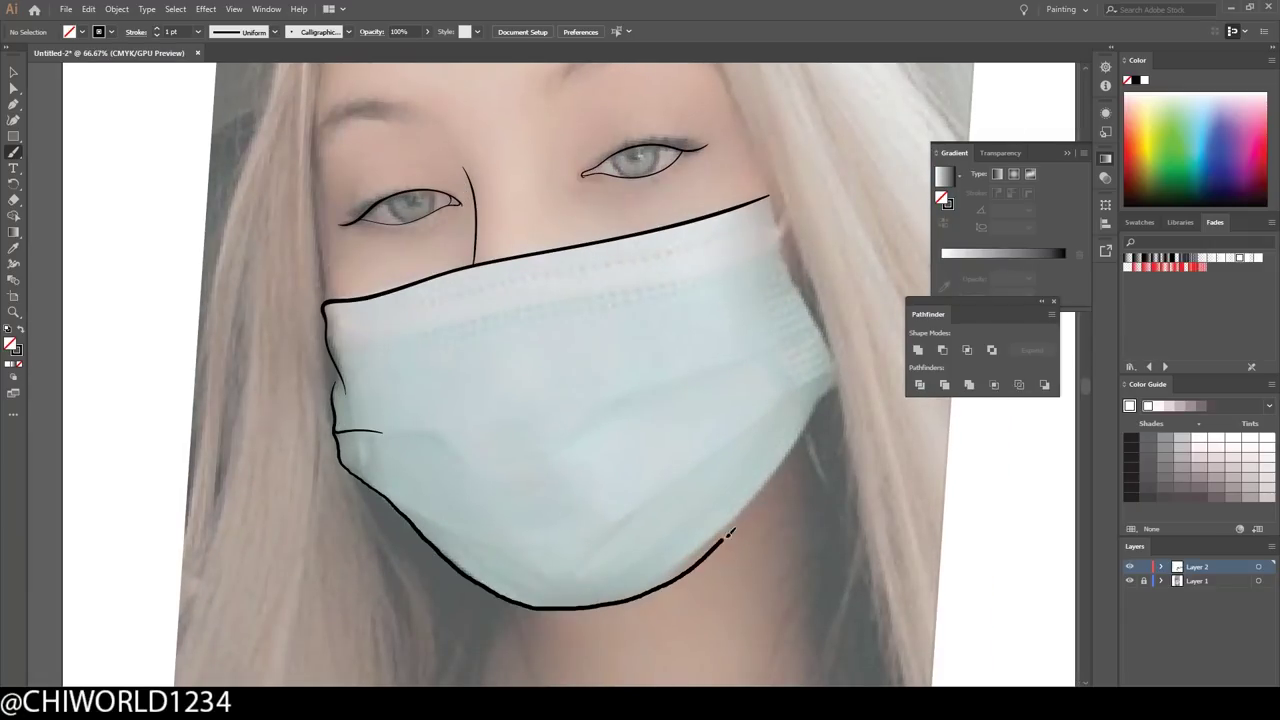
pyautogui.scroll(3, 836, 376)
# - Draw the long right and left edges of the face
pyautogui.moveTo(862, 634); pyautogui.dragTo(708, 142)
pyautogui.hotkey('ctrl', '+')
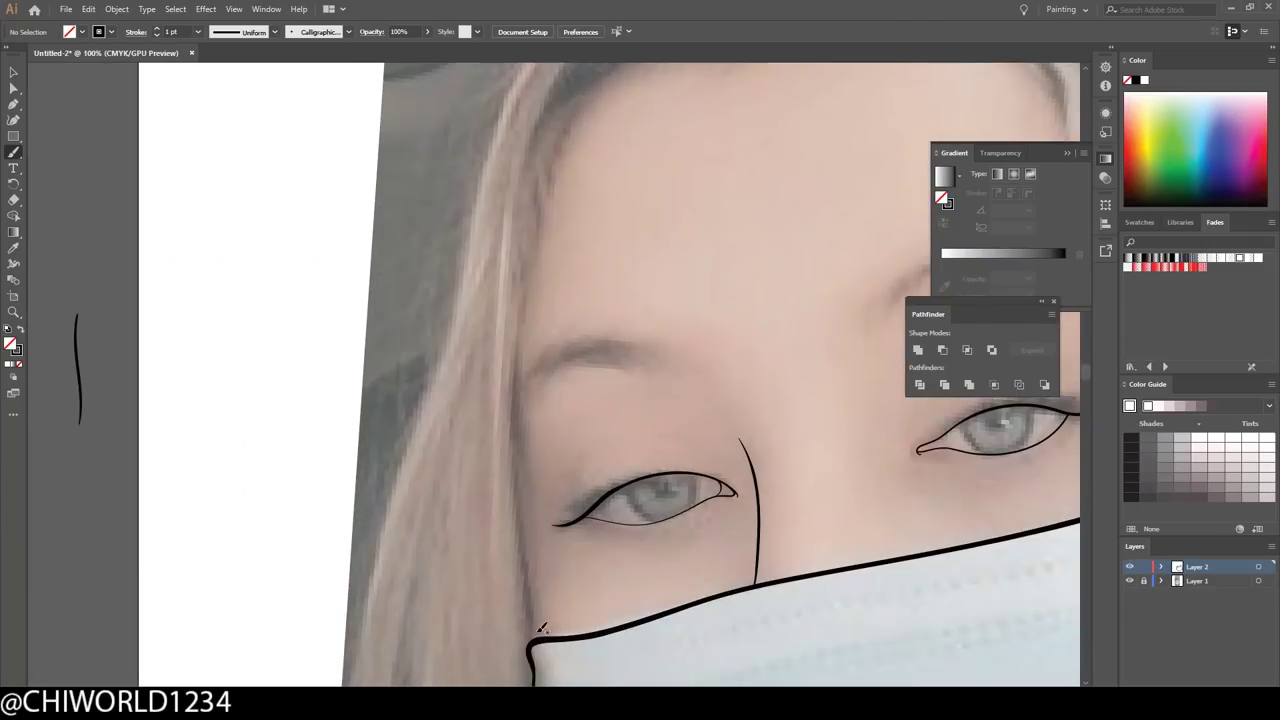
pyautogui.moveTo(537, 634); pyautogui.dragTo(531, 186)
pyautogui.hotkey('ctrl', '-')
pyautogui.hotkey('ctrl', '-')
pyautogui.hotkey('ctrl', '-')
pyautogui.hotkey('ctrl', '+')
pyautogui.scroll(2, 370, 238)
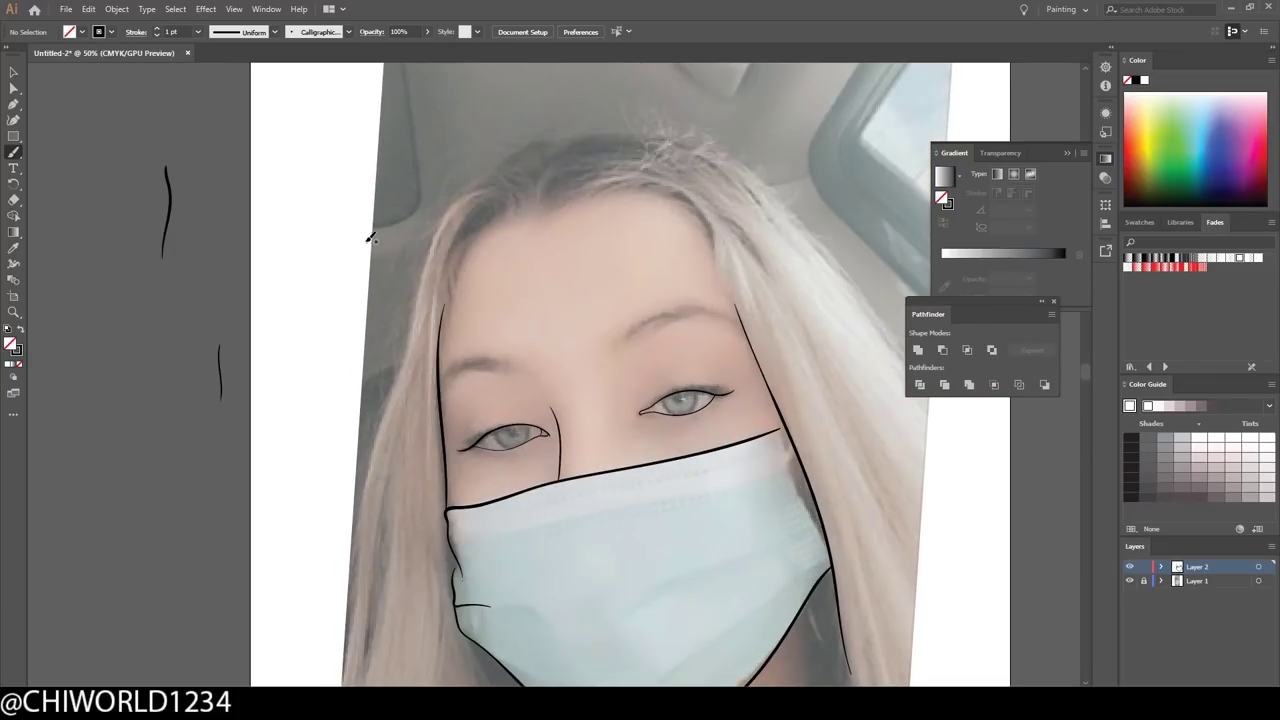
# - Switch to a black fill and paint spiky hair strands at the temple and top hairline
pyautogui.hotkey('ctrl', '+')
pyautogui.hotkey('ctrl', '+')
pyautogui.hotkey('ctrl', '+')
pyautogui.hotkey('shift', 'x')
pyautogui.moveTo(421, 343); pyautogui.dragTo(393, 528)
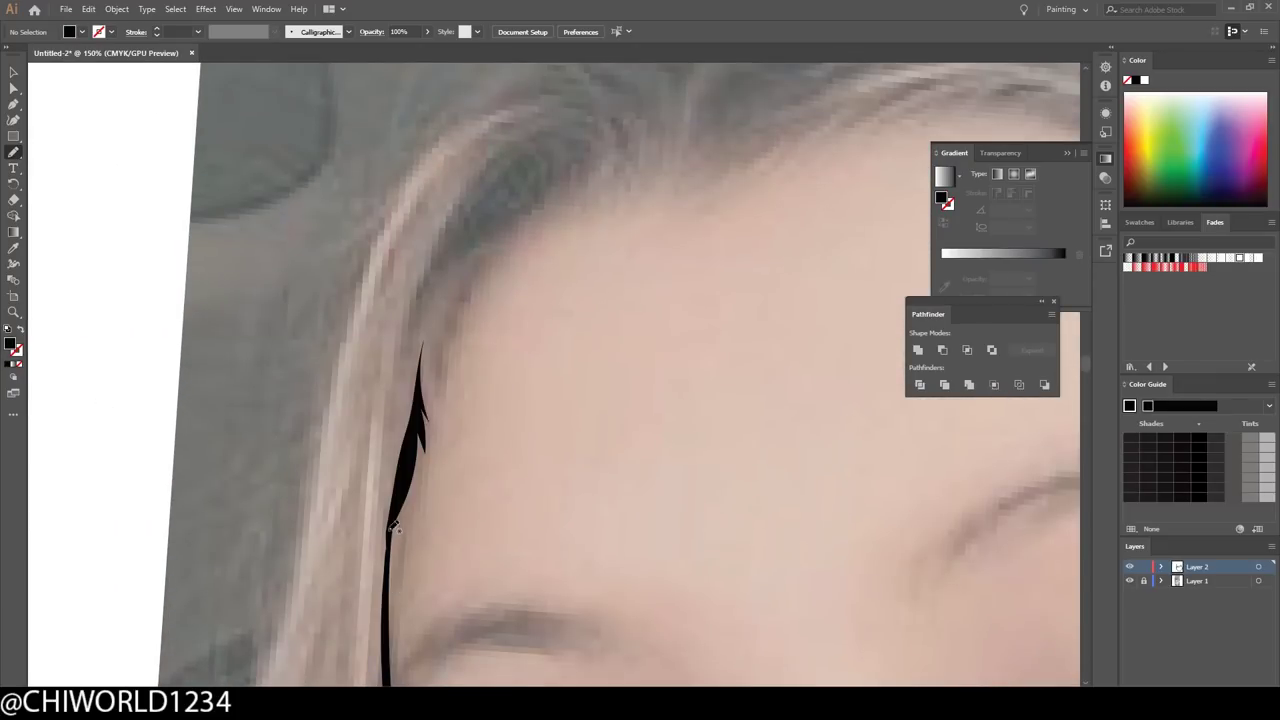
pyautogui.hotkey('ctrl', '-')
pyautogui.hotkey('ctrl', '-')
pyautogui.hotkey('ctrl', '-')
pyautogui.hotkey('ctrl', '+')
pyautogui.hotkey('ctrl', '+')
pyautogui.hotkey('ctrl', '+')
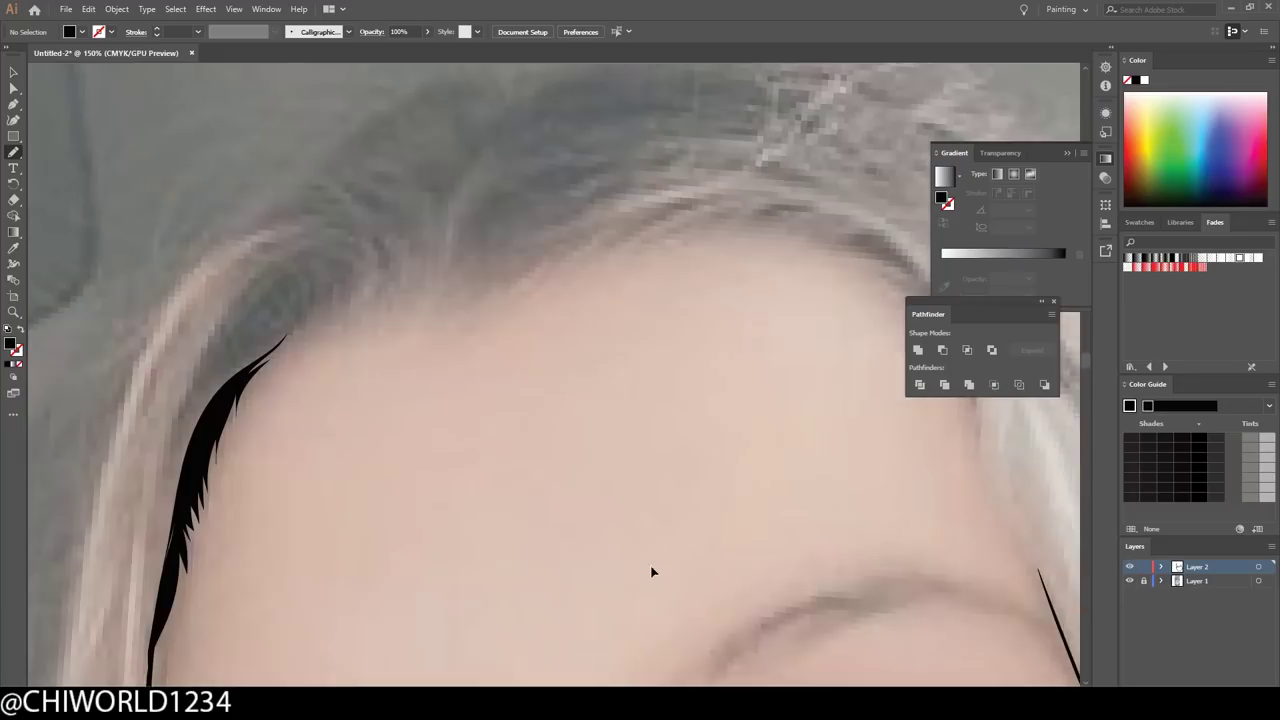
pyautogui.moveTo(602, 320); pyautogui.dragTo(520, 327)
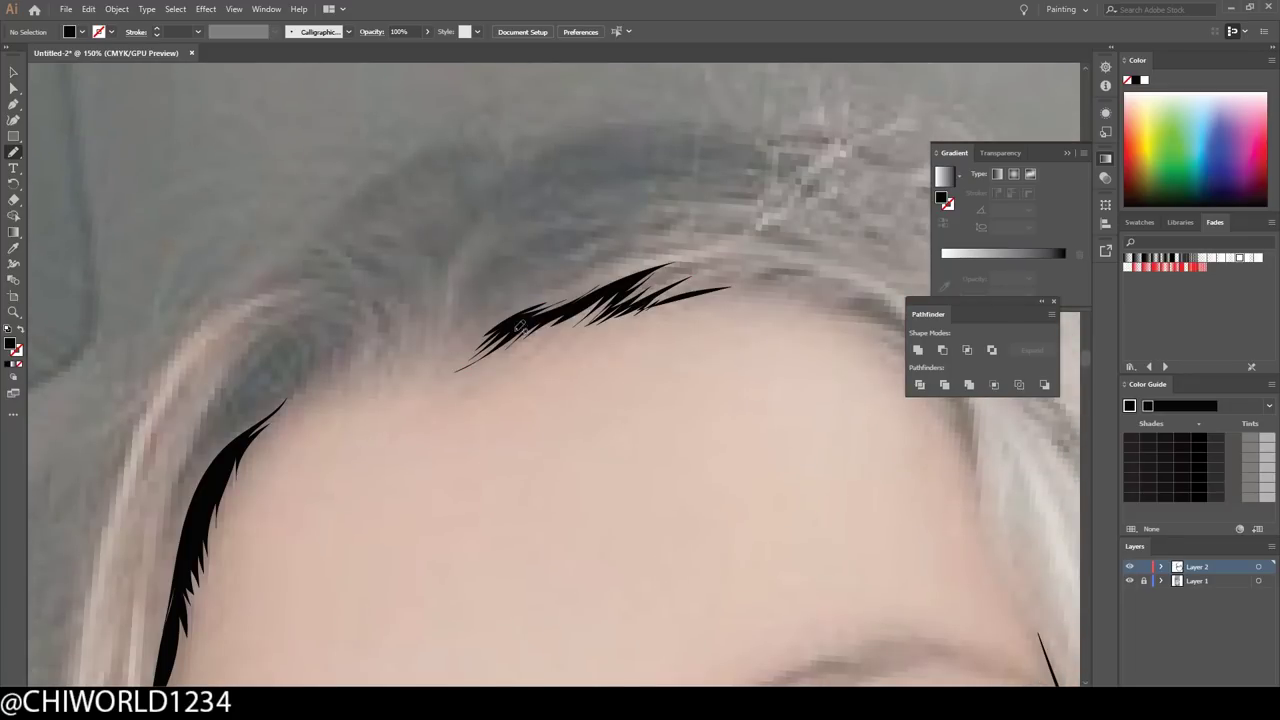
pyautogui.moveTo(623, 265); pyautogui.dragTo(612, 272)
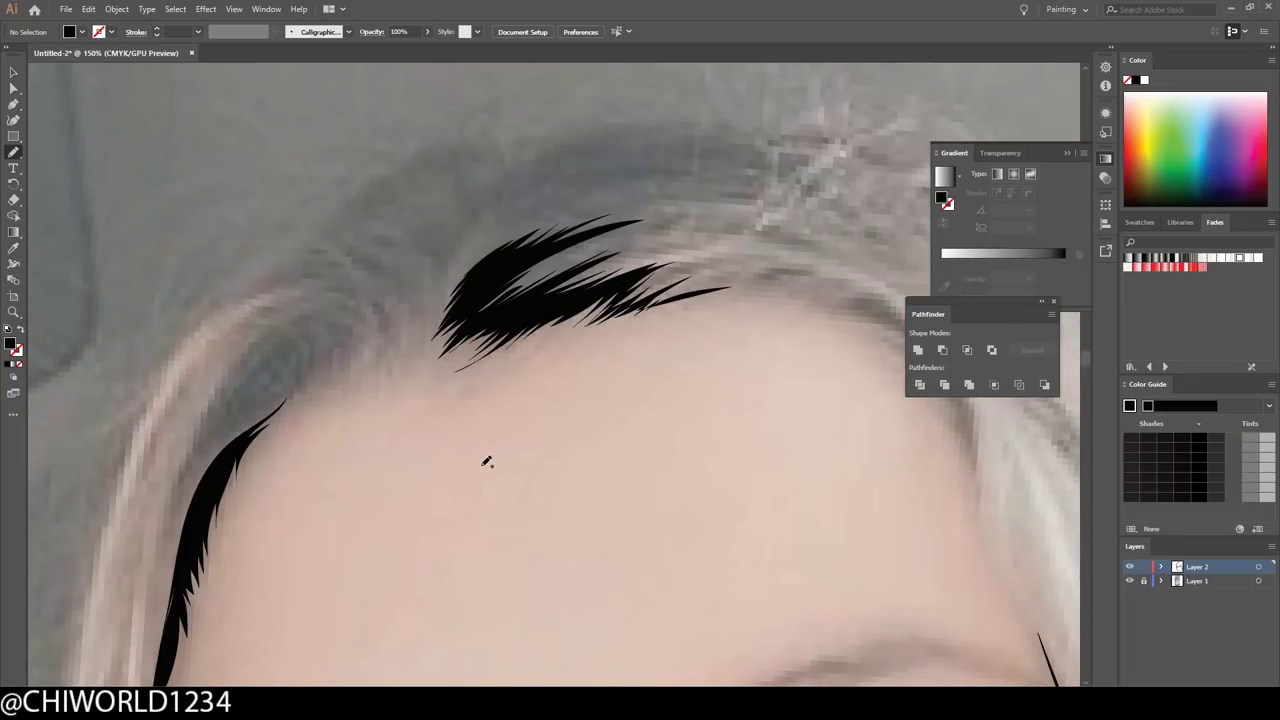
# - Paint more temple strands, a large hair sweep over the forehead, and strands across the head top
pyautogui.hotkey('ctrl', '+')
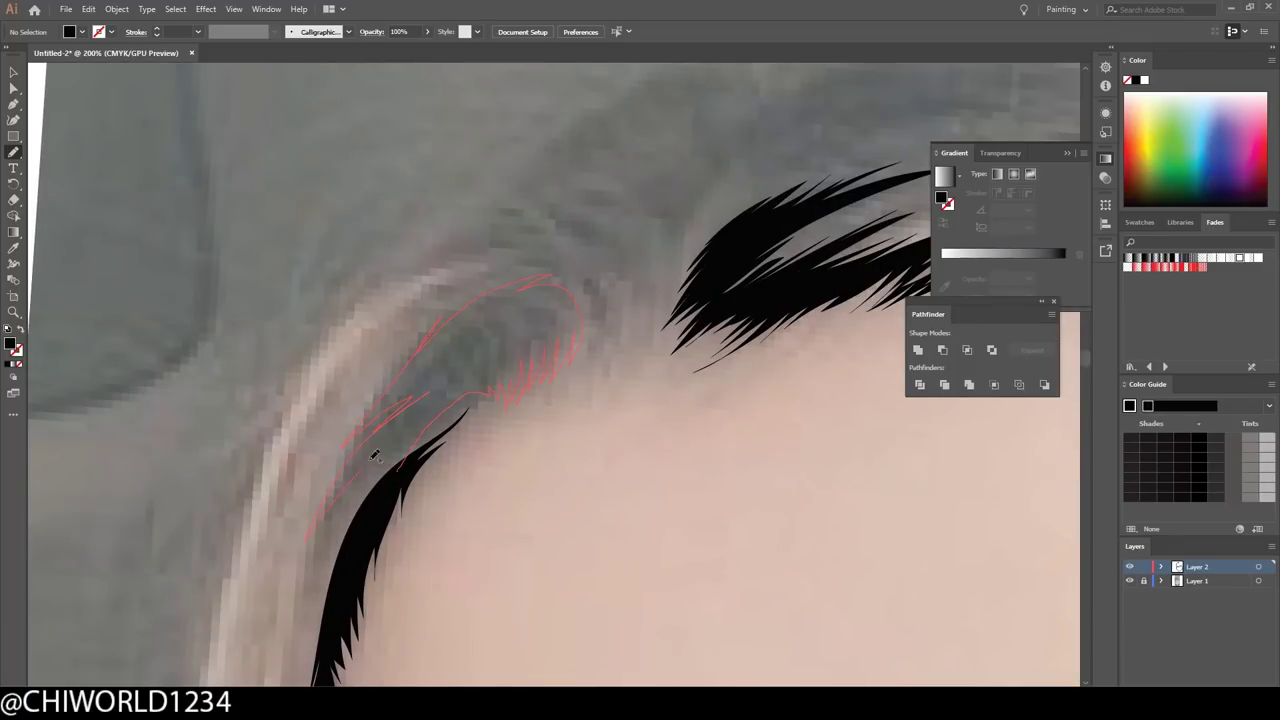
pyautogui.moveTo(374, 455); pyautogui.dragTo(372, 458)
pyautogui.moveTo(551, 307); pyautogui.dragTo(606, 359)
pyautogui.moveTo(696, 218); pyautogui.dragTo(314, 423)
pyautogui.scroll(1, 573, 372)
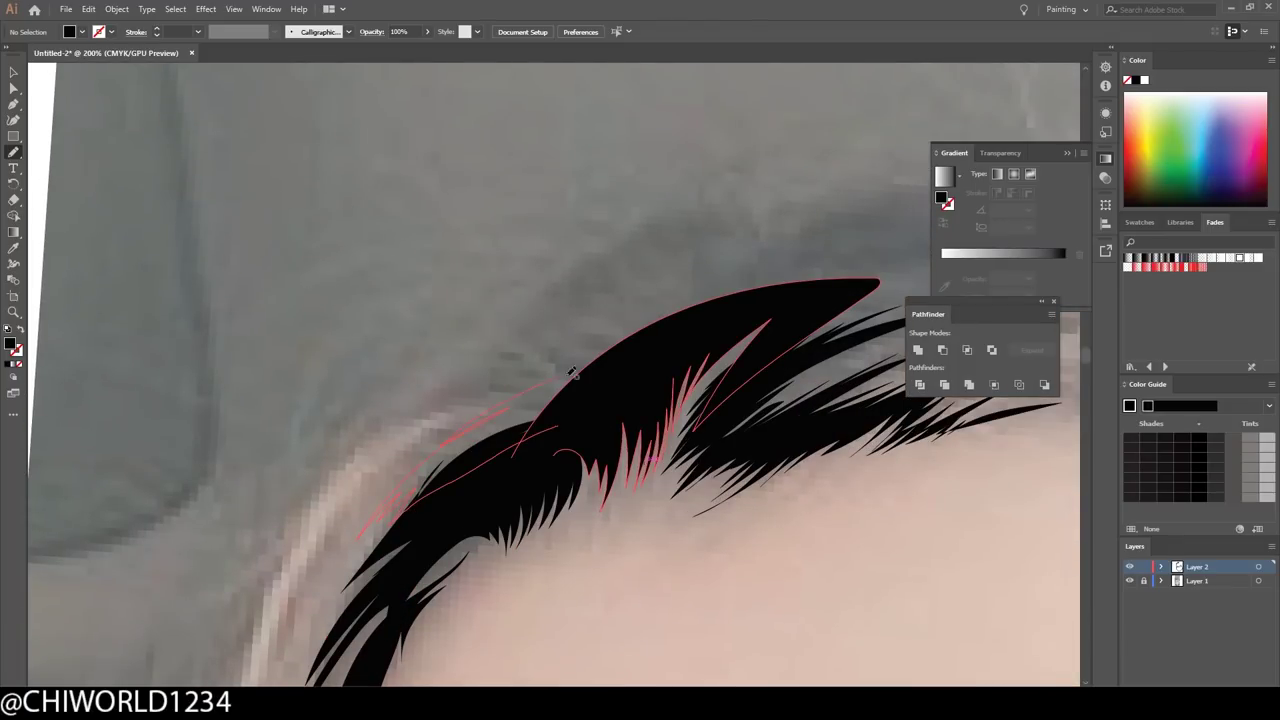
pyautogui.hotkey('ctrl', '0')
pyautogui.hotkey('ctrl', '1')
pyautogui.moveTo(504, 338); pyautogui.dragTo(561, 284)
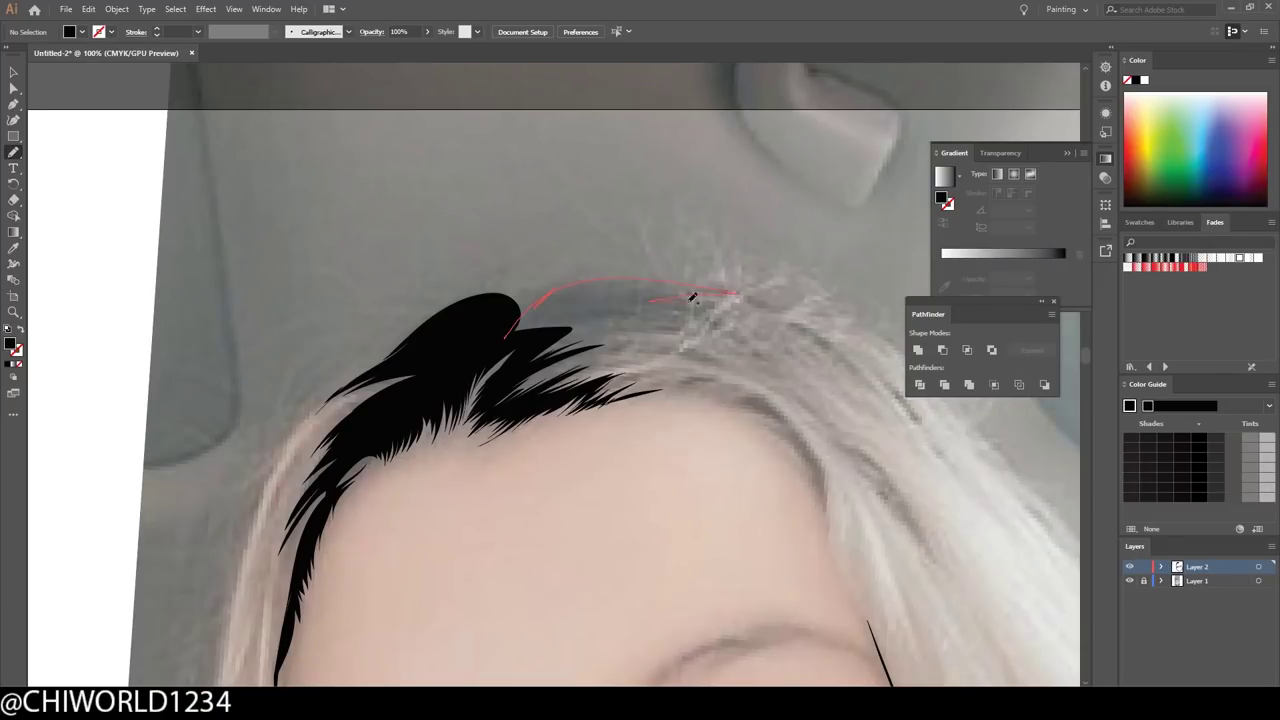
pyautogui.moveTo(513, 383); pyautogui.dragTo(514, 384)
# - Add hair strands along the crown and right side, then hide the photo to review
pyautogui.hotkey('ctrl', '0')
pyautogui.hotkey('ctrl', '+')
pyautogui.hotkey('ctrl', '+')
pyautogui.hotkey('ctrl', '+')
pyautogui.hotkey('ctrl', '+')
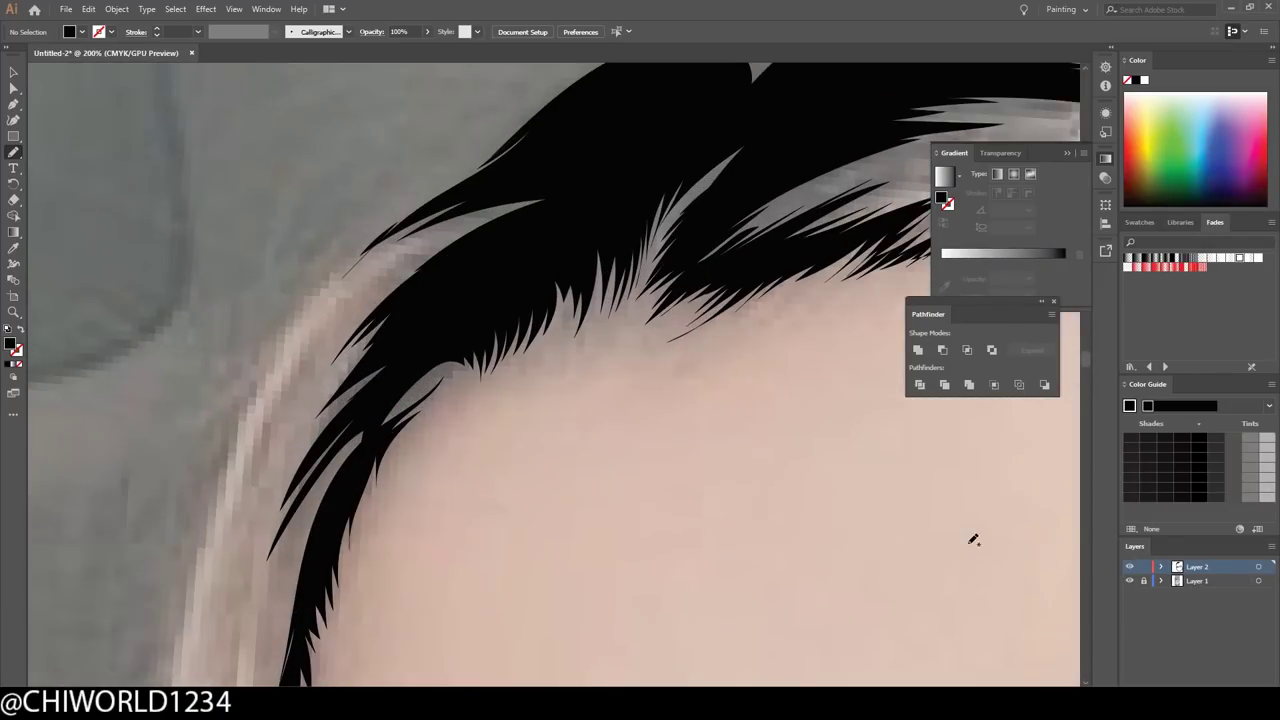
pyautogui.scroll(-1, 554, 375)
pyautogui.moveTo(337, 492); pyautogui.dragTo(385, 433)
pyautogui.moveTo(462, 290); pyautogui.dragTo(463, 289)
pyautogui.hotkey('ctrl', '-')
pyautogui.hotkey('ctrl', '-')
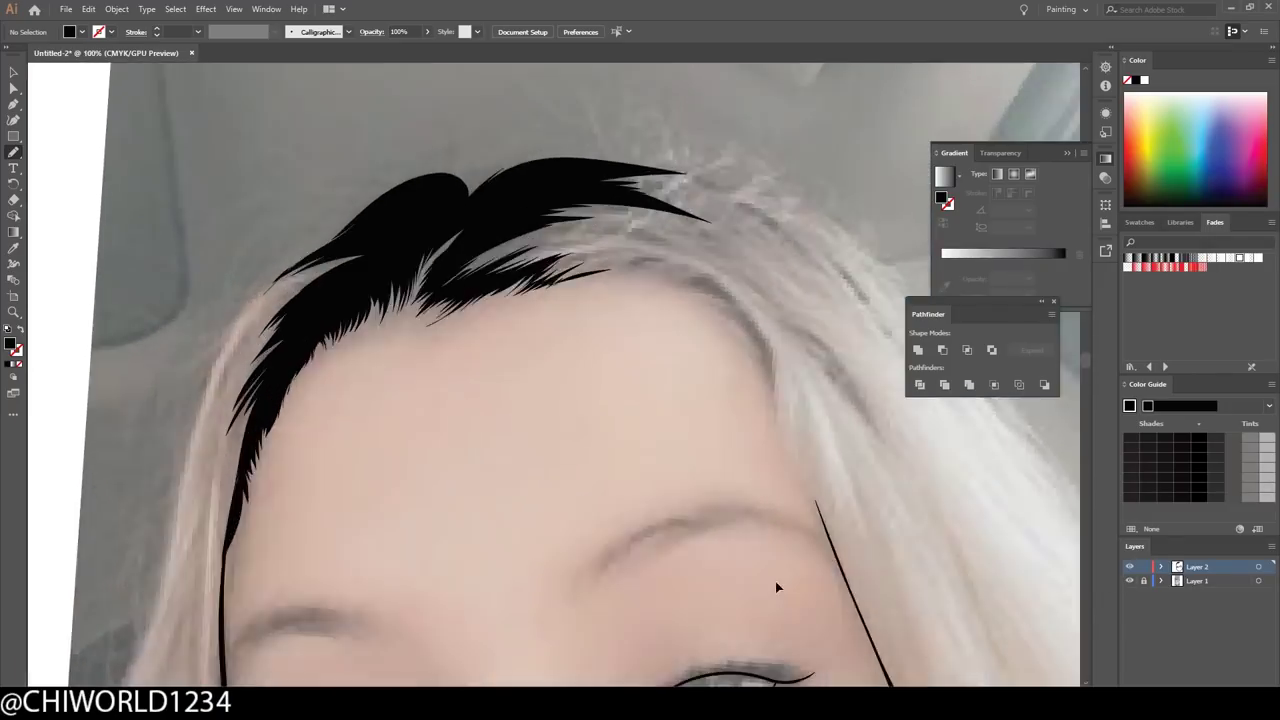
pyautogui.hotkey('ctrl', '+')
pyautogui.moveTo(810, 430); pyautogui.dragTo(750, 310)
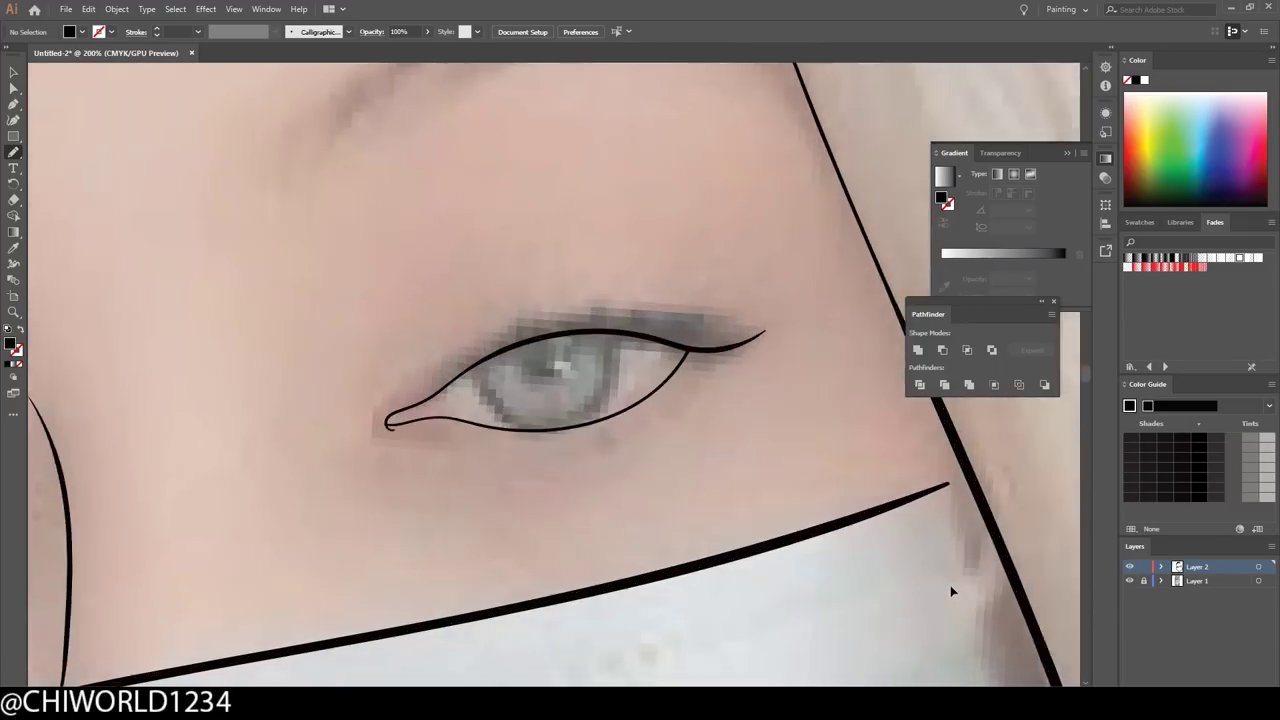
pyautogui.hotkey('ctrl', '+')
pyautogui.hotkey('ctrl', '+')
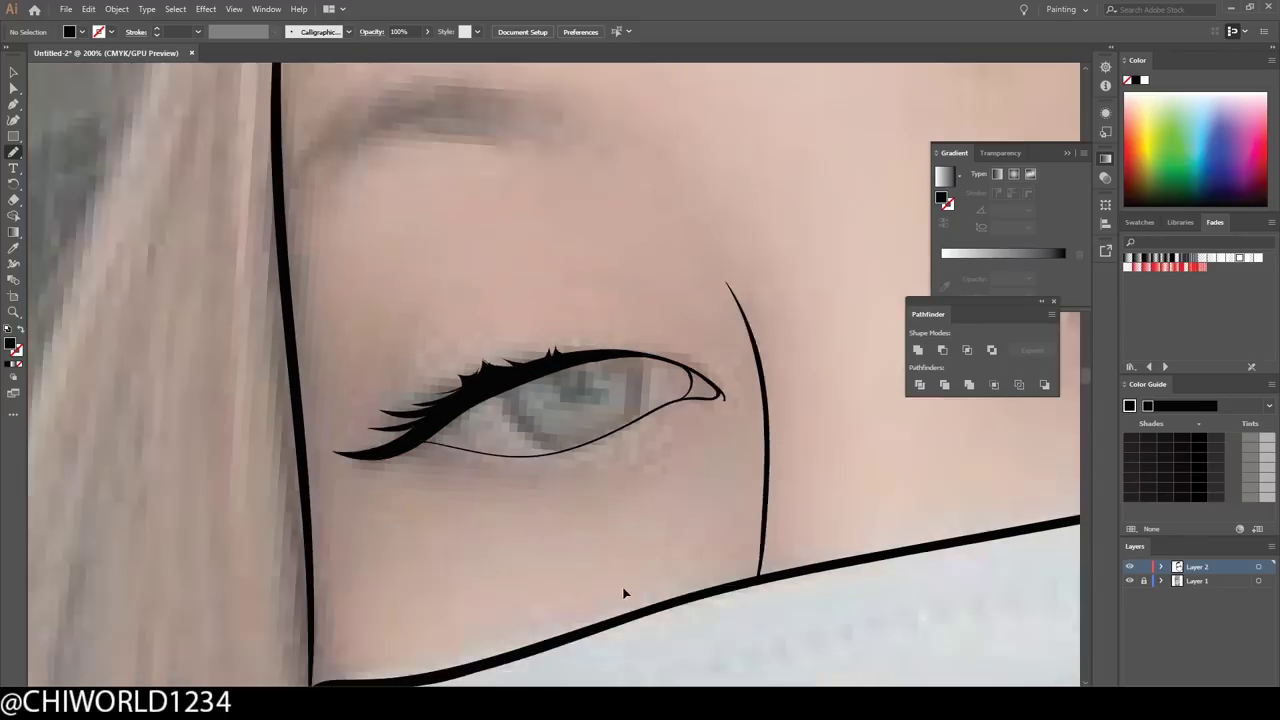
pyautogui.click(1131, 581)
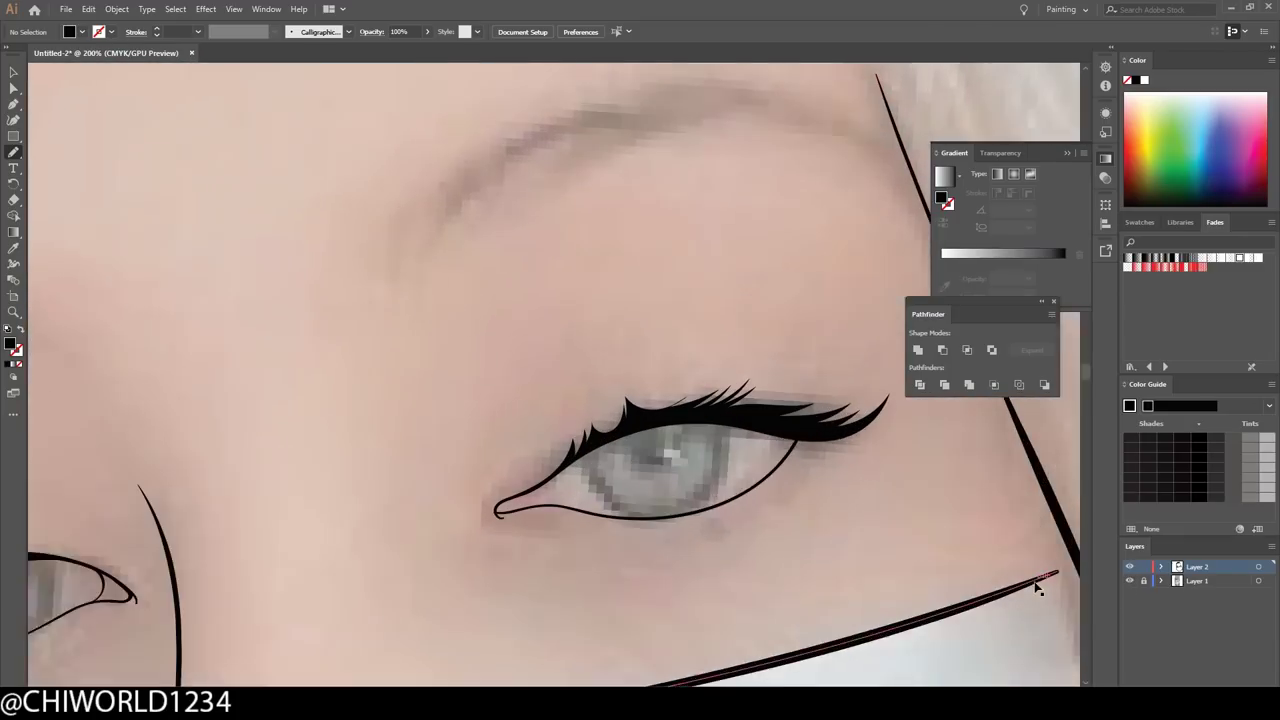
# - Paint a stroke at the brow and four hair strands running down beside the neck
pyautogui.moveTo(820, 330); pyautogui.dragTo(687, 272)
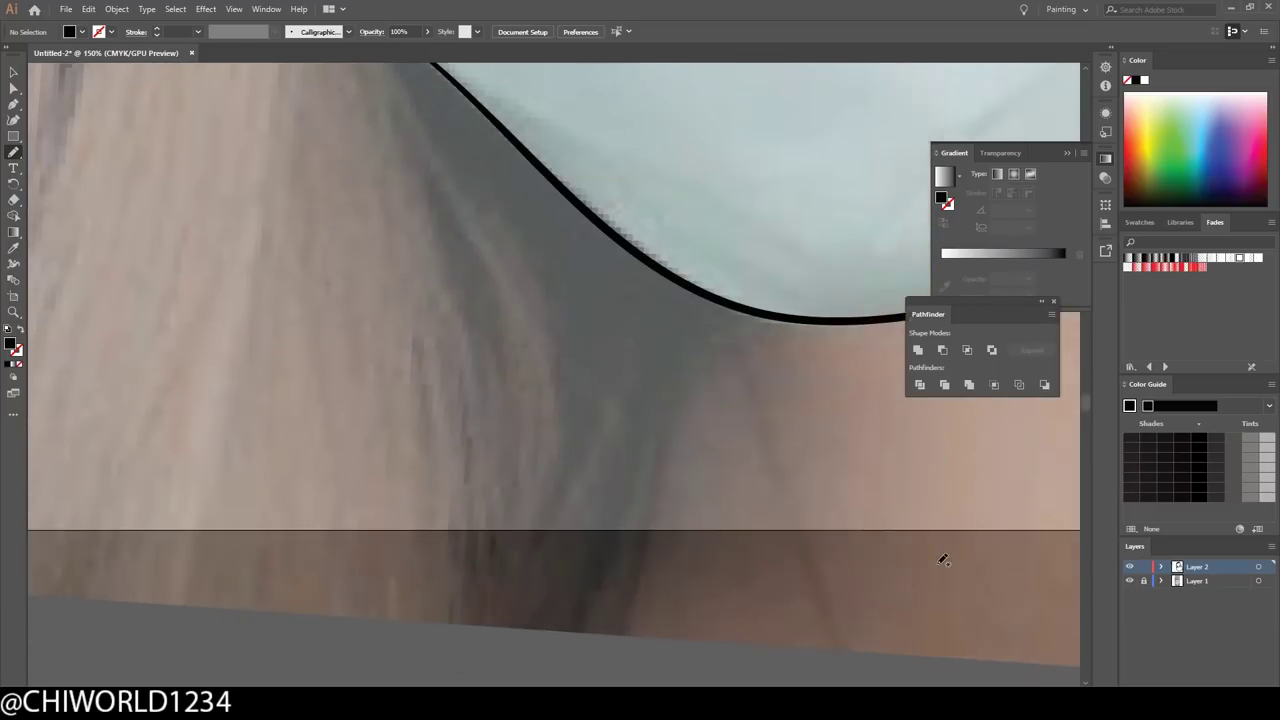
pyautogui.scroll(1, 943, 560)
pyautogui.moveTo(698, 338); pyautogui.dragTo(598, 683)
pyautogui.moveTo(653, 393); pyautogui.dragTo(568, 628)
pyautogui.moveTo(596, 368); pyautogui.dragTo(638, 498)
pyautogui.moveTo(618, 413); pyautogui.dragTo(600, 481)
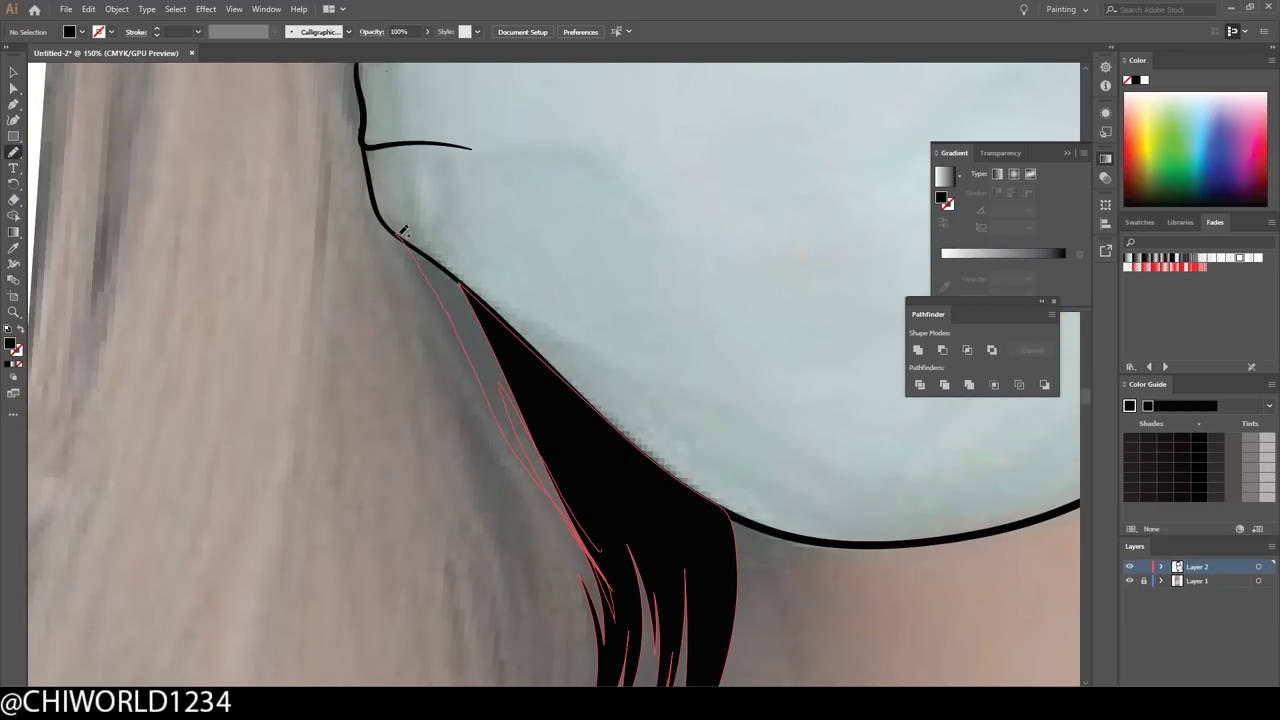
# - Paint two dark strands beside the neck and one along the hairline, hiding the photo to check
pyautogui.moveTo(403, 230); pyautogui.dragTo(421, 247)
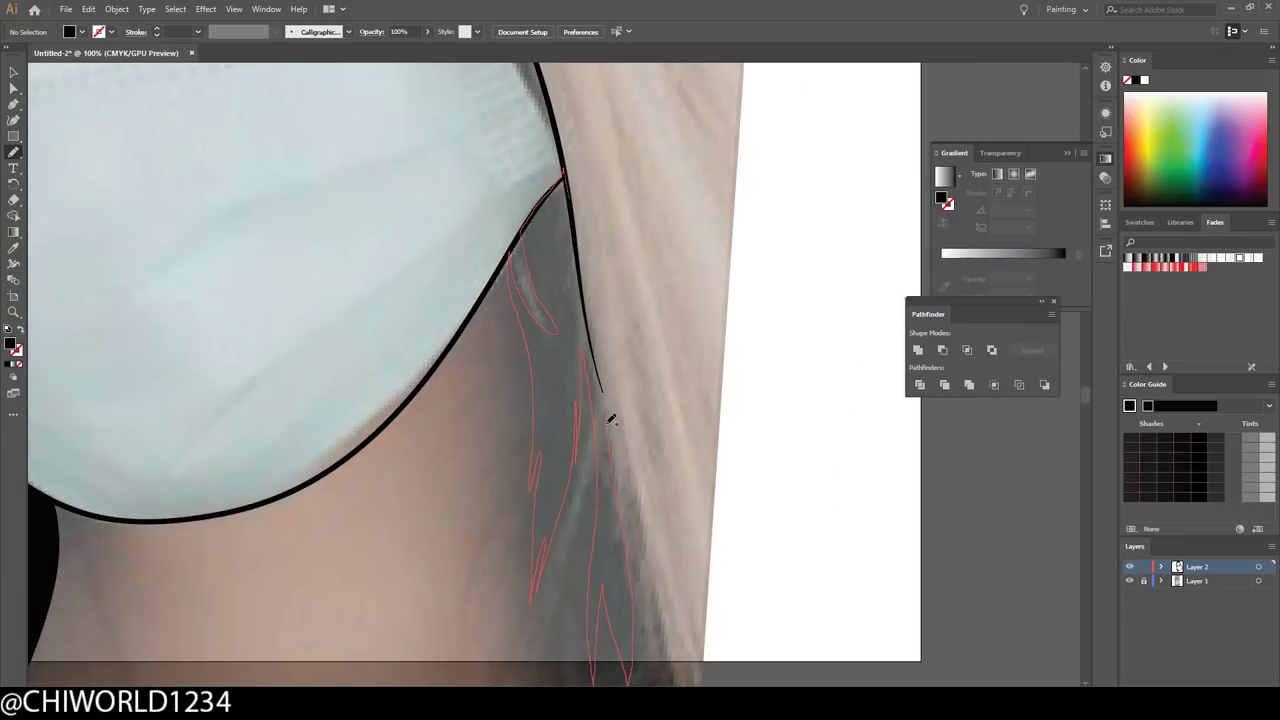
pyautogui.scroll(-1, 580, 320)
pyautogui.moveTo(571, 270); pyautogui.dragTo(578, 318)
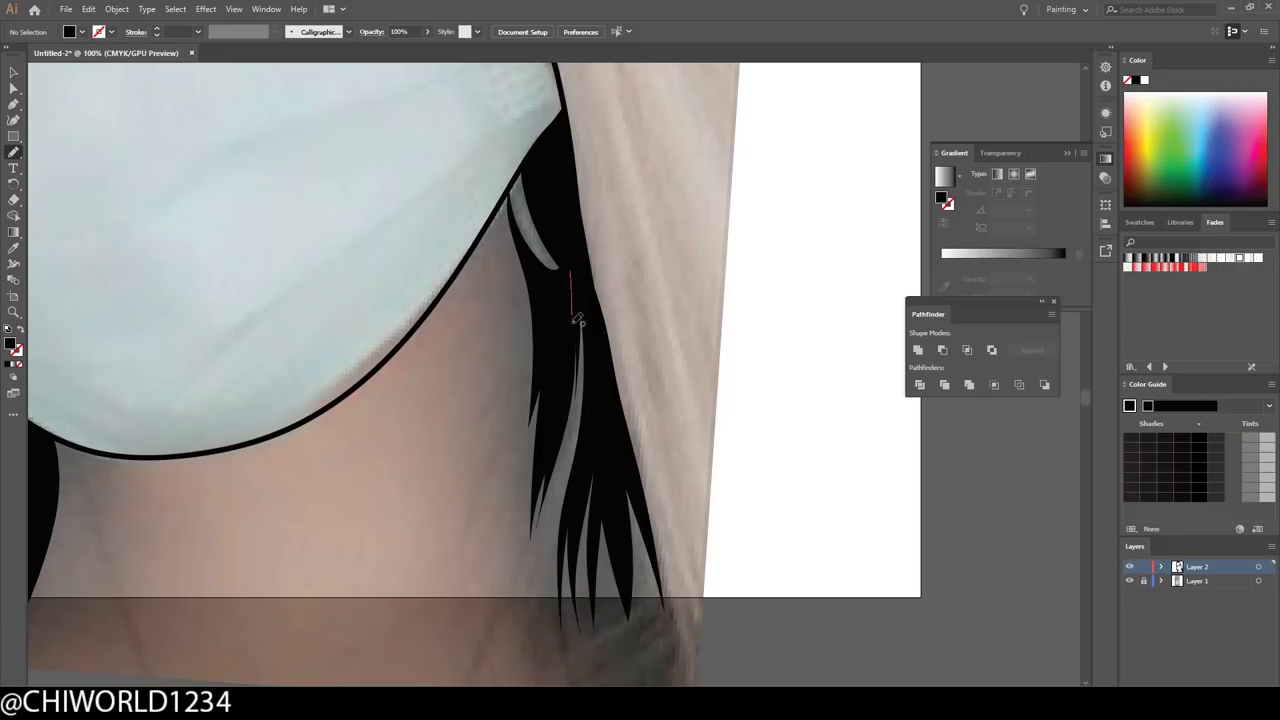
pyautogui.hotkey('ctrl', '-')
pyautogui.hotkey('ctrl', '-')
pyautogui.hotkey('ctrl', '-')
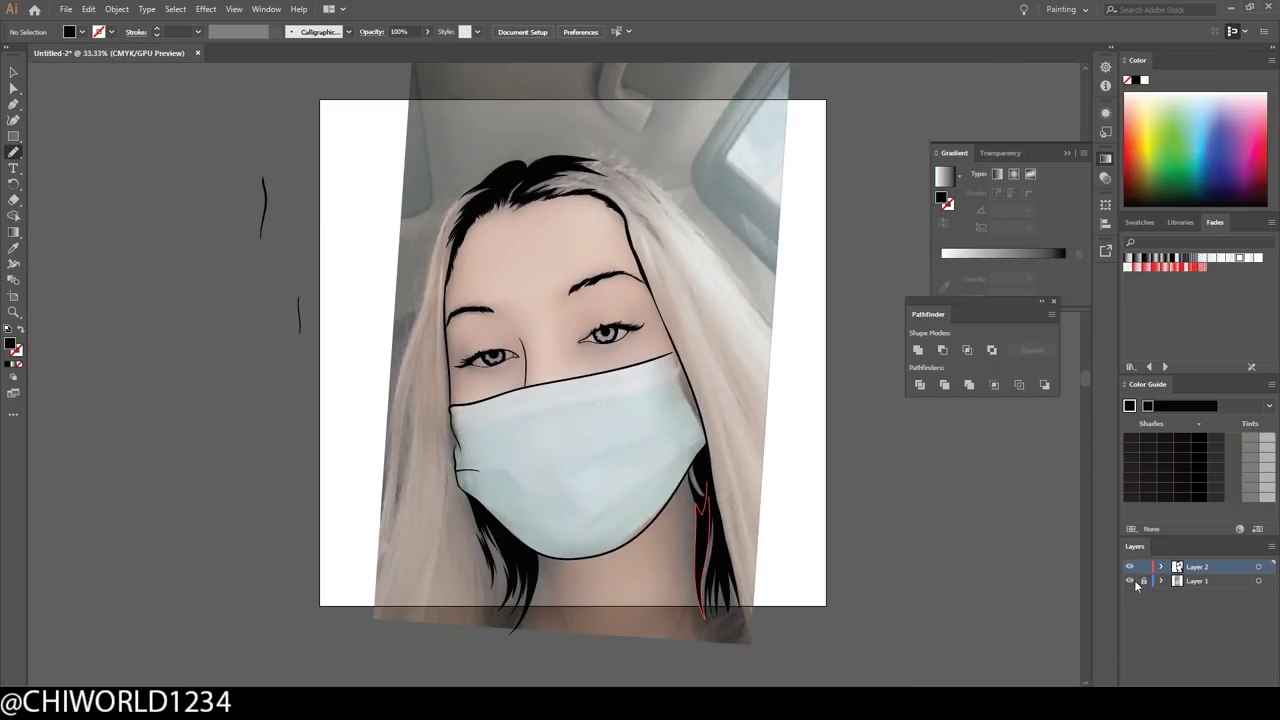
pyautogui.click(1130, 581)
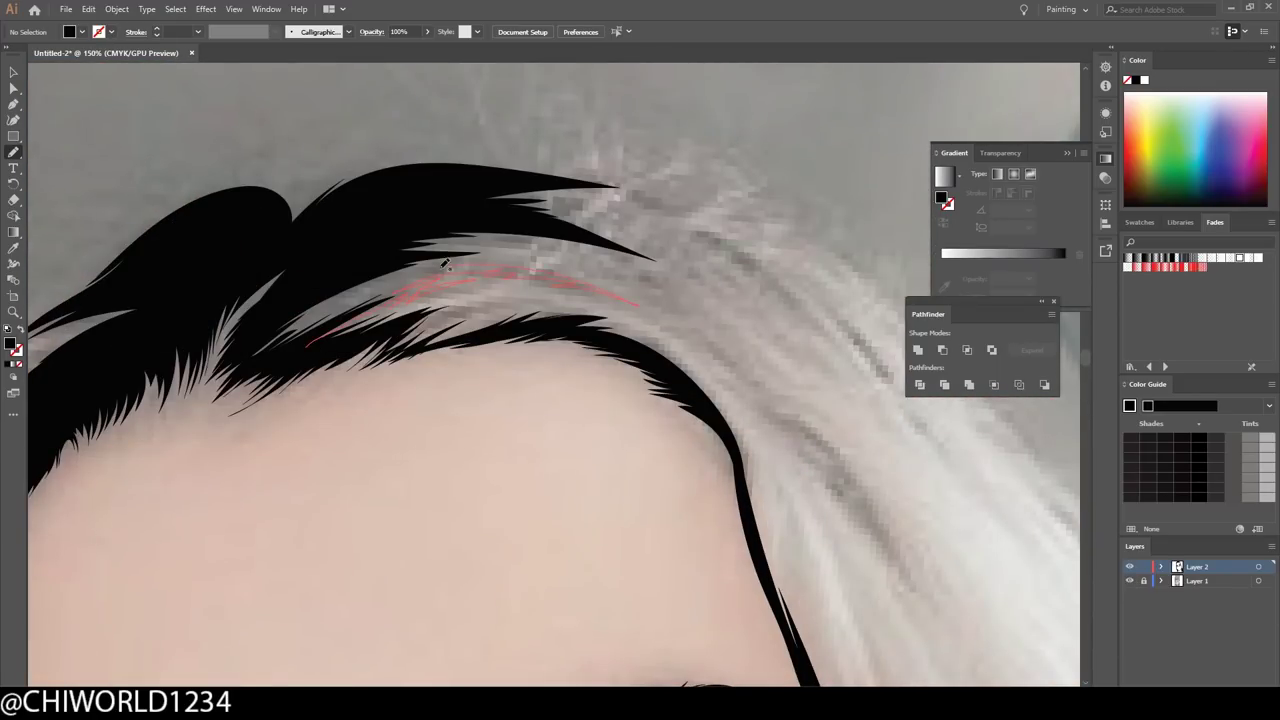
pyautogui.moveTo(446, 263); pyautogui.dragTo(332, 339)
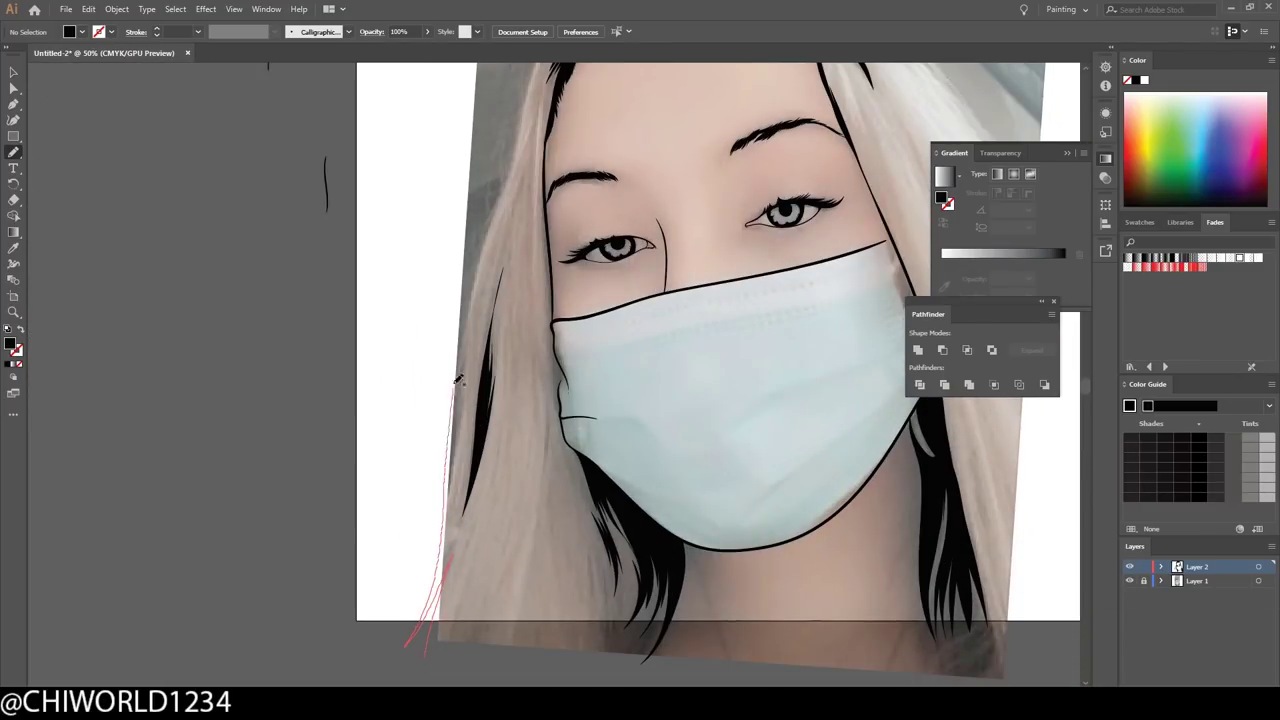
# - Add strokes along the left hair edge, the portrait's bottom, and the right hair edge
pyautogui.moveTo(470, 281); pyautogui.dragTo(468, 285)
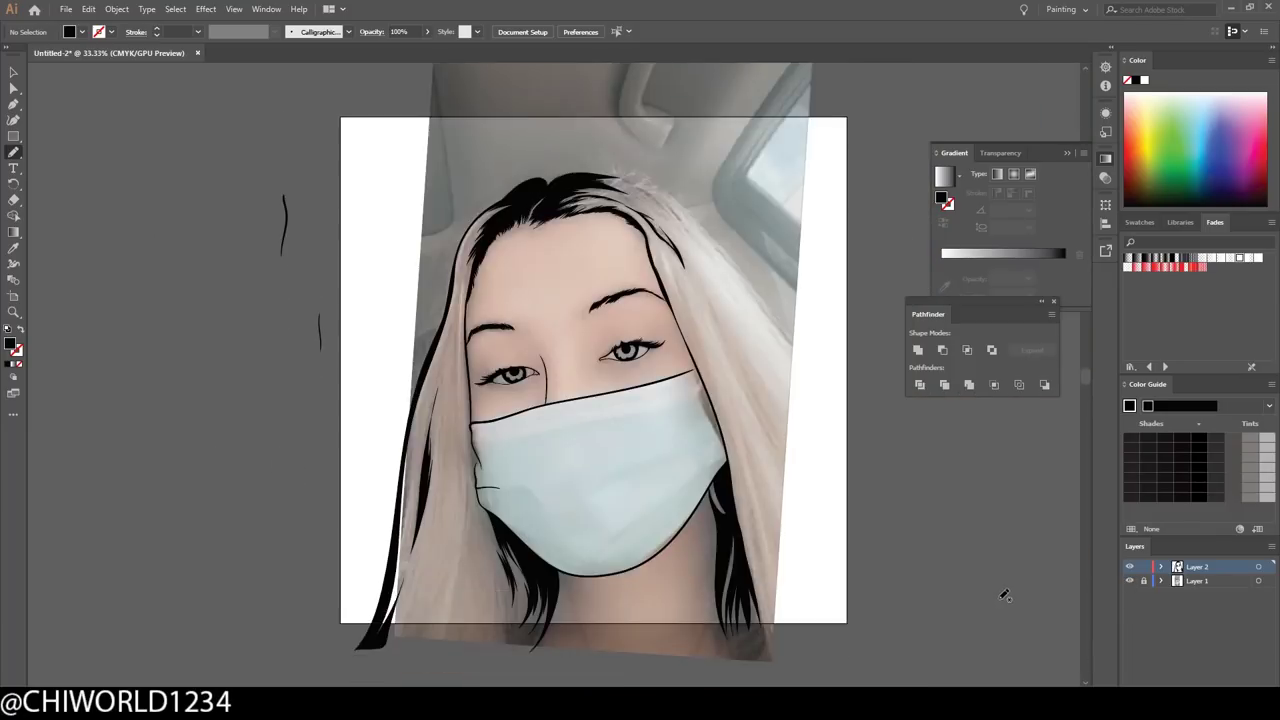
pyautogui.moveTo(228, 541); pyautogui.dragTo(449, 536)
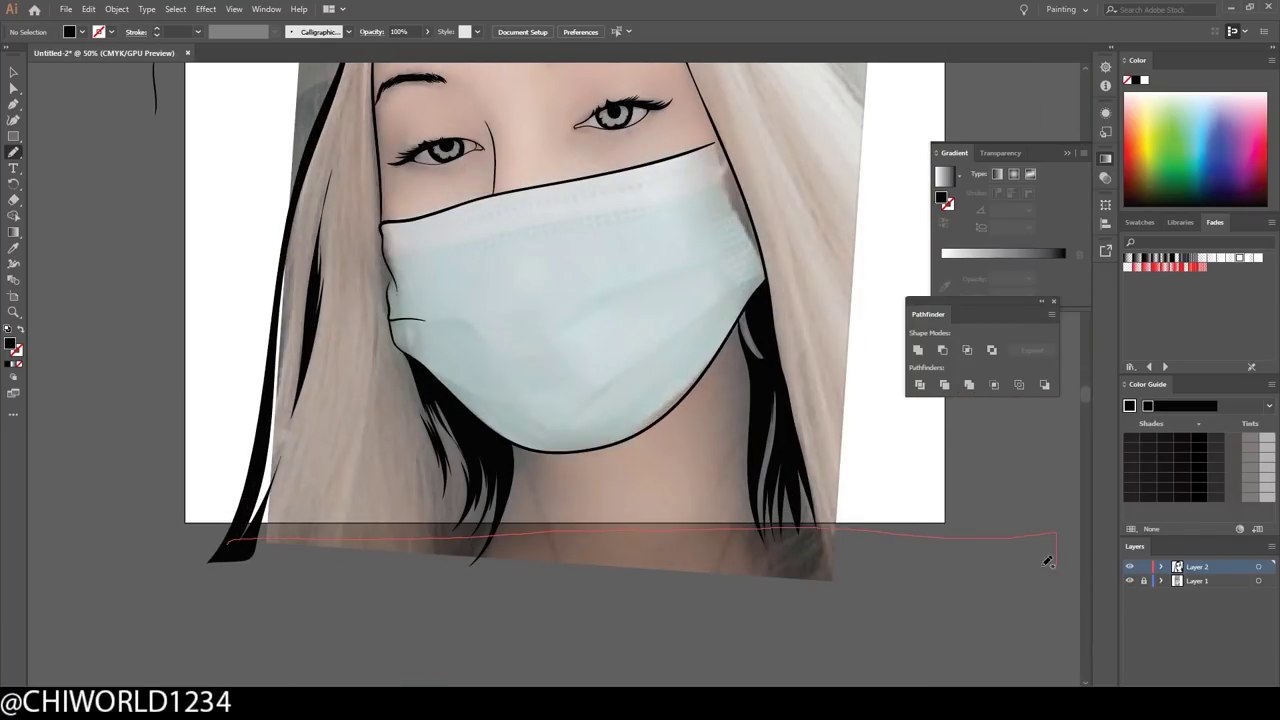
pyautogui.moveTo(1047, 562); pyautogui.dragTo(1049, 563)
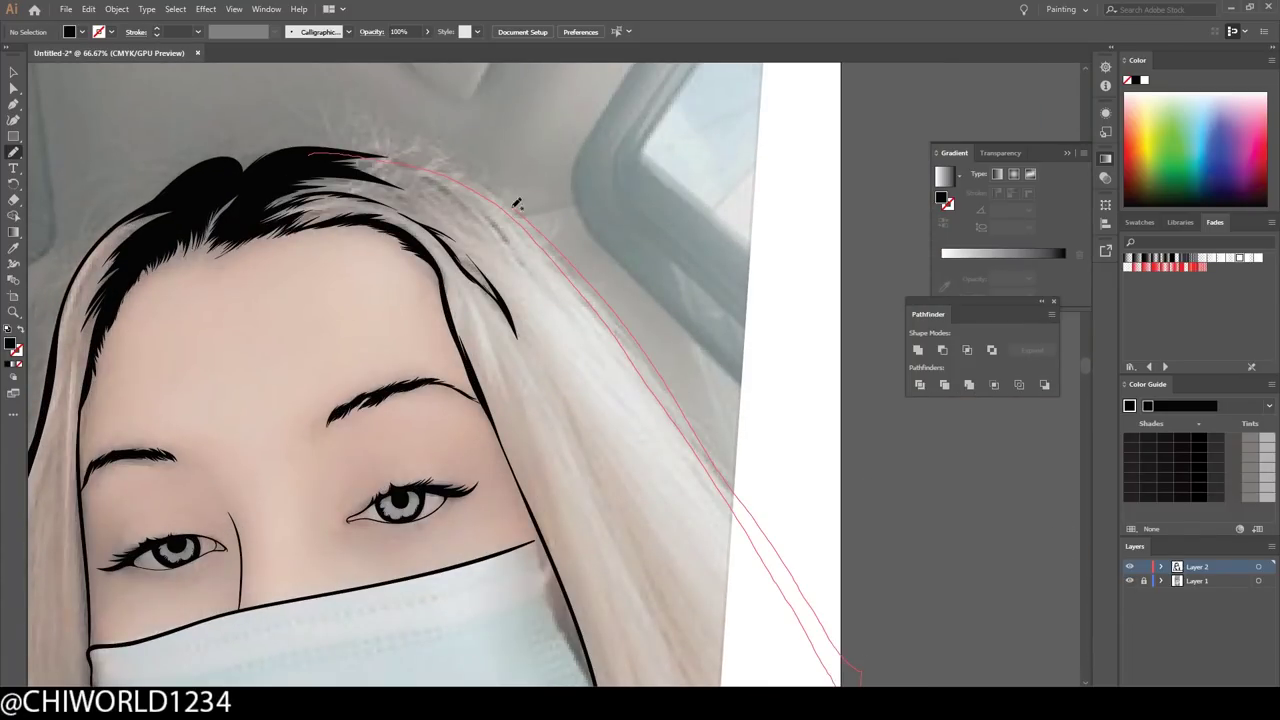
pyautogui.moveTo(516, 203); pyautogui.dragTo(376, 144)
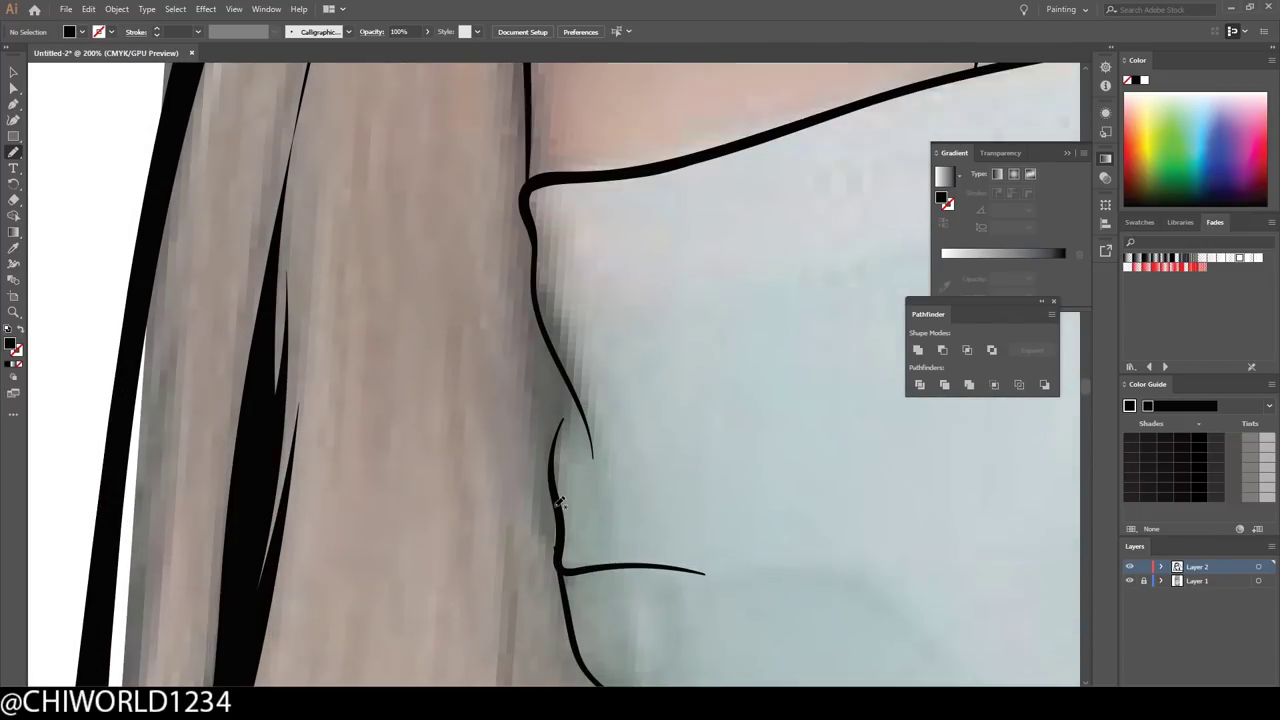
# - Thicken the lines beside the mask's left and right edges, hiding the photo to check
pyautogui.scroll(1, 560, 502)
pyautogui.moveTo(558, 620); pyautogui.dragTo(539, 498)
pyautogui.moveTo(565, 612); pyautogui.dragTo(563, 460)
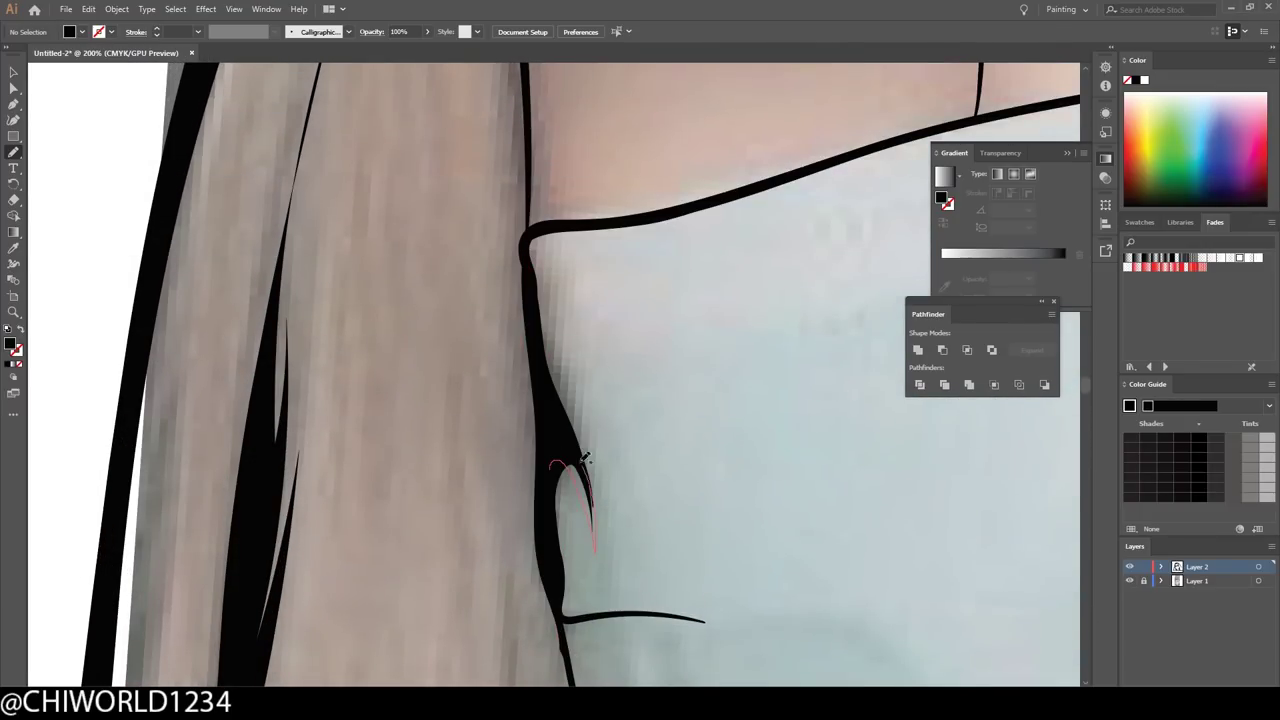
pyautogui.hotkey('ctrl', '-')
pyautogui.hotkey('ctrl', '-')
pyautogui.hotkey('ctrl', '-')
pyautogui.click(1130, 580)
pyautogui.hotkey('ctrl', '+')
pyautogui.hotkey('ctrl', '+')
pyautogui.hotkey('ctrl', '+')
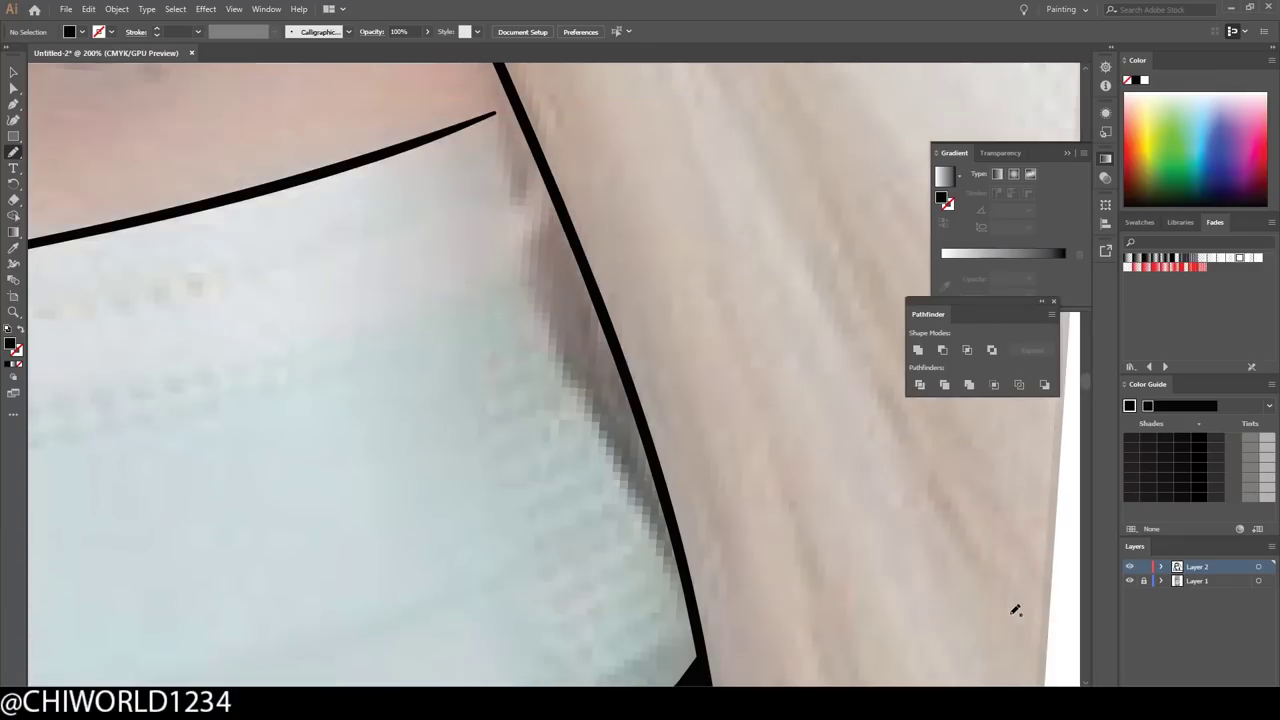
pyautogui.moveTo(600, 380); pyautogui.dragTo(600, 382)
# - Draw a hair strand left of the mask, toggling the photo to compare
pyautogui.scroll(1, 443, 434)
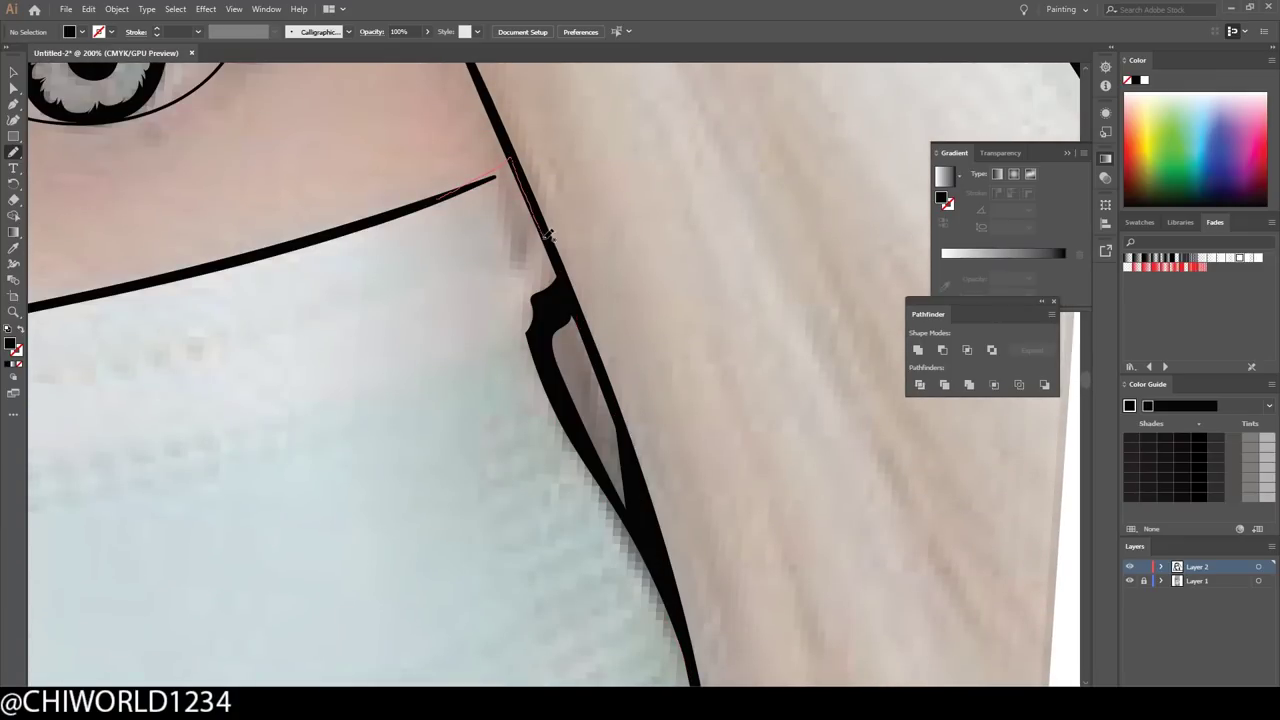
pyautogui.hotkey('ctrl', '-')
pyautogui.hotkey('ctrl', '-')
pyautogui.scroll(6, 461, 299)
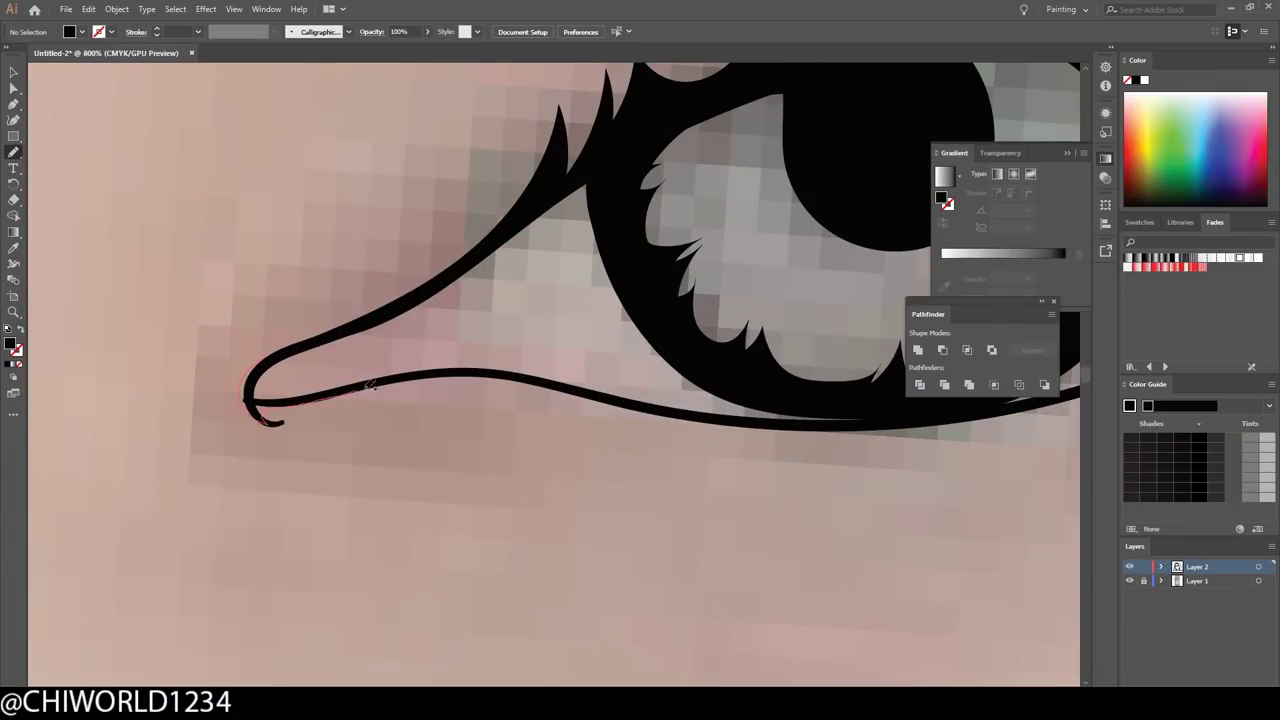
pyautogui.scroll(-4, 323, 335)
pyautogui.scroll(-4, 323, 335)
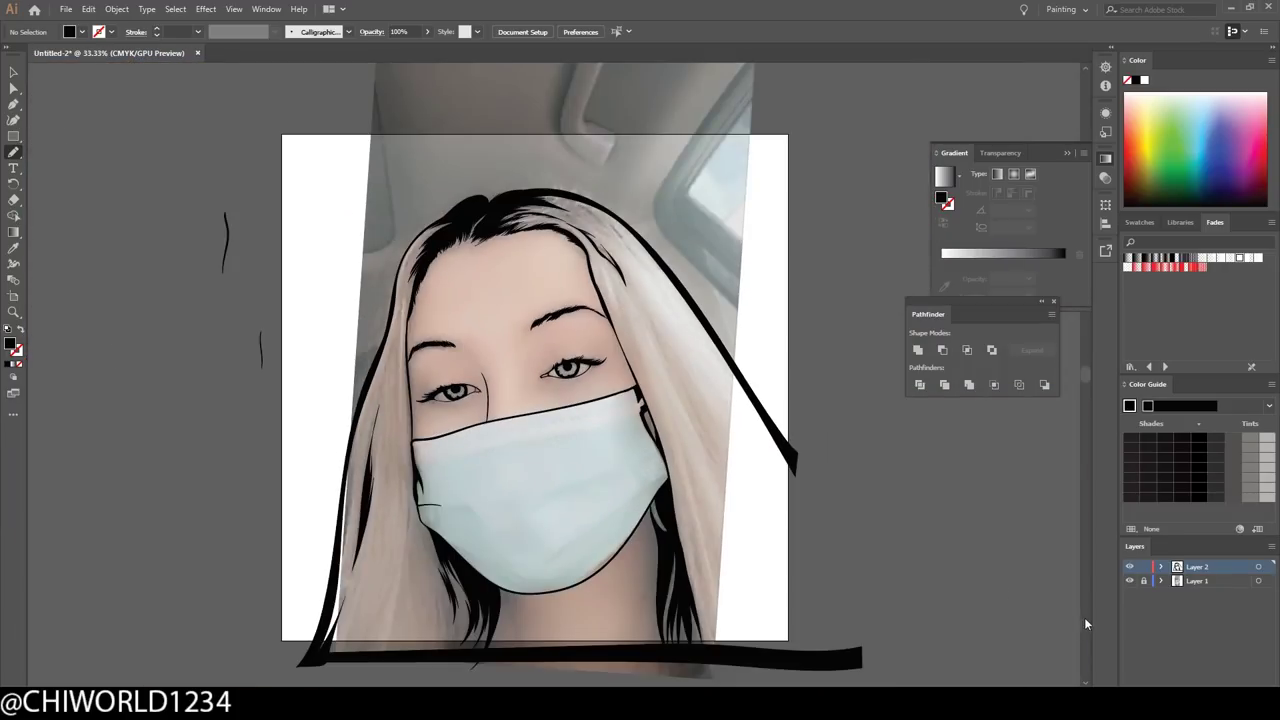
pyautogui.click(1130, 580)
pyautogui.scroll(3, 345, 409)
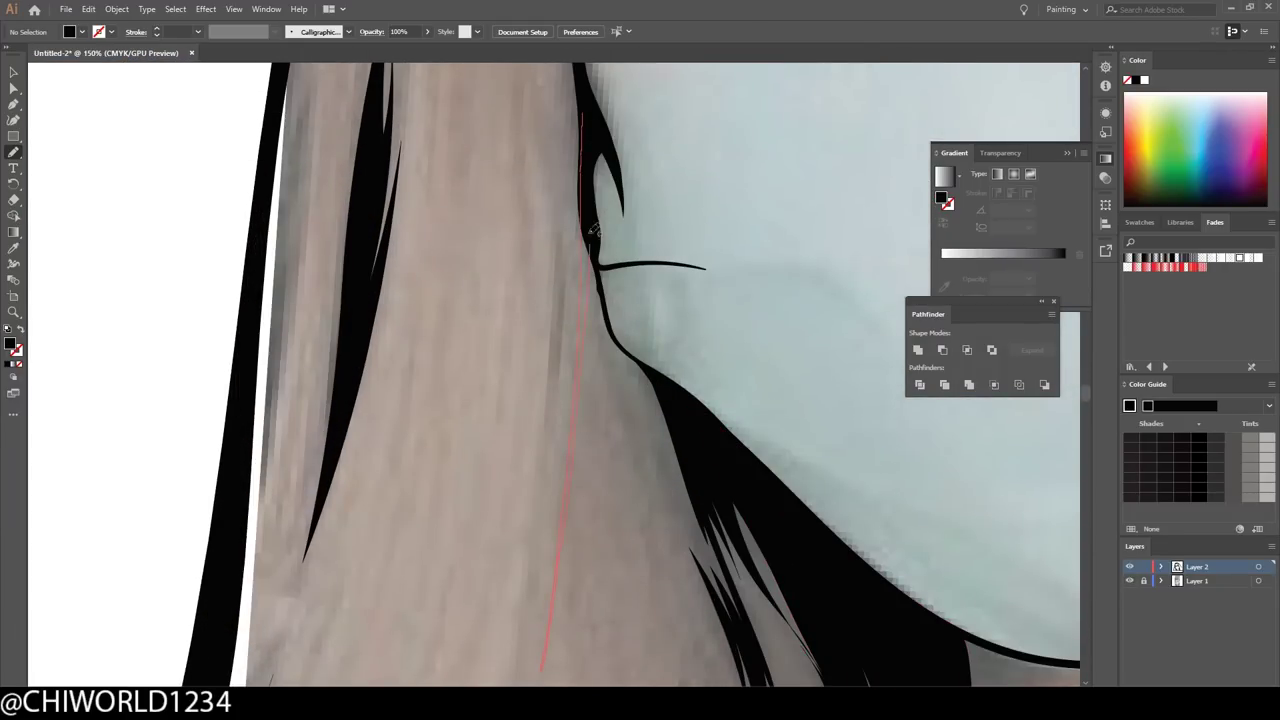
pyautogui.scroll(-3, 592, 228)
pyautogui.scroll(1, 700, 400)
pyautogui.moveTo(798, 262)
pyautogui.mouseDown()
pyautogui.moveTo(848, 662)
pyautogui.moveTo(580, 172)
pyautogui.mouseUp()
pyautogui.scroll(-3, 890, 628)
pyautogui.click(1130, 580)
# - Add three fine hair strands along the hairline
pyautogui.scroll(2, 984, 606)
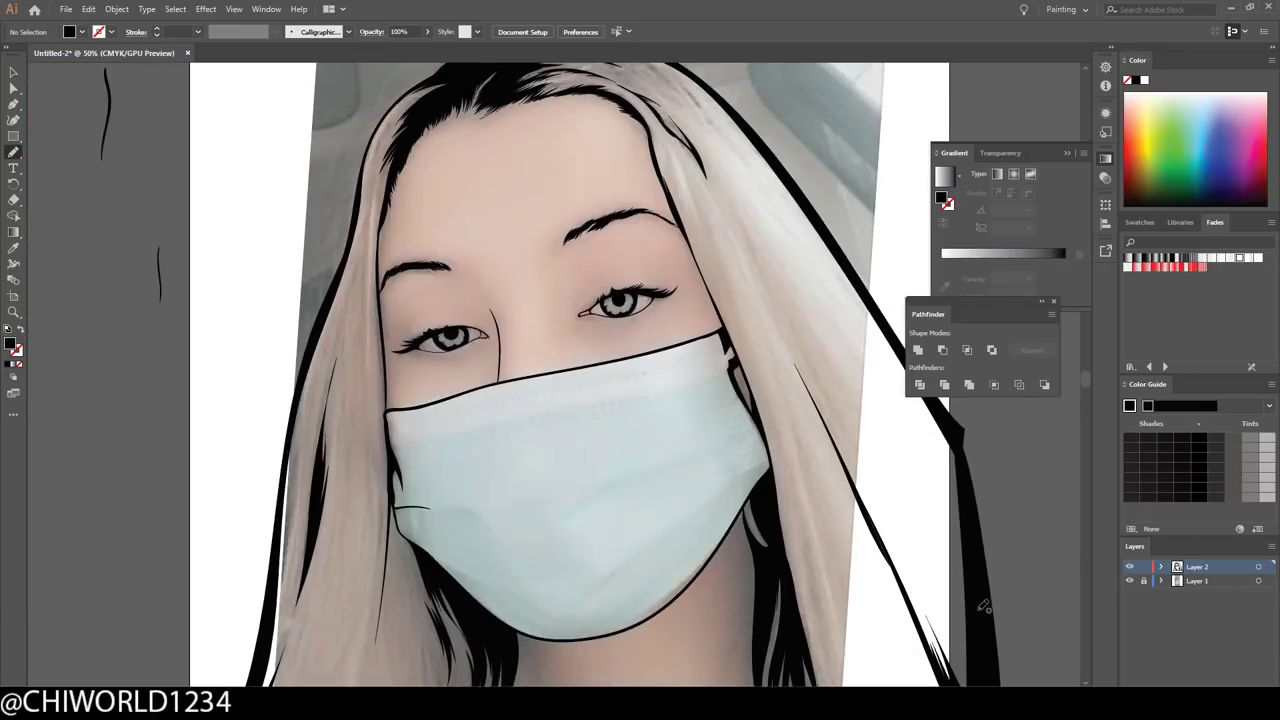
pyautogui.scroll(3, 984, 606)
pyautogui.scroll(3, 984, 606)
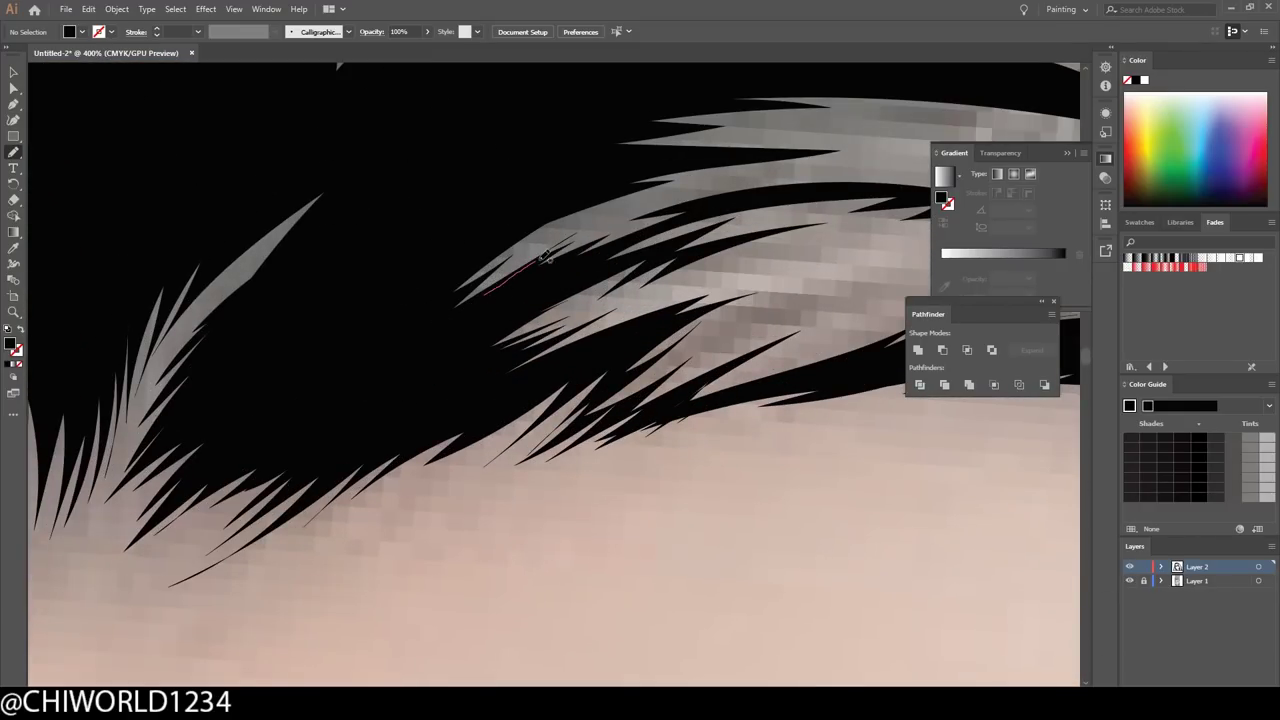
pyautogui.moveTo(543, 256); pyautogui.dragTo(612, 214)
pyautogui.scroll(-2, 623, 543)
pyautogui.scroll(1, 498, 399)
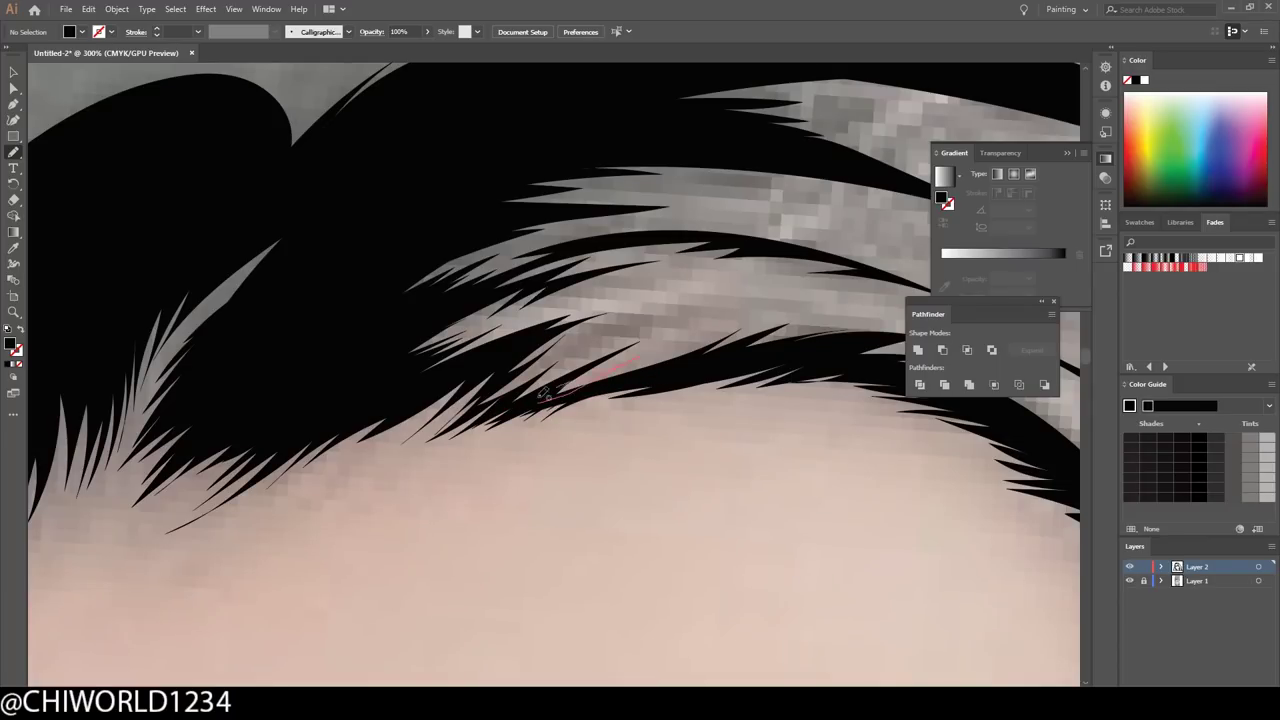
pyautogui.moveTo(545, 360); pyautogui.dragTo(410, 443)
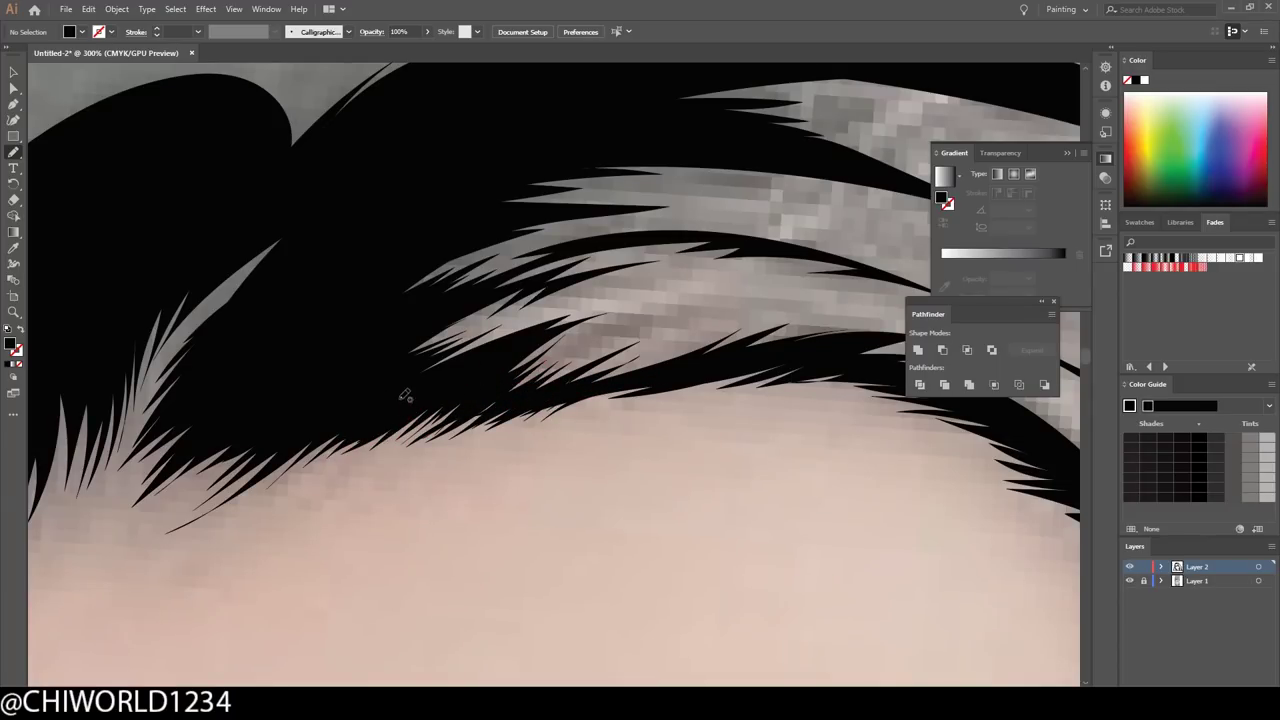
pyautogui.scroll(4, 405, 396)
pyautogui.moveTo(466, 445); pyautogui.dragTo(722, 400)
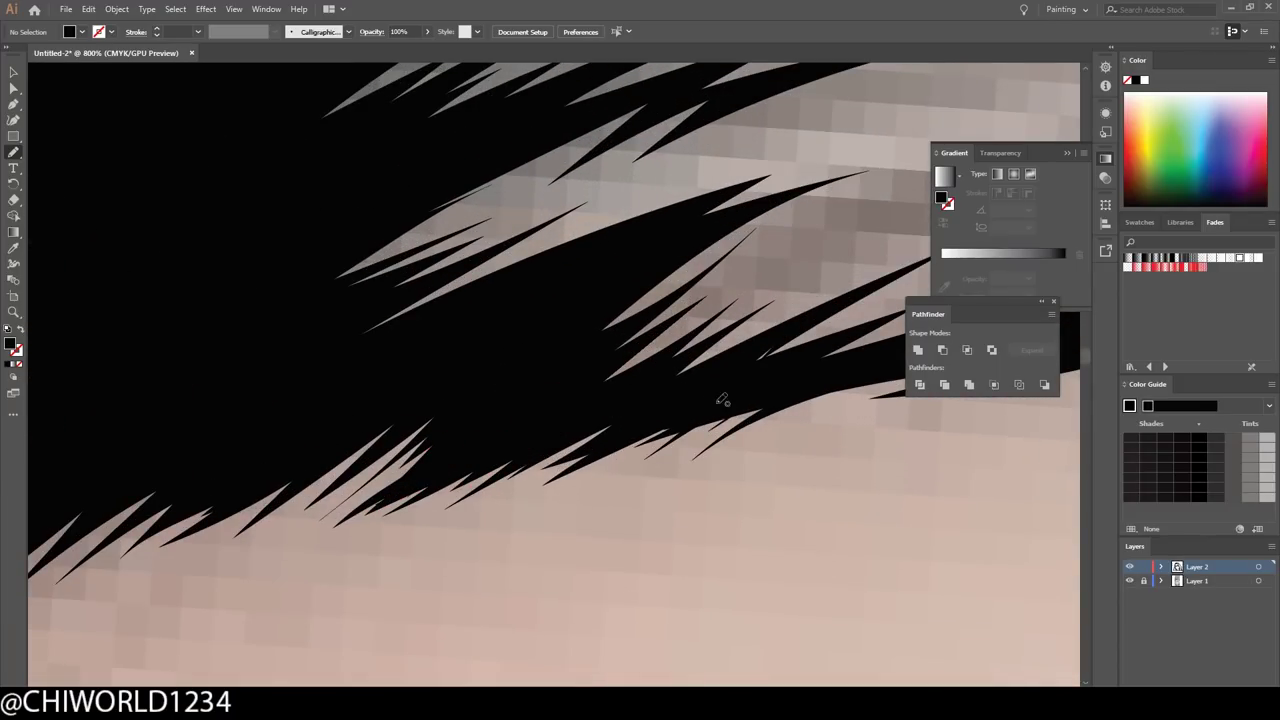
# - Finish a hair strand over the forehead
pyautogui.scroll(-1, 697, 557)
pyautogui.scroll(-2, 700, 560)
pyautogui.scroll(-1, 911, 584)
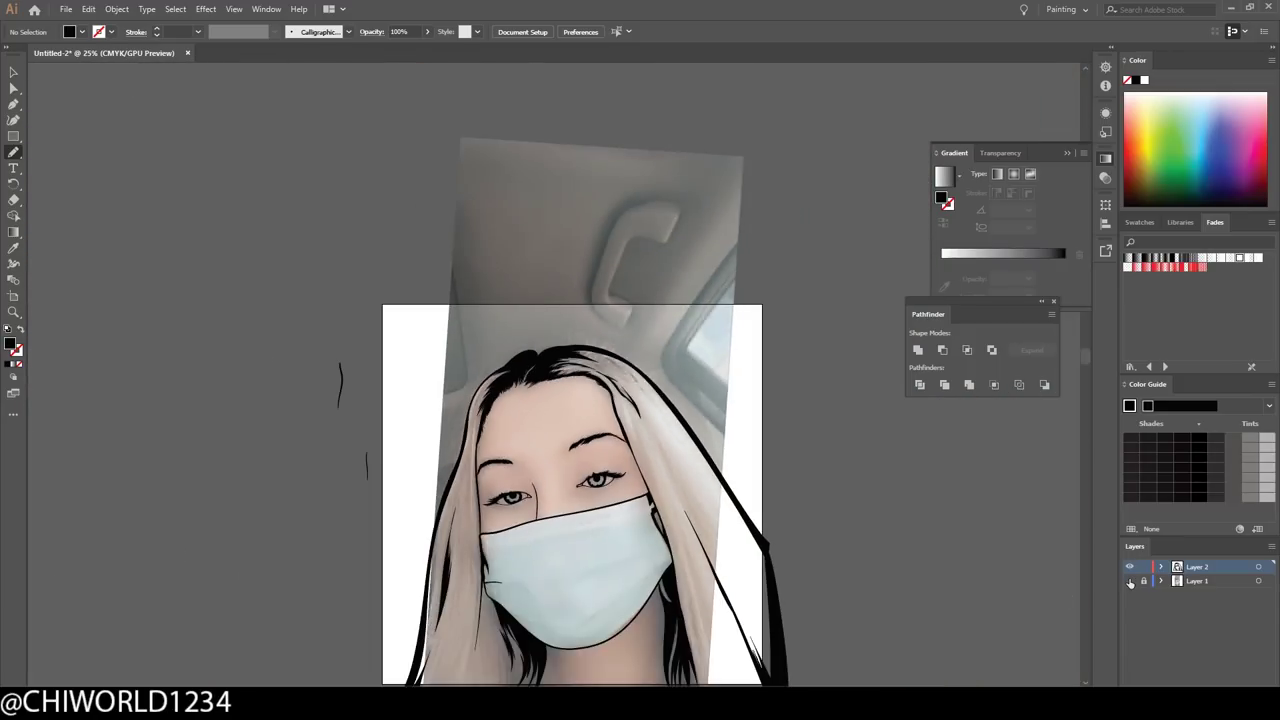
pyautogui.scroll(3, 1066, 592)
pyautogui.scroll(2, 440, 372)
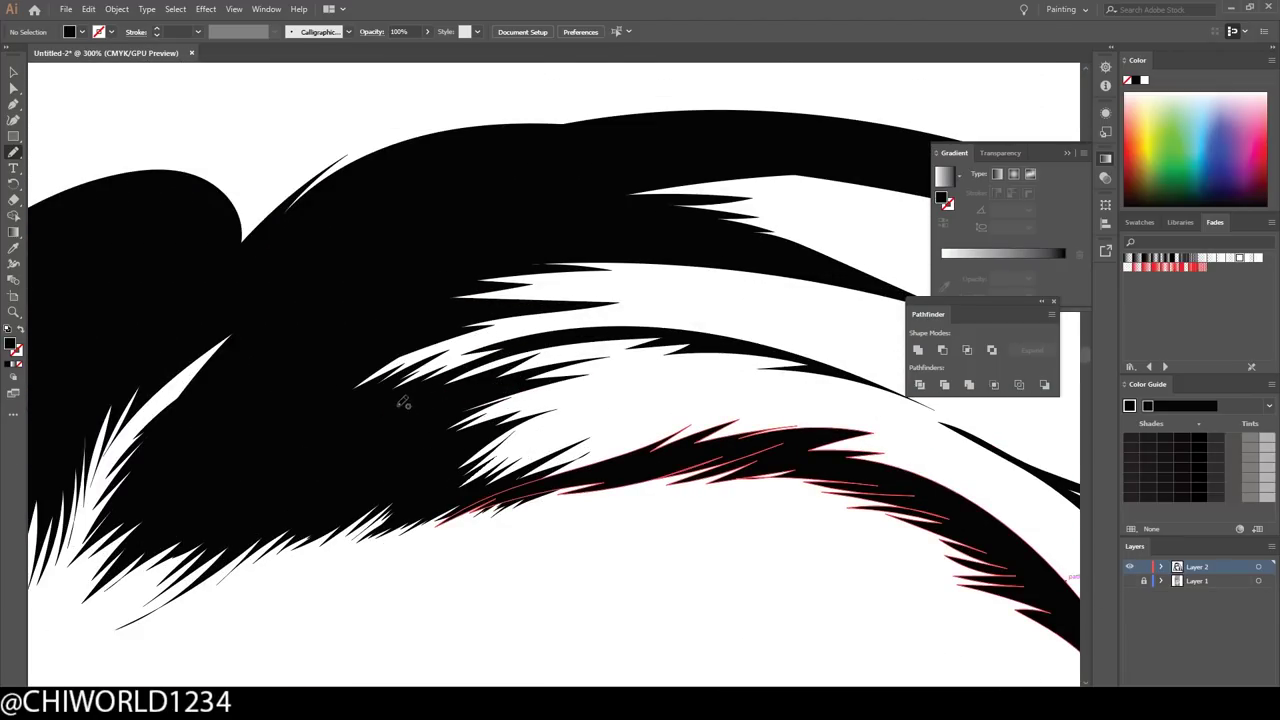
pyautogui.moveTo(628, 274); pyautogui.dragTo(632, 272)
pyautogui.scroll(-2, 663, 531)
pyautogui.scroll(-4, 918, 570)
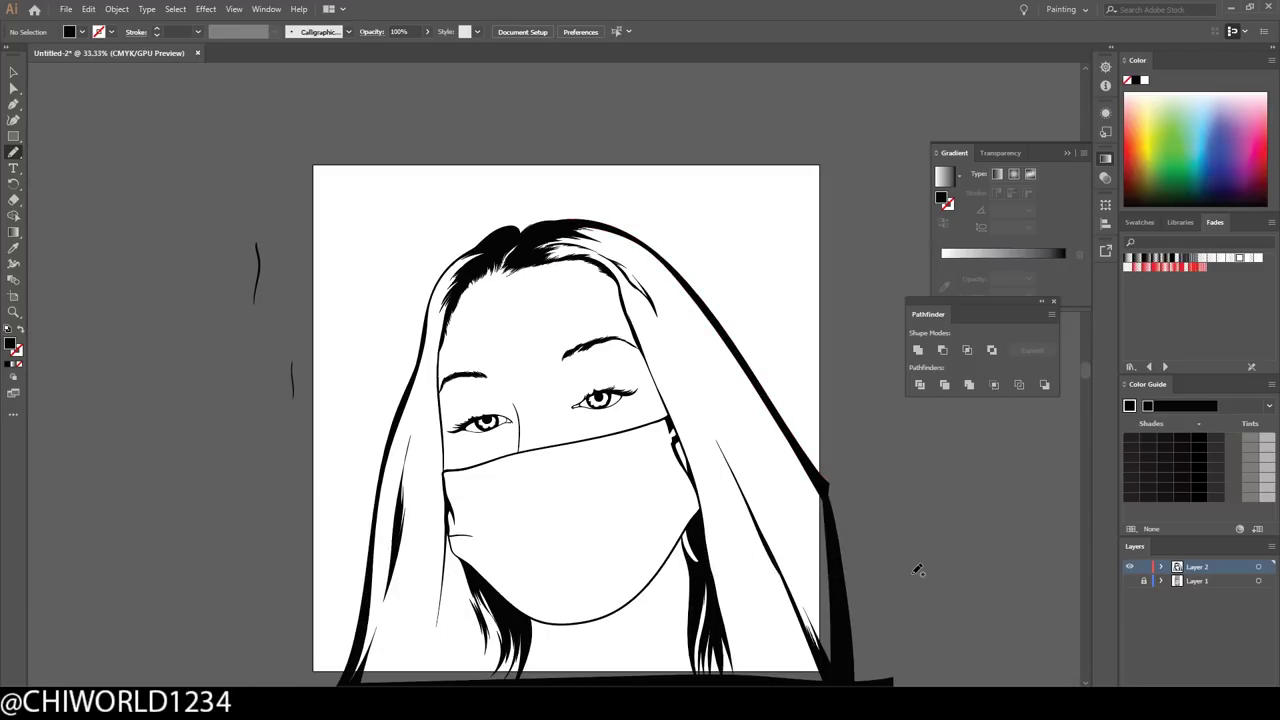
# - Swap fill and stroke colours and select the stray strokes beside the left eye and artboard
pyautogui.click(1130, 580)
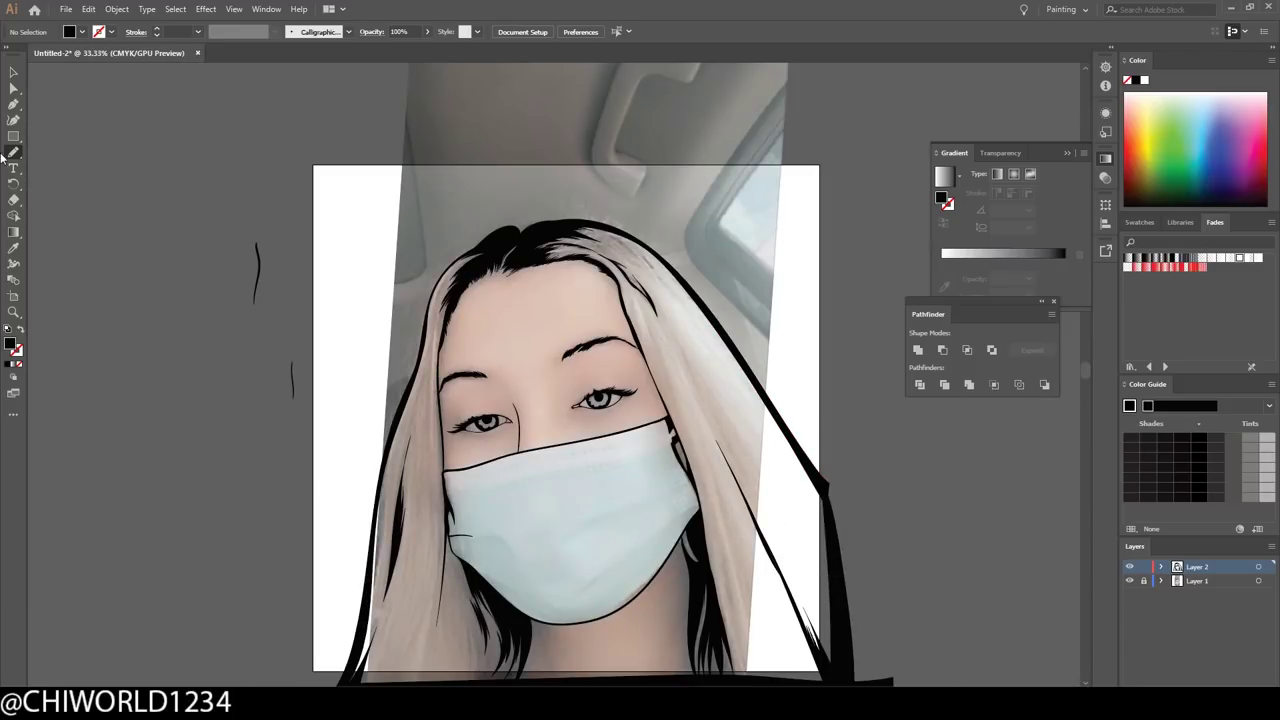
pyautogui.hotkey('shift', 'x')
pyautogui.scroll(2, 589, 309)
pyautogui.scroll(2, 589, 309)
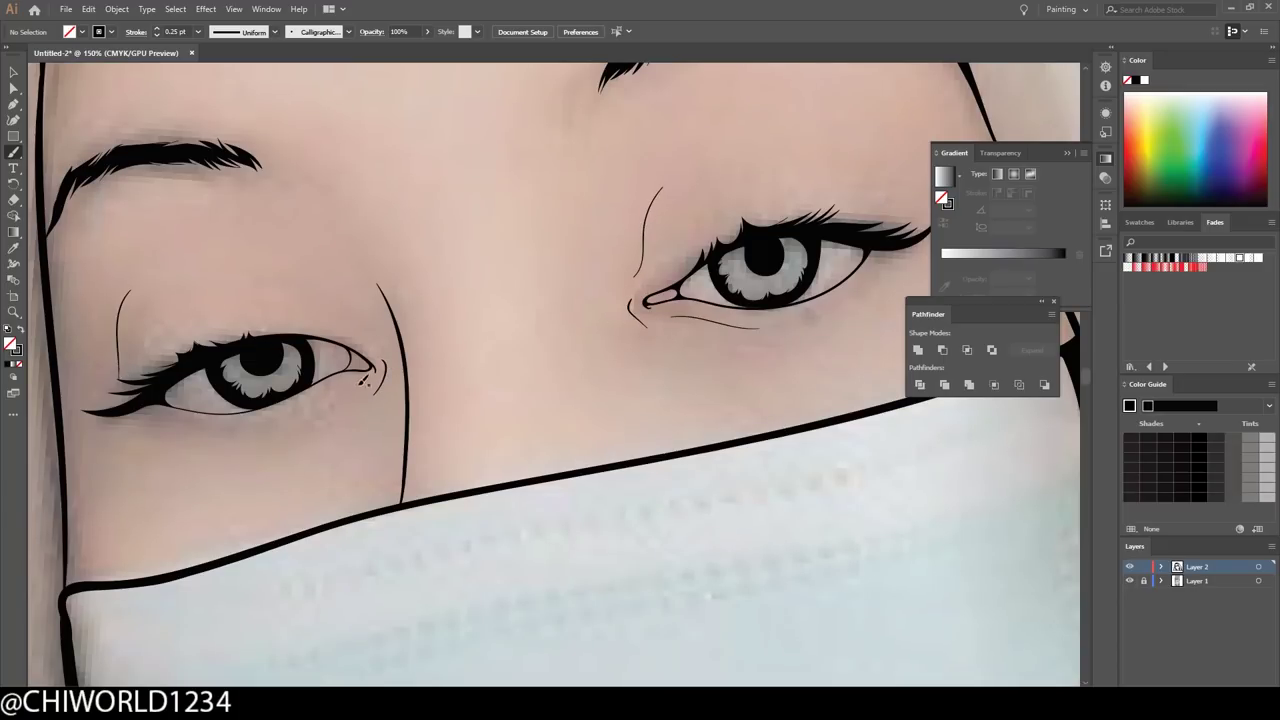
pyautogui.scroll(-3, 363, 378)
pyautogui.click(1130, 580)
pyautogui.press('v')
pyautogui.click(409, 350)
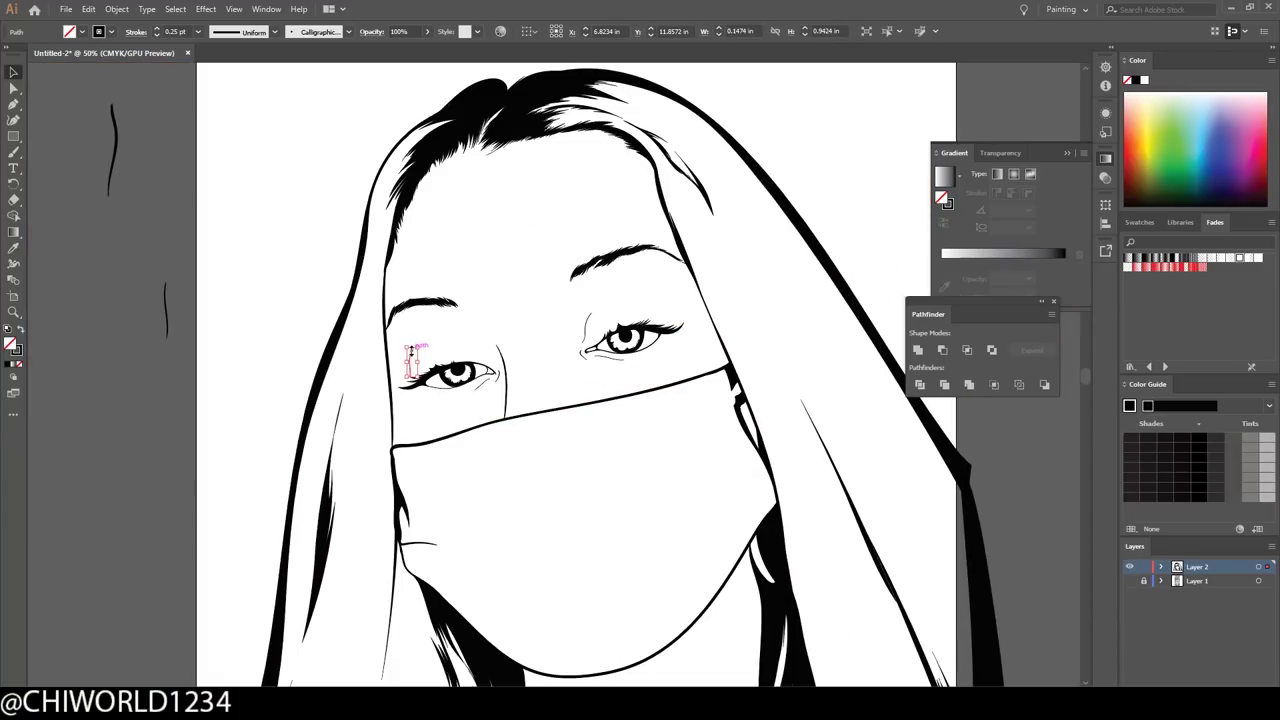
pyautogui.scroll(-1, 550, 375)
pyautogui.scroll(1, 550, 375)
pyautogui.scroll(-2, 550, 375)
pyautogui.moveTo(318, 228); pyautogui.dragTo(388, 354)
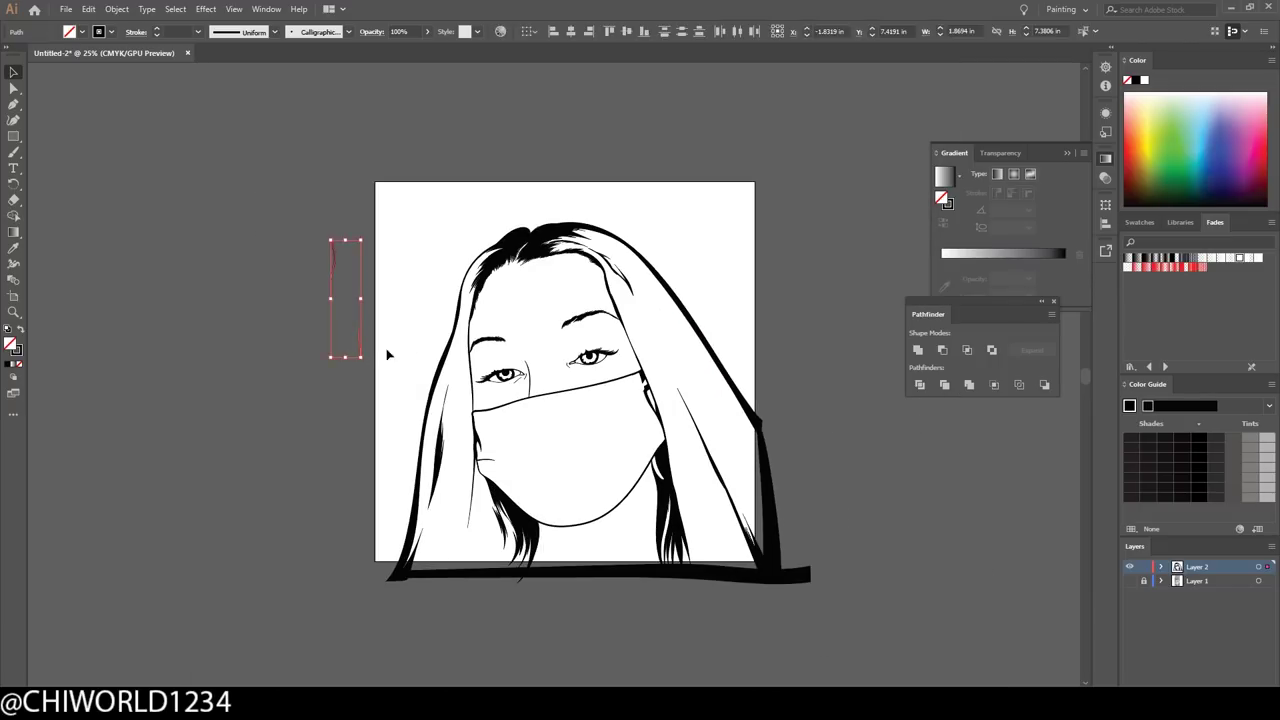
pyautogui.click(388, 354)
# - Draw two fold lines across the mask with the Paintbrush
pyautogui.click(1130, 580)
pyautogui.press('b')
pyautogui.scroll(3, 526, 490)
pyautogui.scroll(1, 645, 672)
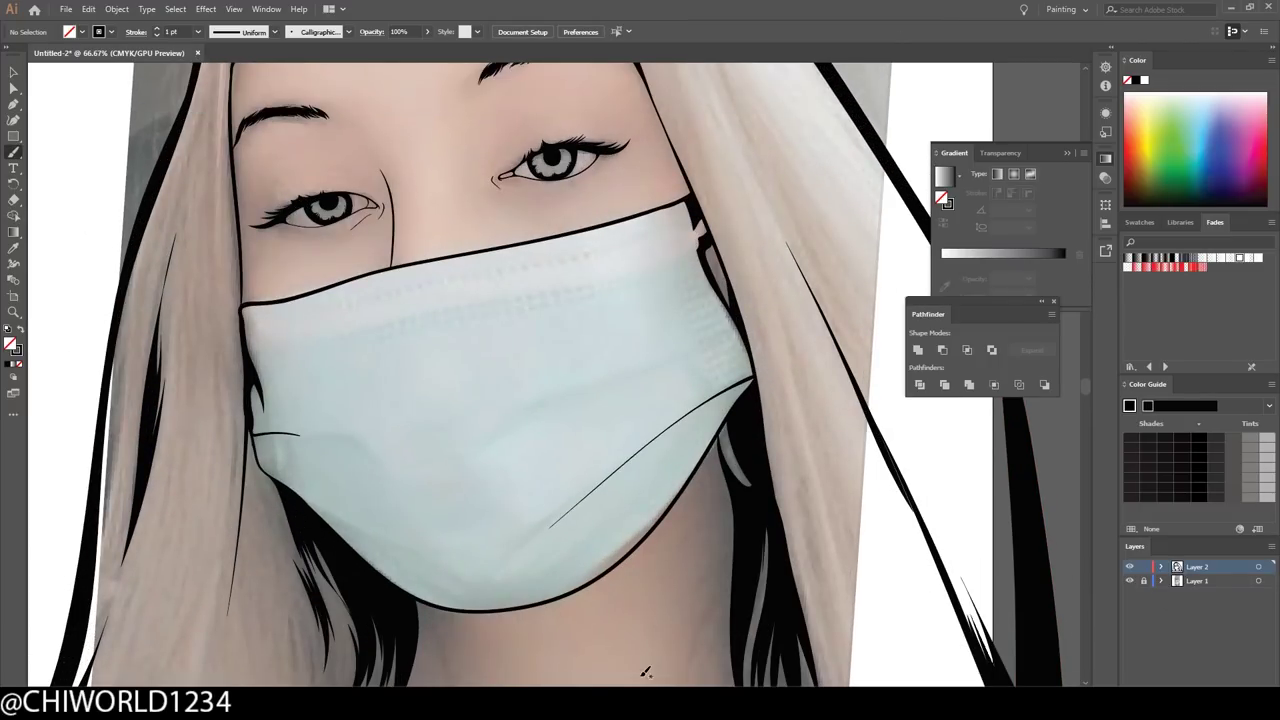
pyautogui.moveTo(337, 323); pyautogui.dragTo(698, 252)
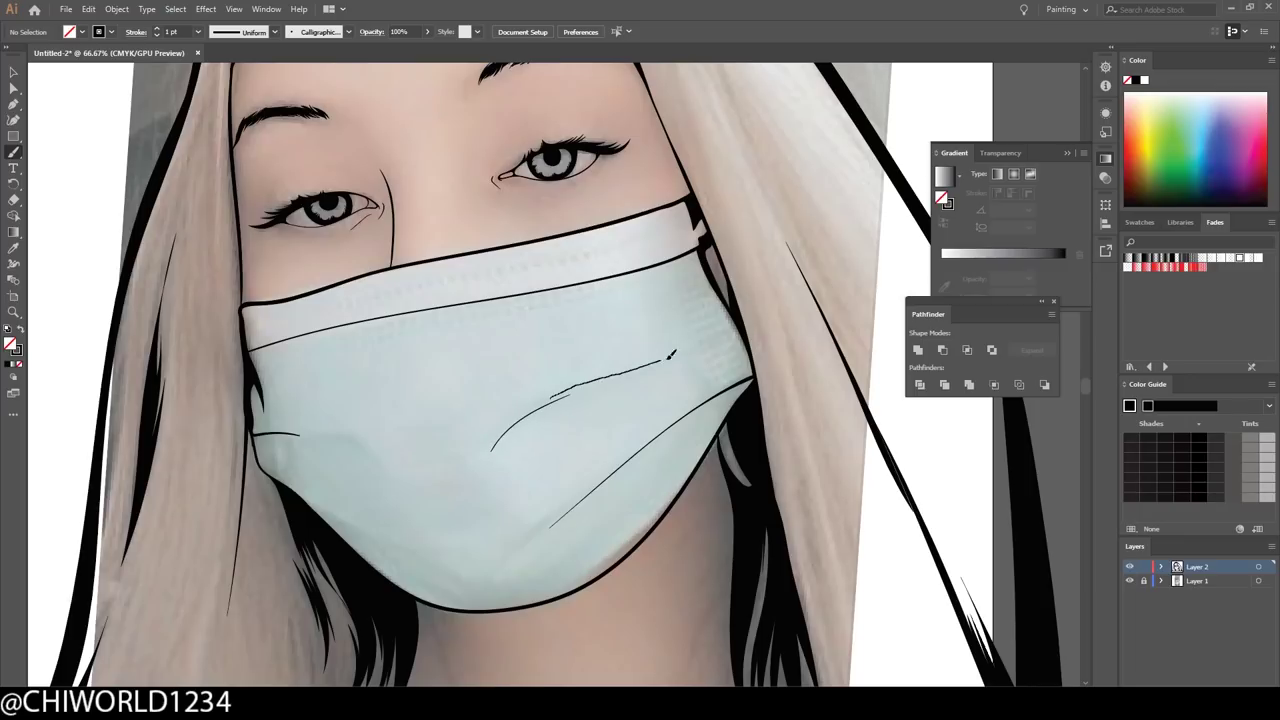
pyautogui.moveTo(670, 356); pyautogui.dragTo(686, 350)
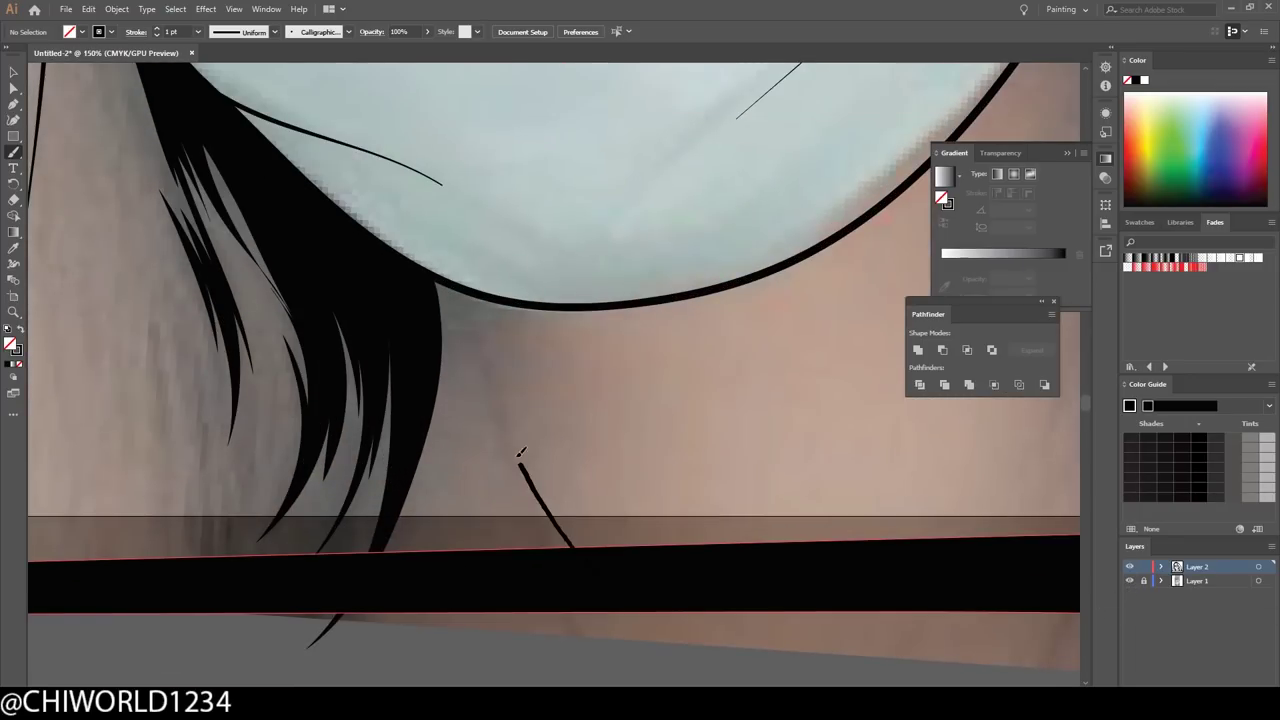
# - Draw a thin line along the neck and a hair-edge stroke, then select all the line art
pyautogui.moveTo(440, 288); pyautogui.dragTo(560, 546)
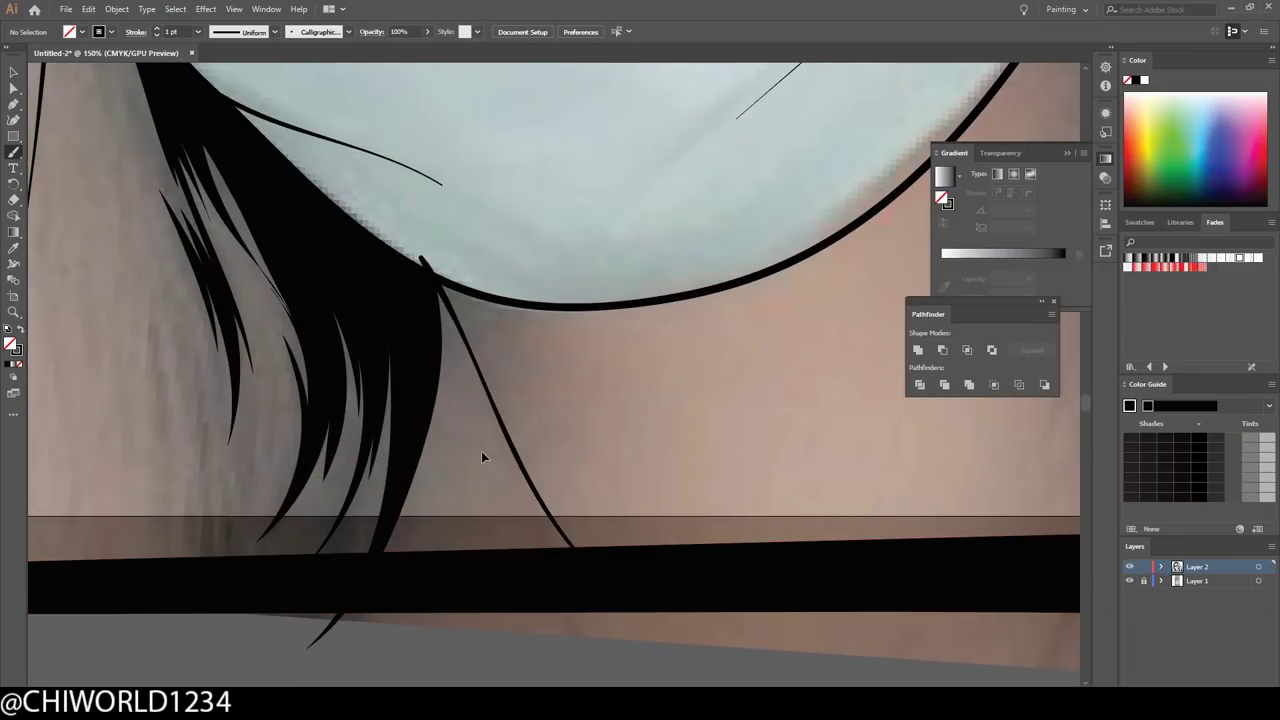
pyautogui.scroll(3, 468, 350)
pyautogui.moveTo(440, 428); pyautogui.dragTo(268, 283)
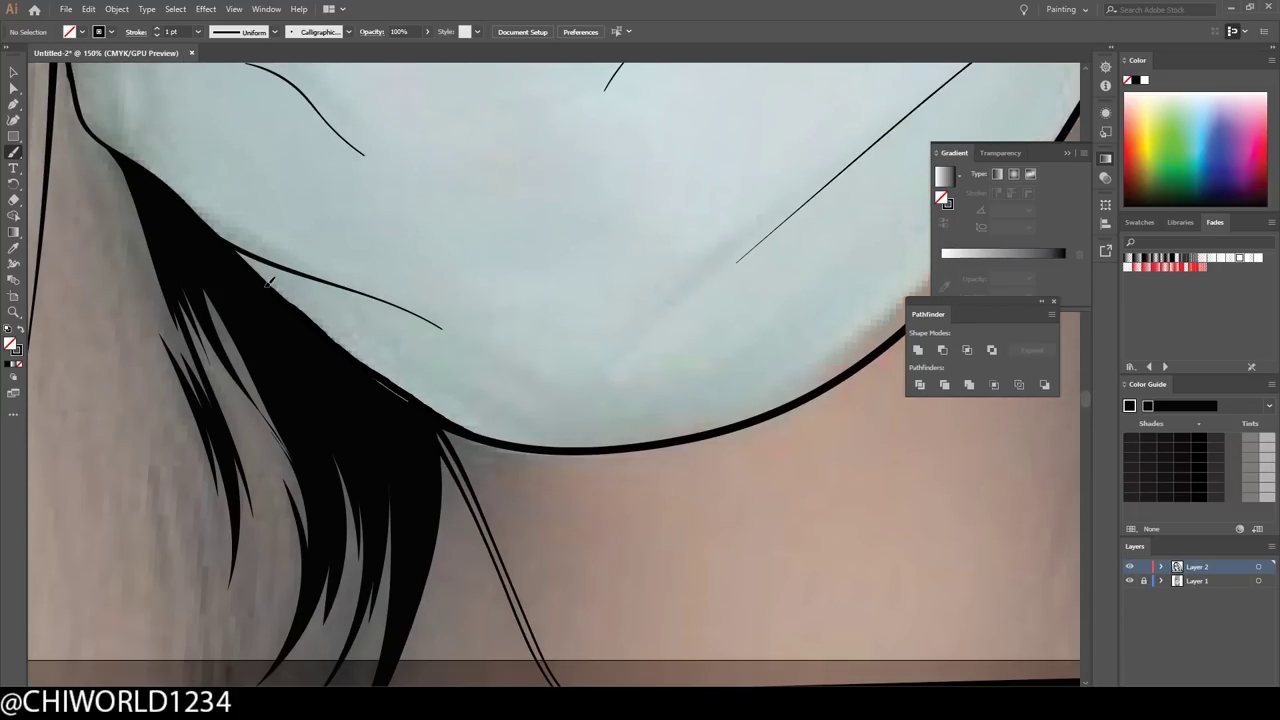
pyautogui.hotkey('ctrl', '0')
pyautogui.press('v')
pyautogui.hotkey('ctrl', 'a')
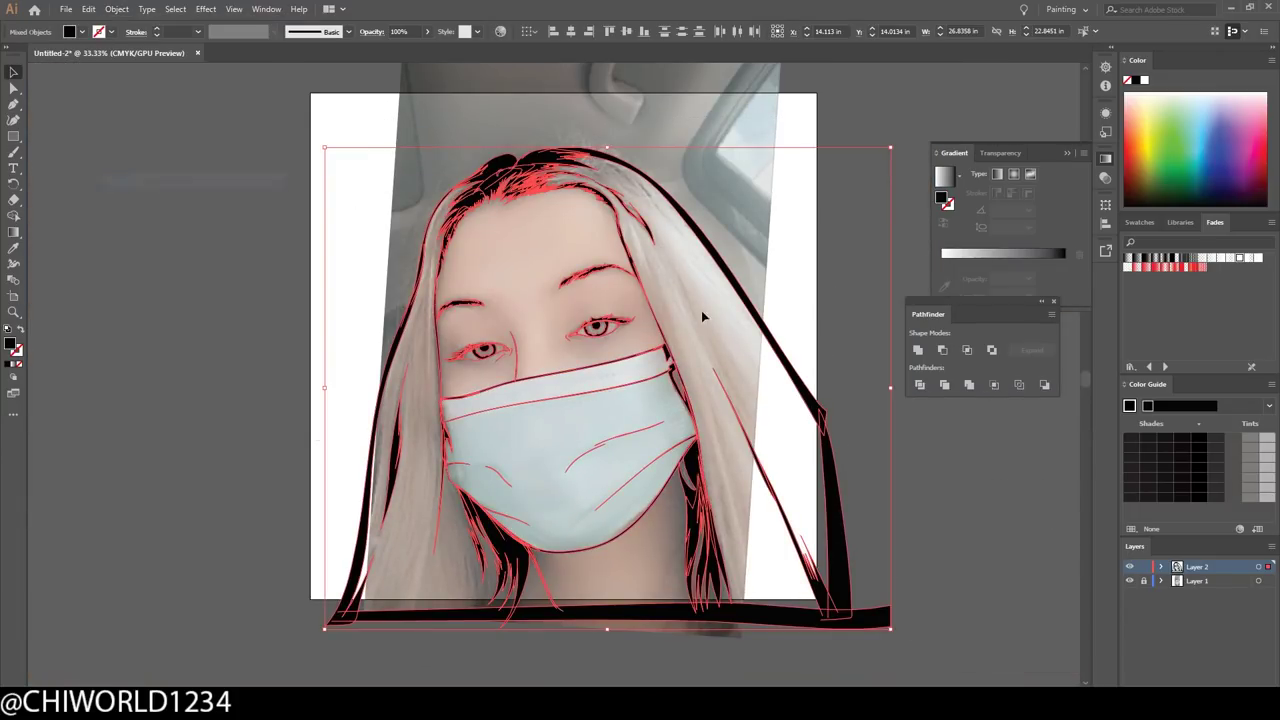
# - Merge the line art with Pathfinder and fill it with a peach skin swatch
pyautogui.click(969, 385)
pyautogui.hotkey('ctrl', 'shift', 'a')
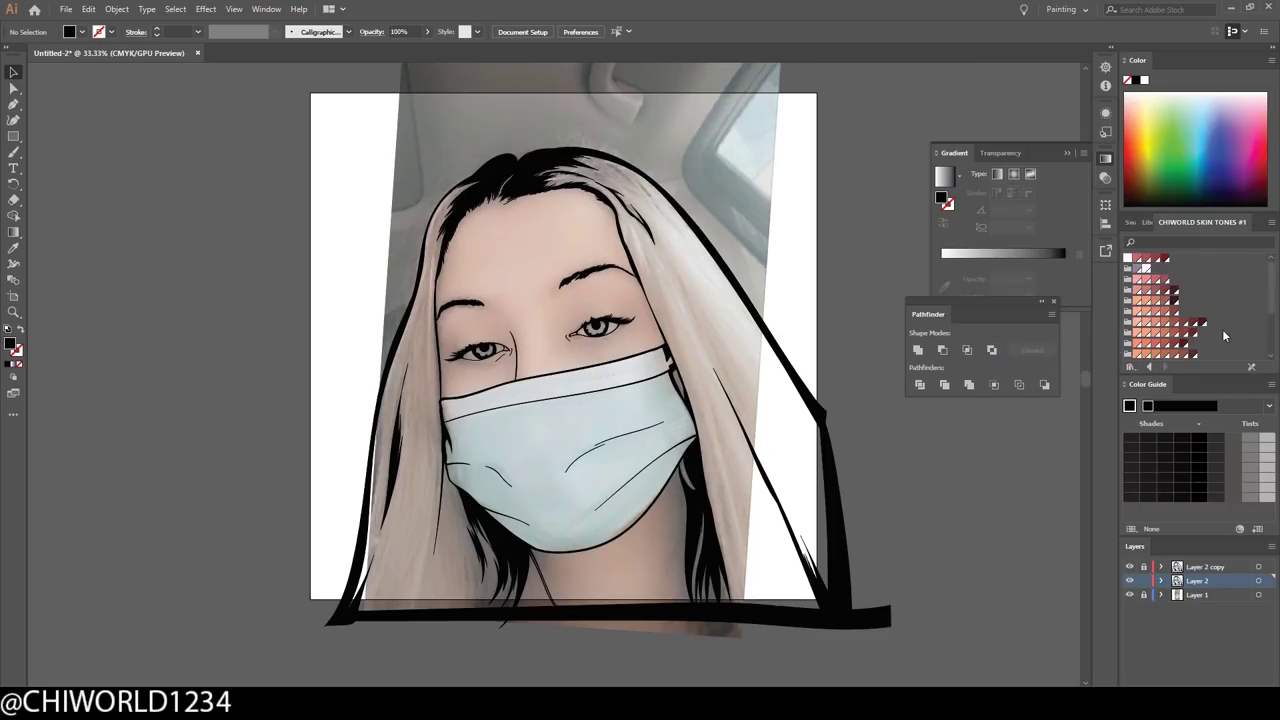
pyautogui.click(1222, 329)
pyautogui.scroll(3, 1124, 313)
pyautogui.click(349, 161)
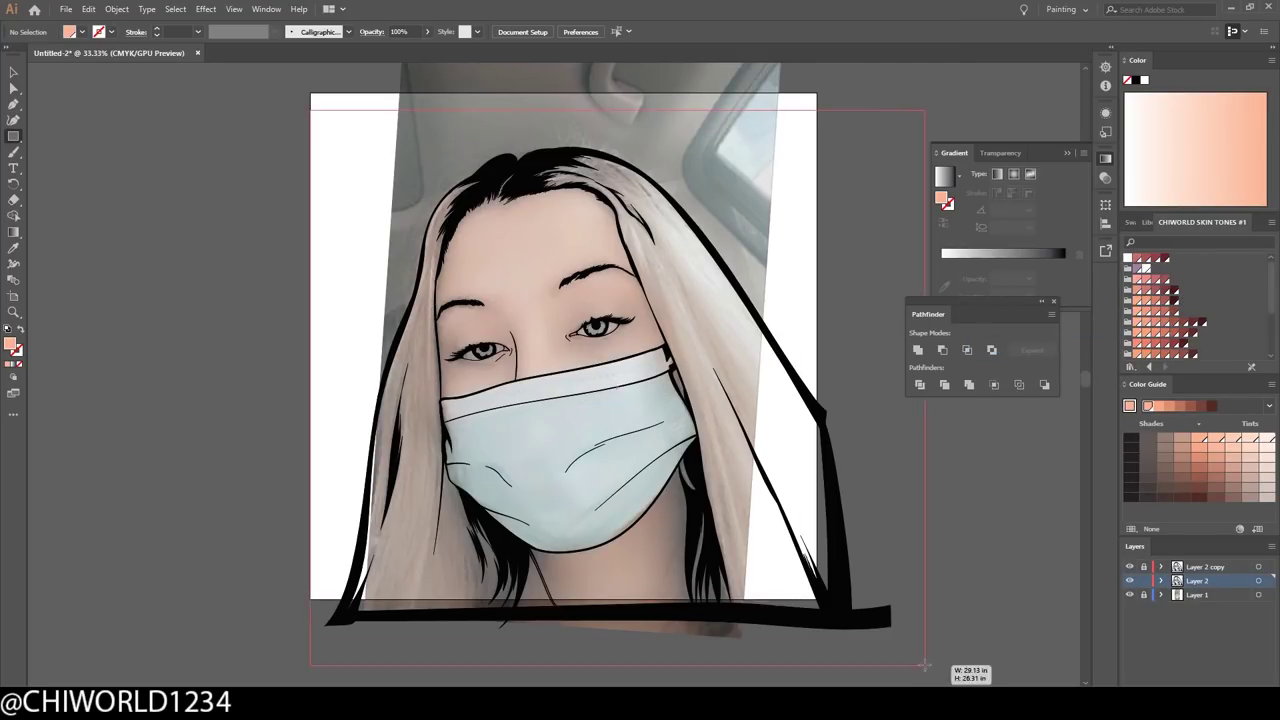
# - In isolation mode, recolour the hair a light yellow-beige blonde
pyautogui.rightClick(771, 273)
pyautogui.click(814, 368)
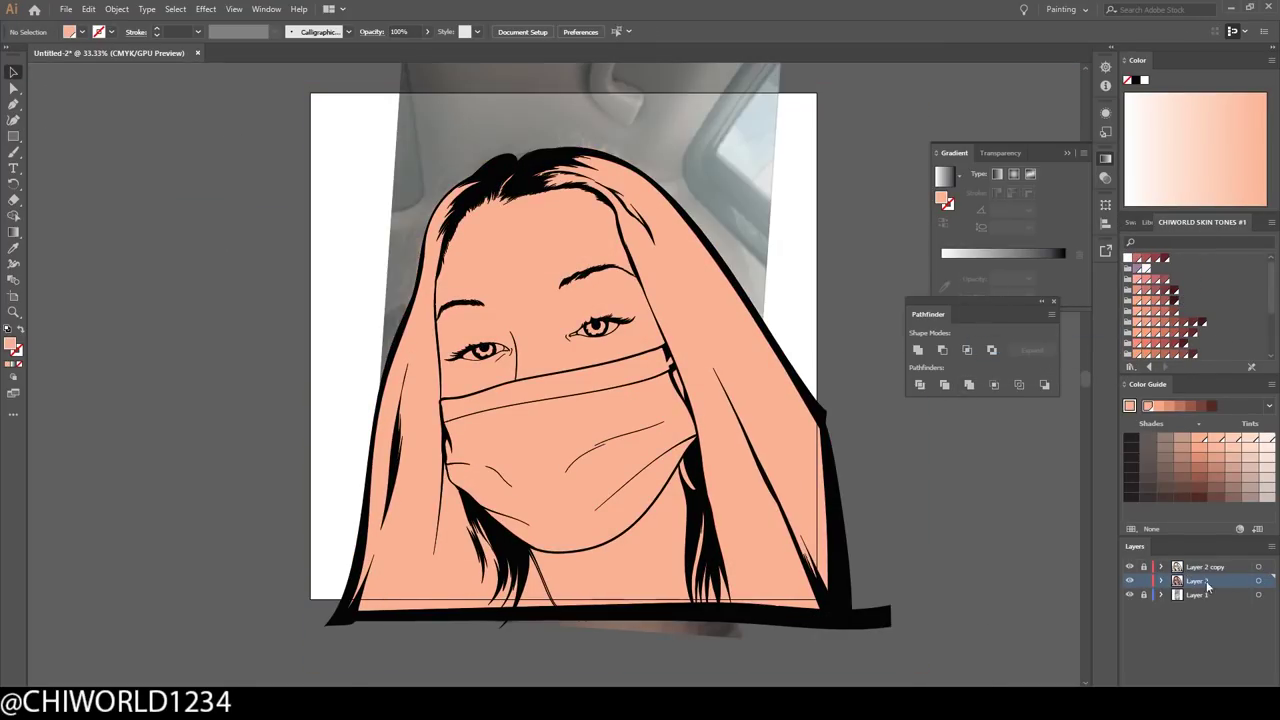
pyautogui.rightClick(751, 366)
pyautogui.click(814, 462)
pyautogui.click(422, 511)
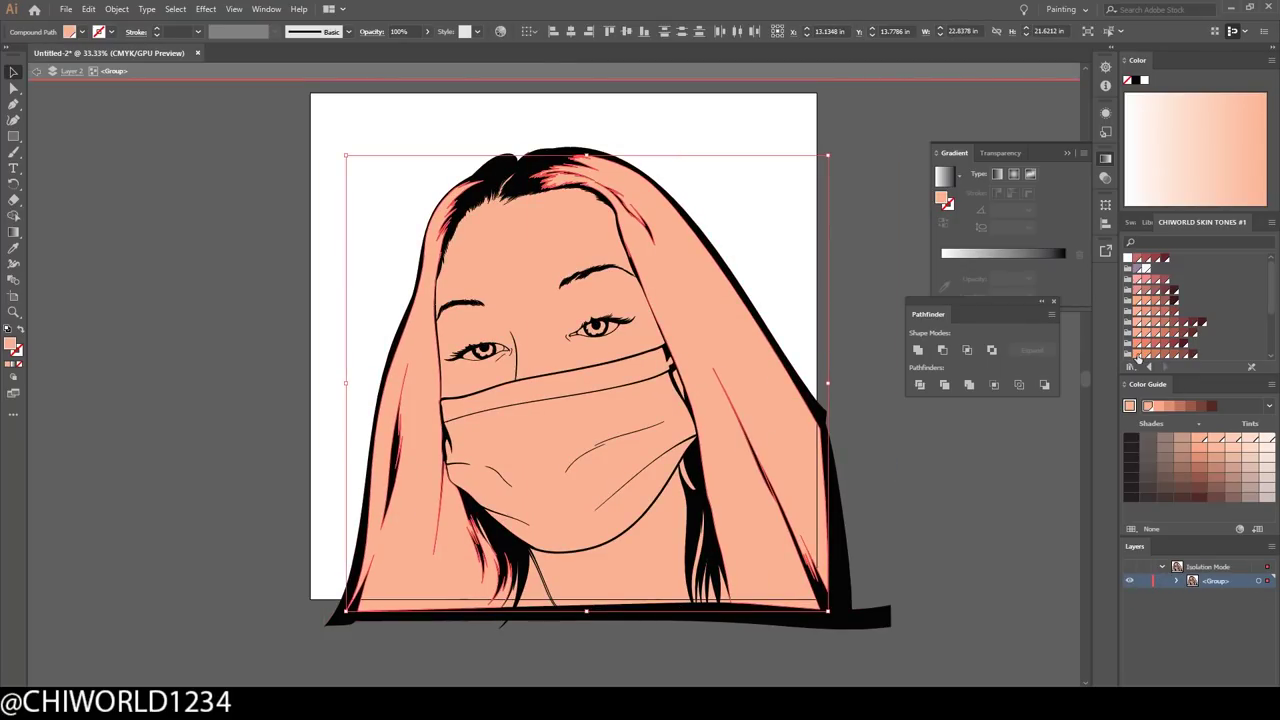
pyautogui.doubleClick(10, 343)
pyautogui.write('FFCD92')
pyautogui.press('Return')
pyautogui.doubleClick(347, 236)
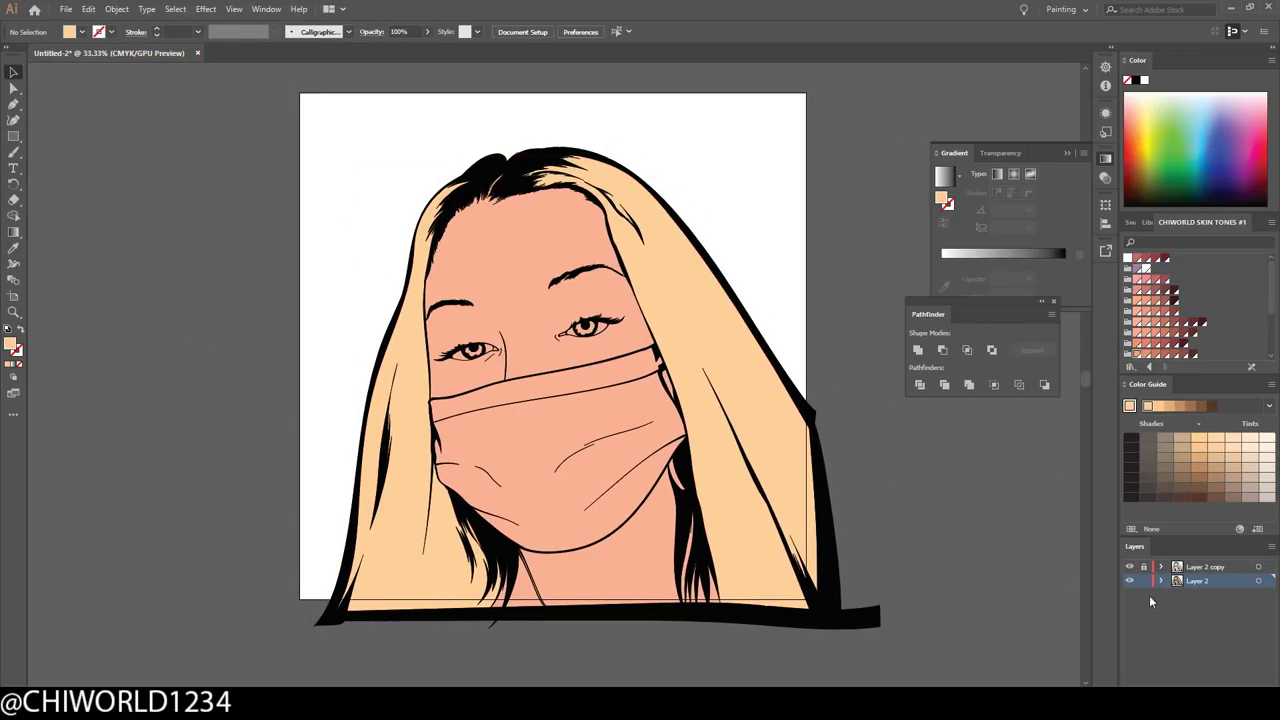
# - Isolate the mask group and fill the mask light blue
pyautogui.rightClick(509, 429)
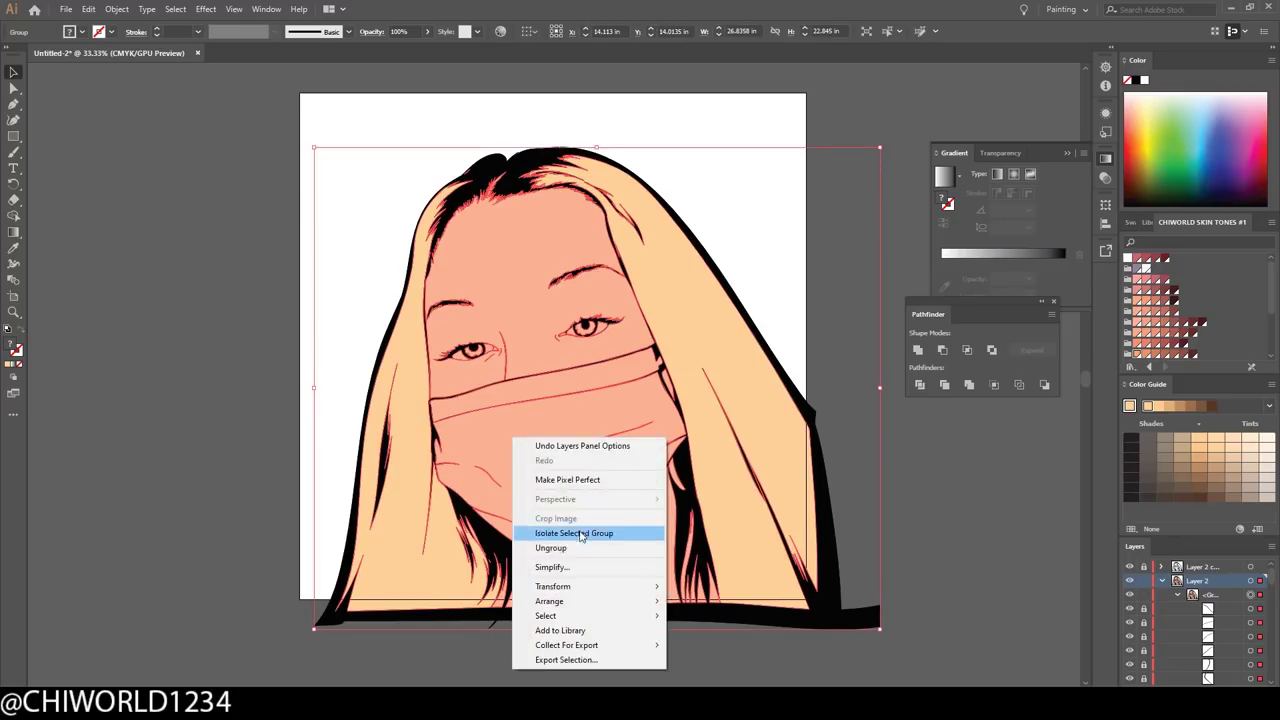
pyautogui.click(586, 529)
pyautogui.doubleClick(12, 346)
pyautogui.write('93F9F9')
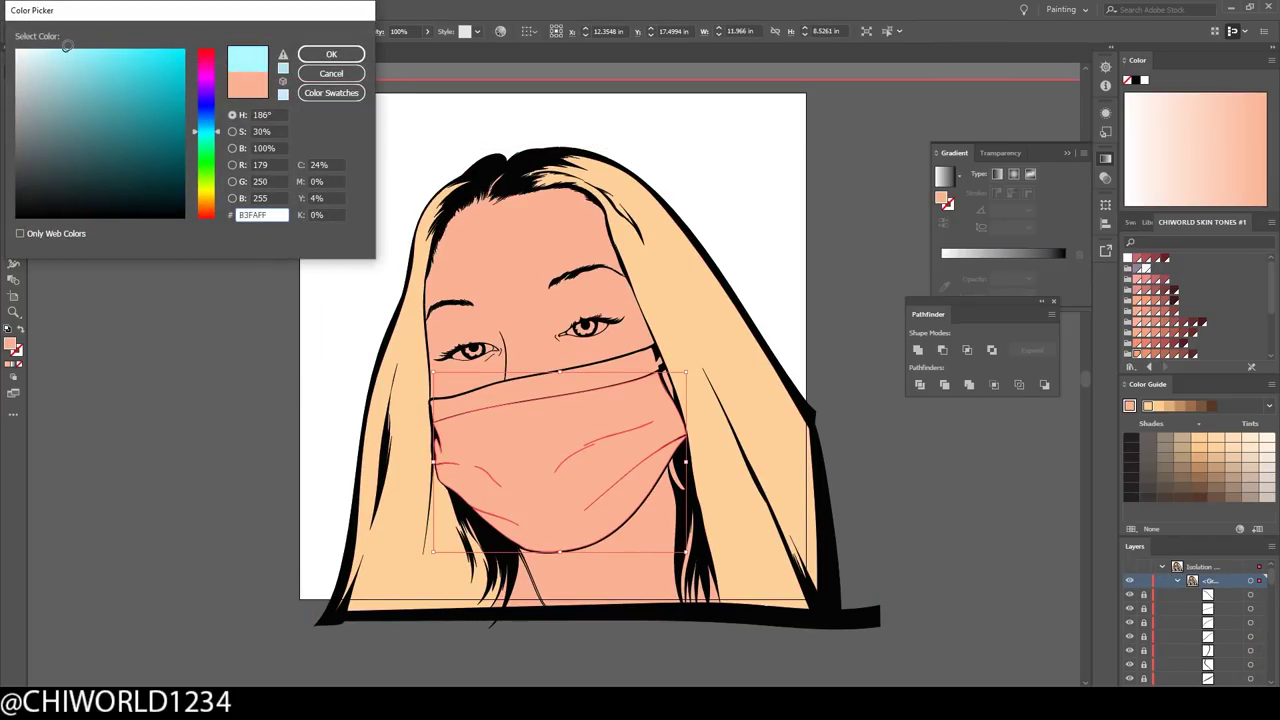
pyautogui.press('Return')
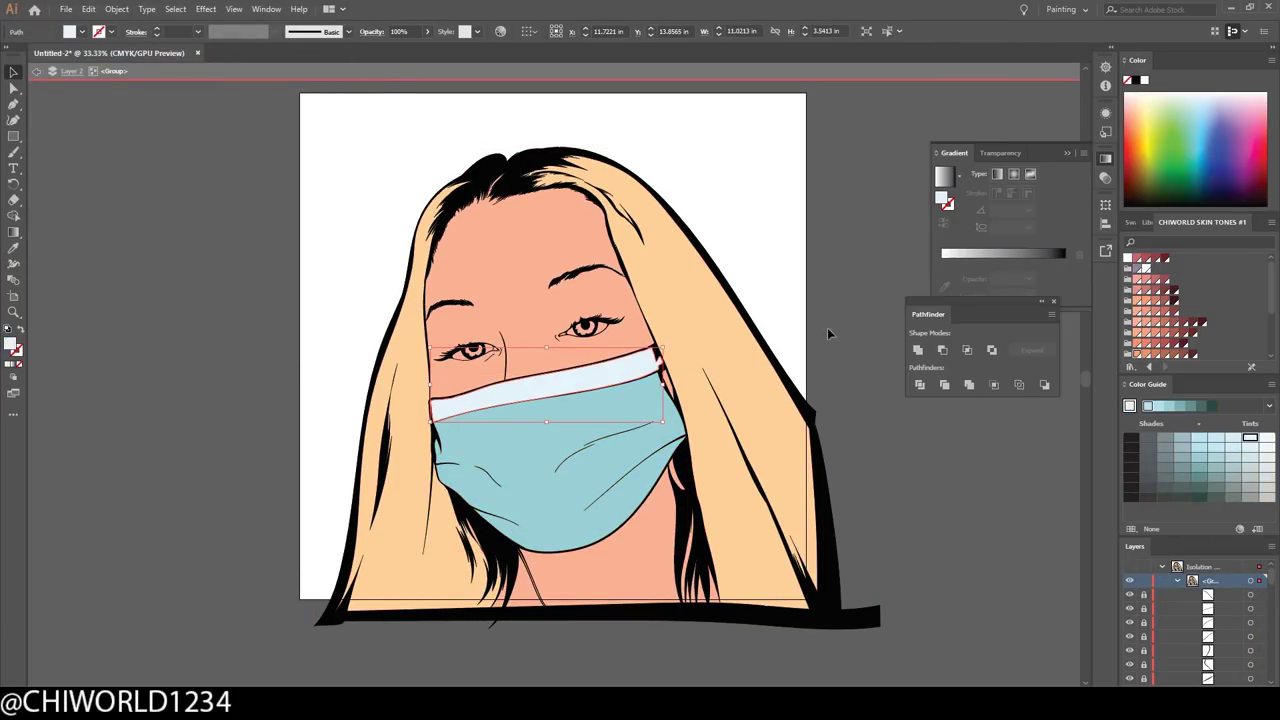
# - Colour the mask's top band and turn the irises grey
pyautogui.click(1232, 438)
pyautogui.hotkey('ctrl', '1')
pyautogui.click(1234, 470)
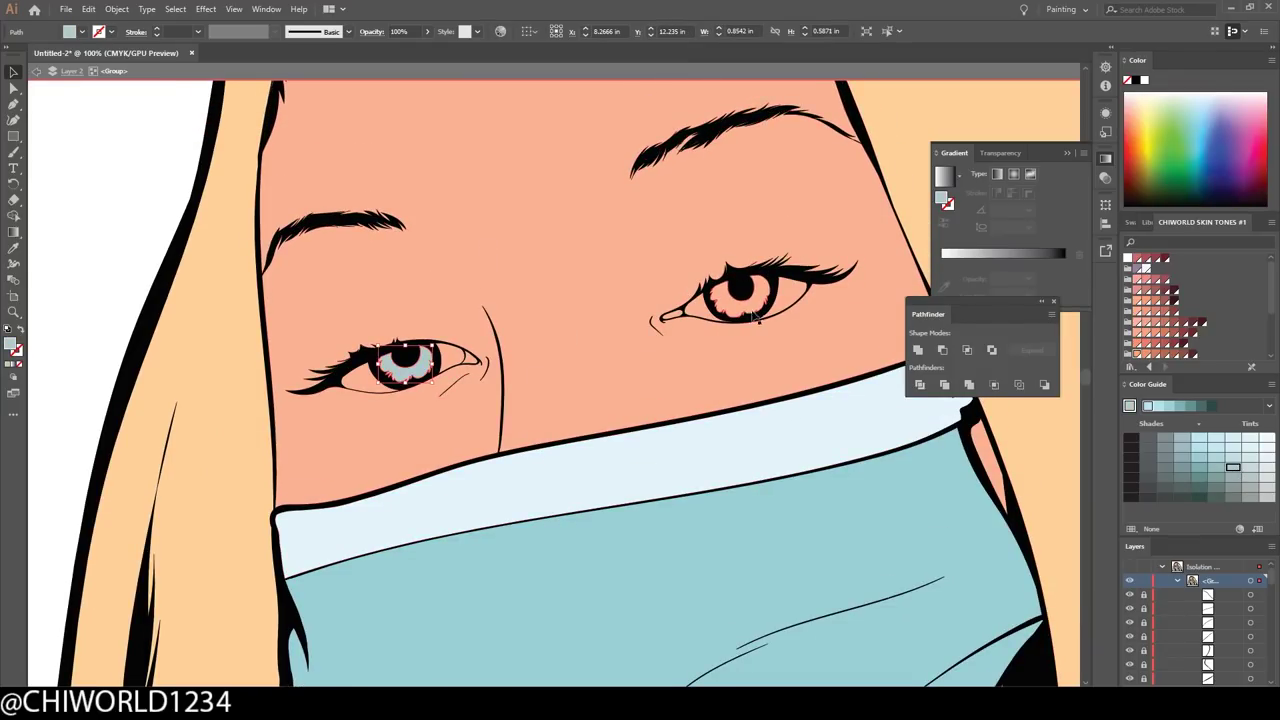
pyautogui.click(1238, 494)
pyautogui.hotkey('ctrl', '-')
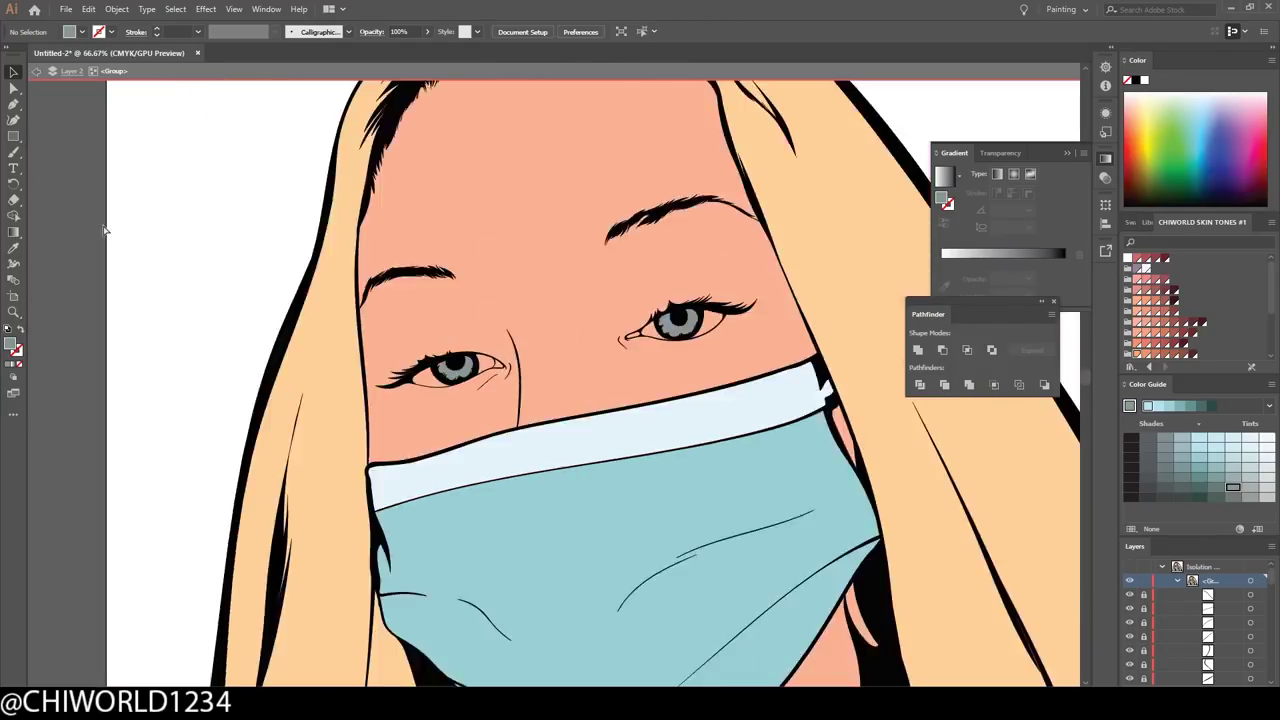
pyautogui.hotkey('ctrl', '+')
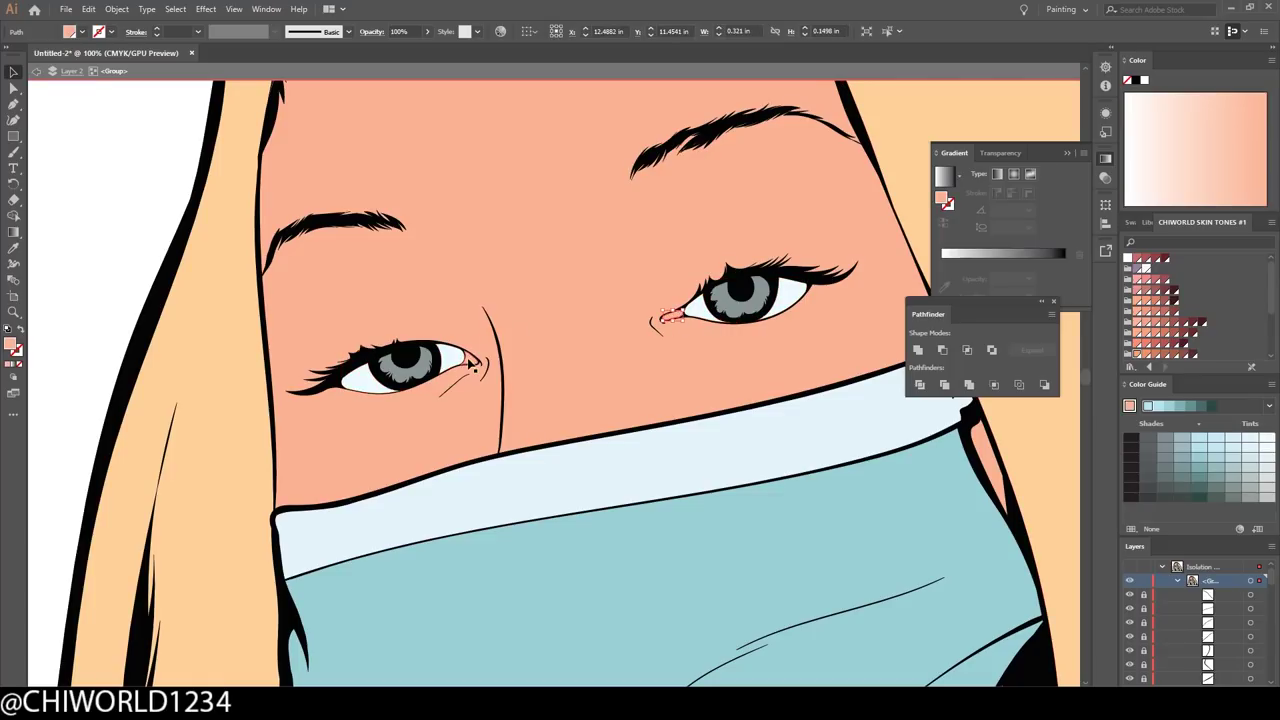
pyautogui.hotkey('ctrl', '-')
pyautogui.hotkey('ctrl', '-')
pyautogui.hotkey('ctrl', '-')
pyautogui.click(162, 218)
# - Shift a small hair strand beside the mask to orange in the Color Picker
pyautogui.click(670, 468)
pyautogui.hotkey('ctrl', '+')
pyautogui.hotkey('ctrl', '+')
pyautogui.hotkey('ctrl', '+')
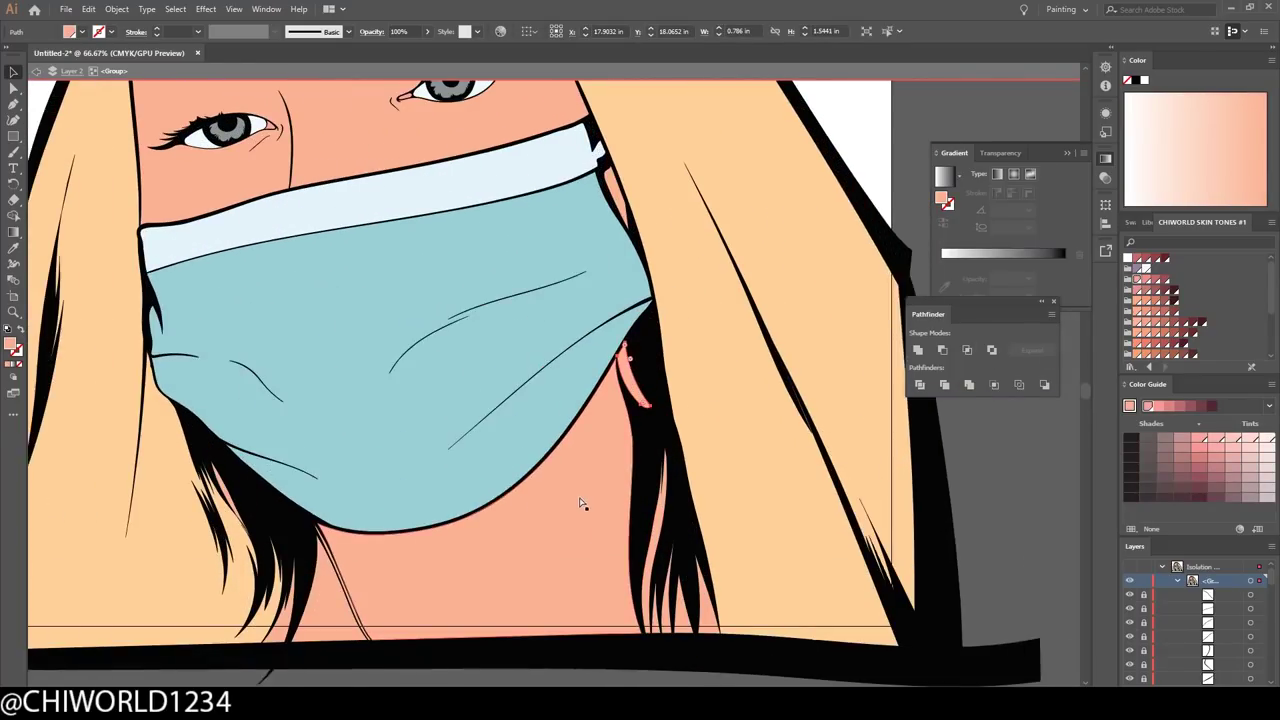
pyautogui.doubleClick(11, 344)
pyautogui.moveTo(207, 208); pyautogui.dragTo(207, 196)
pyautogui.click(331, 54)
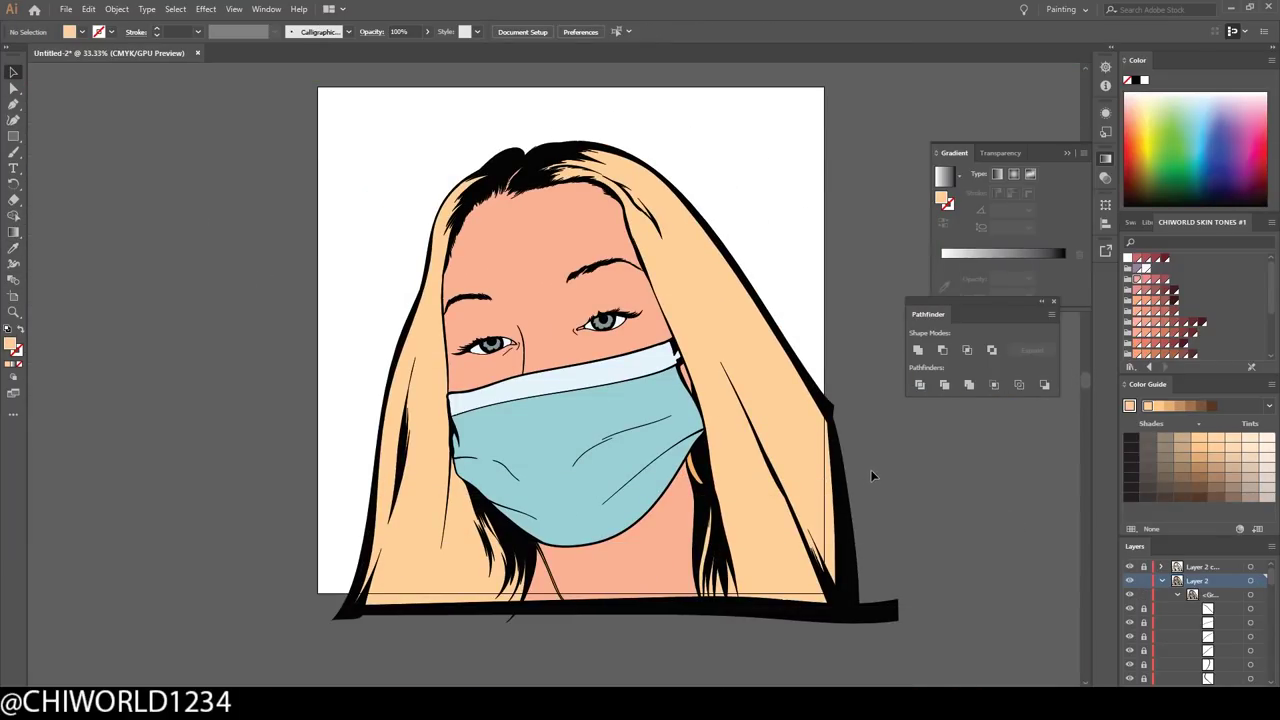
# - Pick a salmon skin-tone swatch for shading
pyautogui.click(1161, 581)
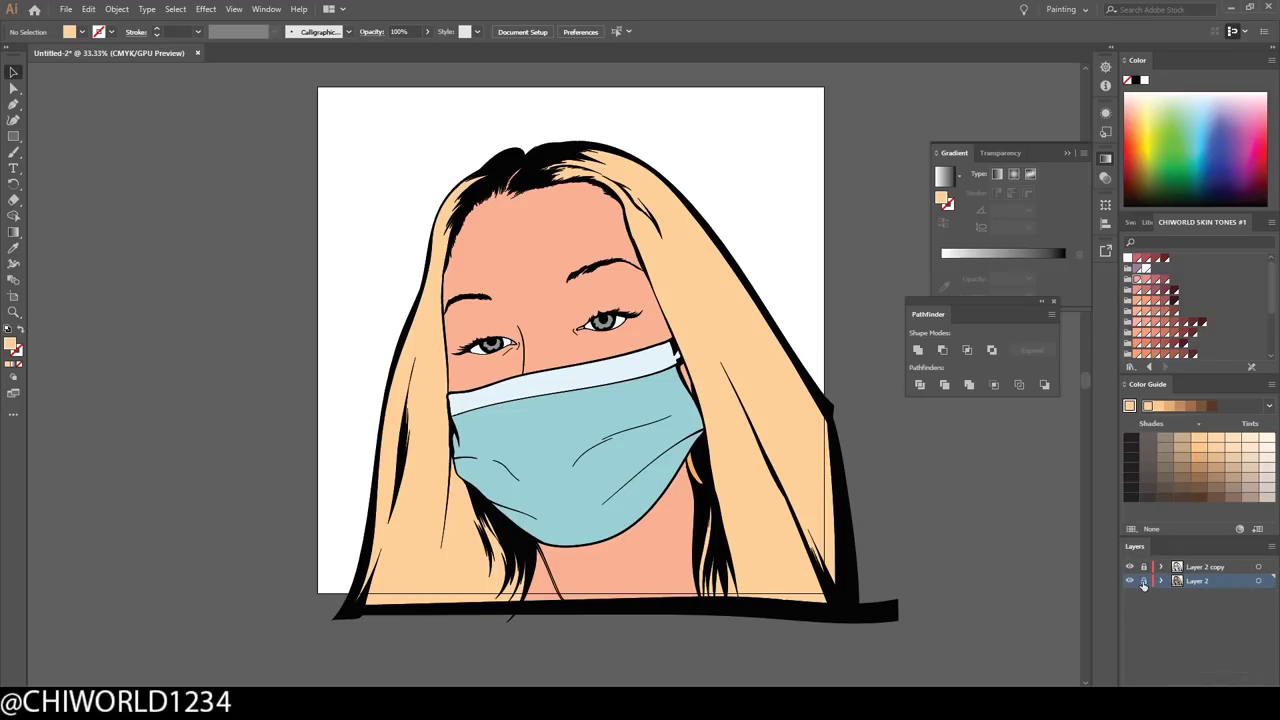
pyautogui.scroll(-2, 1155, 347)
pyautogui.click(1155, 345)
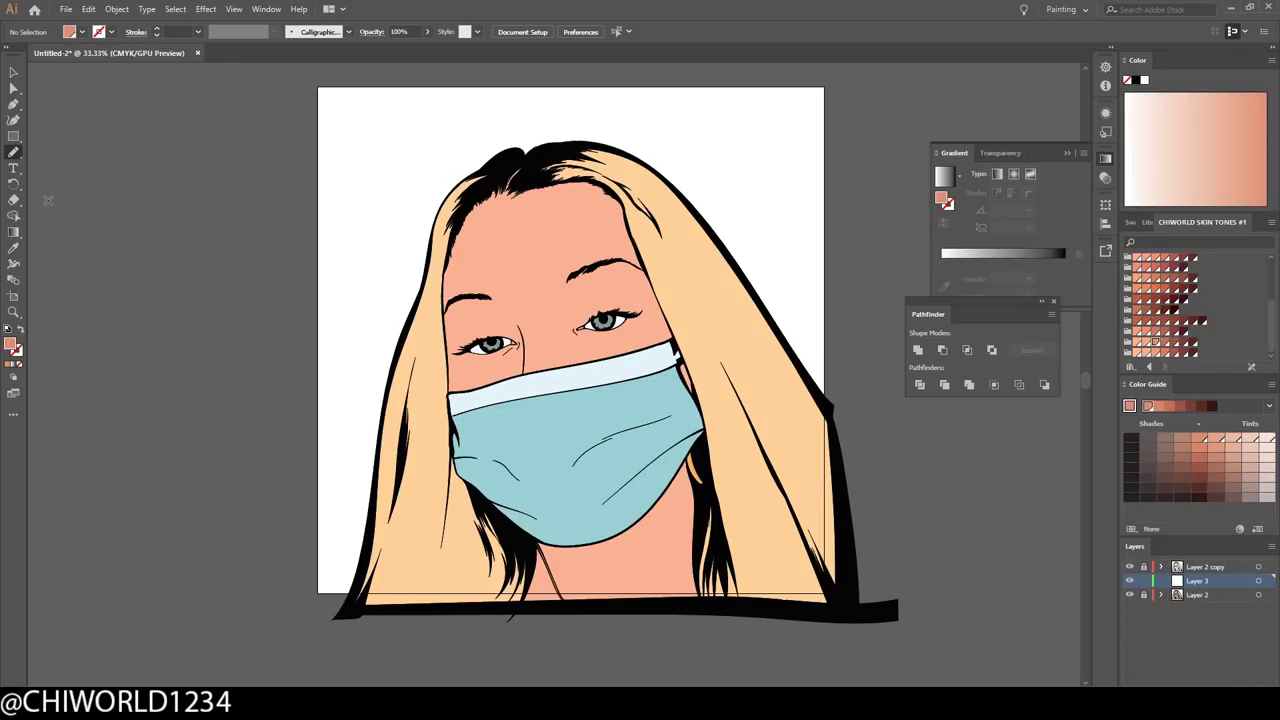
pyautogui.press('b')
pyautogui.hotkey('ctrl', '=')
pyautogui.hotkey('ctrl', '=')
pyautogui.scroll(-5, 686, 550)
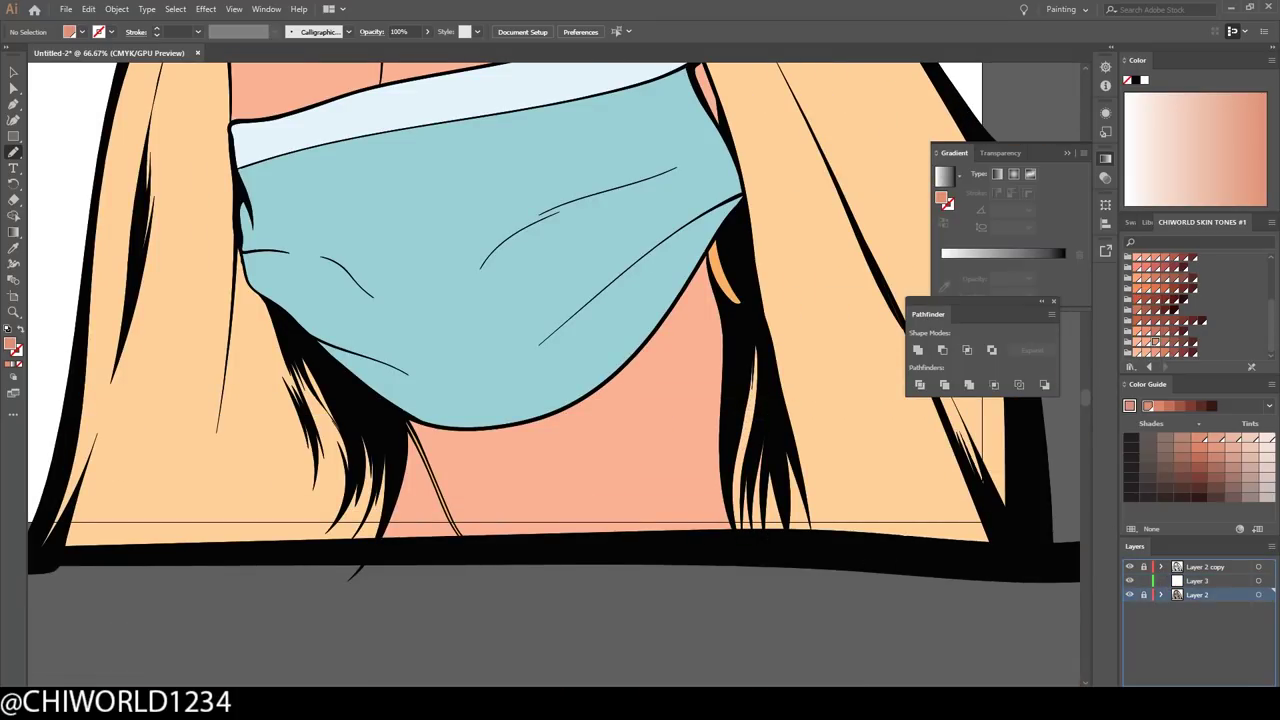
# - Isolate the mask group to inspect the hairline, then return to the full artboard
pyautogui.press('v')
pyautogui.rightClick(582, 341)
pyautogui.click(638, 346)
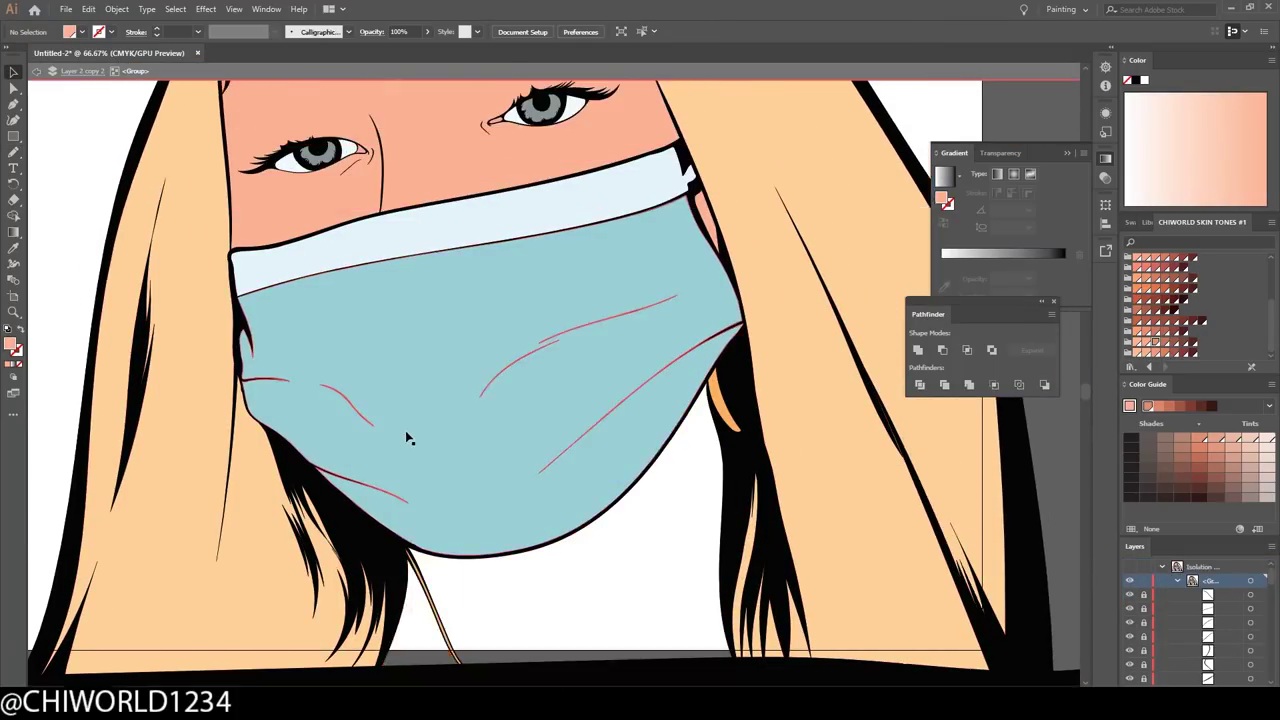
pyautogui.scroll(5, 408, 434)
pyautogui.hotkey('ctrl', '=')
pyautogui.hotkey('ctrl', '=')
pyautogui.scroll(2, 640, 190)
pyautogui.press('Escape')
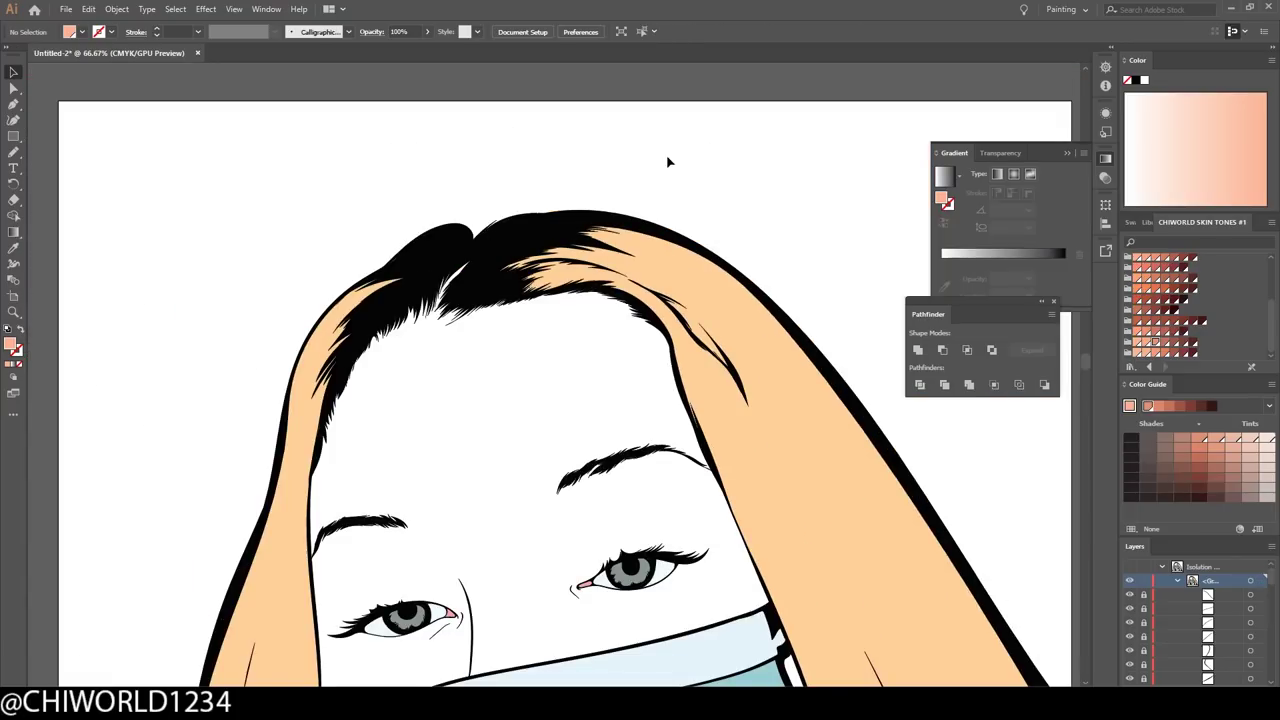
pyautogui.scroll(-5, 507, 185)
pyautogui.hotkey('ctrl', '-')
pyautogui.hotkey('ctrl', '-')
pyautogui.hotkey('ctrl', '-')
# - Move Layer 3 below Layer 2 copy 2 and paint a darker shadow on the neck
pyautogui.moveTo(1192, 586); pyautogui.dragTo(1194, 601)
pyautogui.hotkey('ctrl', '=')
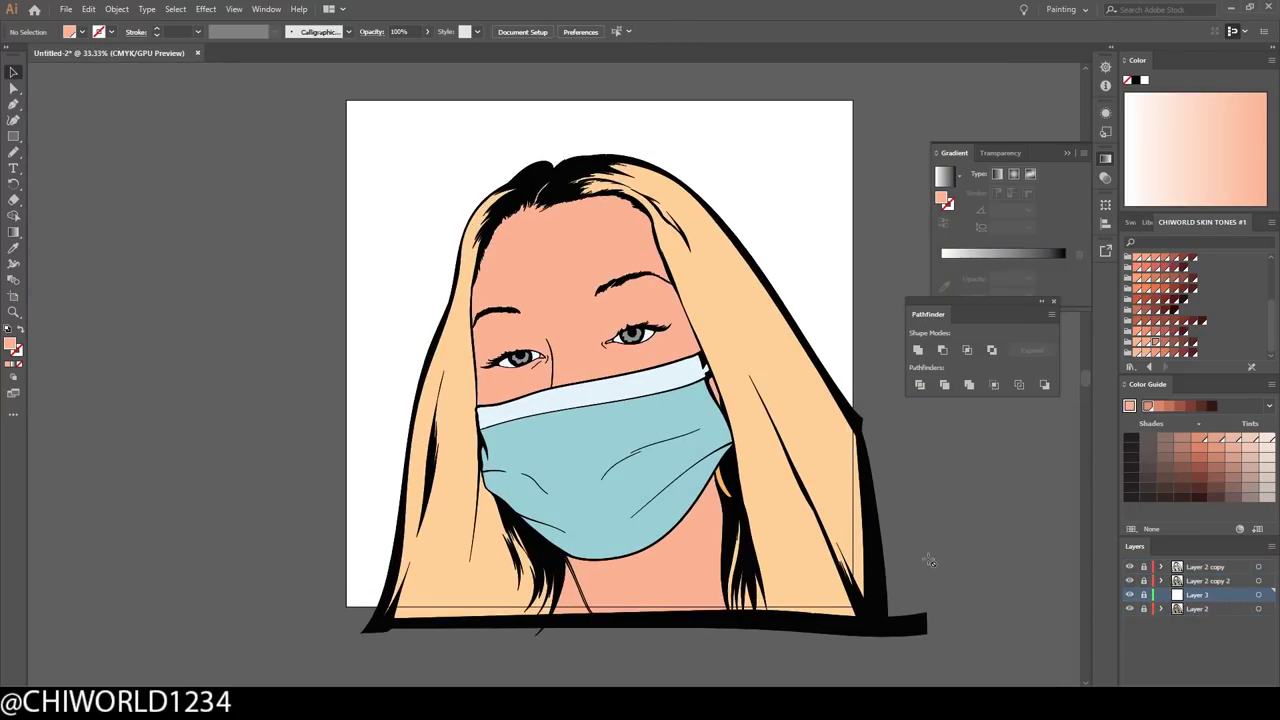
pyautogui.press('b')
pyautogui.scroll(2, 707, 606)
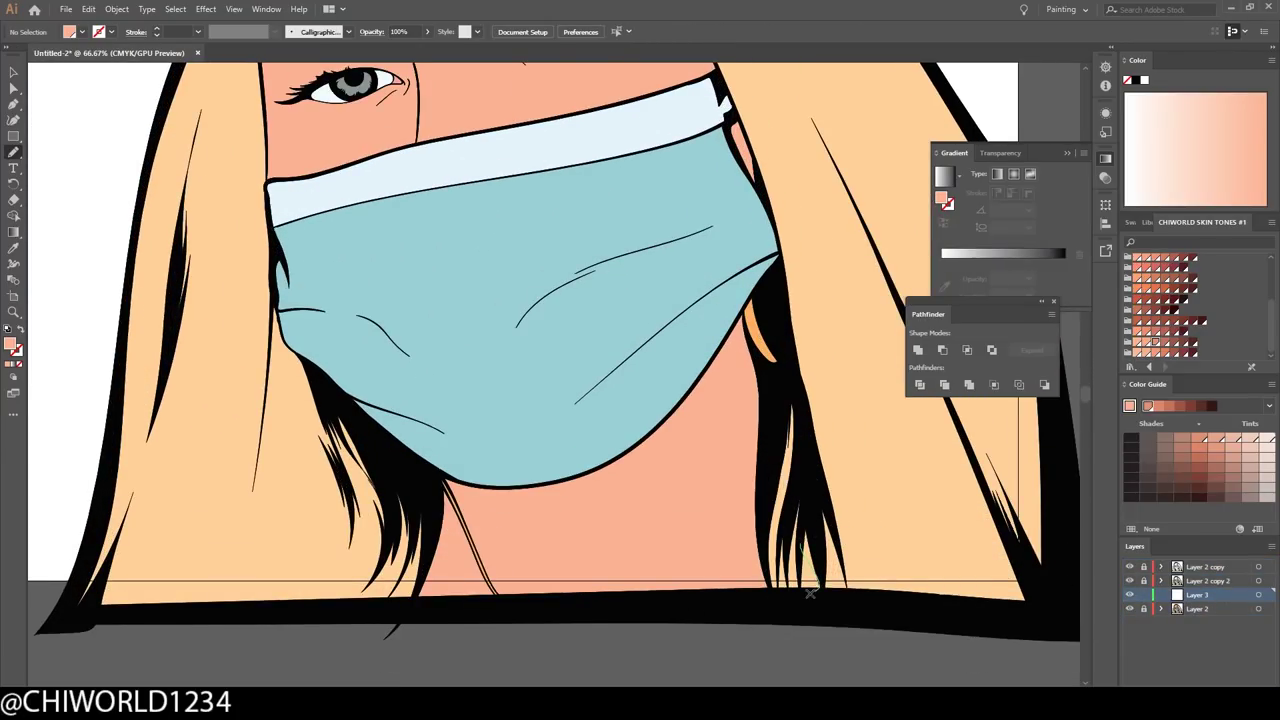
pyautogui.moveTo(818, 588); pyautogui.dragTo(820, 590)
pyautogui.press('v')
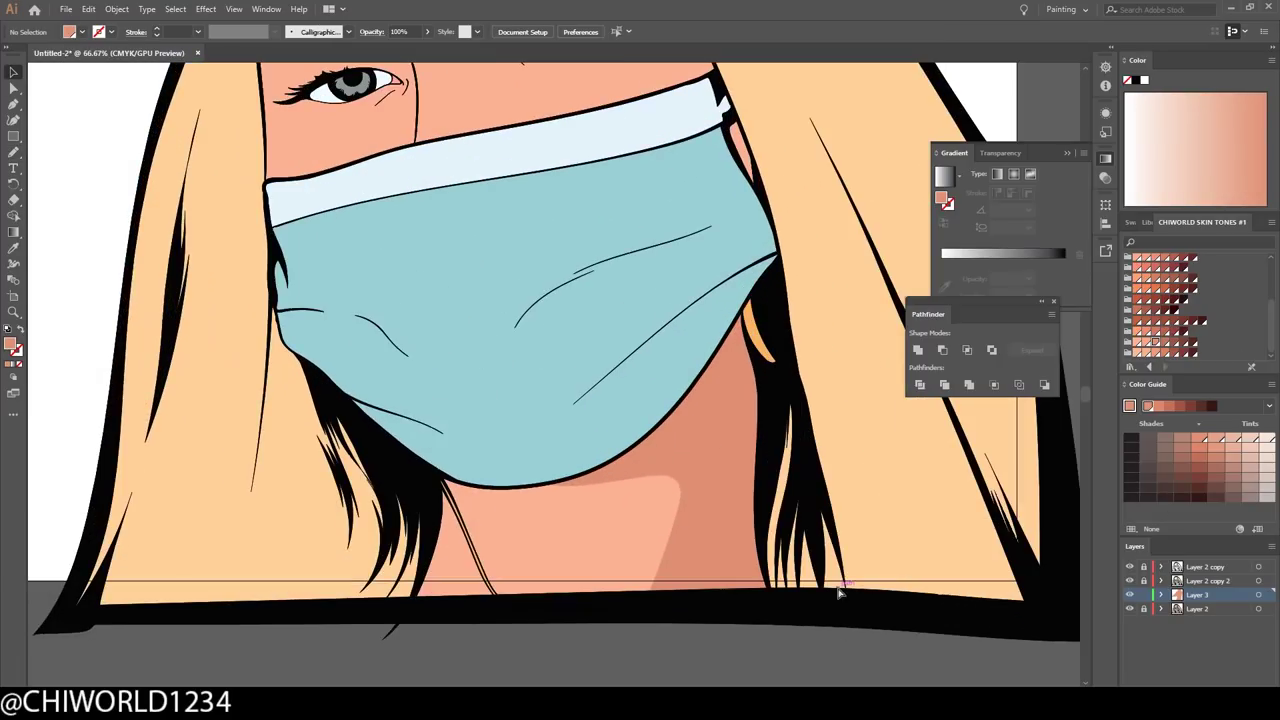
# - Paint darker shadows along the right cheek and around the left eye
pyautogui.scroll(4, 560, 470)
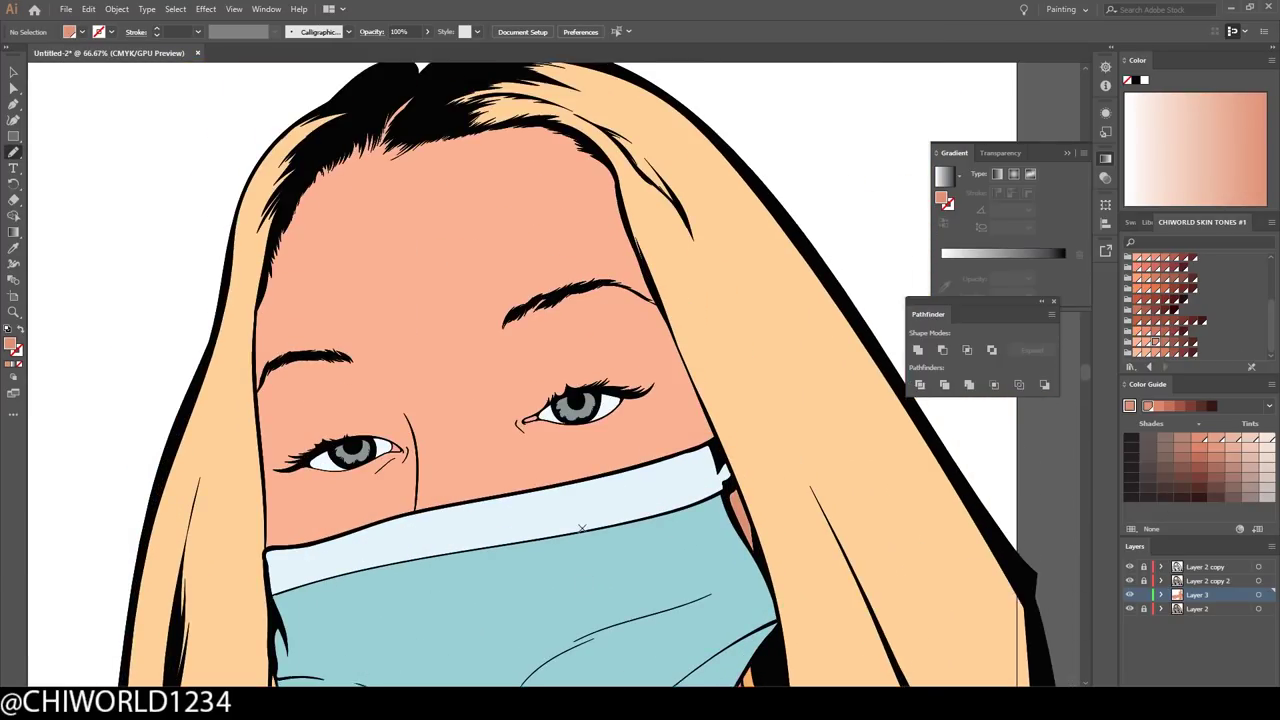
pyautogui.scroll(2, 633, 422)
pyautogui.moveTo(592, 243); pyautogui.dragTo(592, 245)
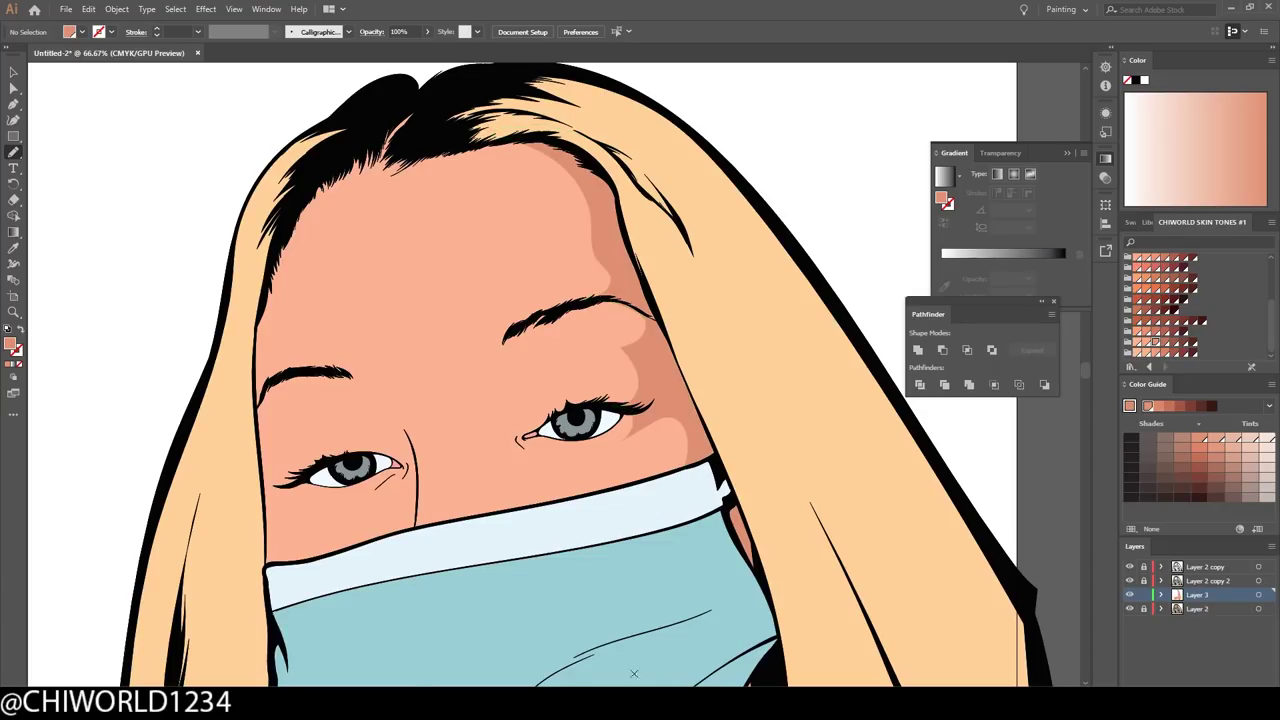
pyautogui.hotkey('ctrl', '+')
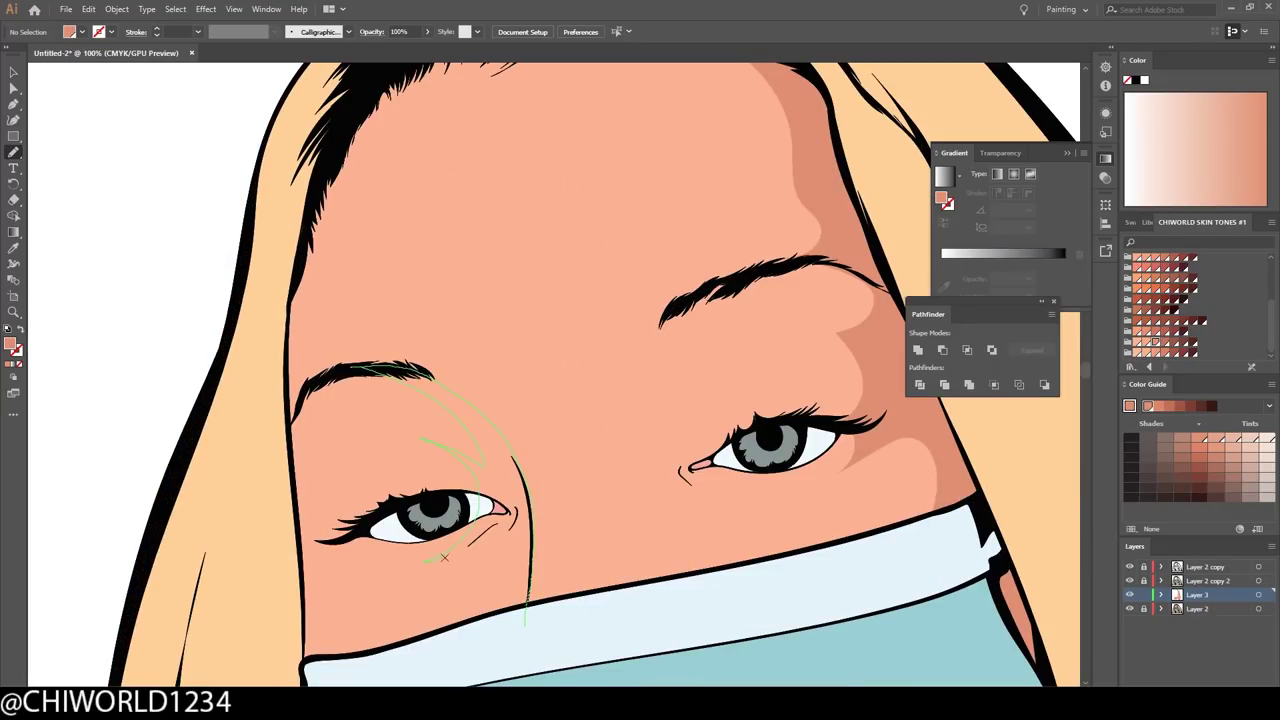
pyautogui.moveTo(444, 557); pyautogui.dragTo(444, 558)
# - Shade beside the nose at the inner eye corner and under the right eye
pyautogui.scroll(-2, 411, 628)
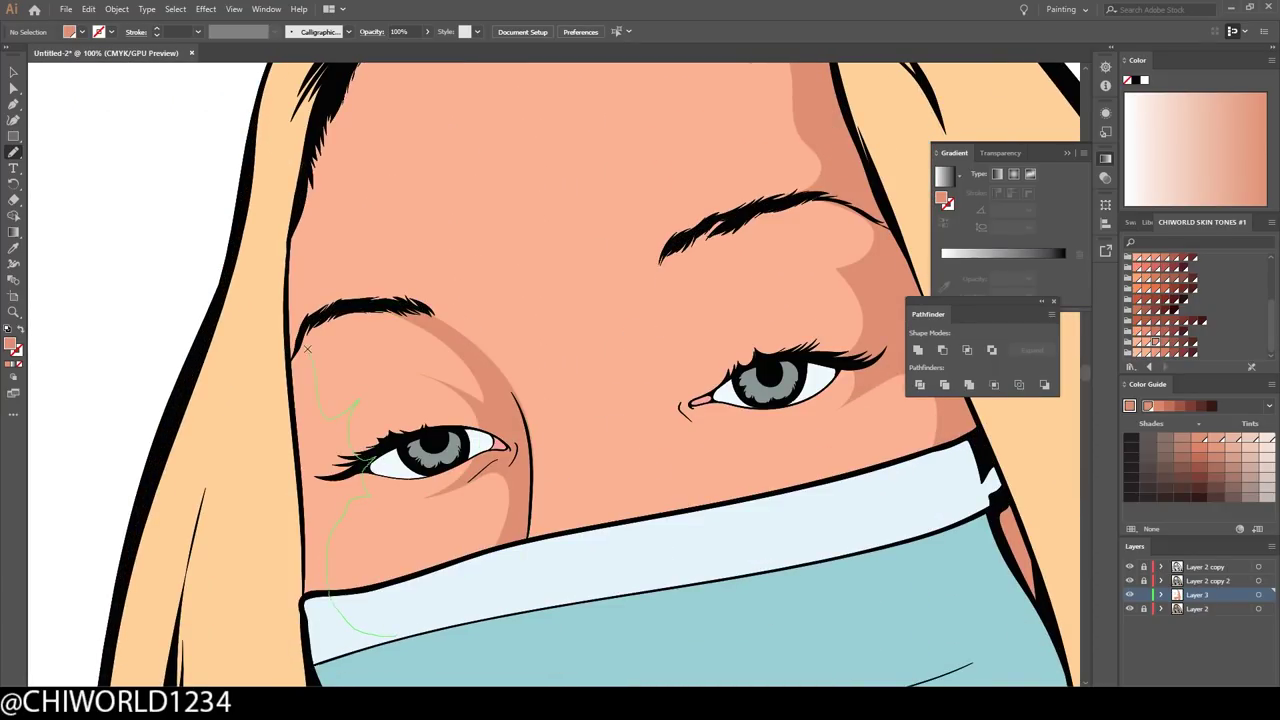
pyautogui.scroll(5, 307, 349)
pyautogui.scroll(-1, 260, 609)
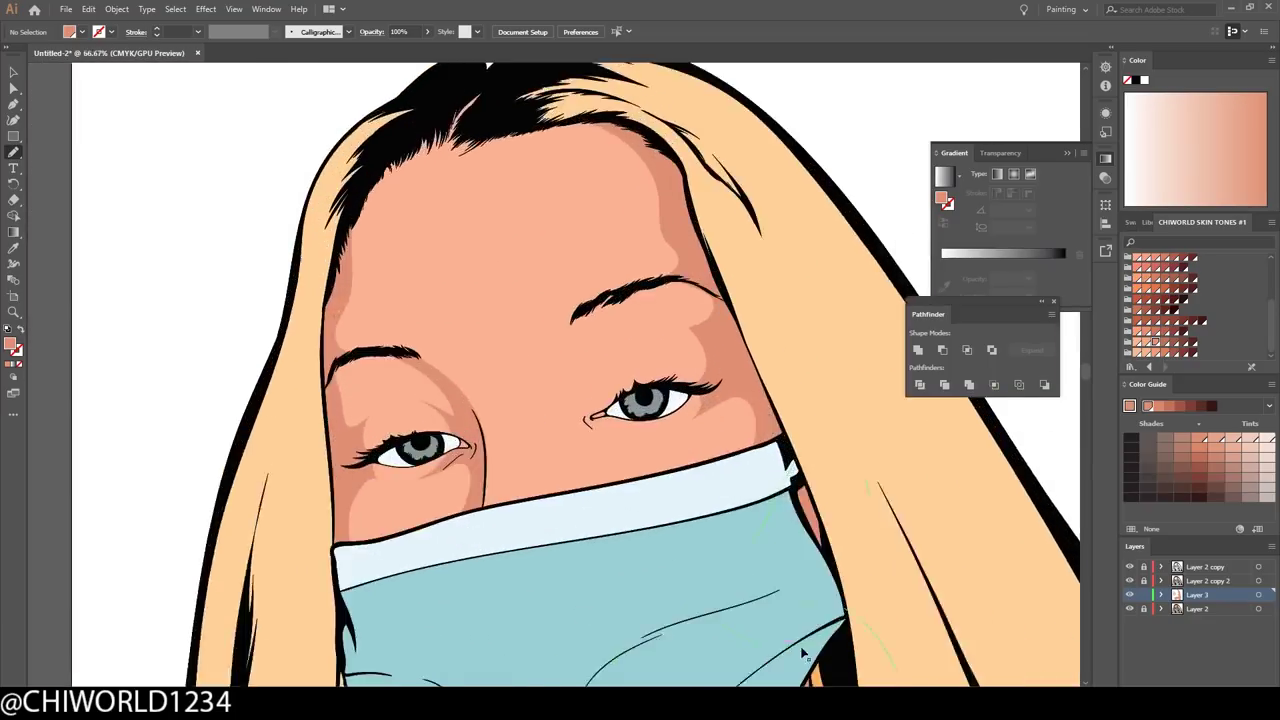
pyautogui.scroll(2, 542, 393)
pyautogui.moveTo(534, 414); pyautogui.dragTo(576, 425)
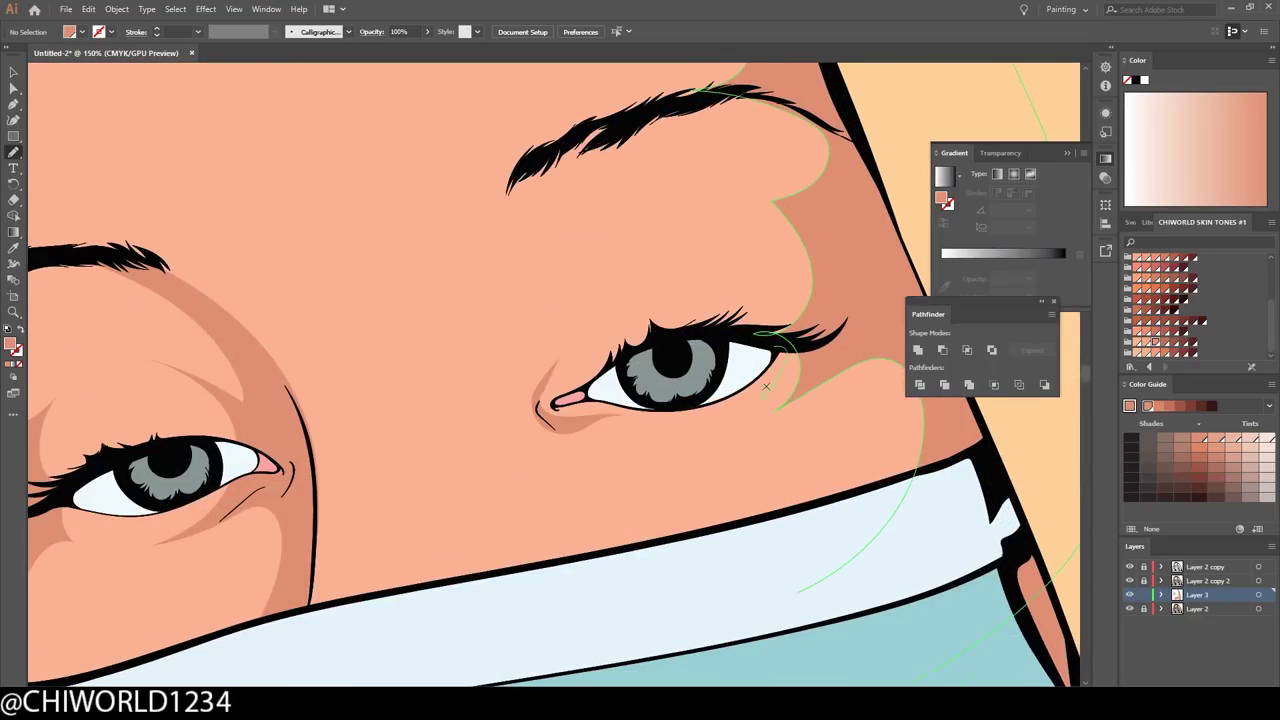
pyautogui.moveTo(690, 418); pyautogui.dragTo(788, 336)
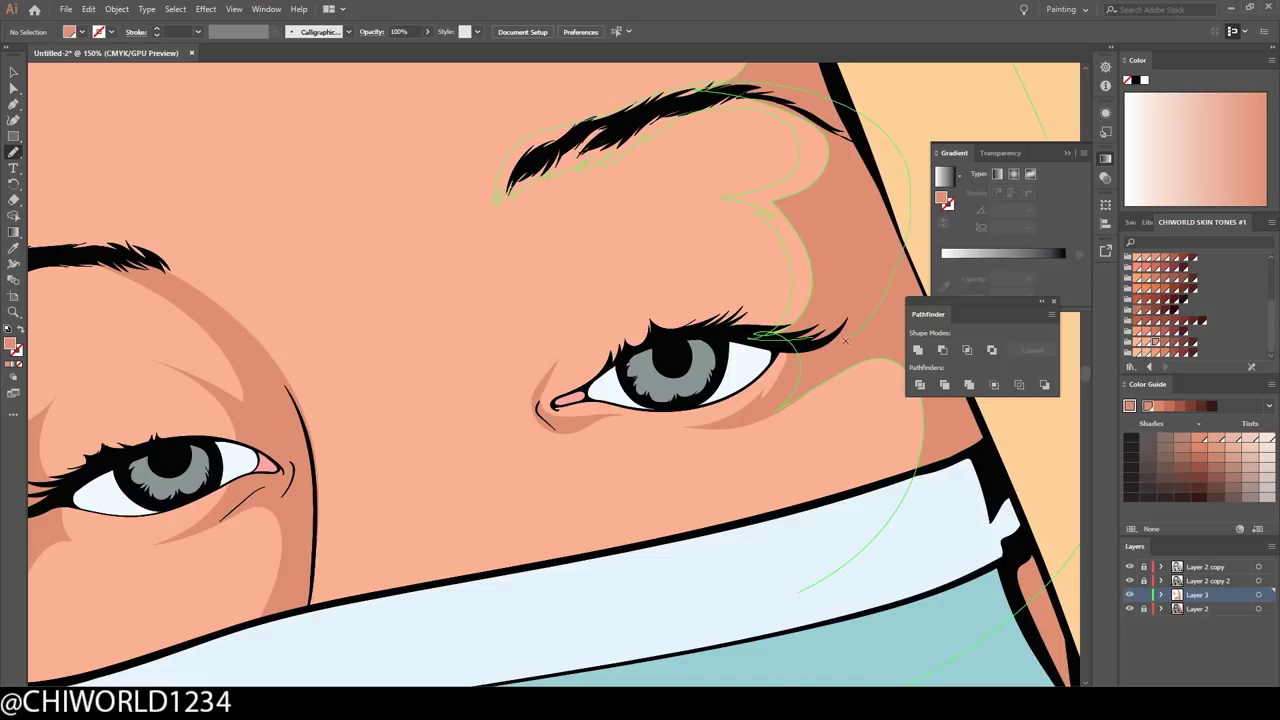
pyautogui.scroll(-4, 777, 557)
pyautogui.scroll(2, 871, 543)
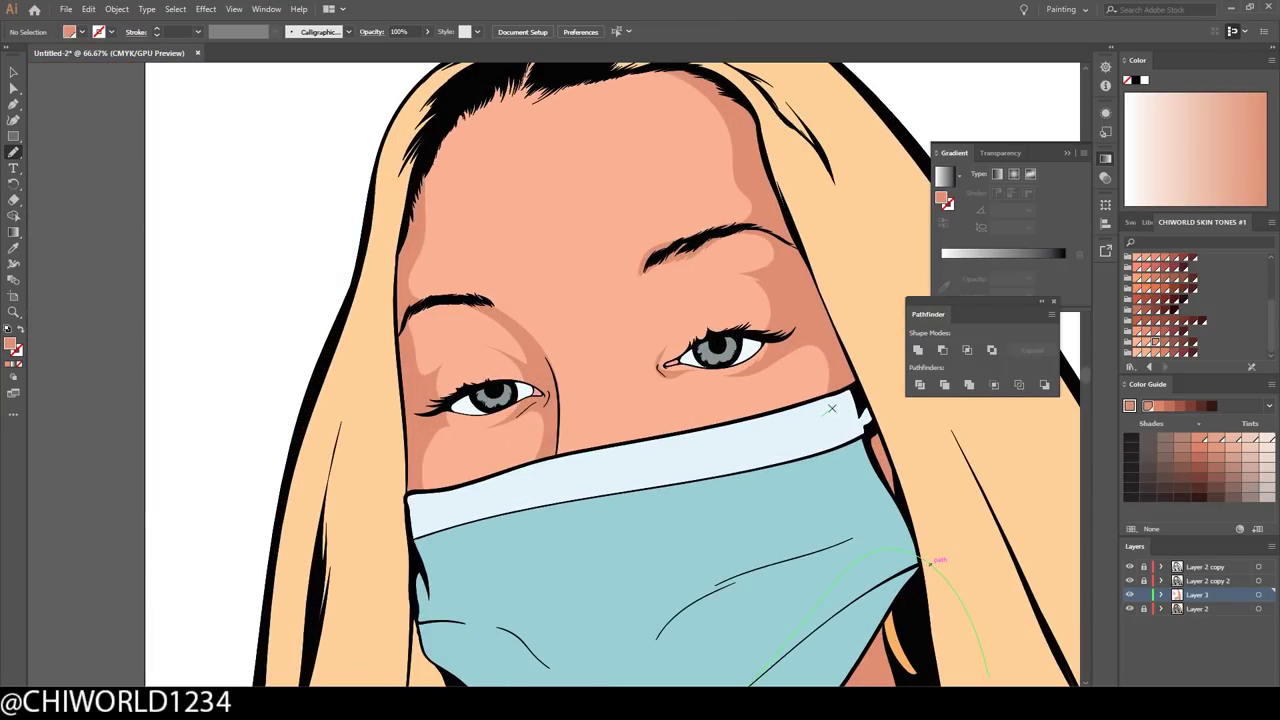
# - Save the artwork as GL.ai
pyautogui.hotkey('ctrl', '-')
pyautogui.hotkey('ctrl', '-')
pyautogui.click(65, 8)
pyautogui.click(95, 152)
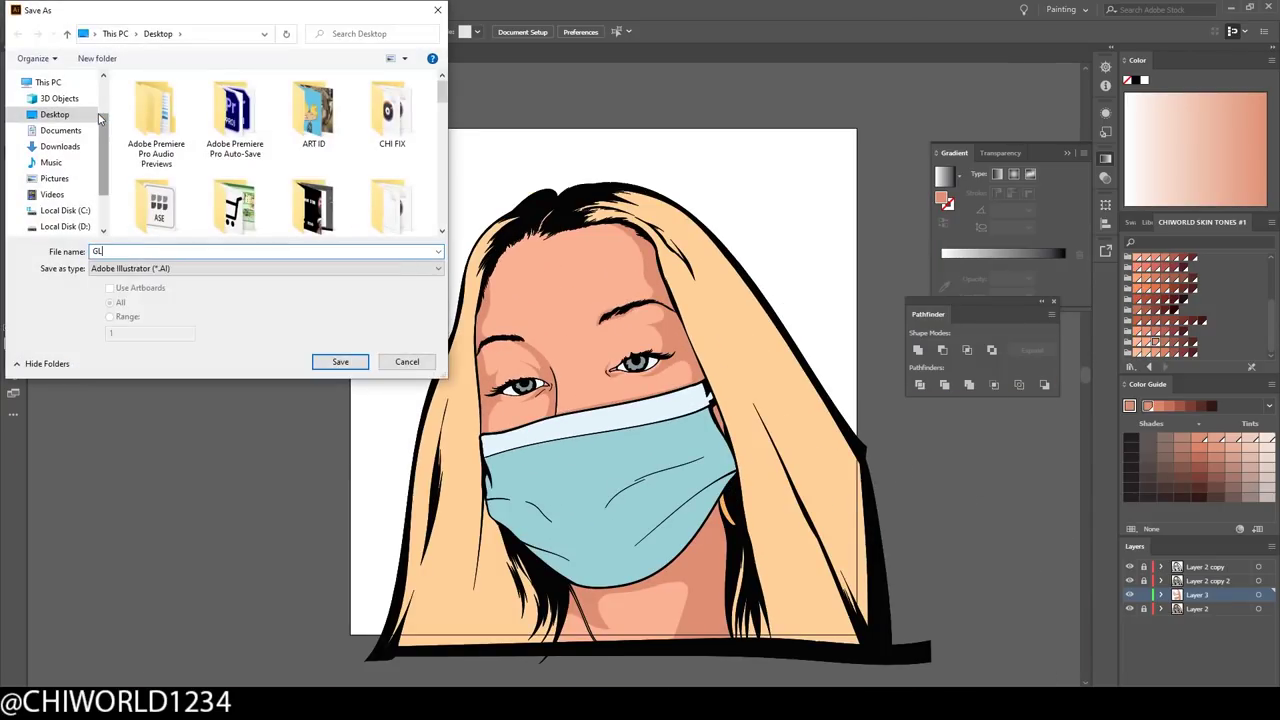
pyautogui.write('GL')
pyautogui.press('Return')
pyautogui.hotkey('ctrl', 'l')
# - Paint light skin highlights under the left eye and across the brow and under-eye areas
pyautogui.scroll(2, 553, 416)
pyautogui.scroll(3, 553, 416)
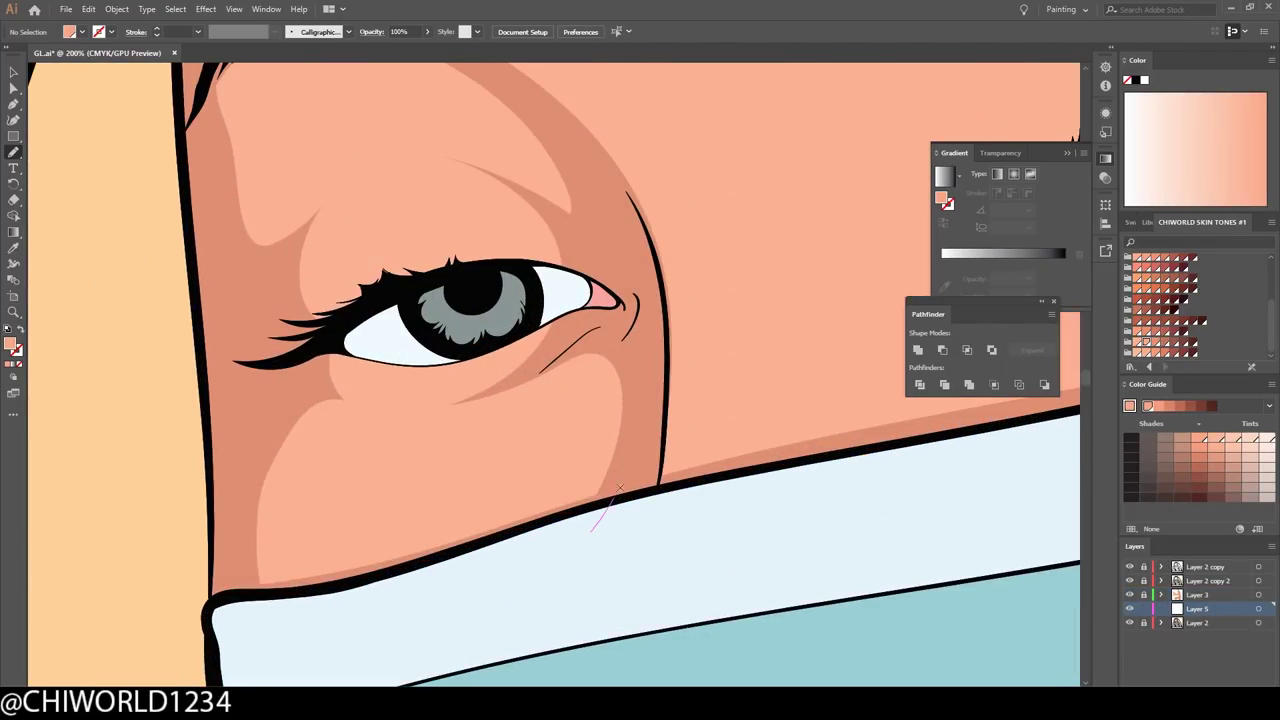
pyautogui.moveTo(300, 566); pyautogui.dragTo(301, 568)
pyautogui.scroll(-2, 400, 450)
pyautogui.scroll(3, 551, 418)
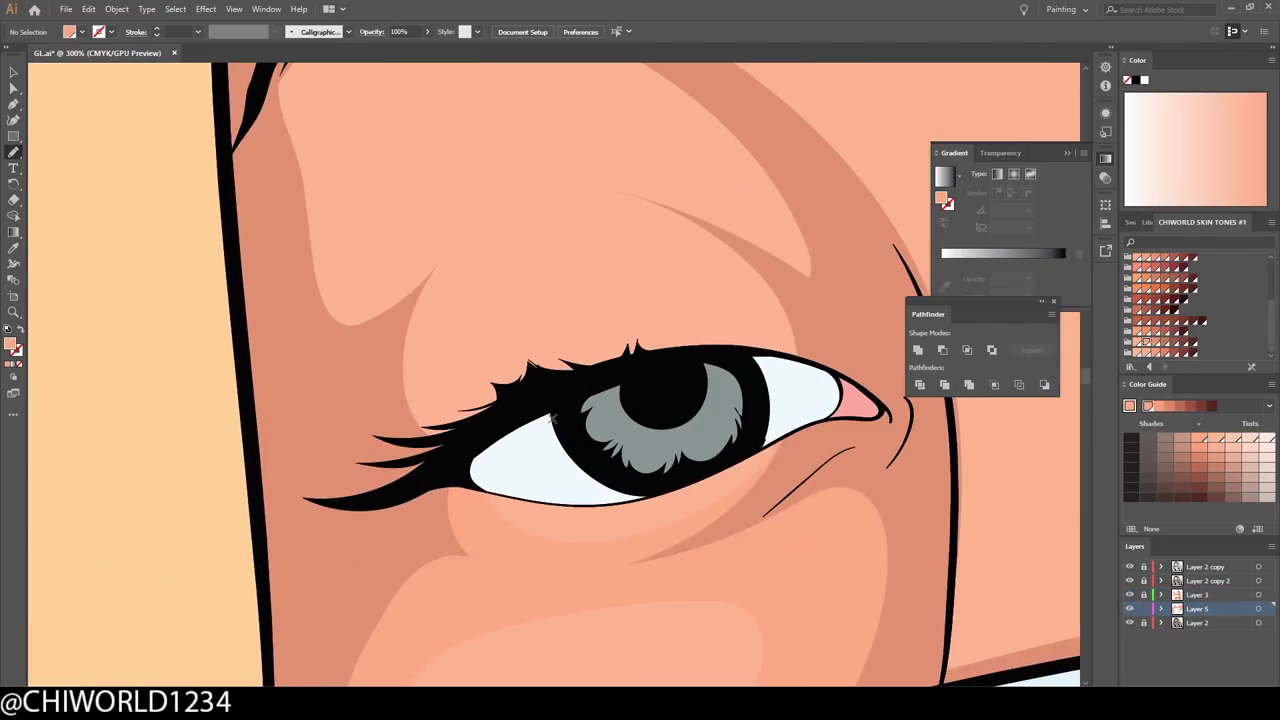
pyautogui.scroll(-1, 471, 380)
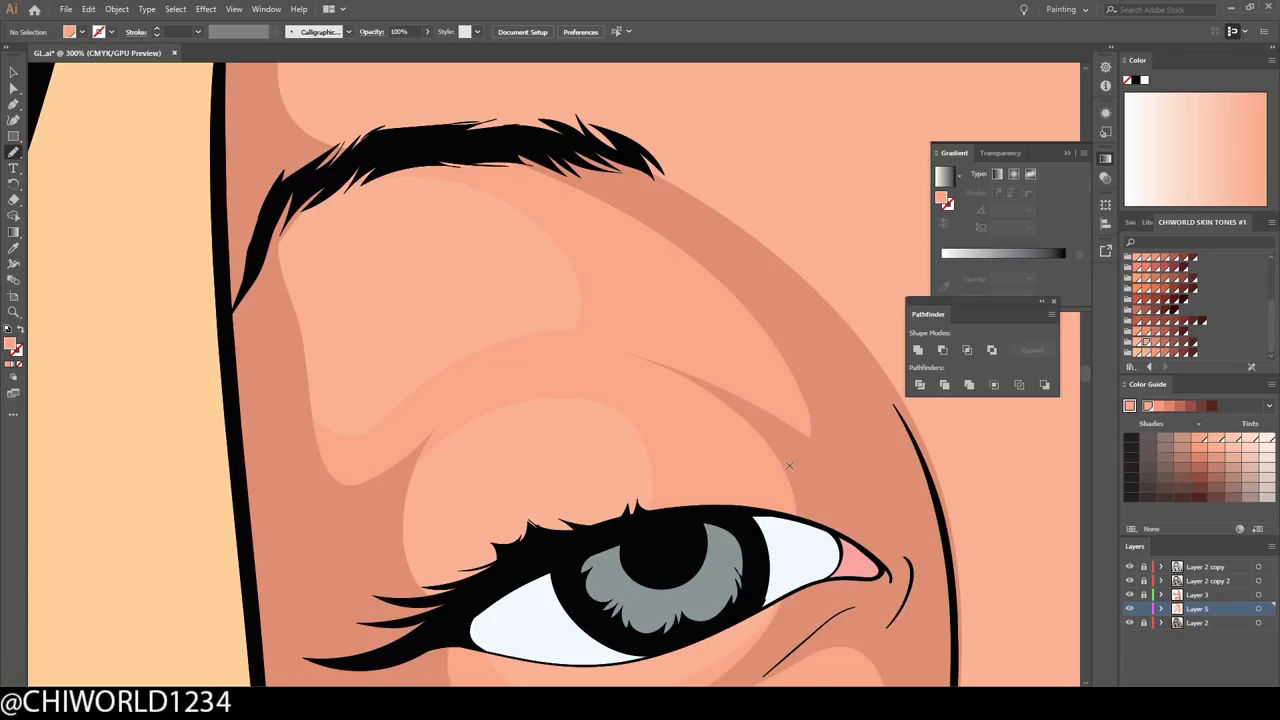
pyautogui.scroll(-2, 903, 517)
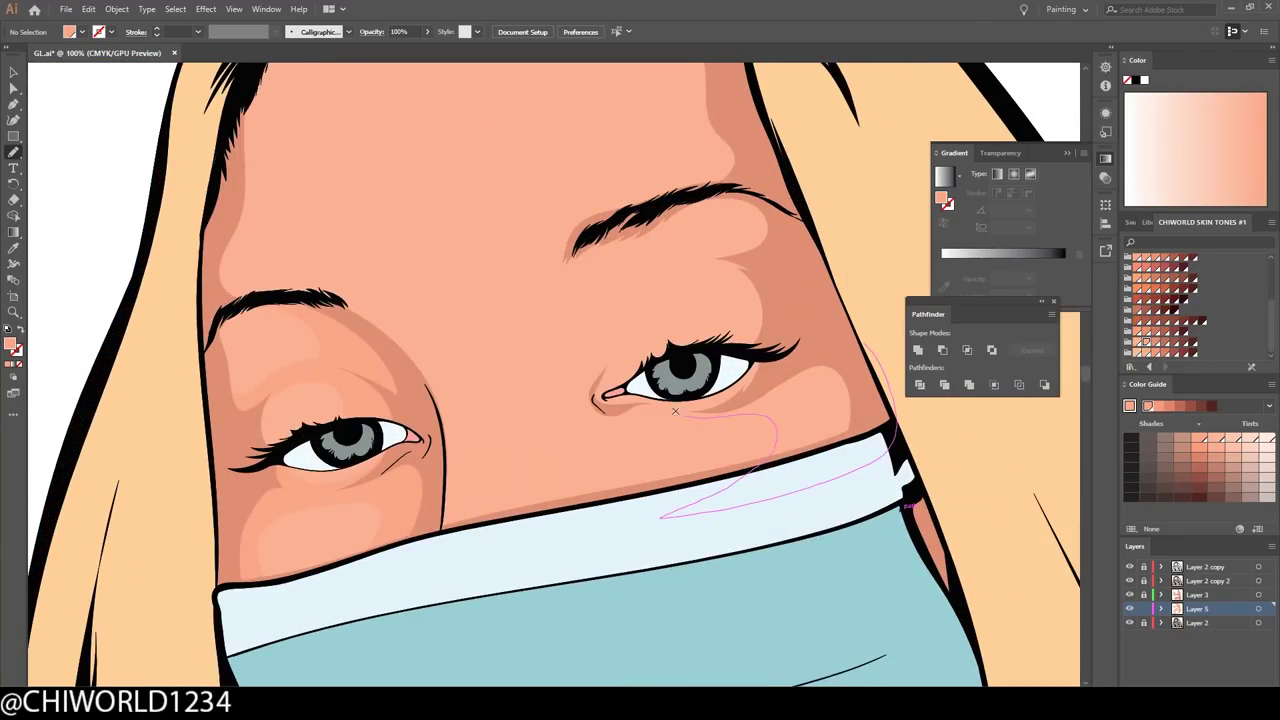
pyautogui.scroll(3, 703, 209)
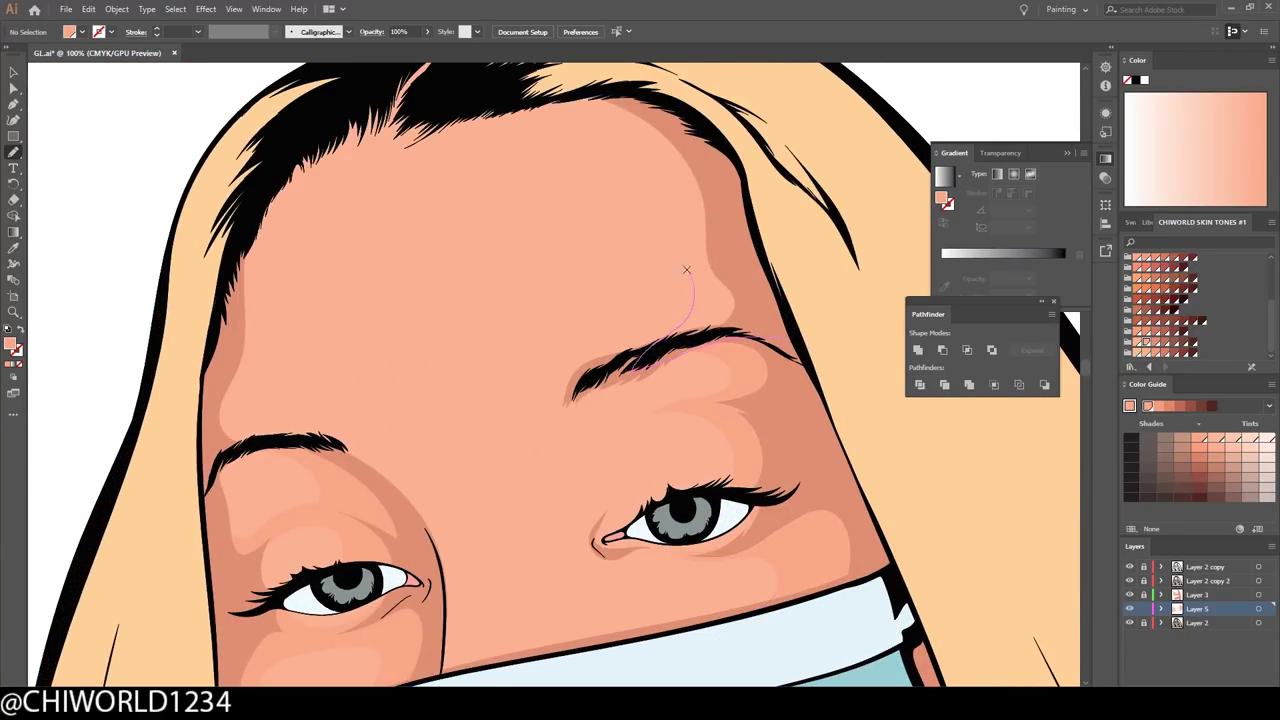
pyautogui.scroll(-1, 1020, 560)
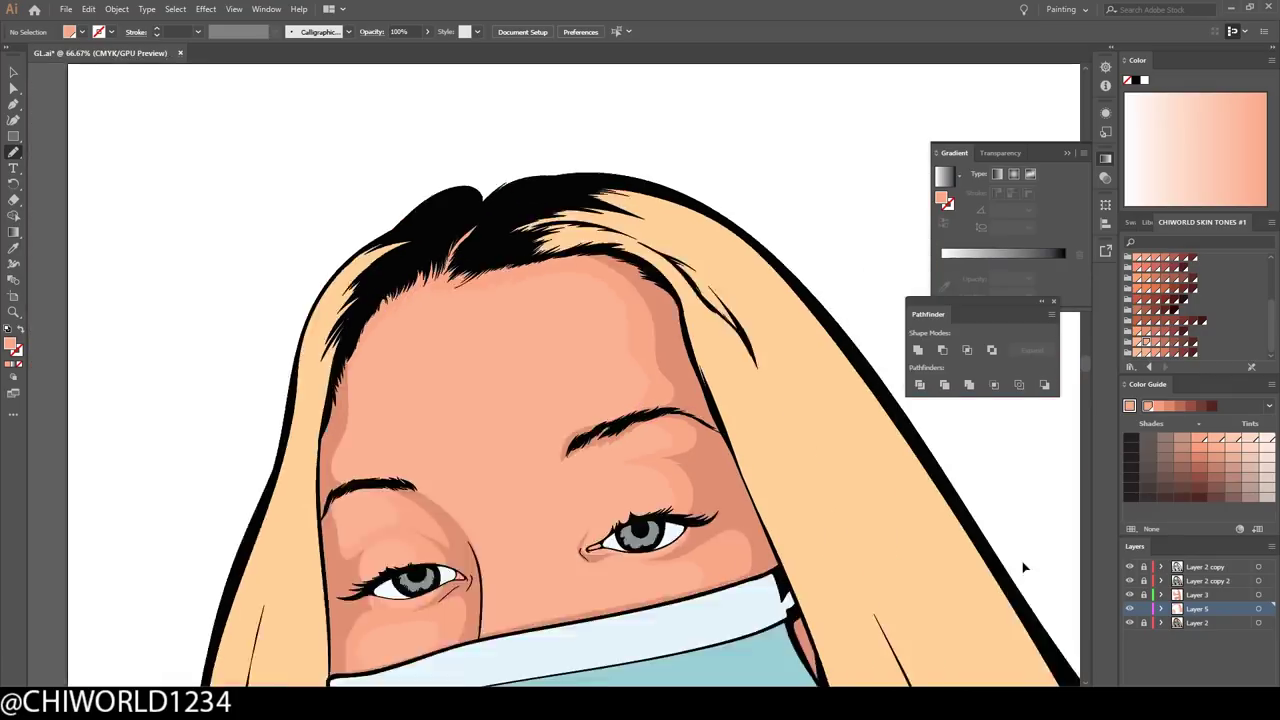
pyautogui.scroll(1, 1020, 560)
pyautogui.scroll(1, 787, 312)
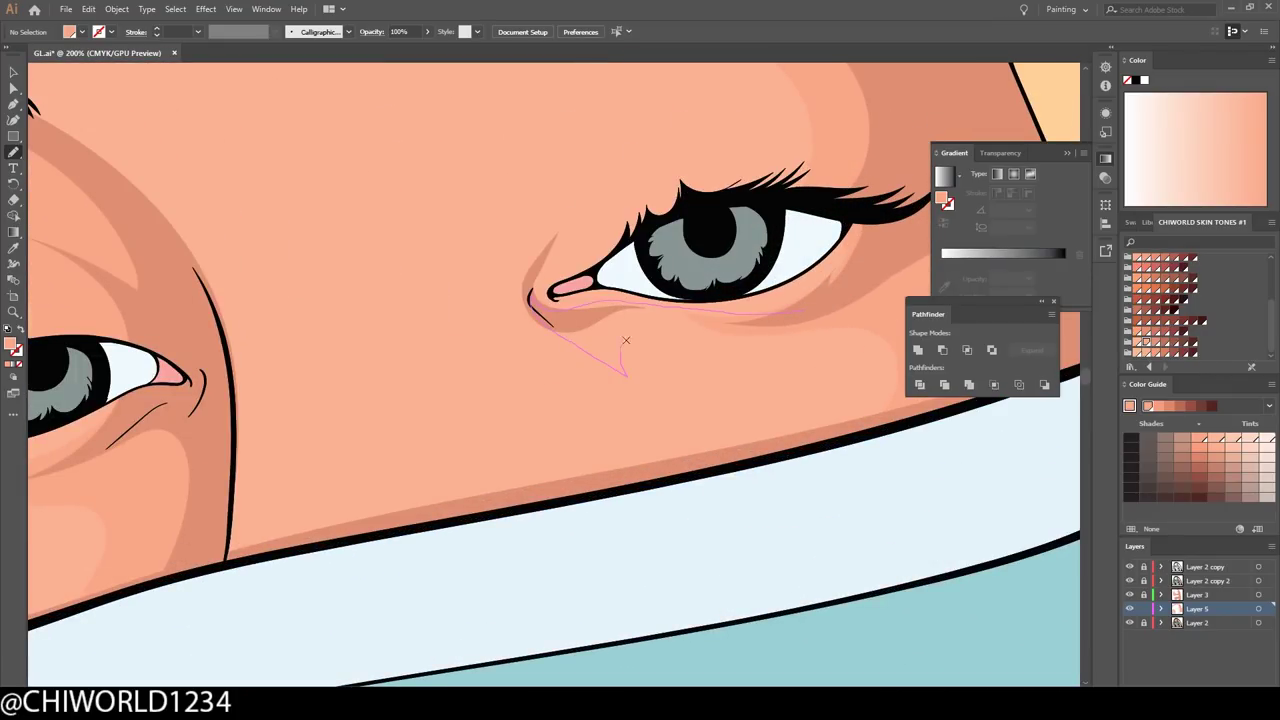
pyautogui.scroll(-2, 702, 370)
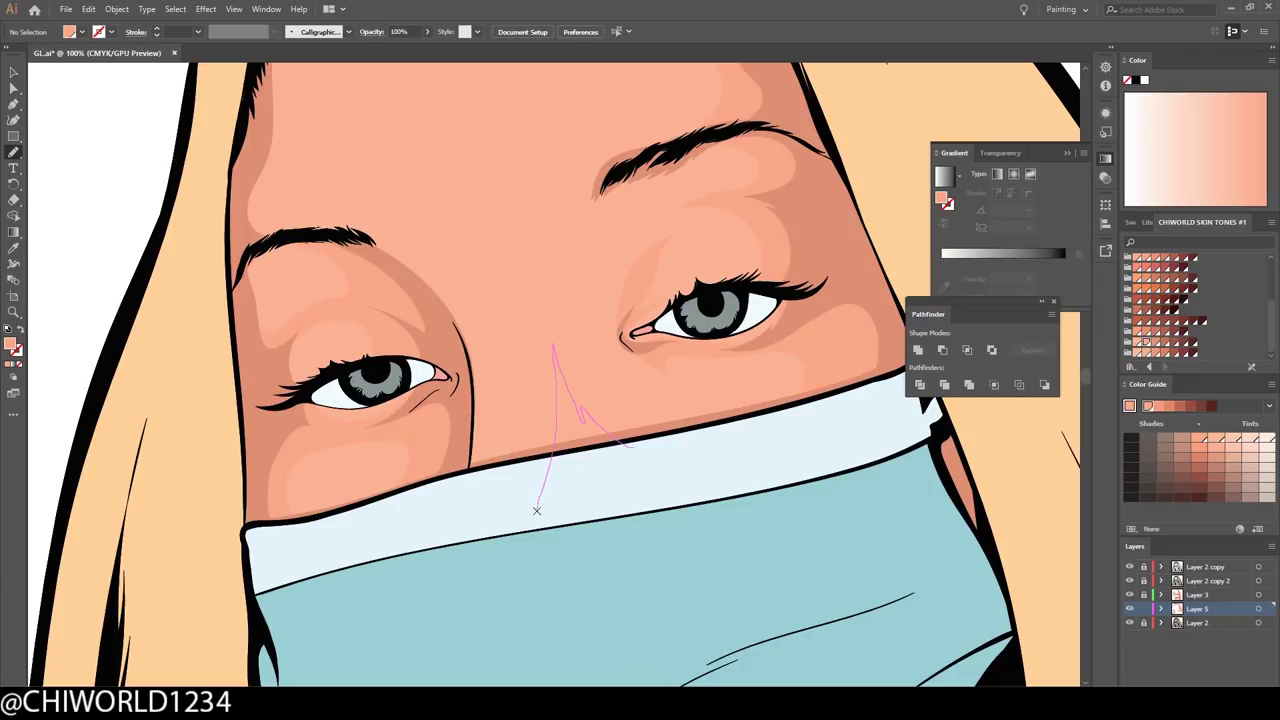
pyautogui.hotkey('ctrl', '+')
pyautogui.scroll(-2, 637, 383)
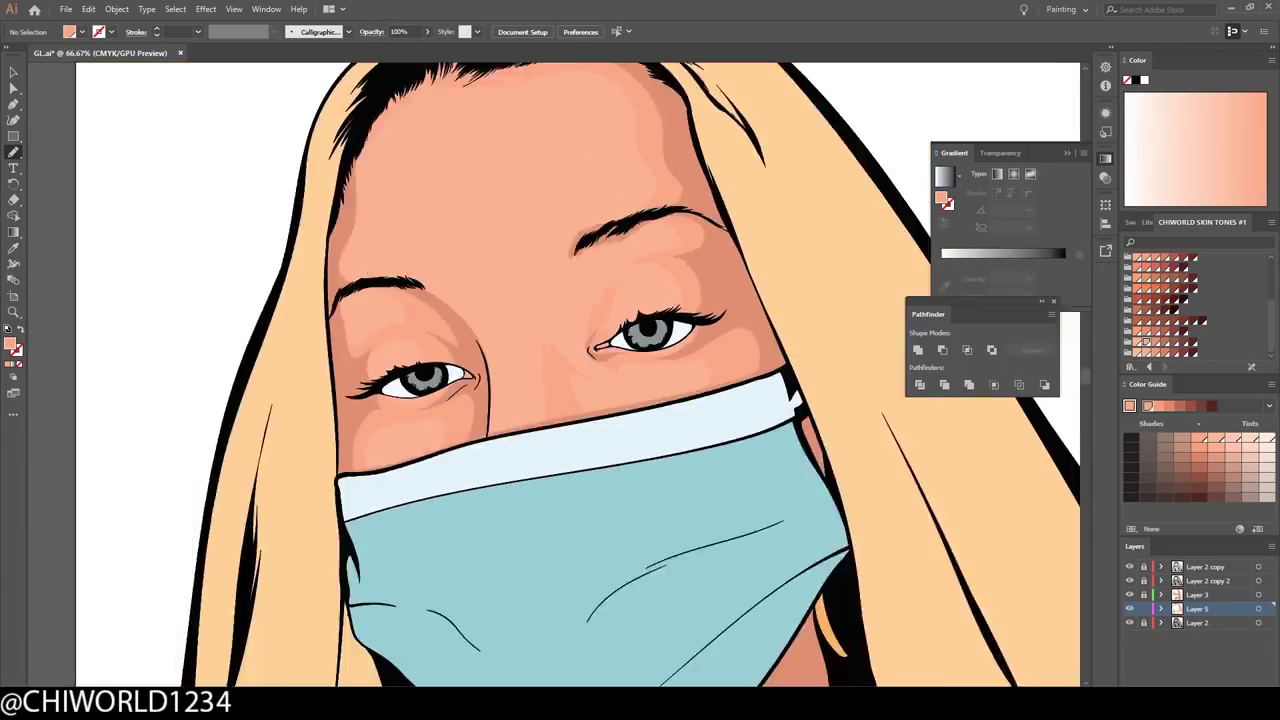
pyautogui.scroll(1, 597, 571)
pyautogui.scroll(-2, 600, 598)
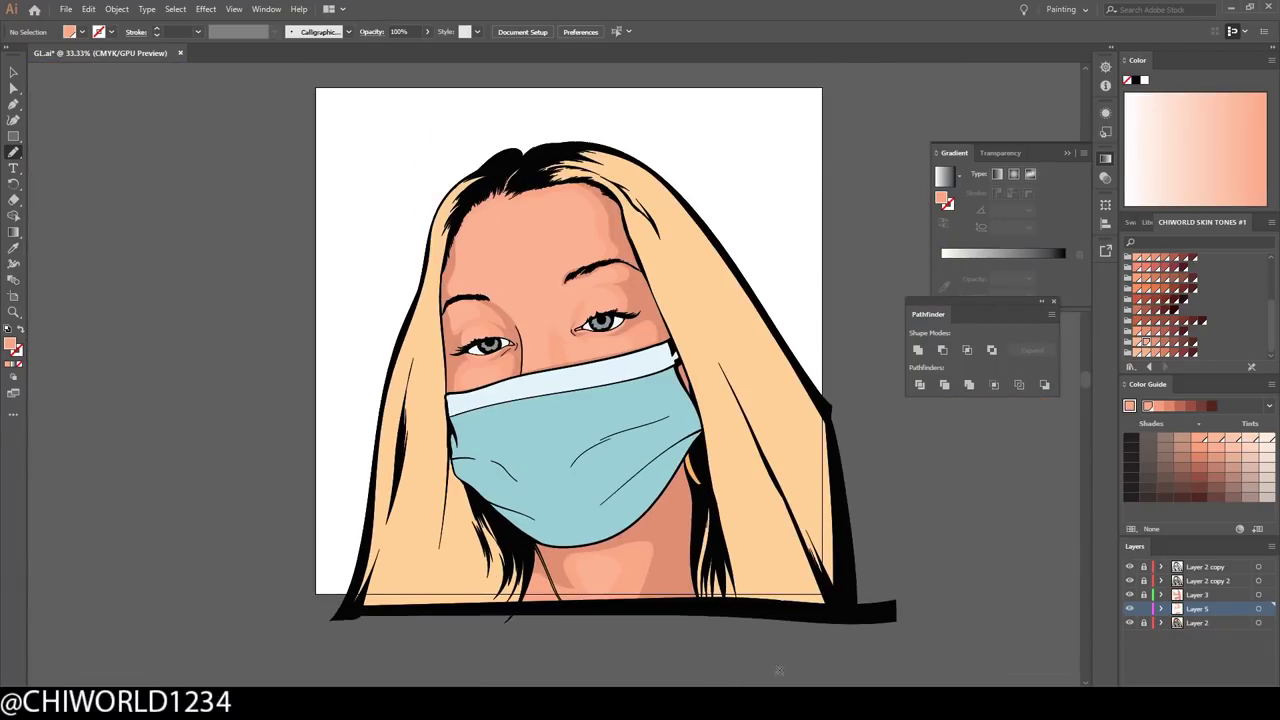
# - Add a new layer and shade the left cheek beside the eye
pyautogui.click(1160, 594)
pyautogui.hotkey('ctrl', 'l')
pyautogui.hotkey('ctrl', '+')
pyautogui.hotkey('ctrl', '+')
pyautogui.hotkey('ctrl', '+')
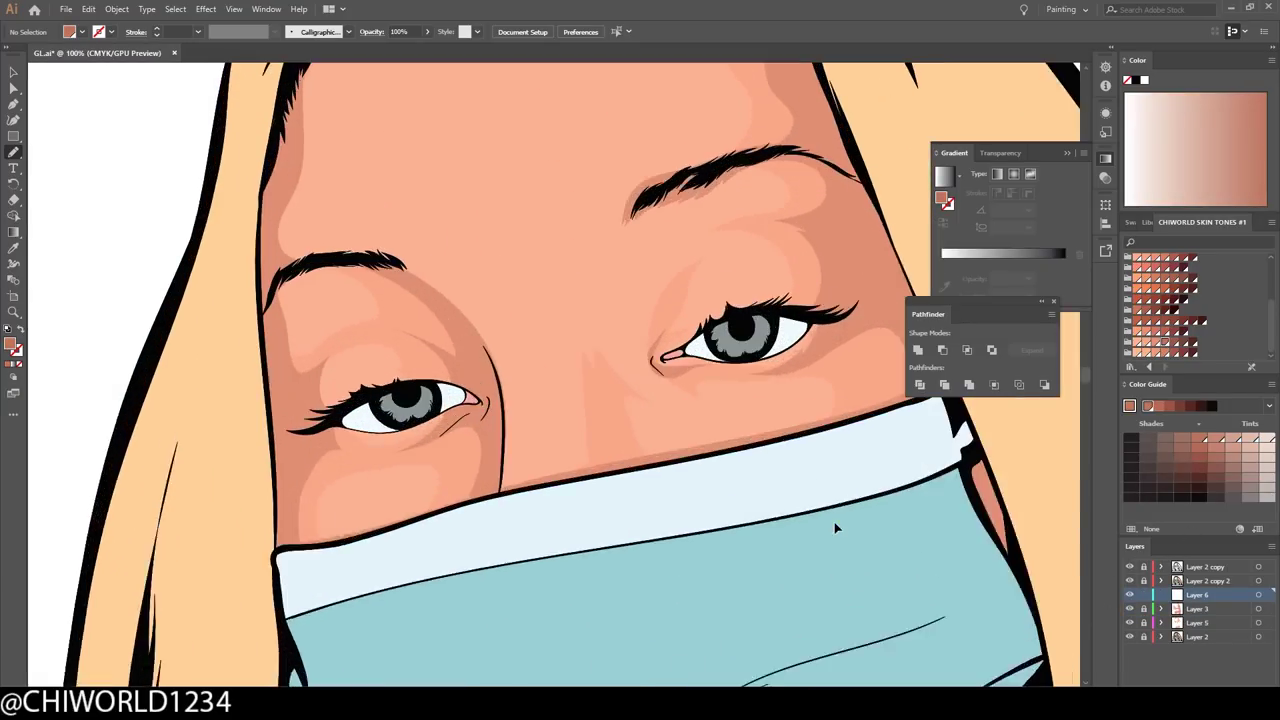
pyautogui.hotkey('ctrl', '+')
pyautogui.moveTo(300, 610); pyautogui.dragTo(340, 465)
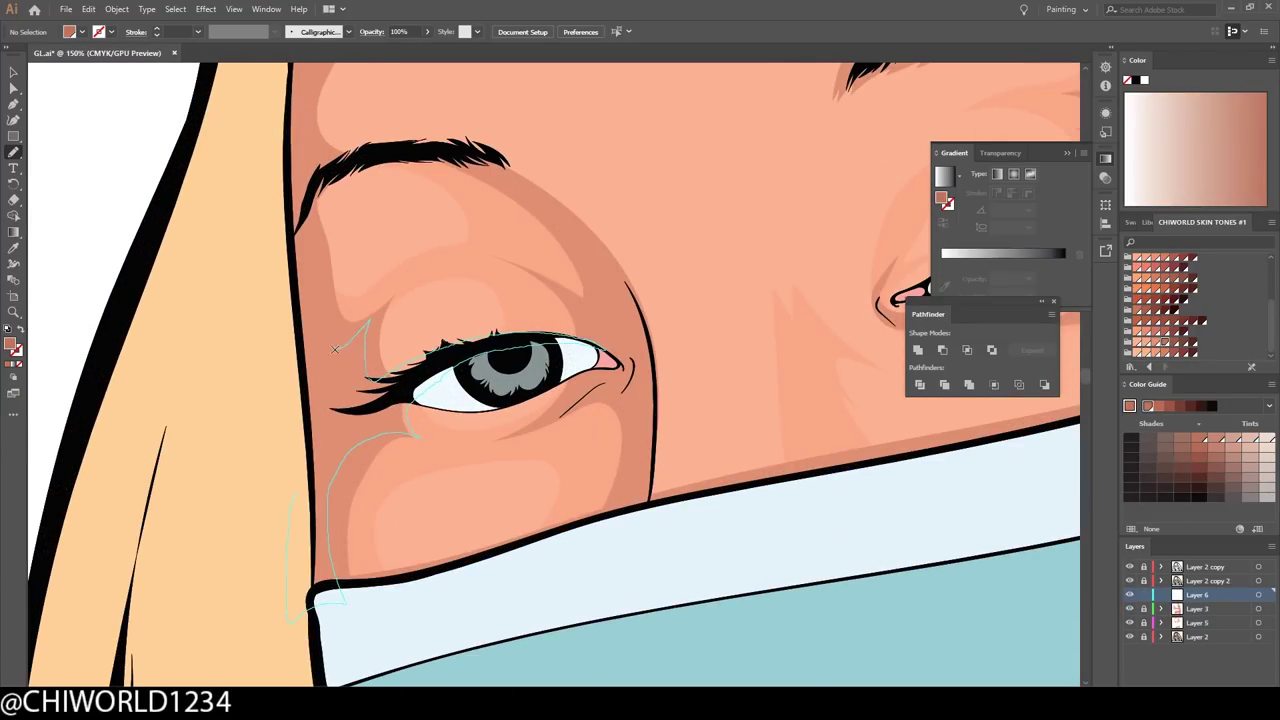
# - Extend the shadow along the left cheek
pyautogui.scroll(-2, 335, 348)
pyautogui.scroll(2, 335, 348)
pyautogui.scroll(-2, 335, 348)
pyautogui.scroll(3, 730, 606)
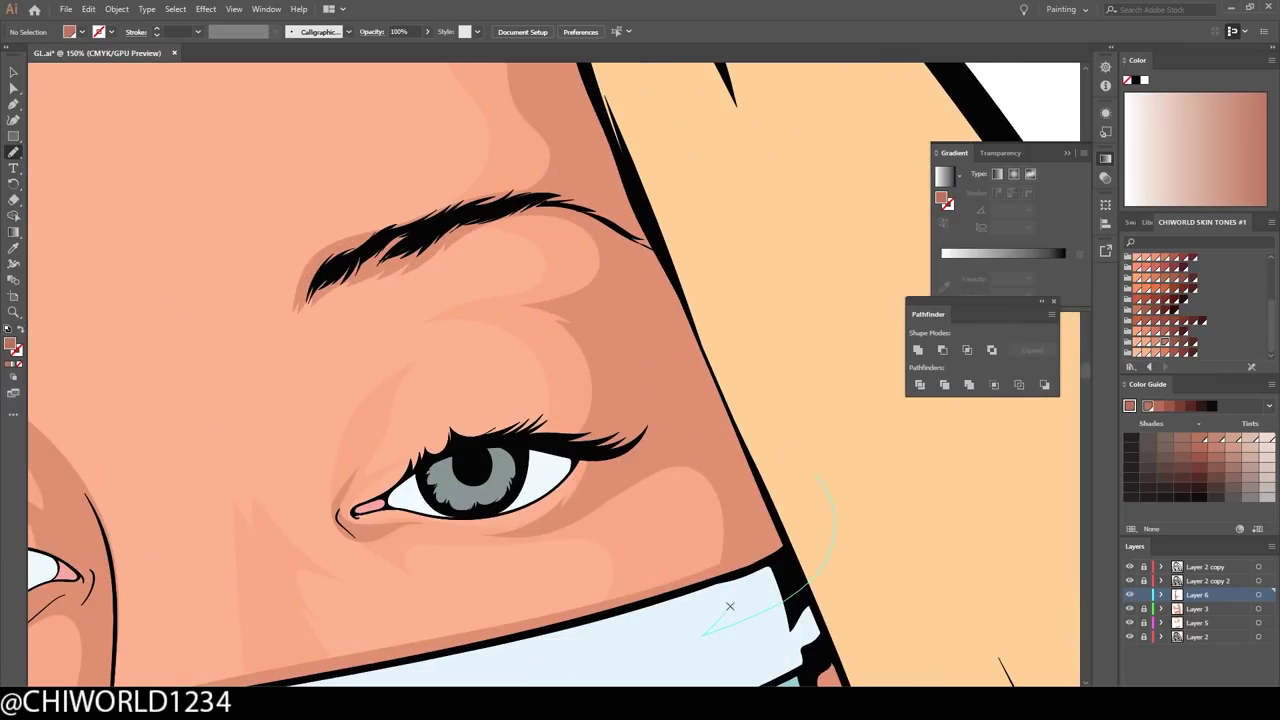
pyautogui.scroll(3, 542, 416)
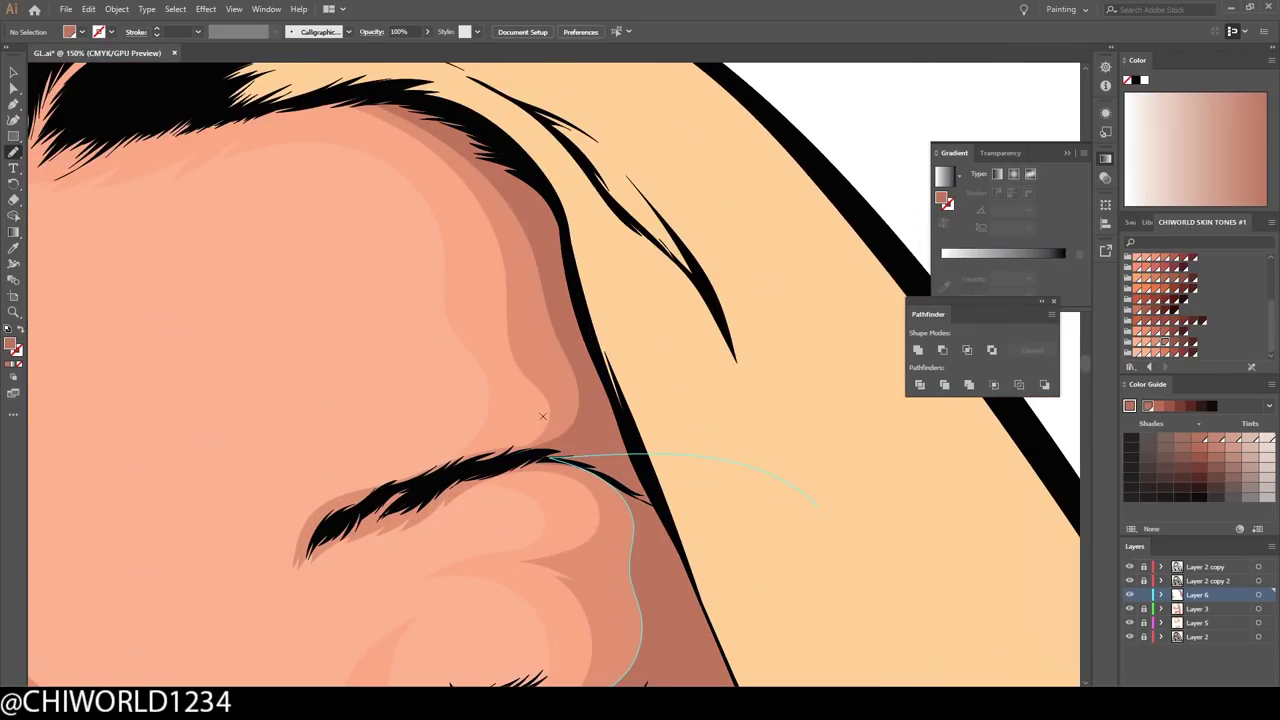
pyautogui.scroll(-4, 308, 561)
pyautogui.scroll(1, 507, 627)
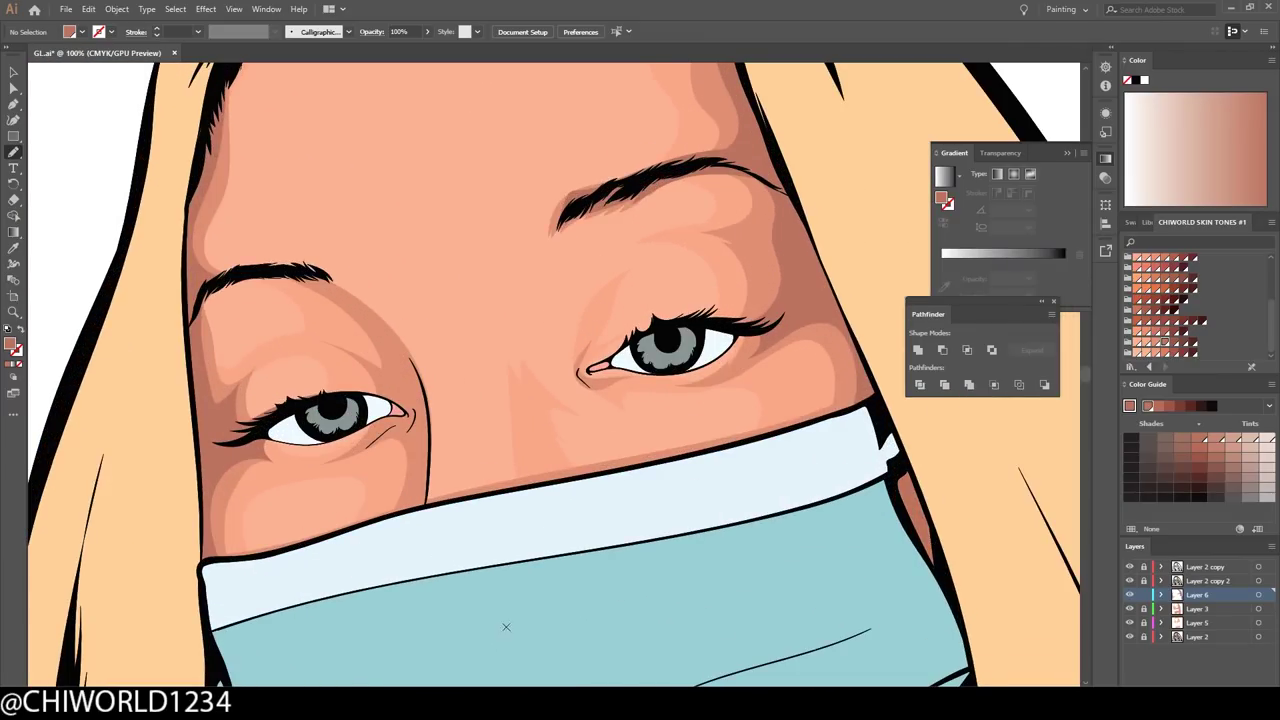
pyautogui.scroll(3, 623, 633)
pyautogui.moveTo(455, 232); pyautogui.dragTo(455, 232)
# - Paint several shadow strokes on the neck below the mask
pyautogui.scroll(-1, 455, 232)
pyautogui.scroll(-3, 455, 232)
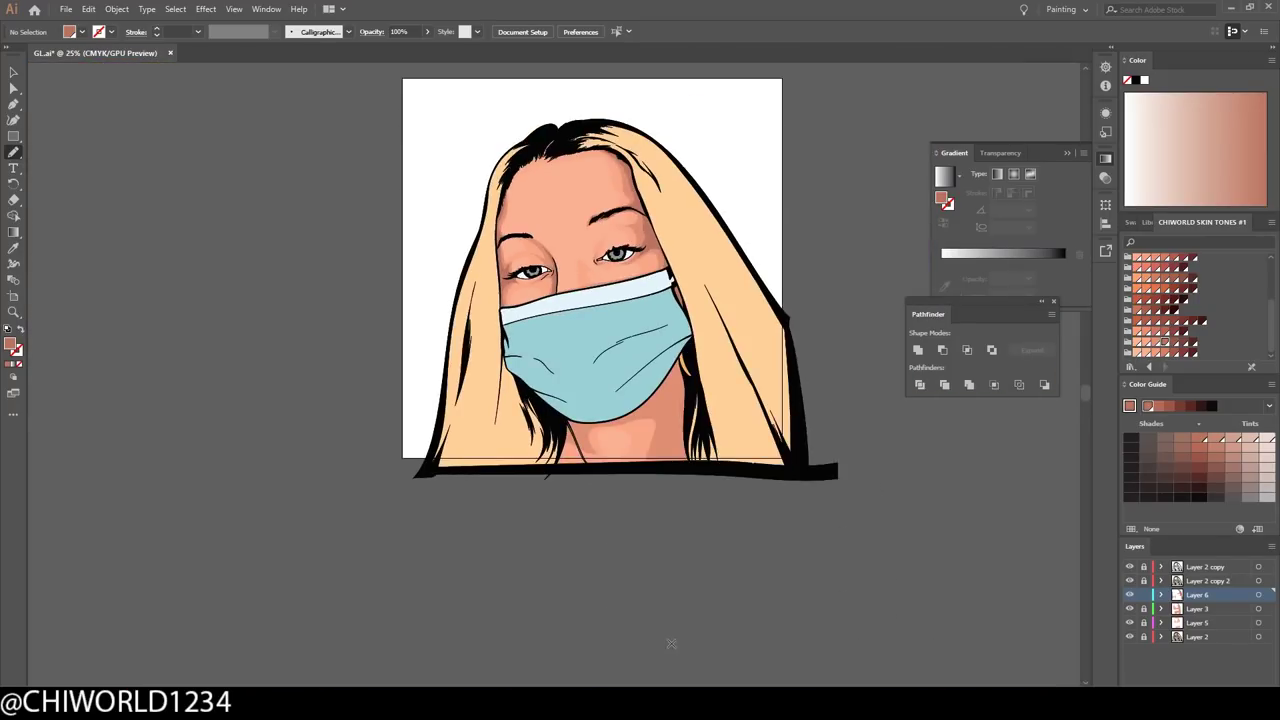
pyautogui.scroll(2, 700, 540)
pyautogui.moveTo(765, 475); pyautogui.dragTo(646, 582)
pyautogui.moveTo(527, 431); pyautogui.dragTo(525, 436)
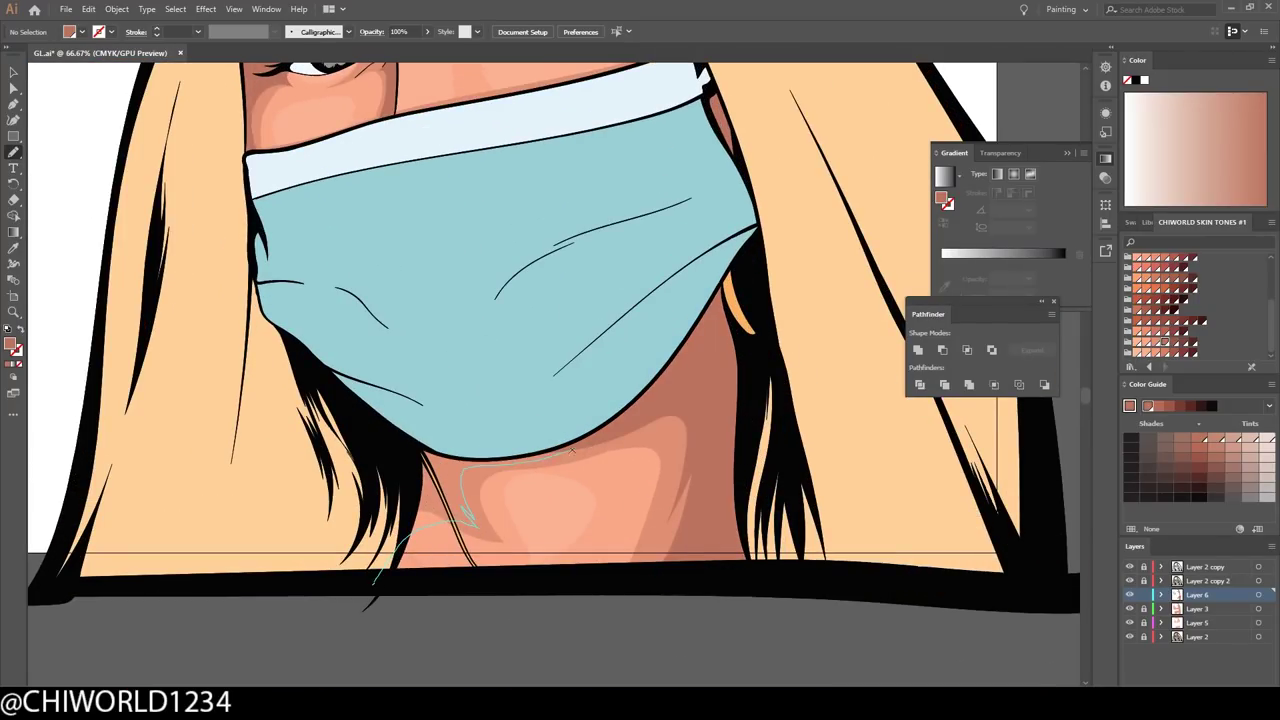
pyautogui.moveTo(375, 580); pyautogui.dragTo(375, 580)
pyautogui.scroll(-1, 620, 600)
pyautogui.scroll(-1, 620, 600)
pyautogui.scroll(2, 680, 570)
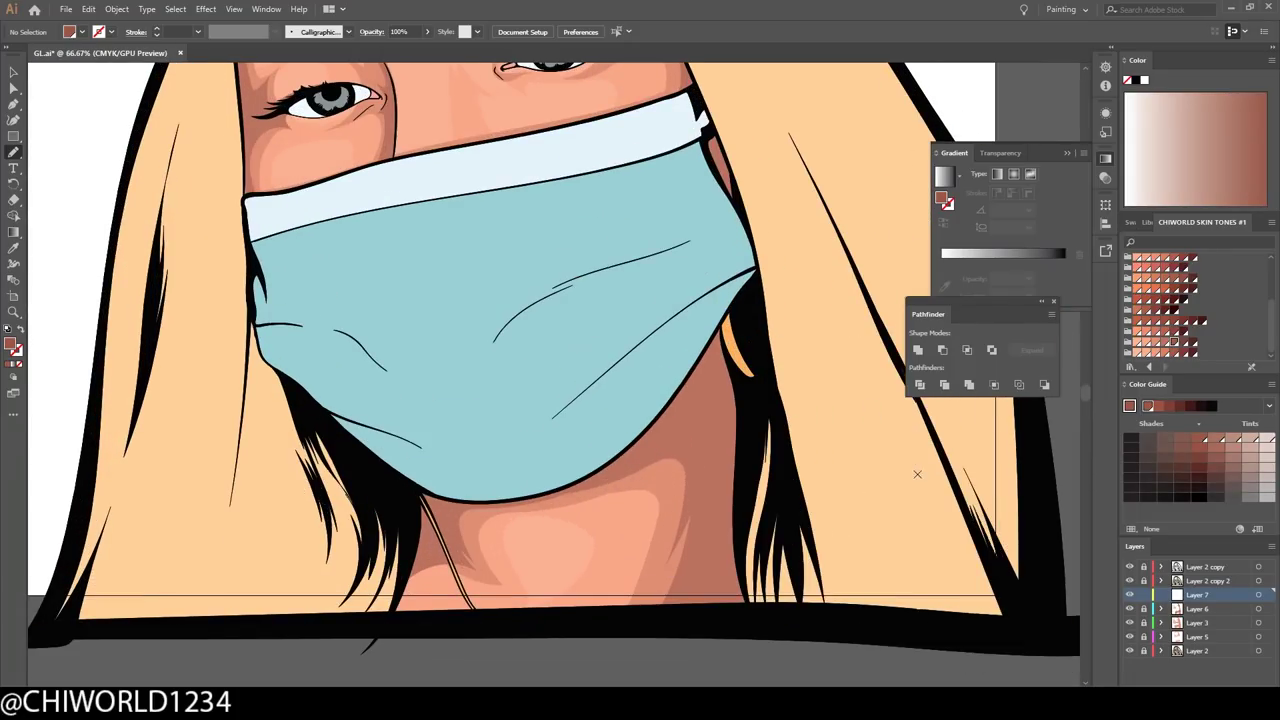
pyautogui.moveTo(696, 443); pyautogui.dragTo(696, 443)
# - Shade along the right side of the face and the hairline
pyautogui.scroll(5, 690, 460)
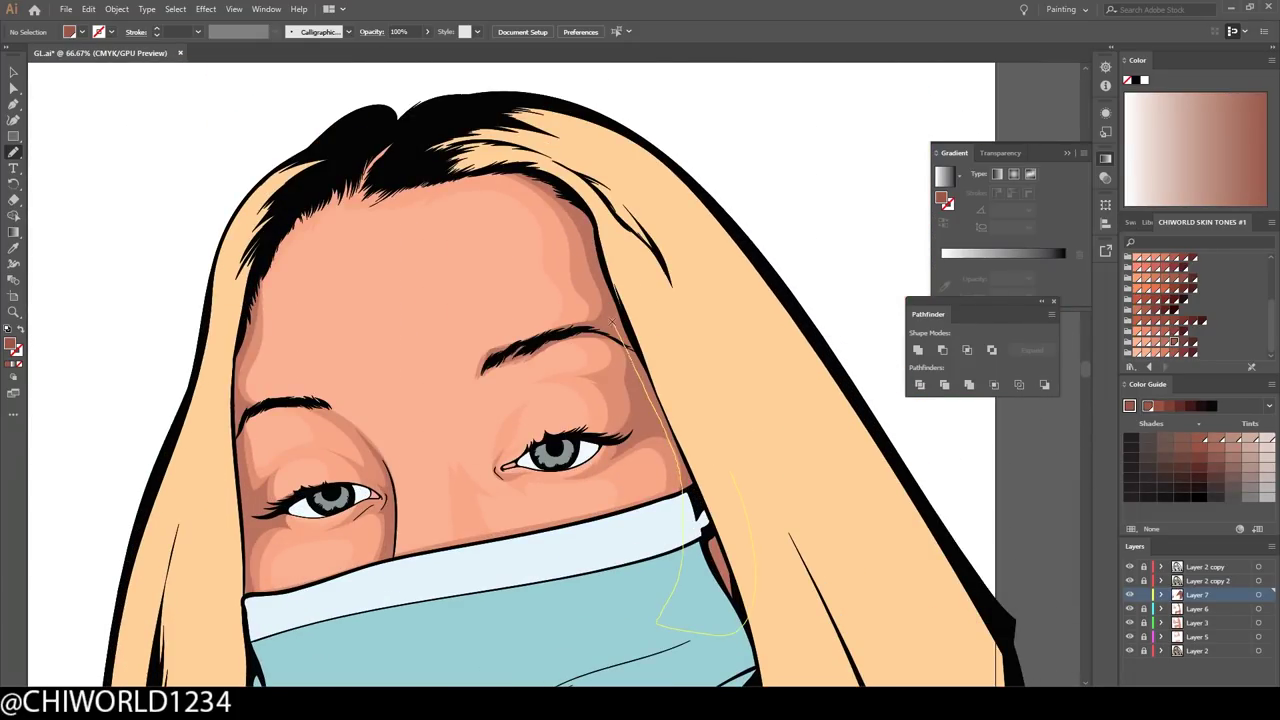
pyautogui.moveTo(612, 322); pyautogui.dragTo(612, 322)
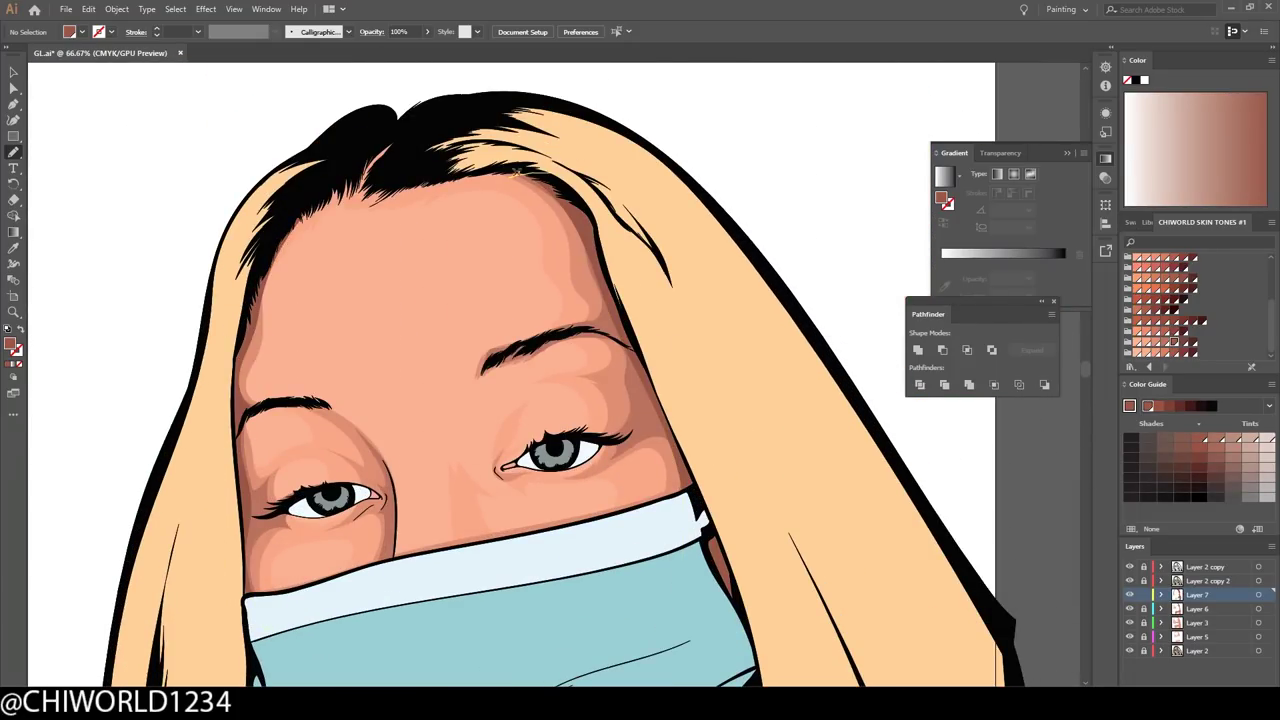
pyautogui.moveTo(278, 230); pyautogui.dragTo(342, 205)
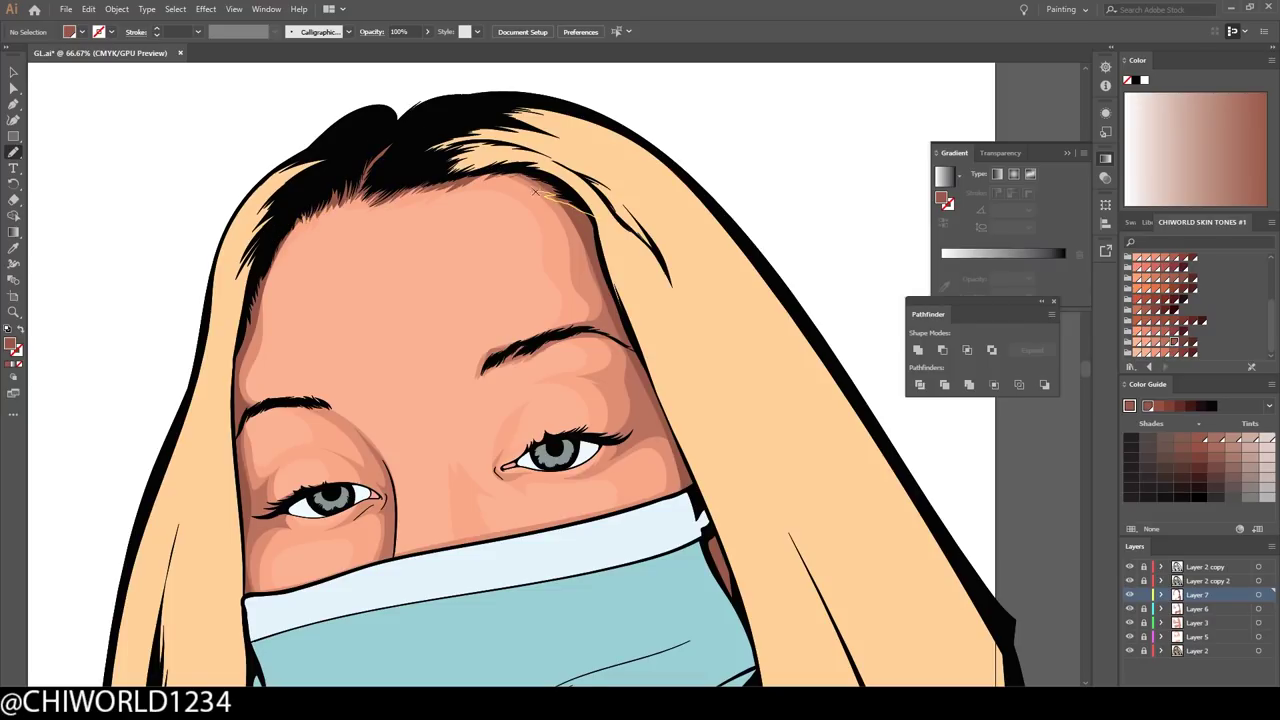
pyautogui.hotkey('ctrl', '0')
# - Draw a dark edge along the right side of the hair
pyautogui.scroll(2, 948, 512)
pyautogui.hotkey('ctrl', 'l')
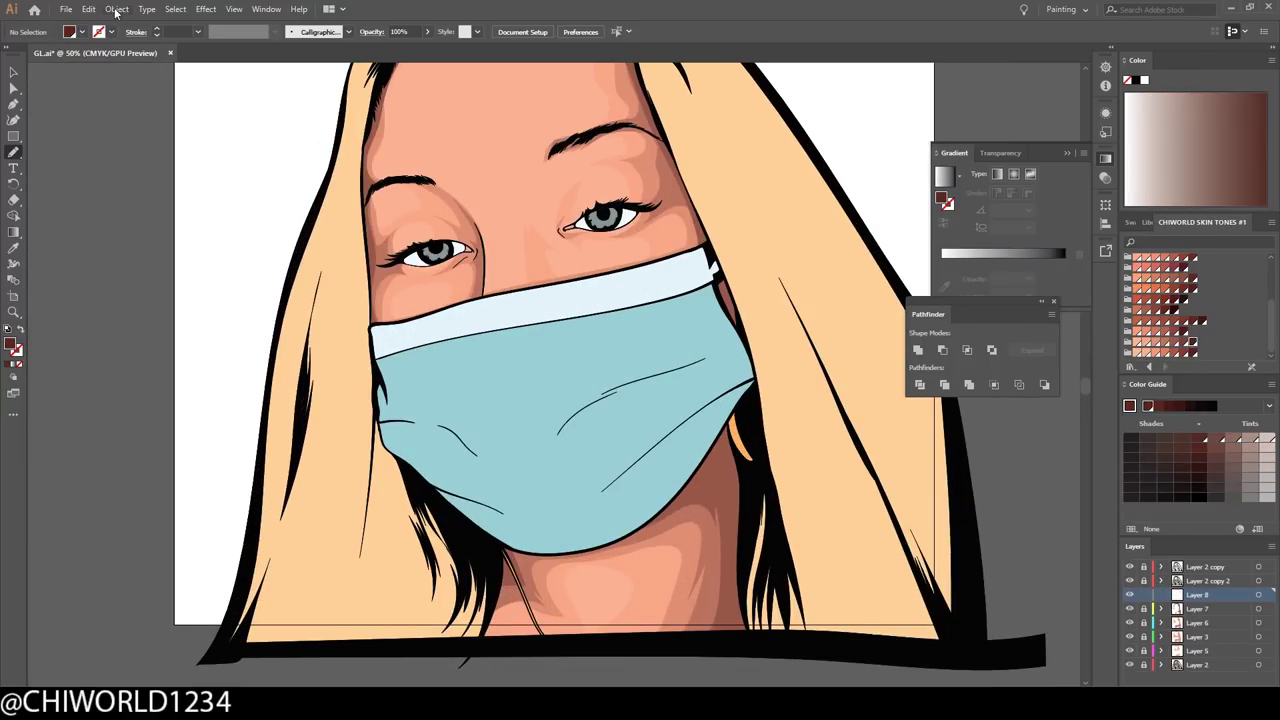
pyautogui.scroll(1, 948, 512)
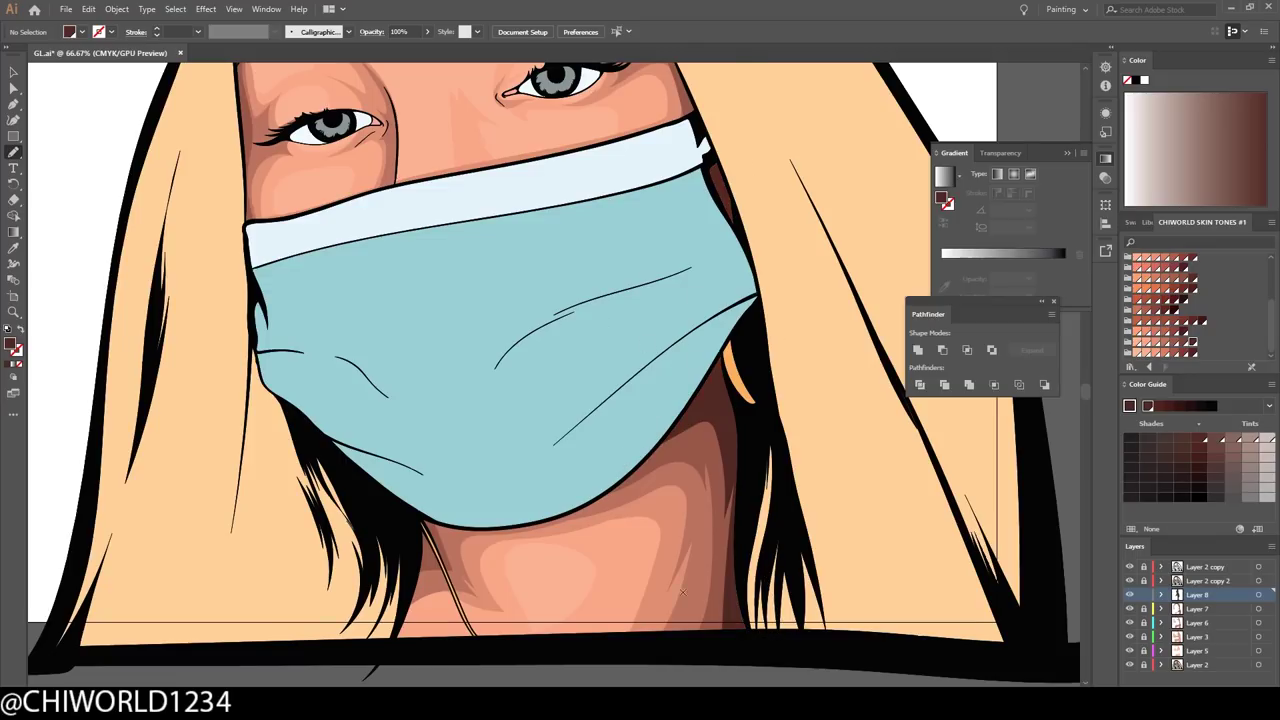
pyautogui.scroll(5, 757, 600)
pyautogui.moveTo(744, 380); pyautogui.dragTo(773, 441)
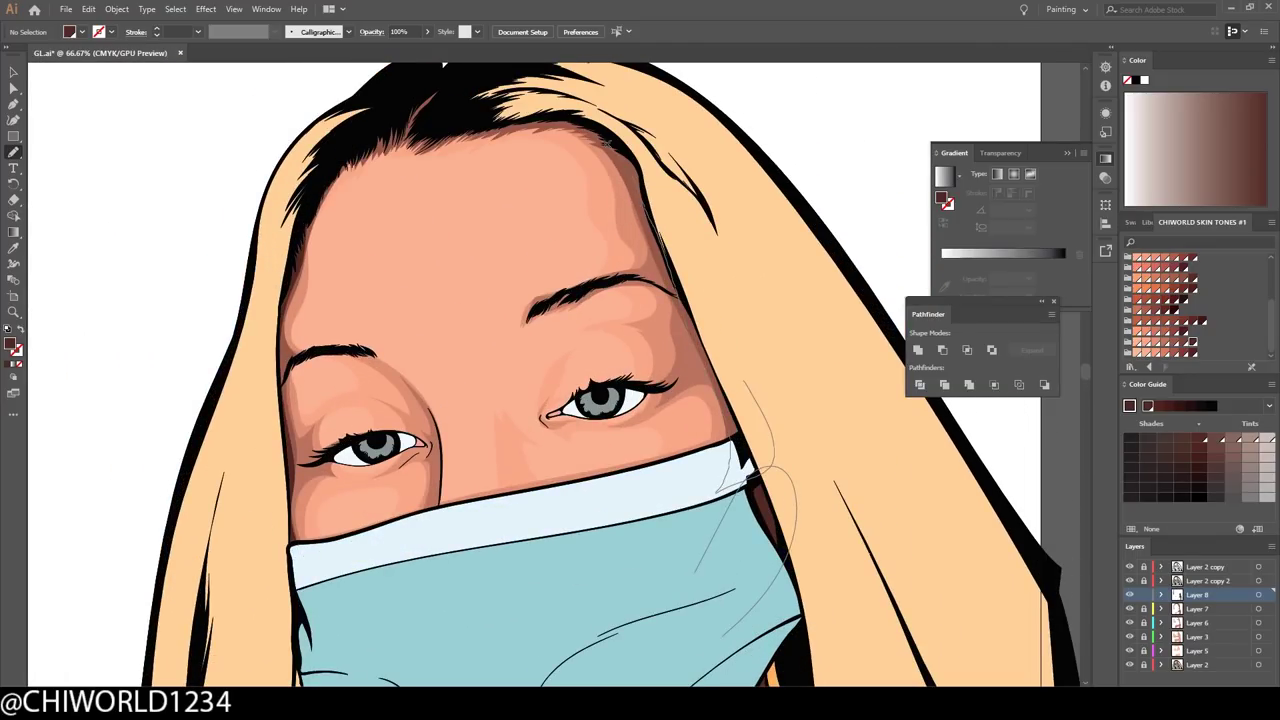
pyautogui.hotkey('ctrl', '0')
pyautogui.scroll(2, 901, 597)
pyautogui.scroll(-2, 901, 597)
# - Add a new layer and move it beneath Layer 5
pyautogui.hotkey('ctrl', 'l')
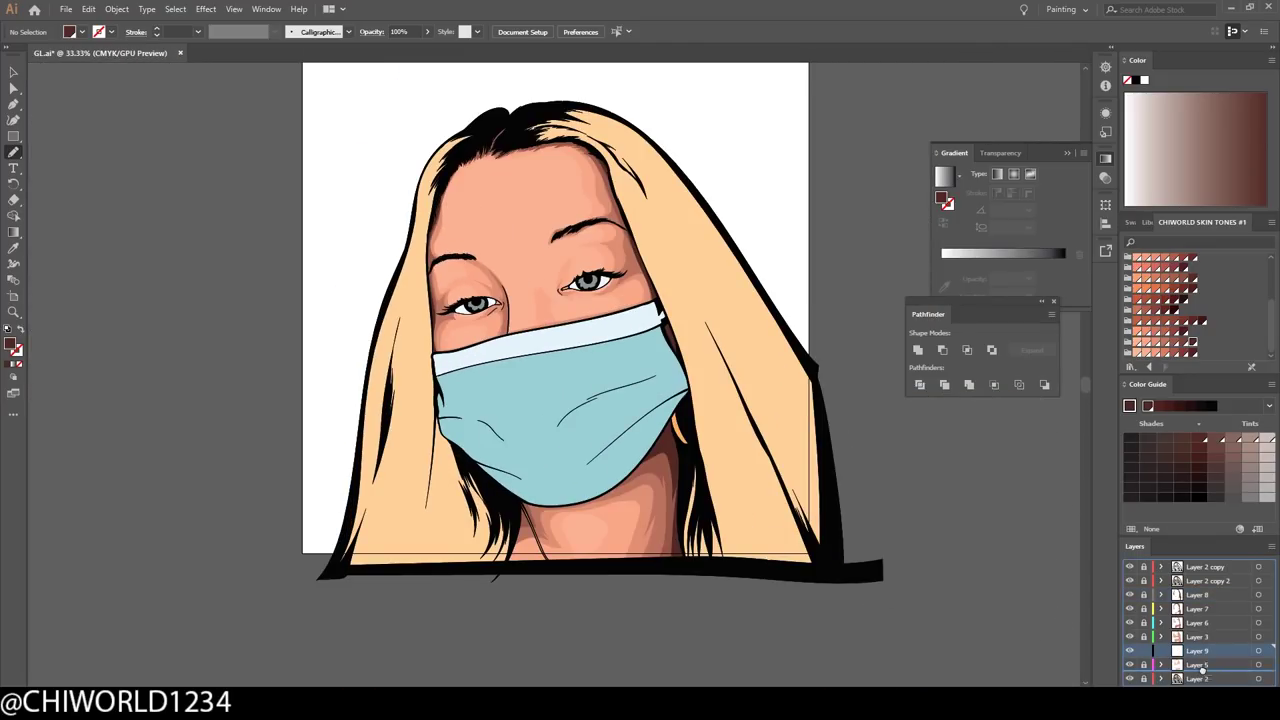
pyautogui.moveTo(1203, 668); pyautogui.dragTo(1203, 672)
pyautogui.hotkey('ctrl', '1')
pyautogui.hotkey('ctrl', '0')
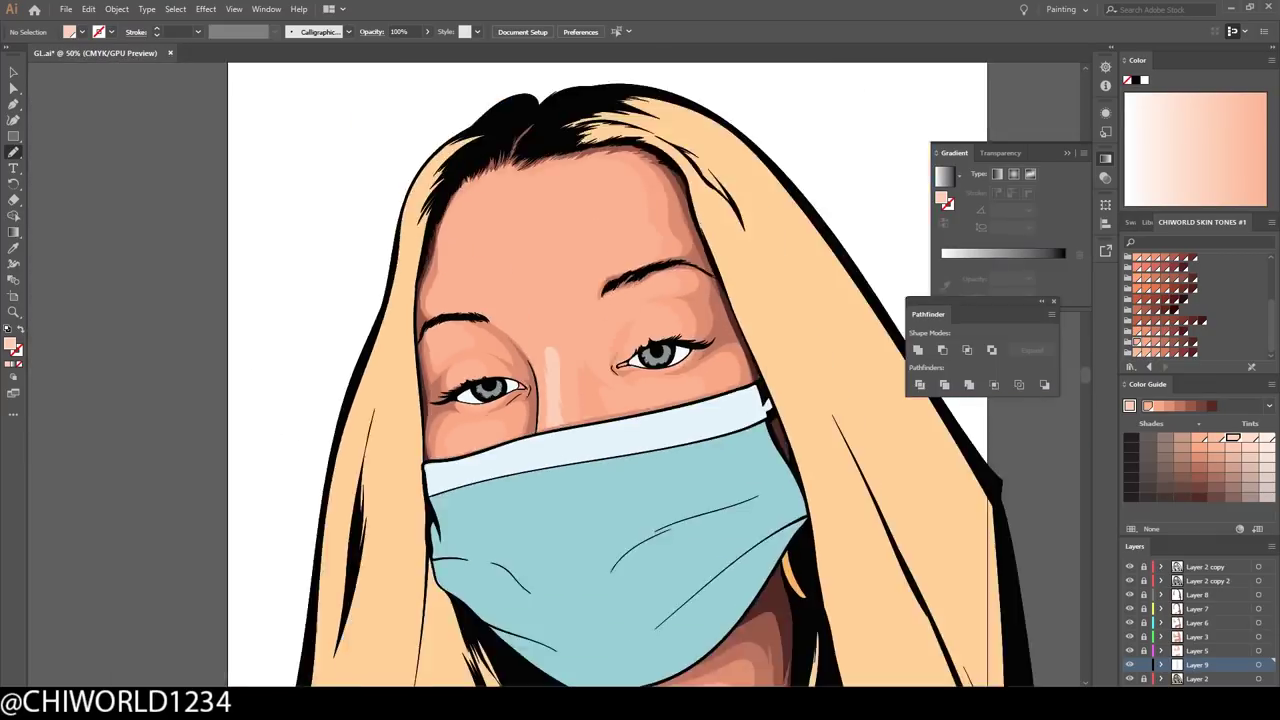
pyautogui.hotkey('ctrl', '=')
pyautogui.hotkey('ctrl', '=')
# - Select the pale nose highlight shape to check it, then deselect it
pyautogui.press('v')
pyautogui.click(556, 400)
pyautogui.click(239, 246)
pyautogui.scroll(1, 239, 246)
pyautogui.press('n')
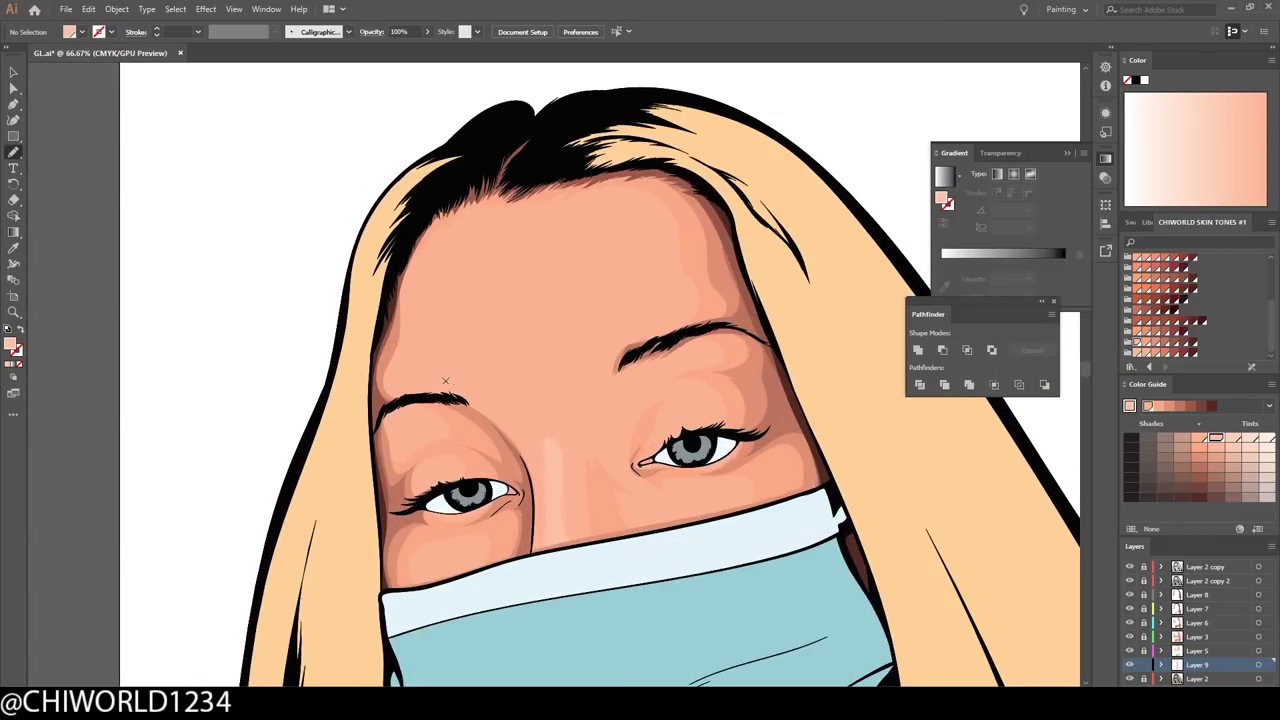
# - Paint a pale skin-tone highlight down the bridge of the nose
pyautogui.hotkey('ctrl', '0')
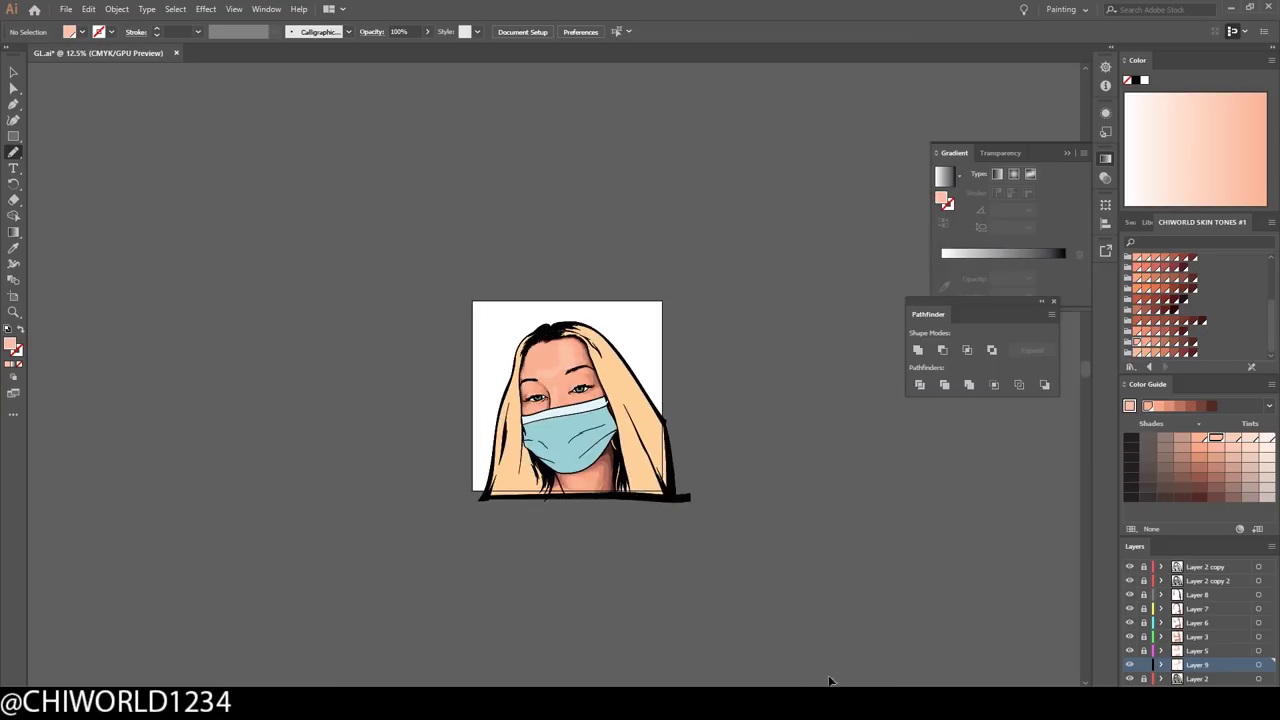
pyautogui.hotkey('ctrl', '1')
pyautogui.scroll(5, 677, 600)
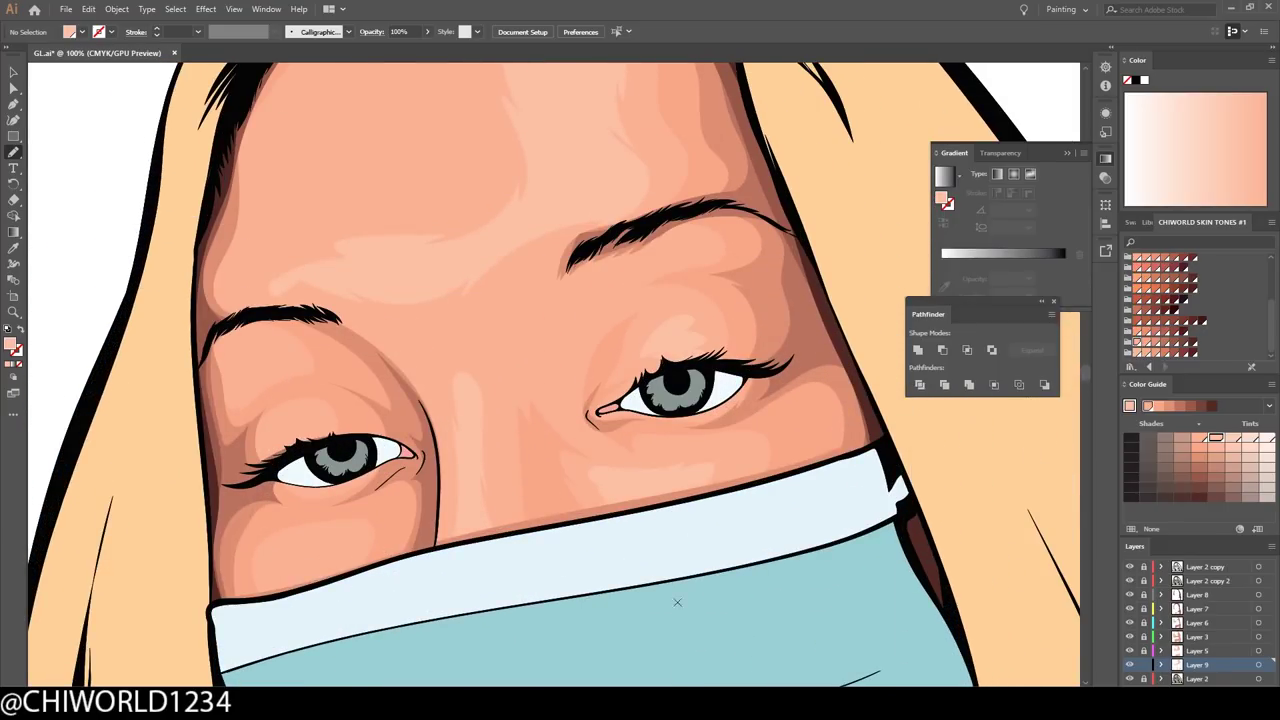
pyautogui.hscroll(-5, 708, 614)
pyautogui.hotkey('ctrl', '0')
pyautogui.hotkey('ctrl', '1')
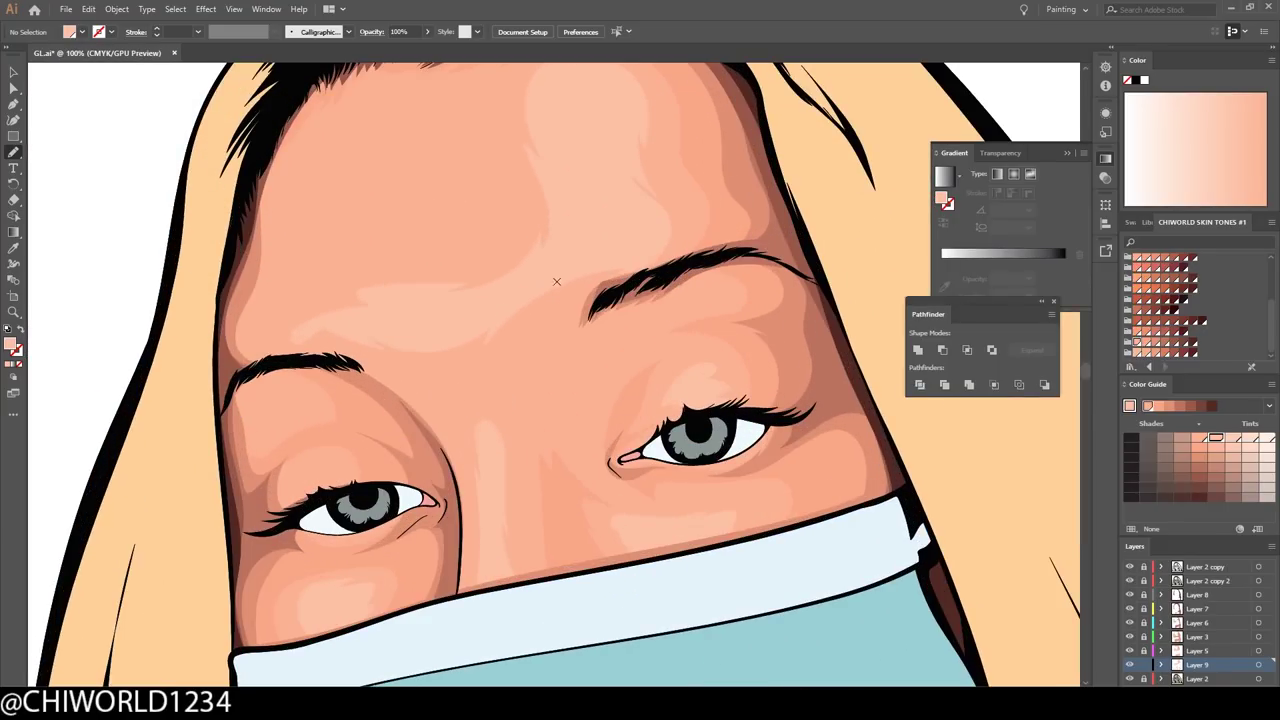
pyautogui.moveTo(500, 385); pyautogui.dragTo(488, 462)
pyautogui.hotkey('ctrl', '0')
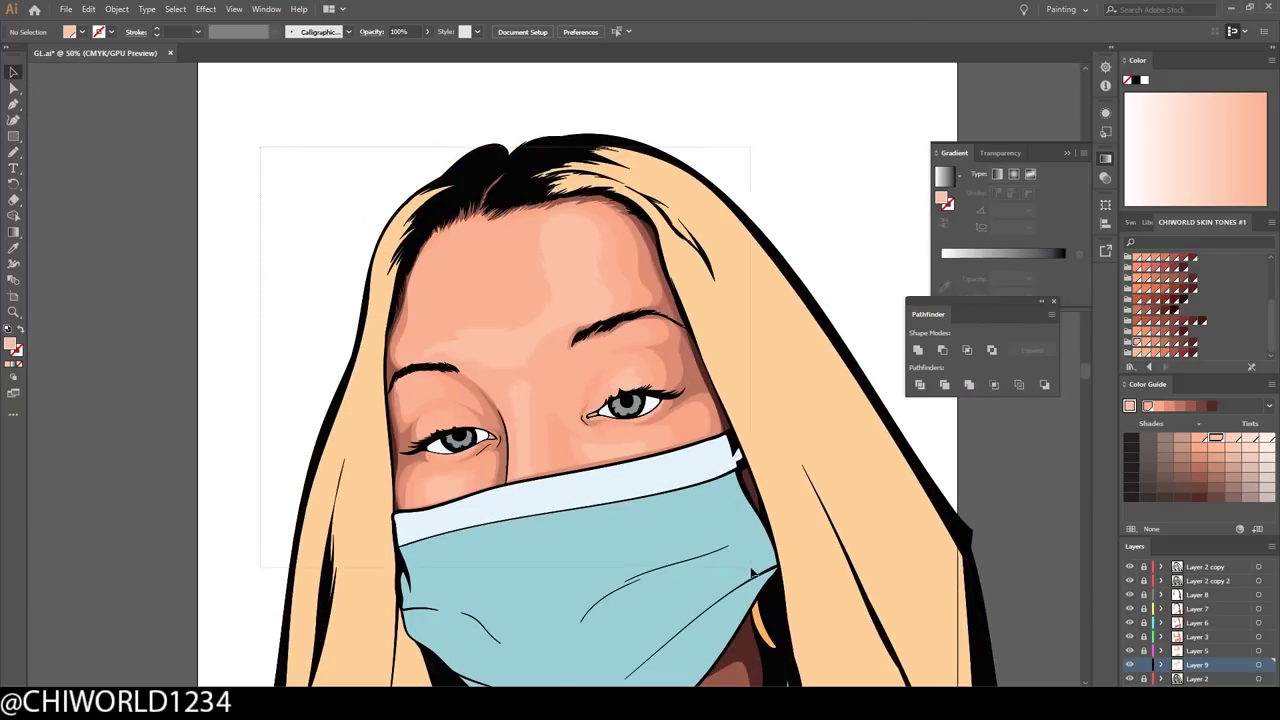
pyautogui.hotkey('ctrl', '1')
# - Lighten the highlights' fill, lower their opacity to 57%, and add Layer 10
pyautogui.hotkey('ctrl', 'a')
pyautogui.doubleClick(12, 345)
pyautogui.click(337, 49)
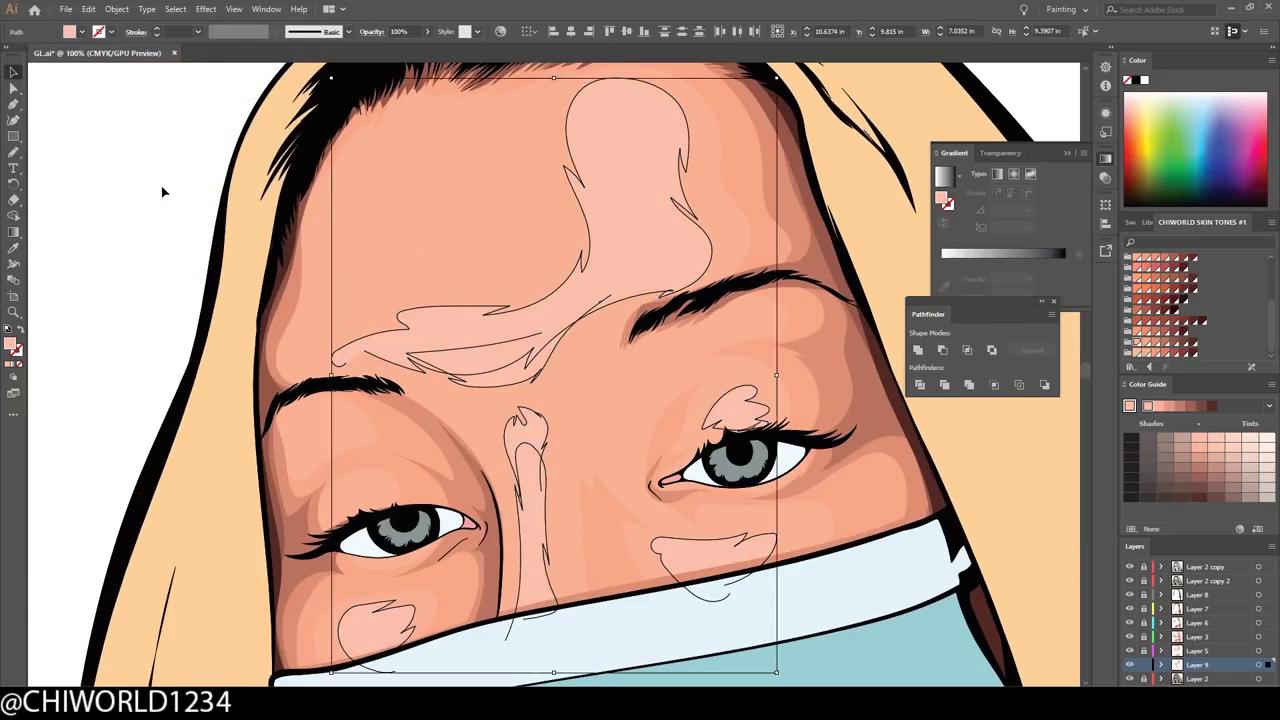
pyautogui.hotkey('ctrl', 'a')
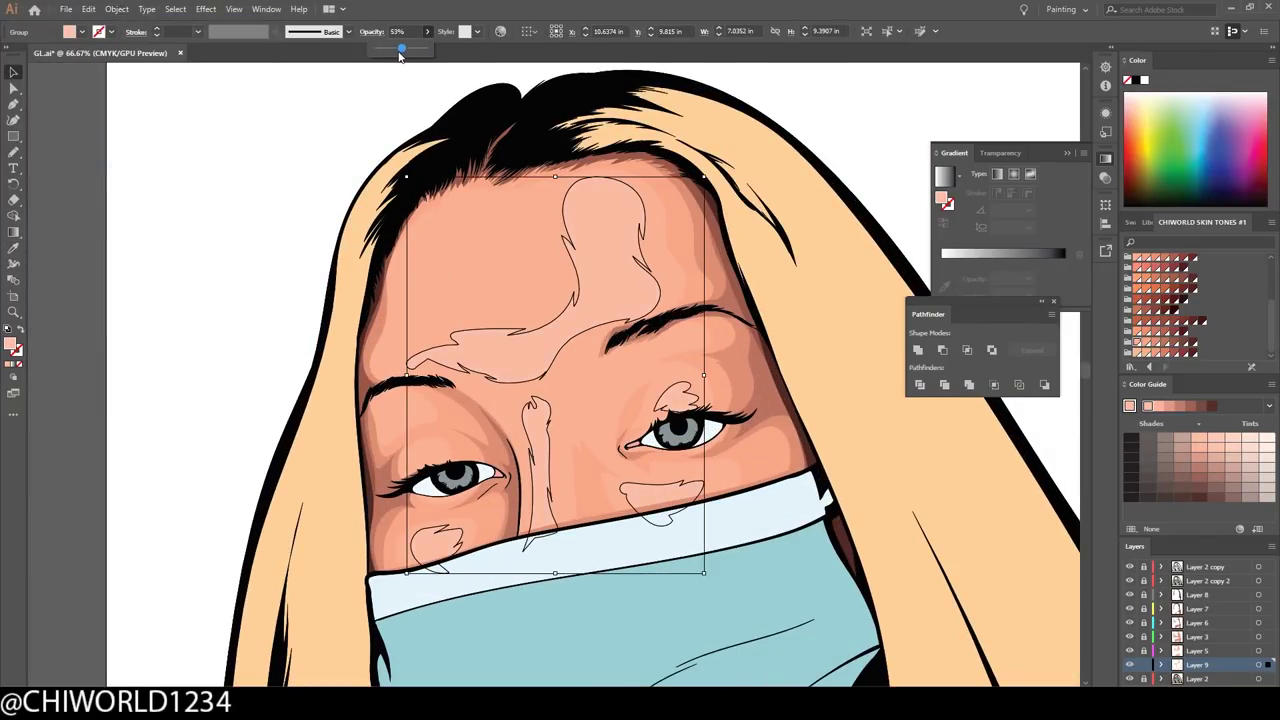
pyautogui.hotkey('ctrl', '0')
pyautogui.scroll(-1, 925, 337)
pyautogui.hotkey('ctrl', 'l')
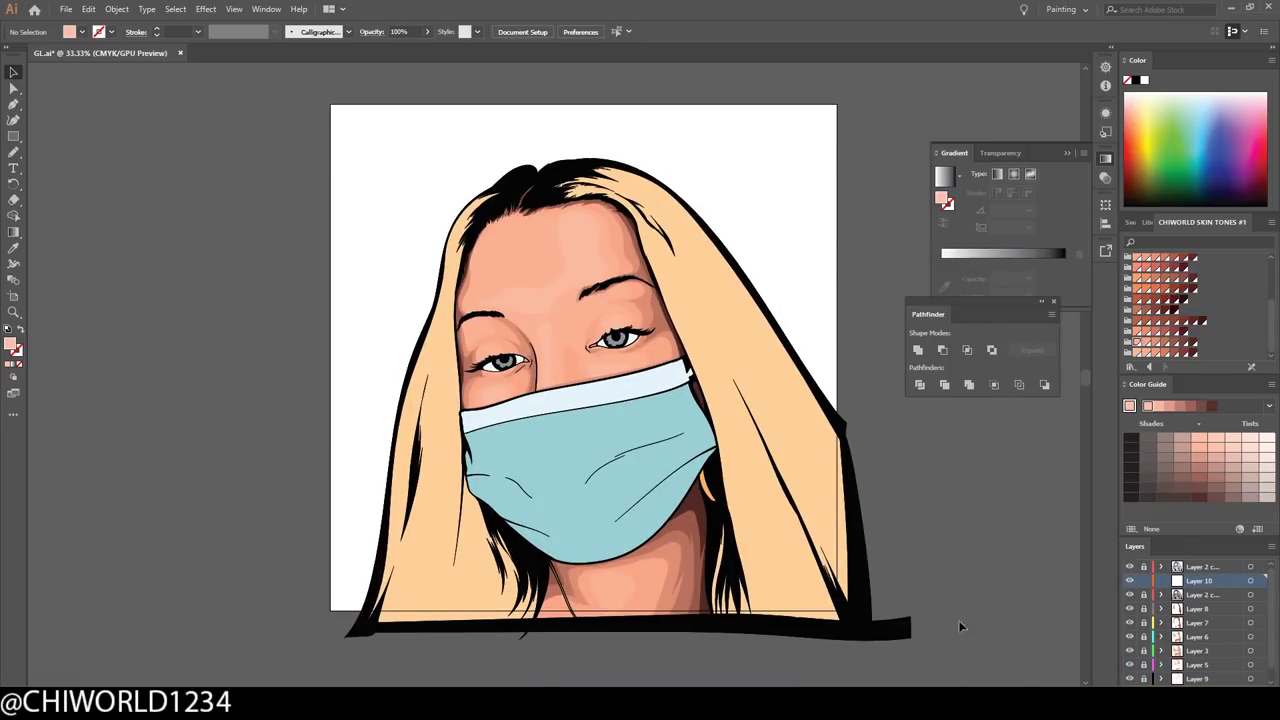
# - Set the fill colour to grey-purple #7F716C
pyautogui.scroll(5, 883, 602)
pyautogui.scroll(1, 883, 602)
pyautogui.doubleClick(12, 345)
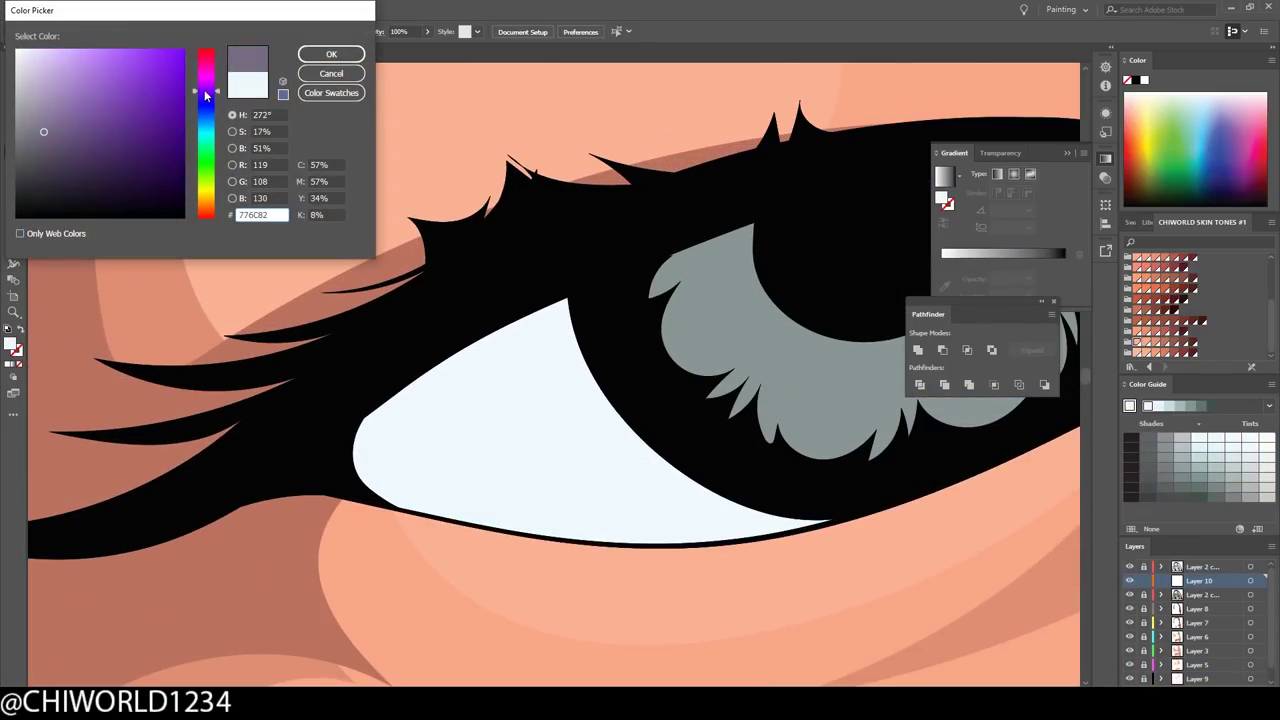
pyautogui.moveTo(205, 130); pyautogui.dragTo(214, 73)
pyautogui.press('Return')
# - Paint grey-purple lid shadows and pink inner corners on both eyes
pyautogui.moveTo(470, 522); pyautogui.dragTo(600, 370)
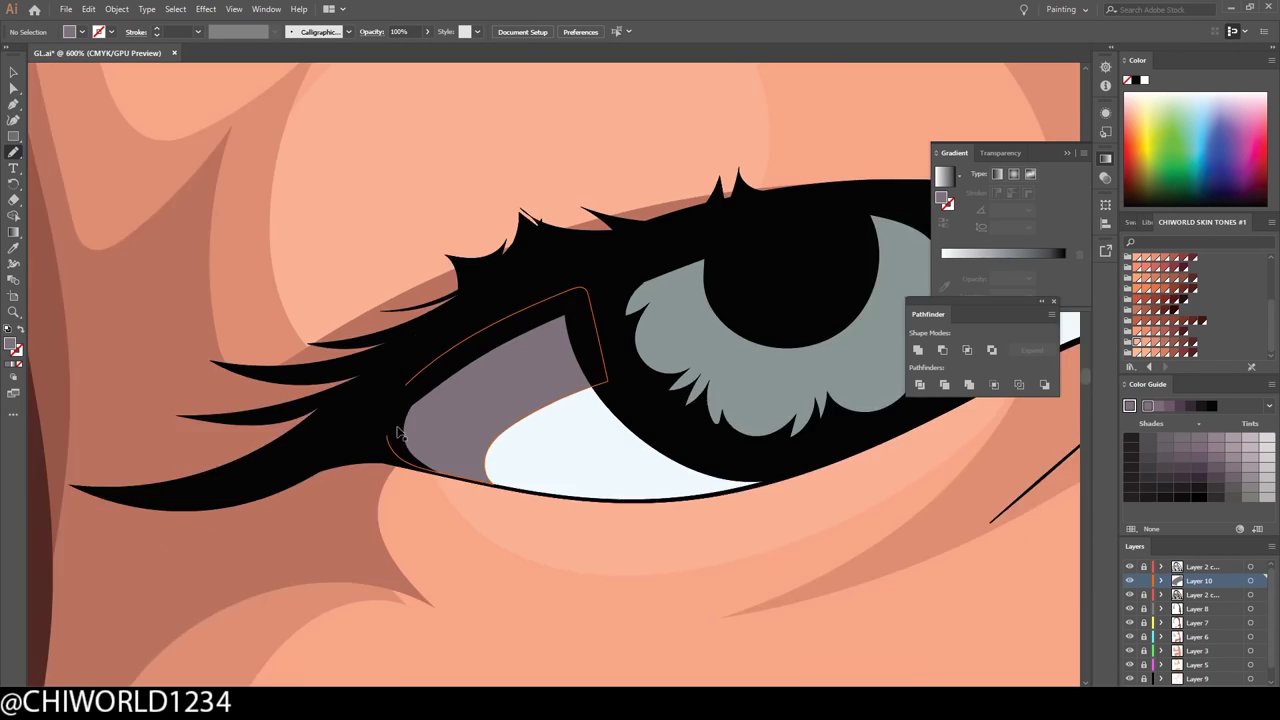
pyautogui.scroll(3, 517, 449)
pyautogui.moveTo(517, 449); pyautogui.dragTo(630, 500)
pyautogui.scroll(-5, 815, 505)
pyautogui.scroll(5, 815, 505)
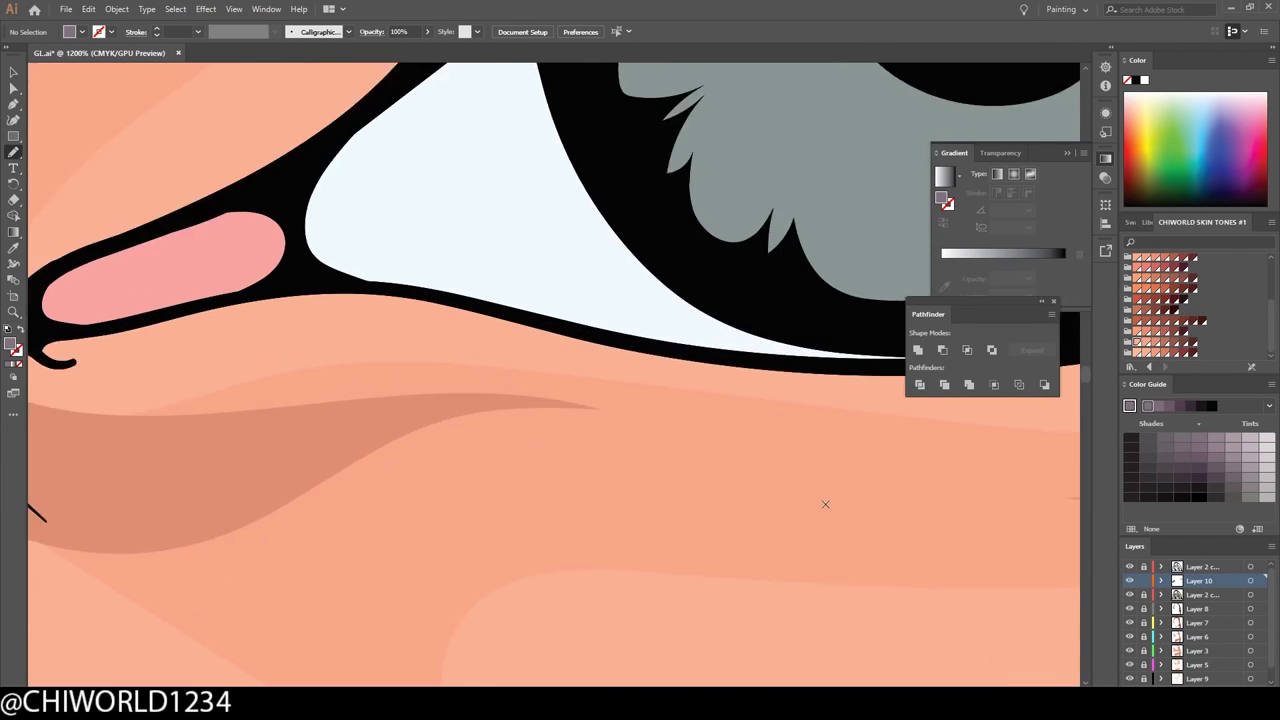
pyautogui.moveTo(540, 115); pyautogui.dragTo(380, 440)
pyautogui.scroll(-4, 380, 440)
pyautogui.scroll(2, 608, 549)
pyautogui.moveTo(705, 285); pyautogui.dragTo(580, 388)
pyautogui.scroll(-2, 842, 454)
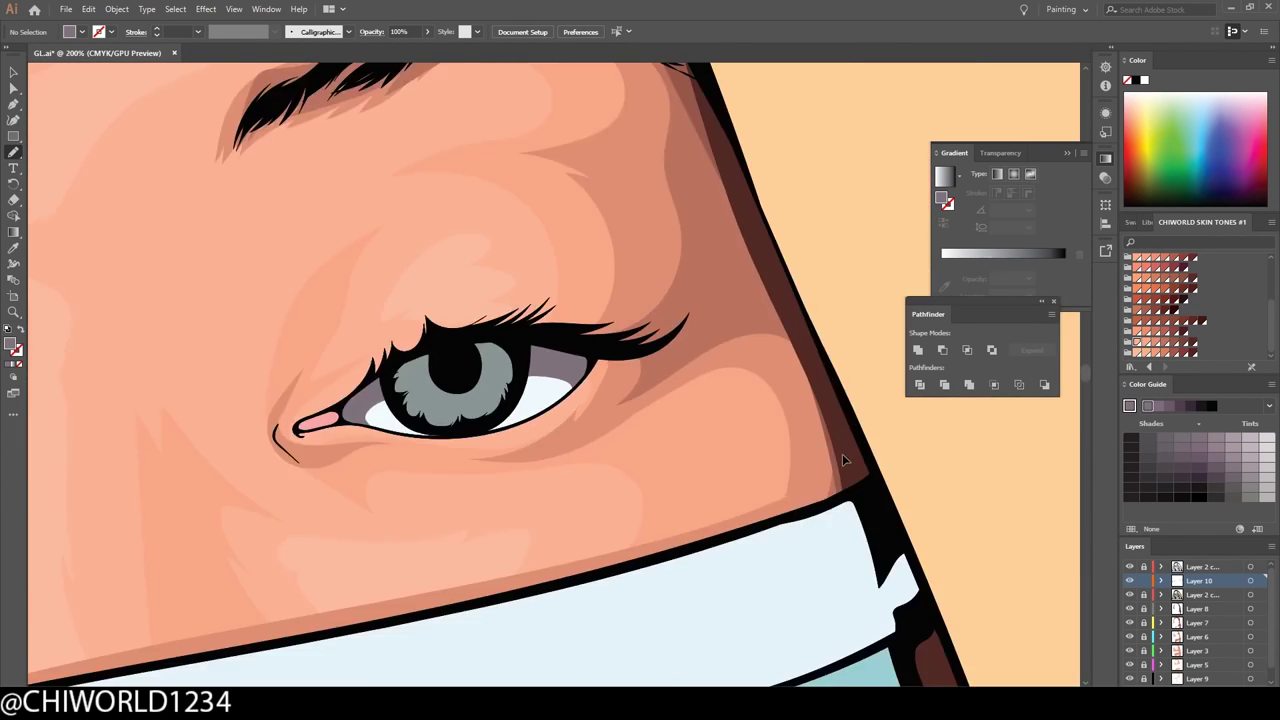
pyautogui.scroll(-2, 842, 454)
pyautogui.scroll(3, 786, 443)
pyautogui.scroll(2, 171, 310)
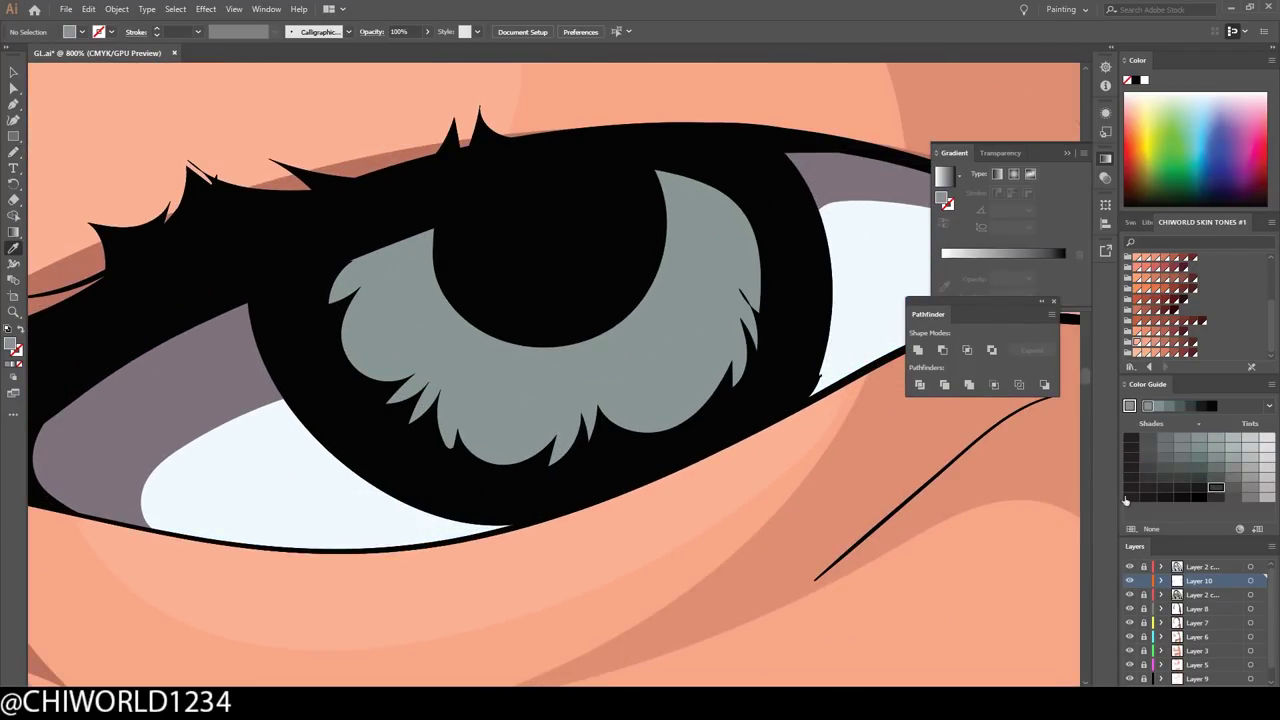
# - Trace a closed ring inside the iris and fill it with darker grey
pyautogui.moveTo(411, 476); pyautogui.dragTo(631, 216)
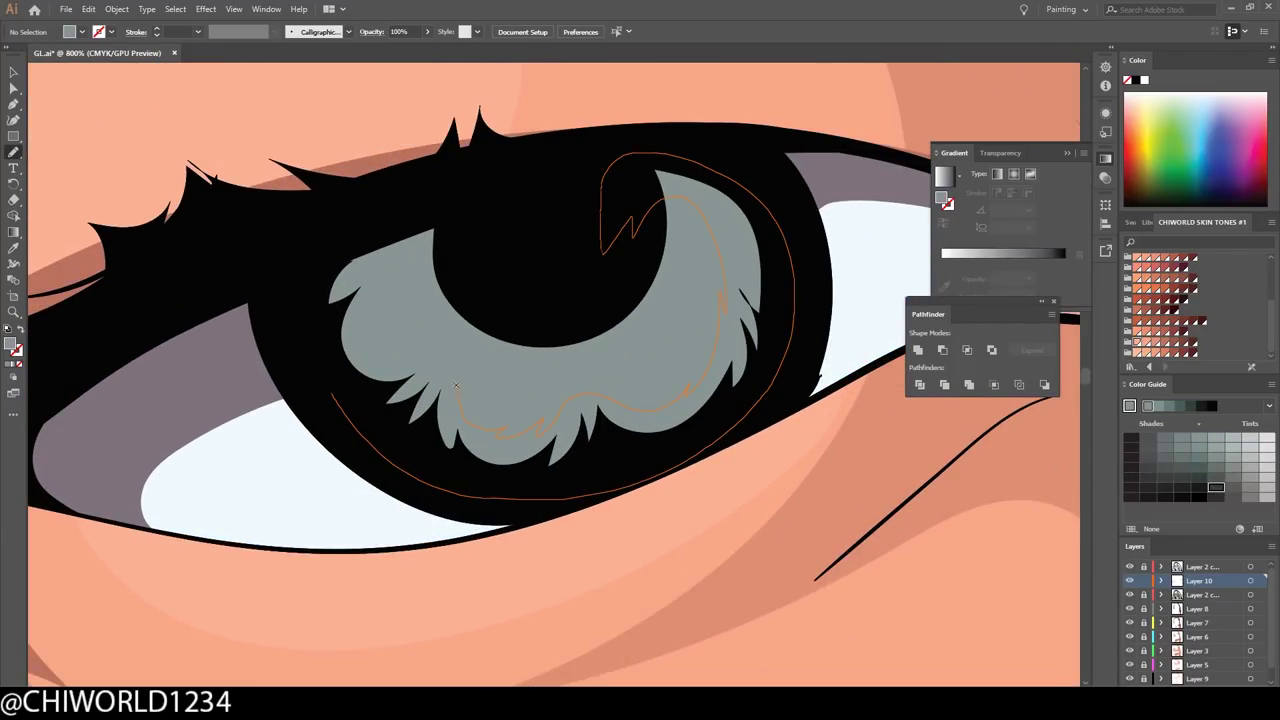
pyautogui.moveTo(456, 384); pyautogui.dragTo(445, 278)
pyautogui.press('v')
pyautogui.click(1208, 482)
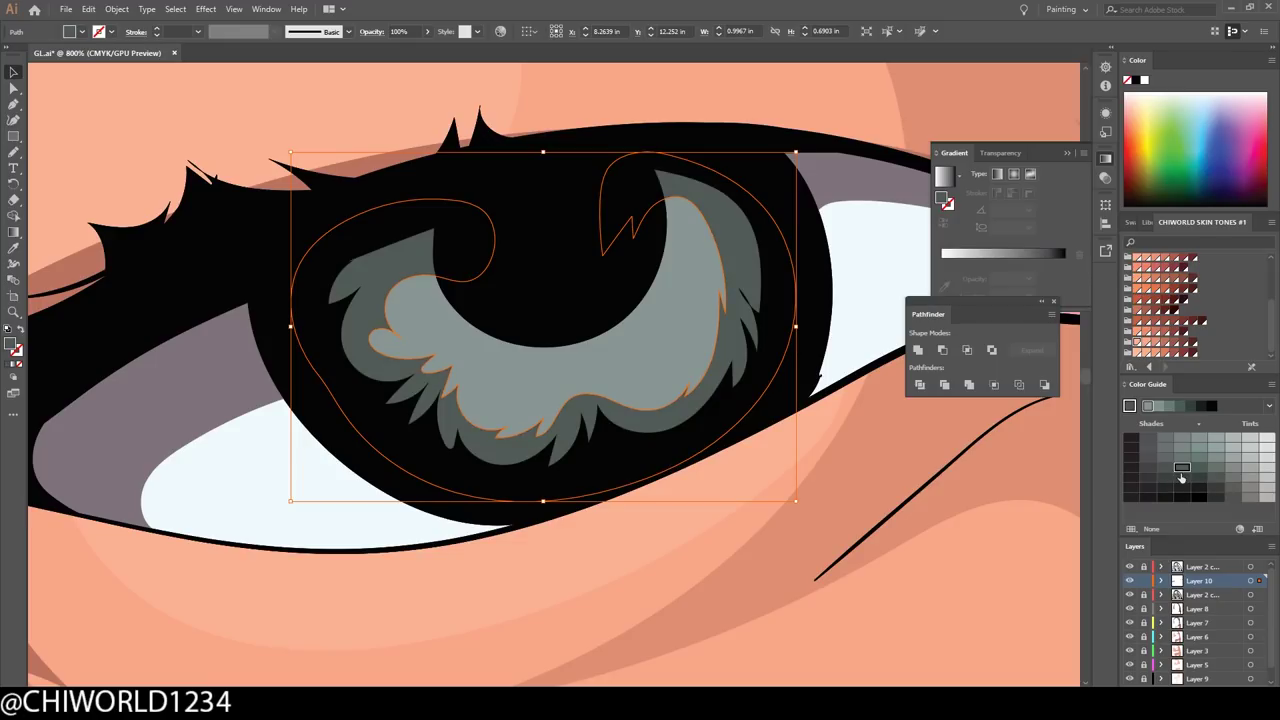
pyautogui.click(1181, 478)
pyautogui.scroll(-3, 640, 286)
pyautogui.scroll(2, 640, 330)
pyautogui.scroll(2, 600, 300)
pyautogui.press('b')
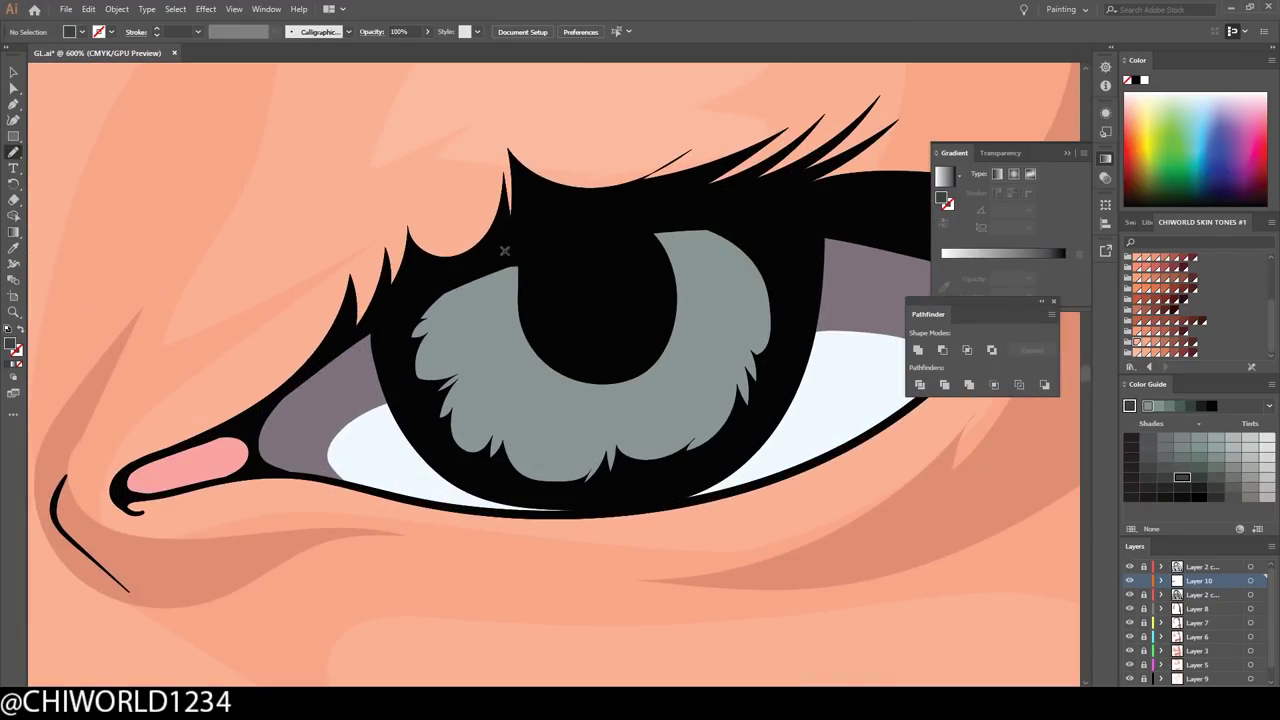
pyautogui.scroll(-2, 445, 354)
pyautogui.scroll(-4, 445, 354)
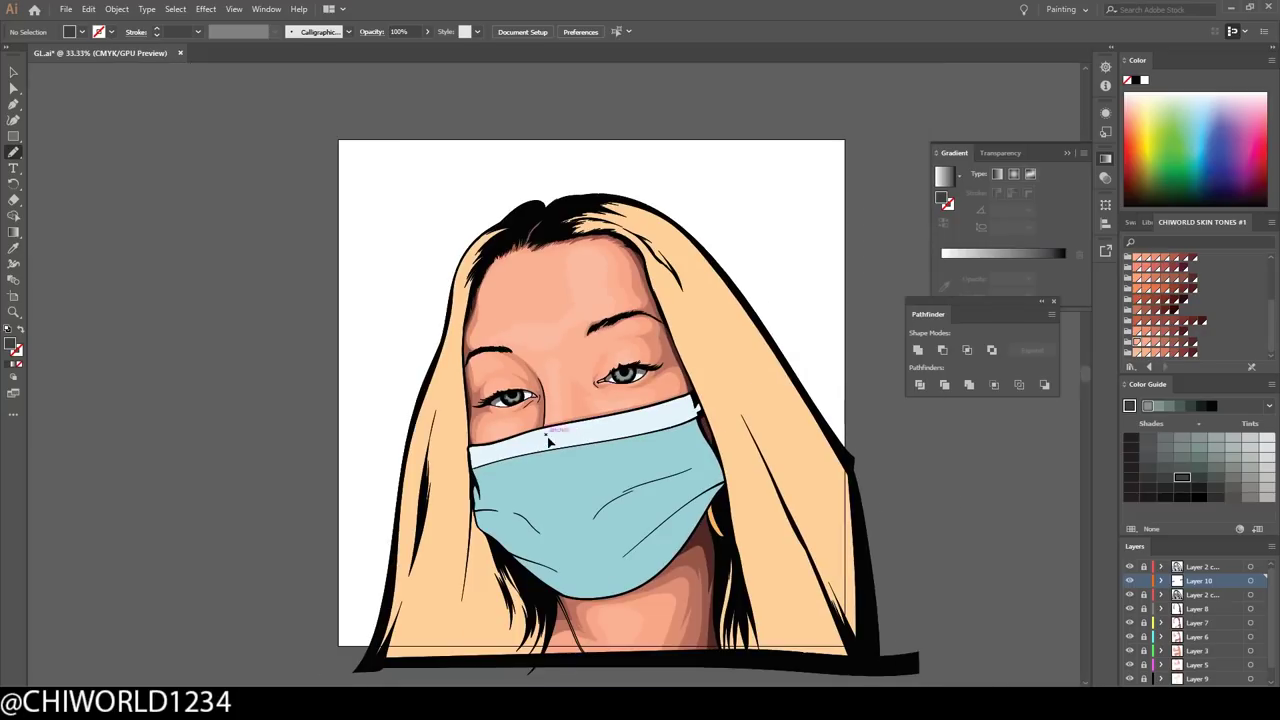
pyautogui.scroll(2, 712, 444)
# - Sample the mask's light blue colour with the Eyedropper for shading
pyautogui.scroll(1, 712, 444)
pyautogui.press('i')
pyautogui.click(712, 444)
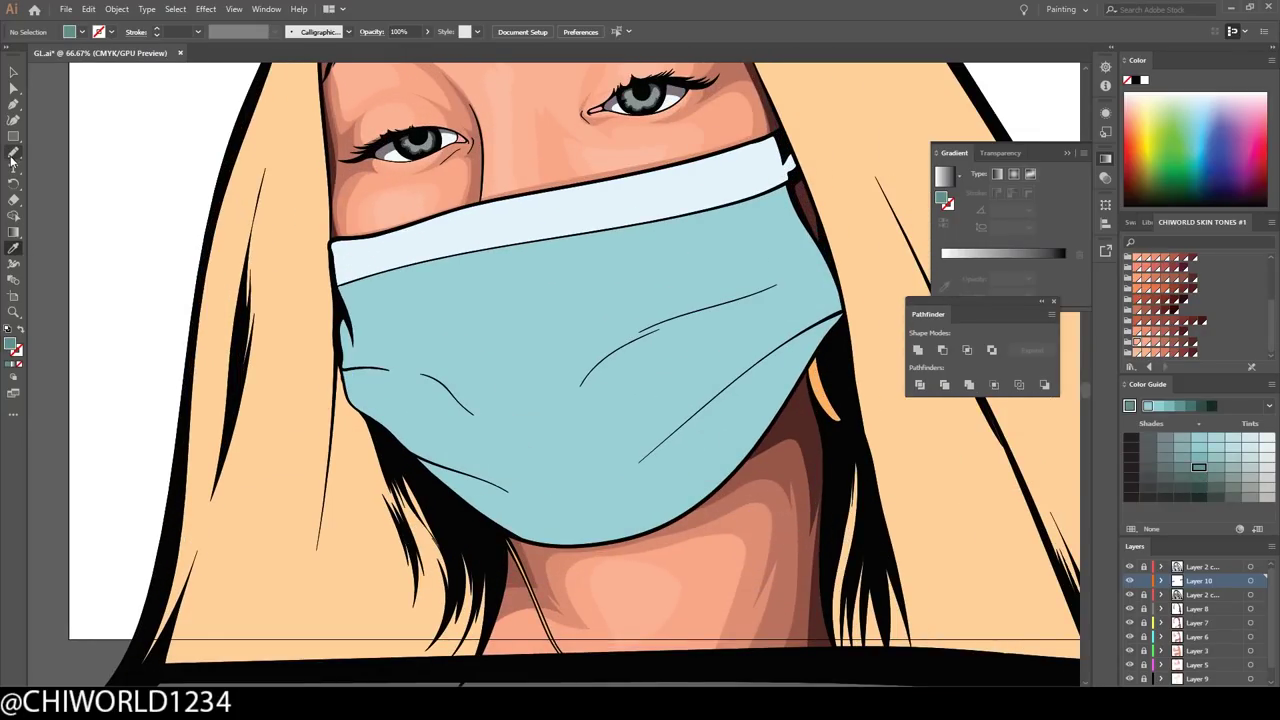
pyautogui.click(13, 153)
pyautogui.scroll(1, 731, 290)
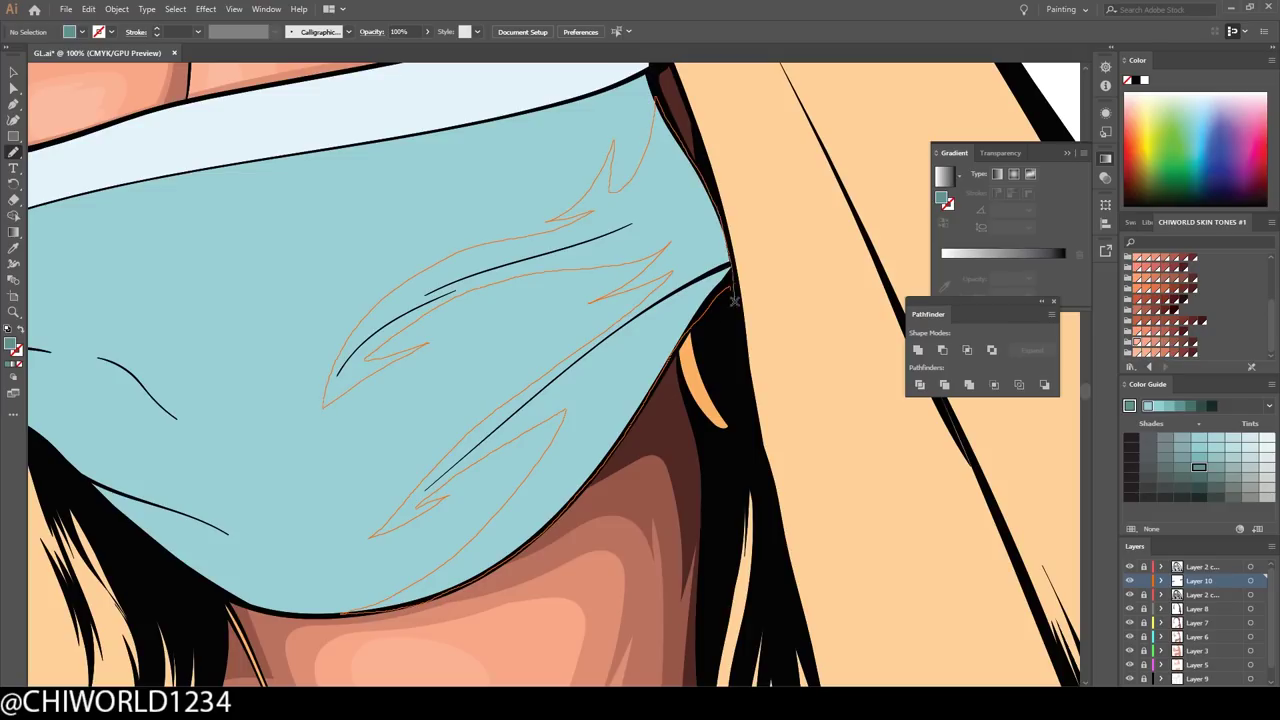
pyautogui.scroll(-3, 733, 298)
pyautogui.scroll(6, 725, 514)
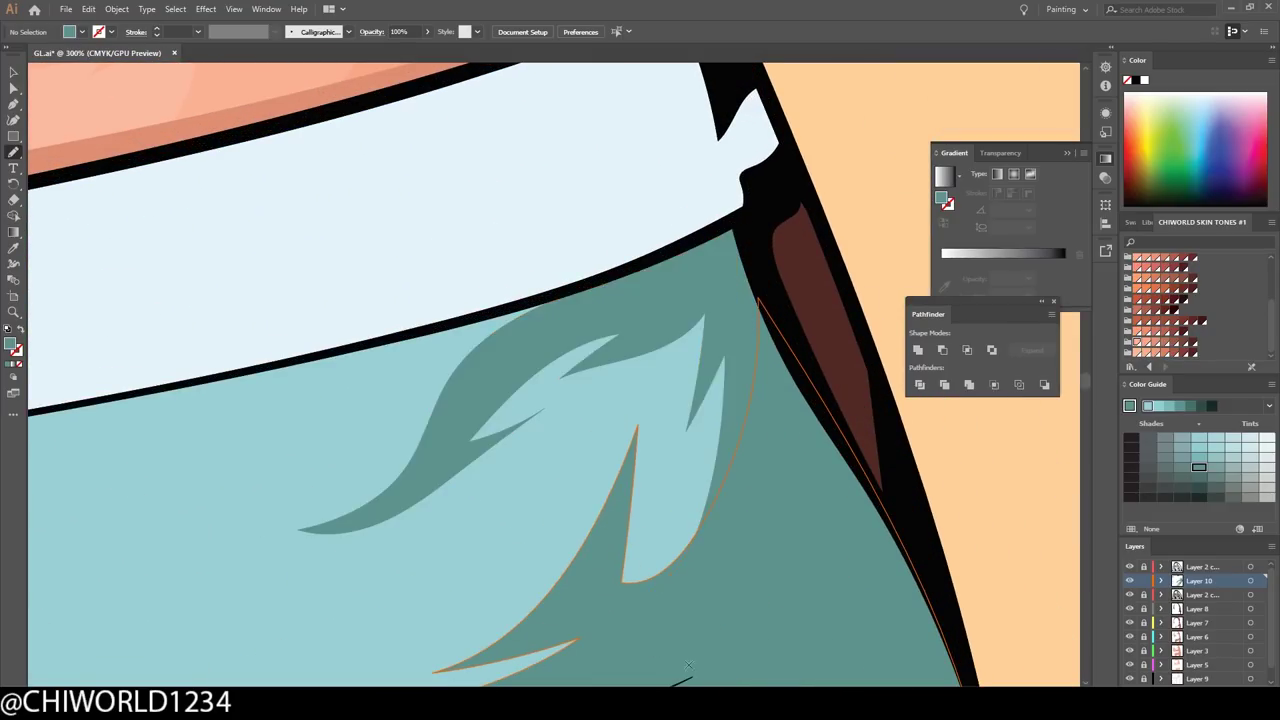
pyautogui.scroll(-5, 688, 665)
pyautogui.scroll(3, 507, 469)
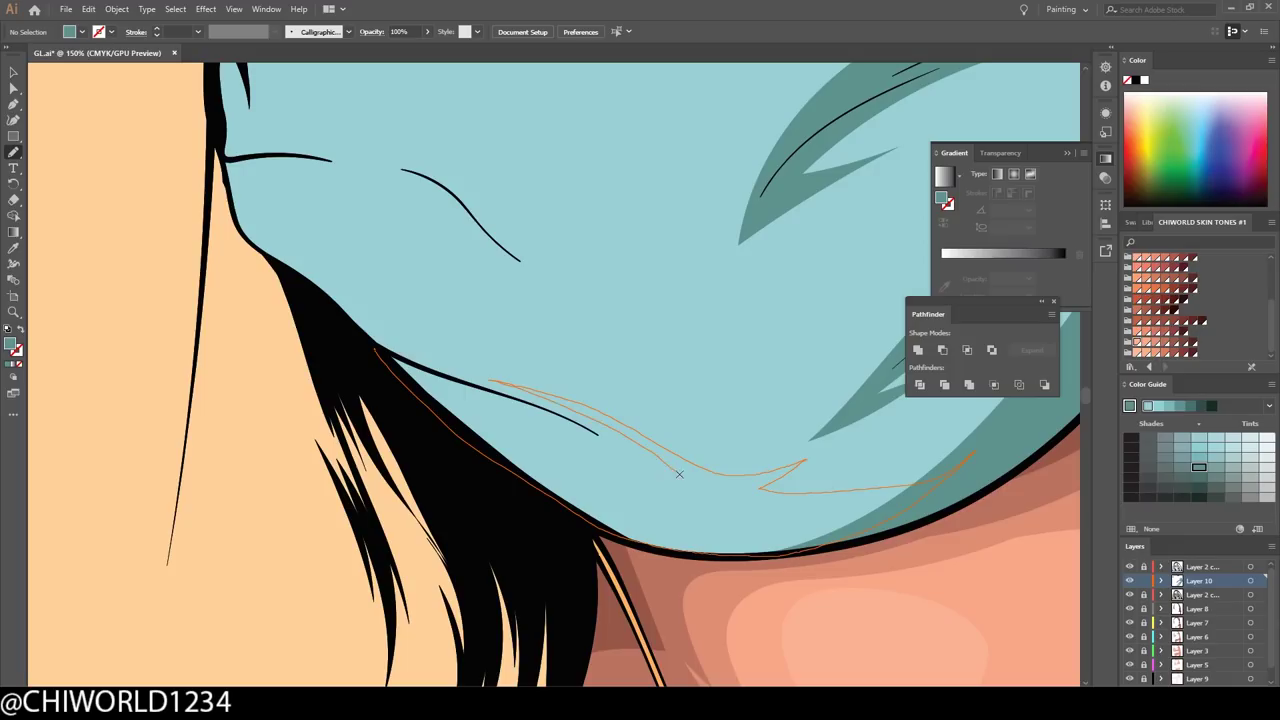
pyautogui.scroll(-1, 580, 534)
pyautogui.scroll(2, 674, 534)
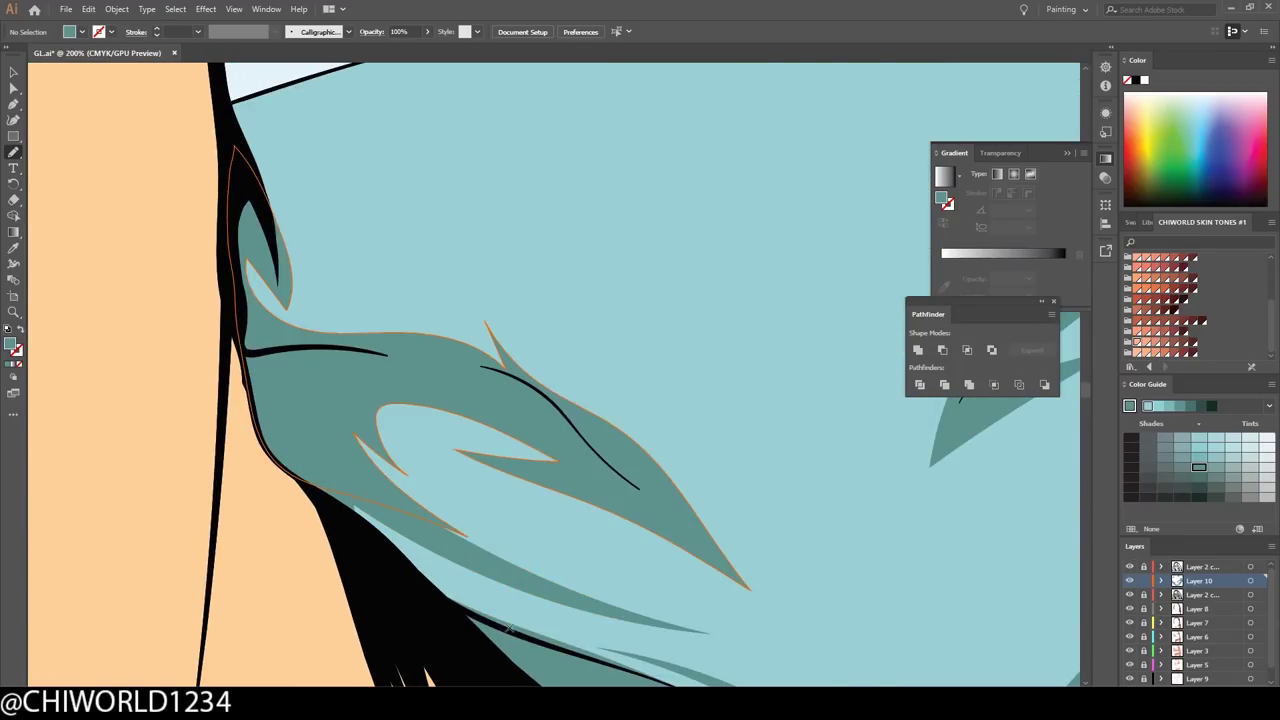
pyautogui.scroll(-4, 400, 400)
pyautogui.scroll(3, 360, 400)
# - Draw teal shadow folds along the mask's lower, left and right edges
pyautogui.moveTo(322, 383); pyautogui.dragTo(376, 423)
pyautogui.scroll(-4, 341, 311)
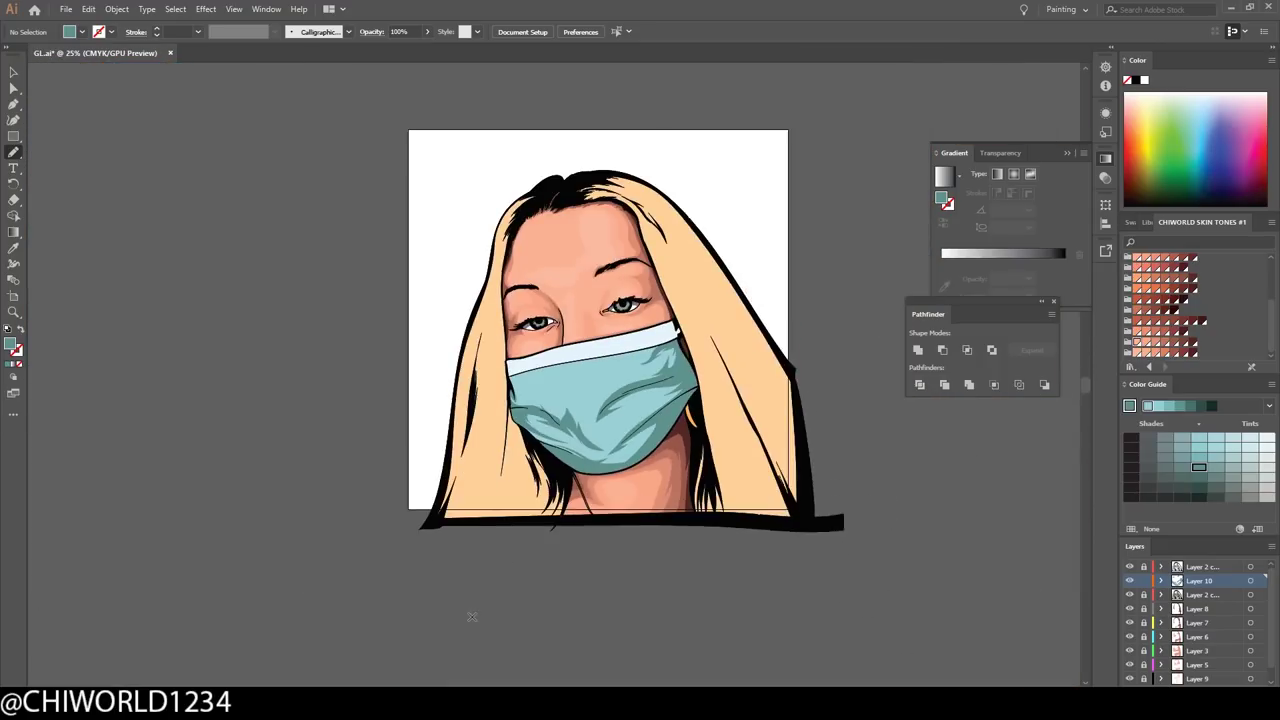
pyautogui.scroll(4, 474, 428)
pyautogui.moveTo(575, 458); pyautogui.dragTo(470, 240)
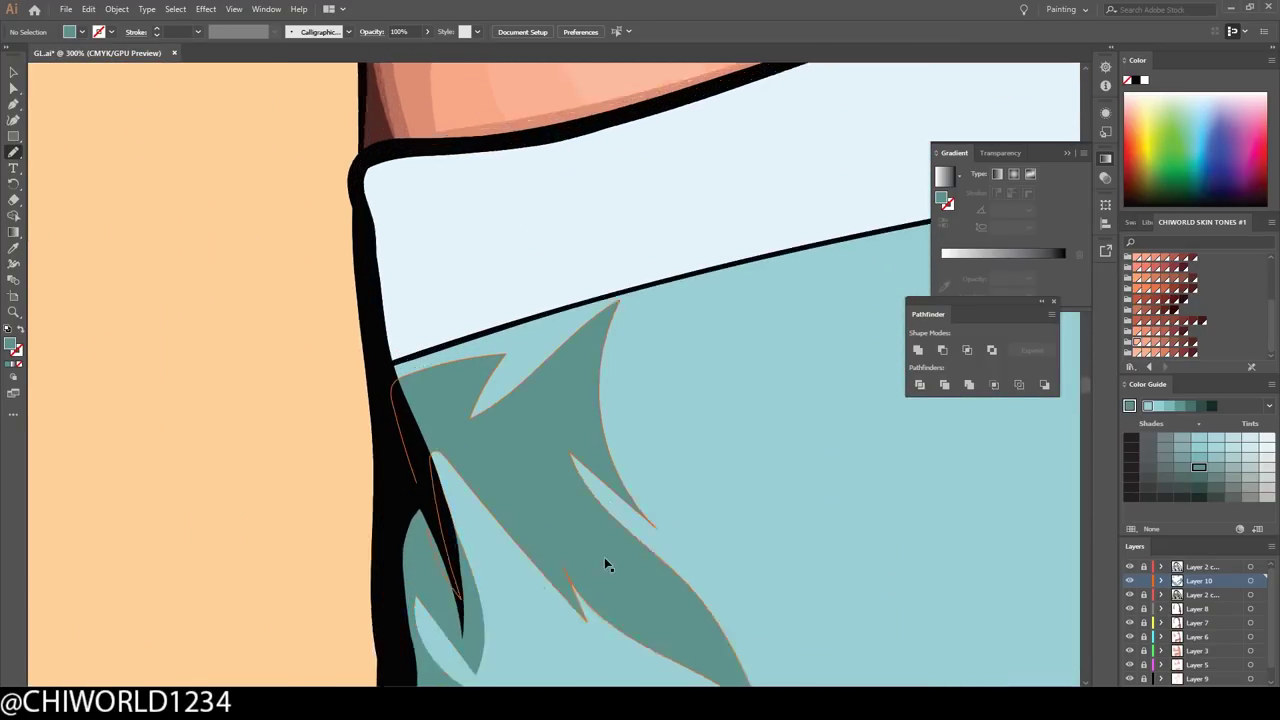
pyautogui.scroll(2, 604, 557)
pyautogui.scroll(-4, 545, 615)
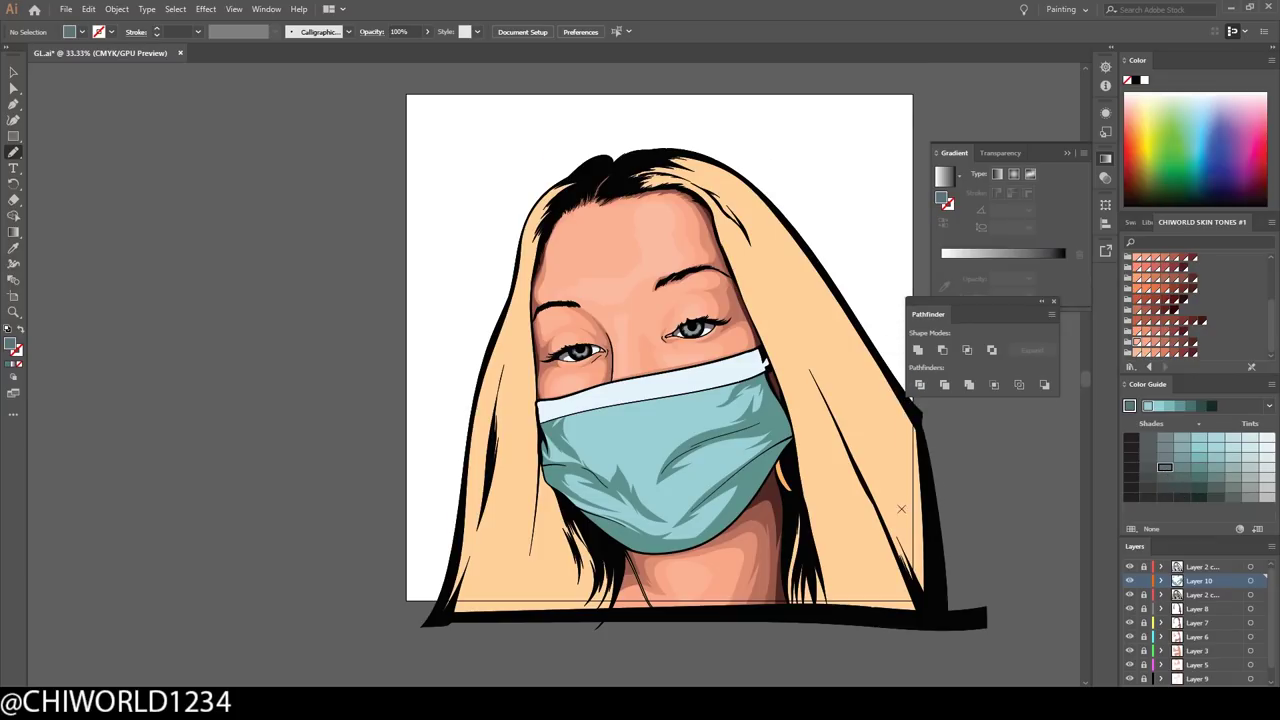
pyautogui.scroll(5, 880, 440)
pyautogui.moveTo(815, 205)
pyautogui.mouseDown()
pyautogui.moveTo(604, 517)
pyautogui.moveTo(600, 371)
pyautogui.moveTo(343, 443)
pyautogui.moveTo(540, 340)
pyautogui.moveTo(633, 461)
pyautogui.mouseUp()
pyautogui.scroll(-4, 633, 461)
pyautogui.scroll(5, 250, 600)
# - Trace a closed shading shape on the mask's left edge and a highlight on its band
pyautogui.moveTo(235, 505); pyautogui.dragTo(260, 645)
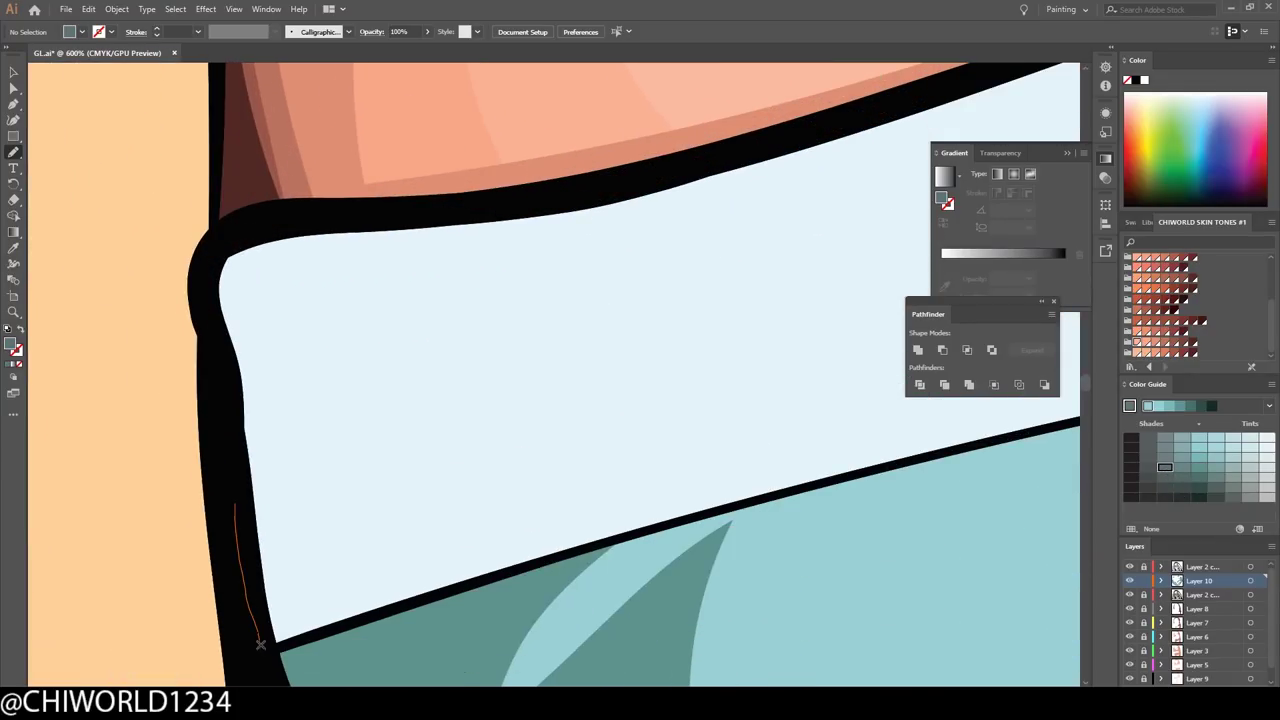
pyautogui.moveTo(538, 550); pyautogui.dragTo(240, 505)
pyautogui.scroll(-4, 240, 505)
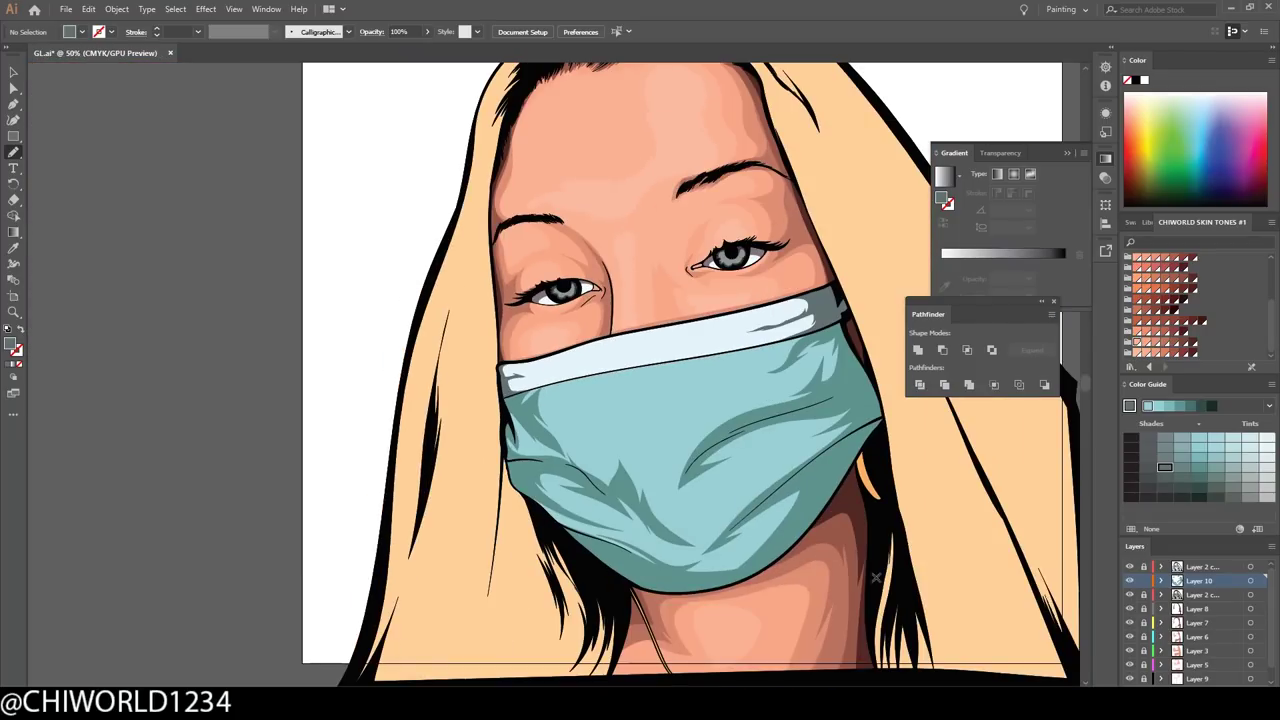
pyautogui.scroll(4, 680, 326)
pyautogui.moveTo(257, 400)
pyautogui.mouseDown()
pyautogui.moveTo(500, 349)
pyautogui.moveTo(257, 400)
pyautogui.mouseUp()
pyautogui.scroll(-3, 422, 545)
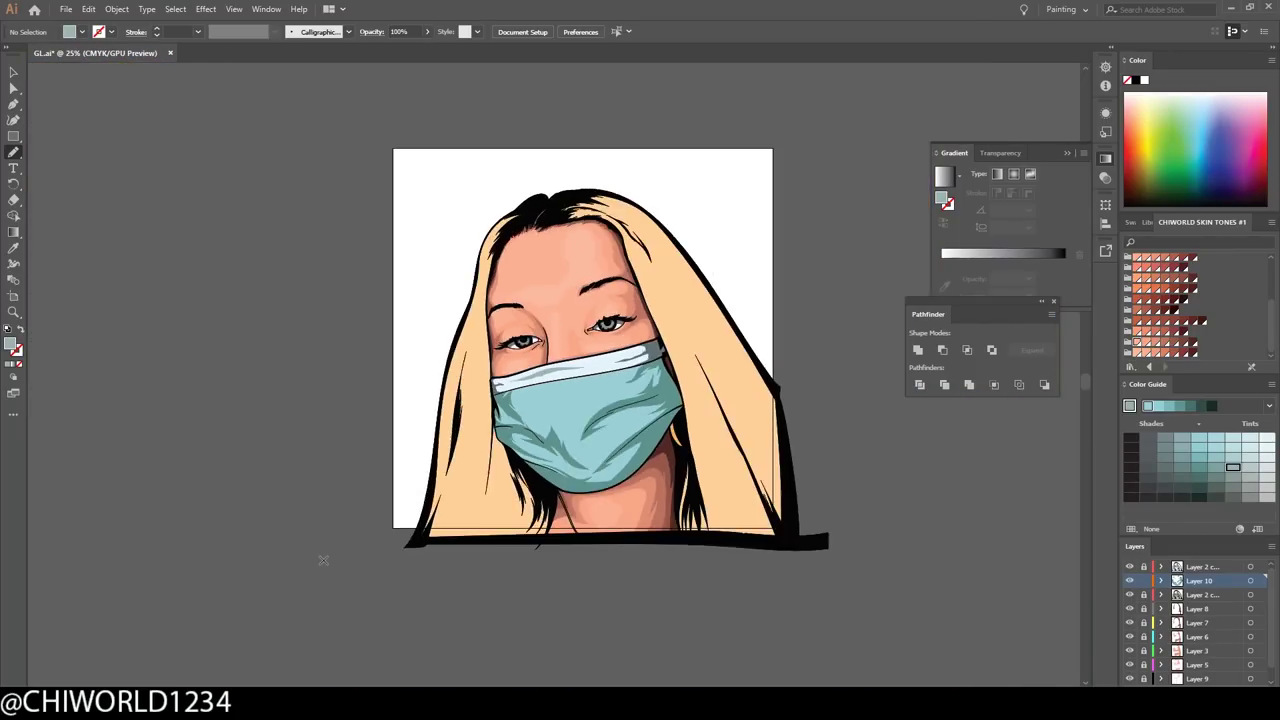
pyautogui.scroll(-2, 422, 545)
# - Draw a new teal fold shape across the upper part of the mask
pyautogui.scroll(2, 600, 515)
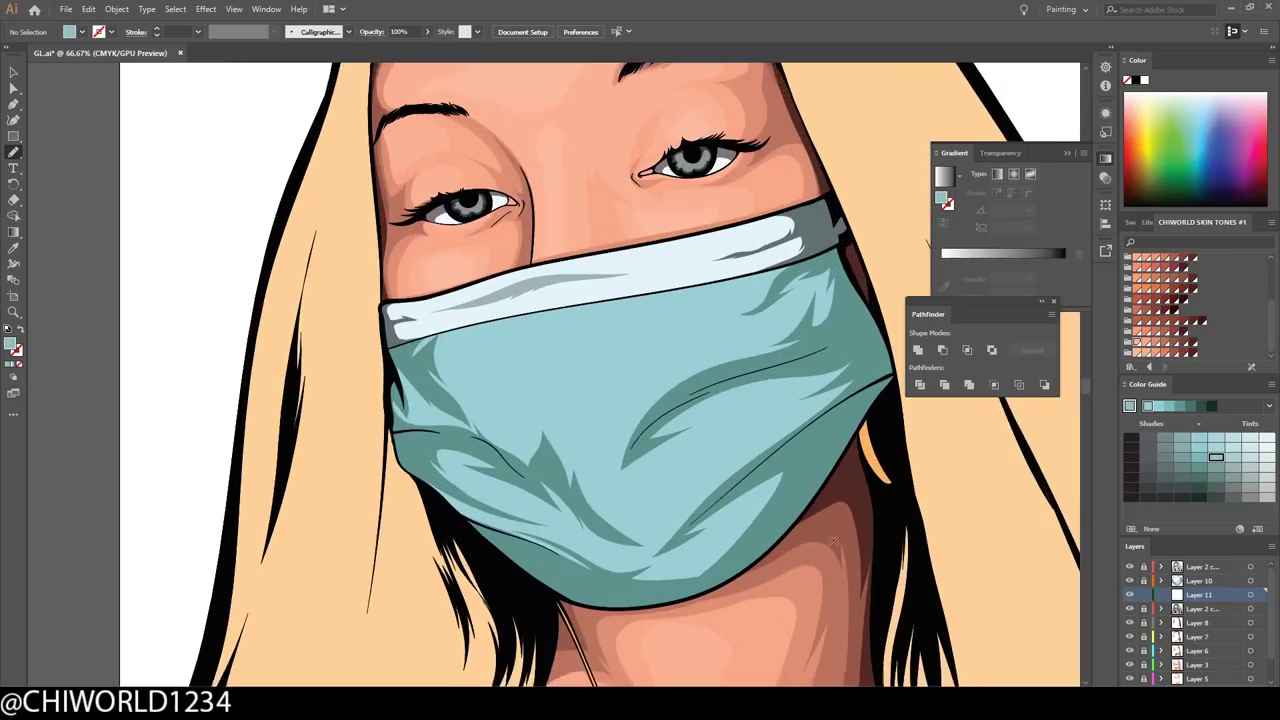
pyautogui.scroll(-1, 617, 517)
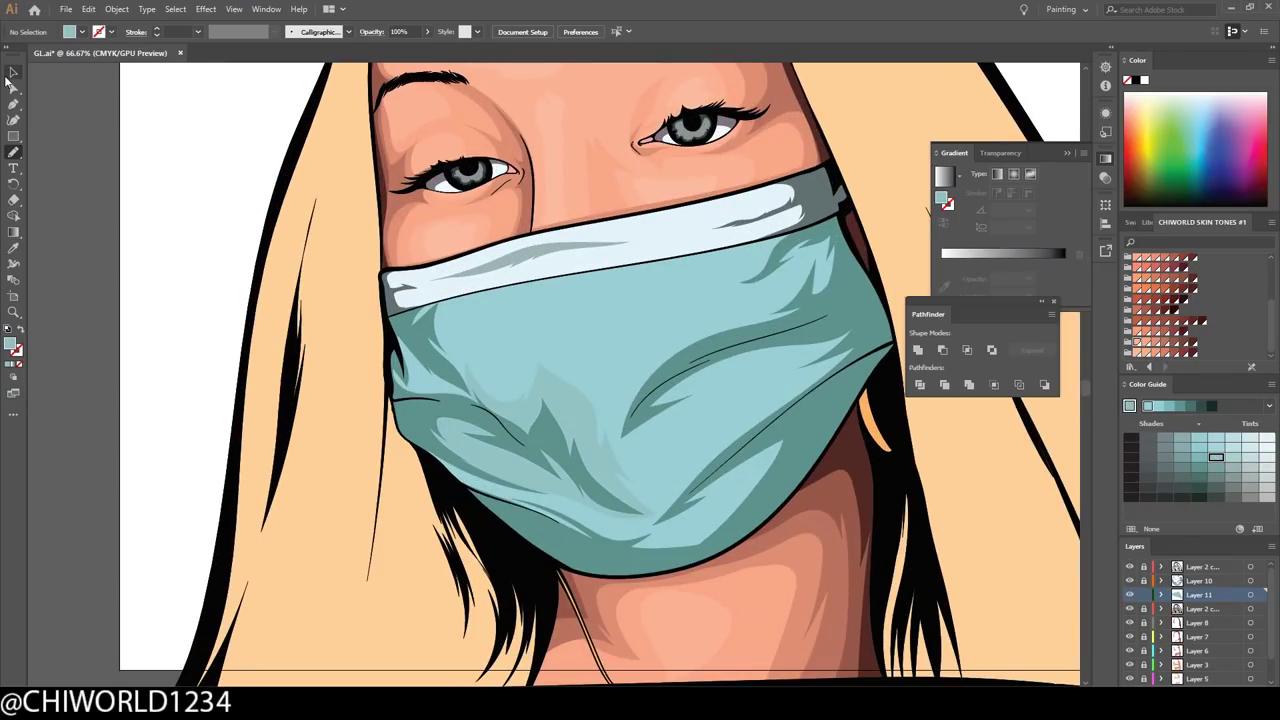
pyautogui.scroll(-3, 69, 203)
pyautogui.scroll(3, 69, 203)
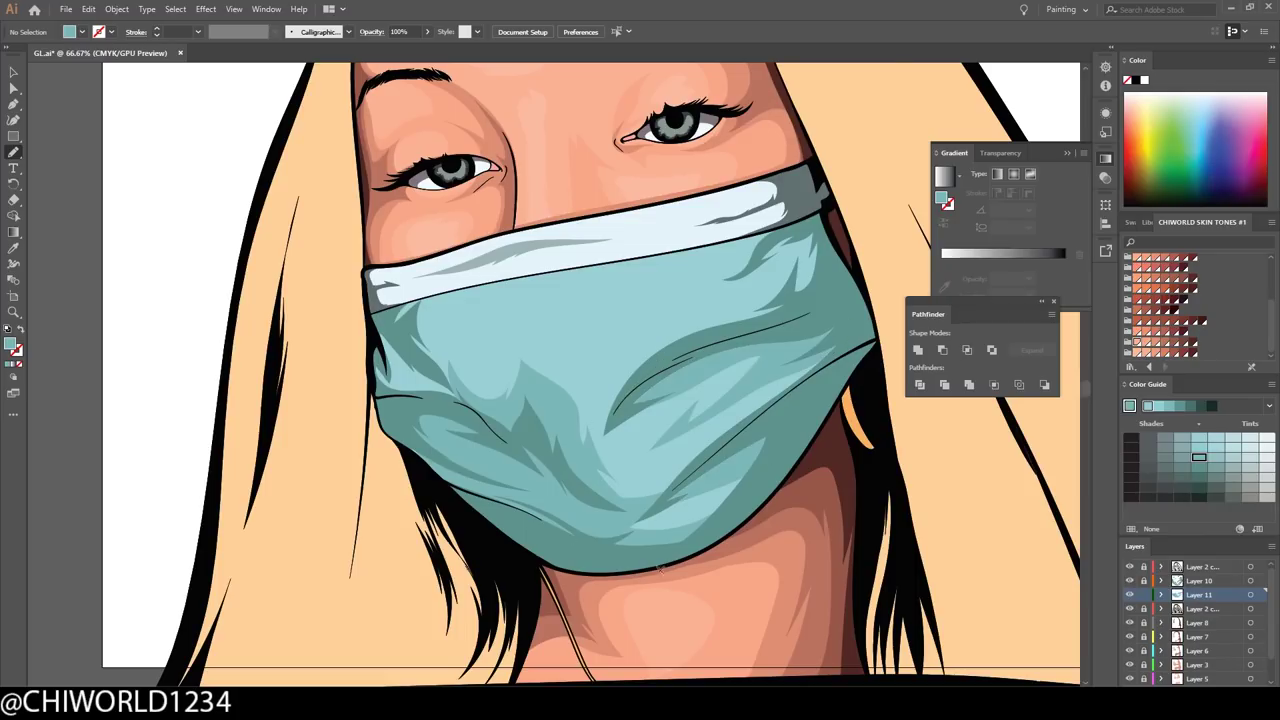
pyautogui.scroll(2, 640, 520)
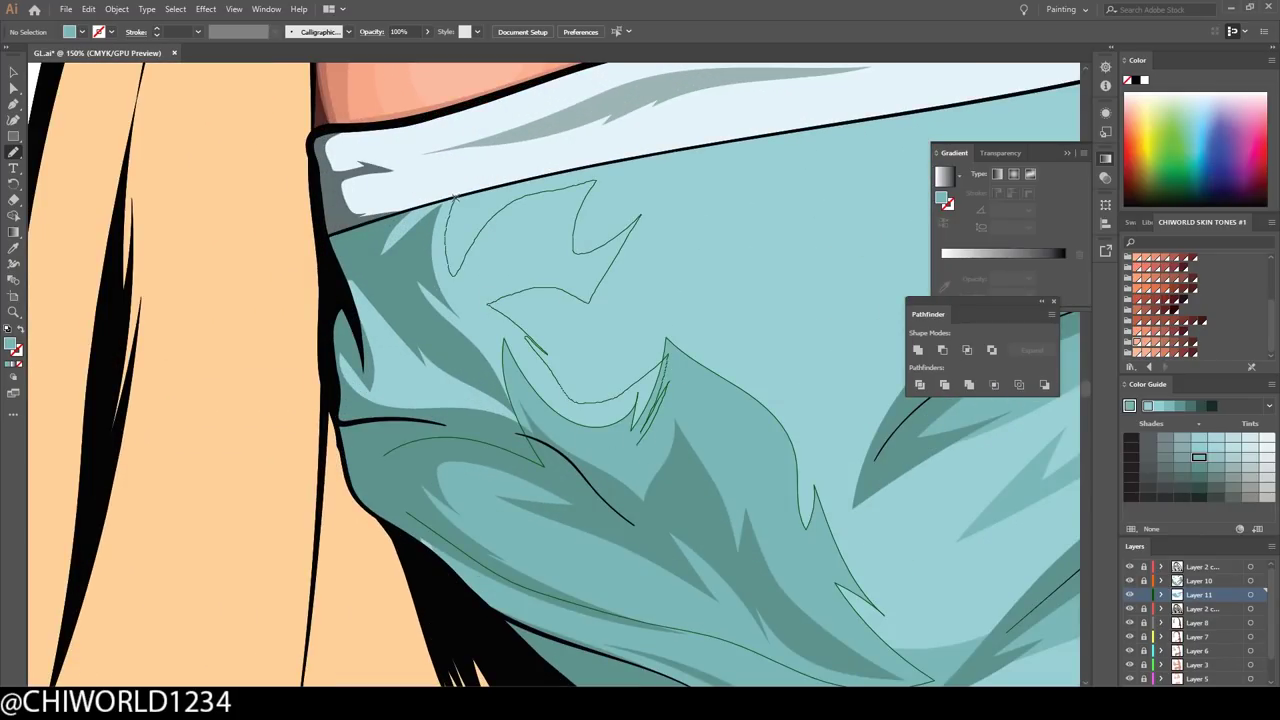
pyautogui.scroll(-3, 560, 390)
pyautogui.scroll(1, 560, 390)
pyautogui.scroll(2, 560, 390)
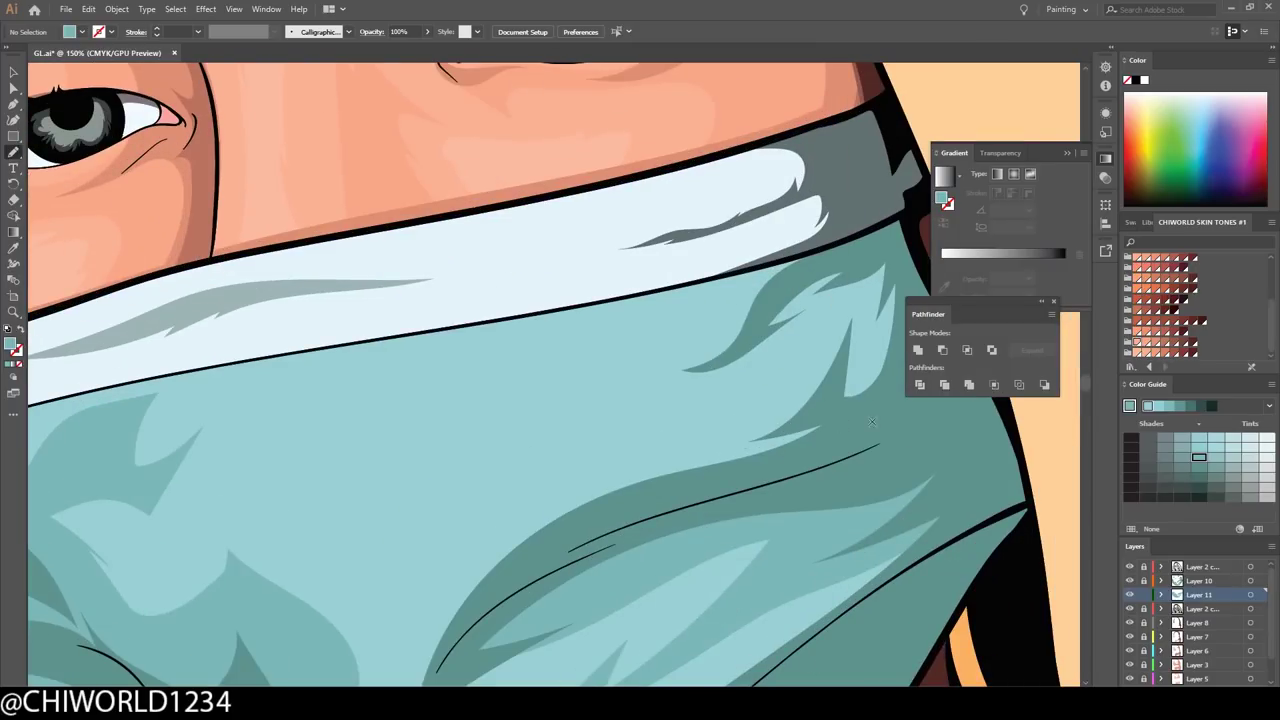
pyautogui.moveTo(876, 438); pyautogui.dragTo(557, 388)
pyautogui.scroll(-4, 540, 390)
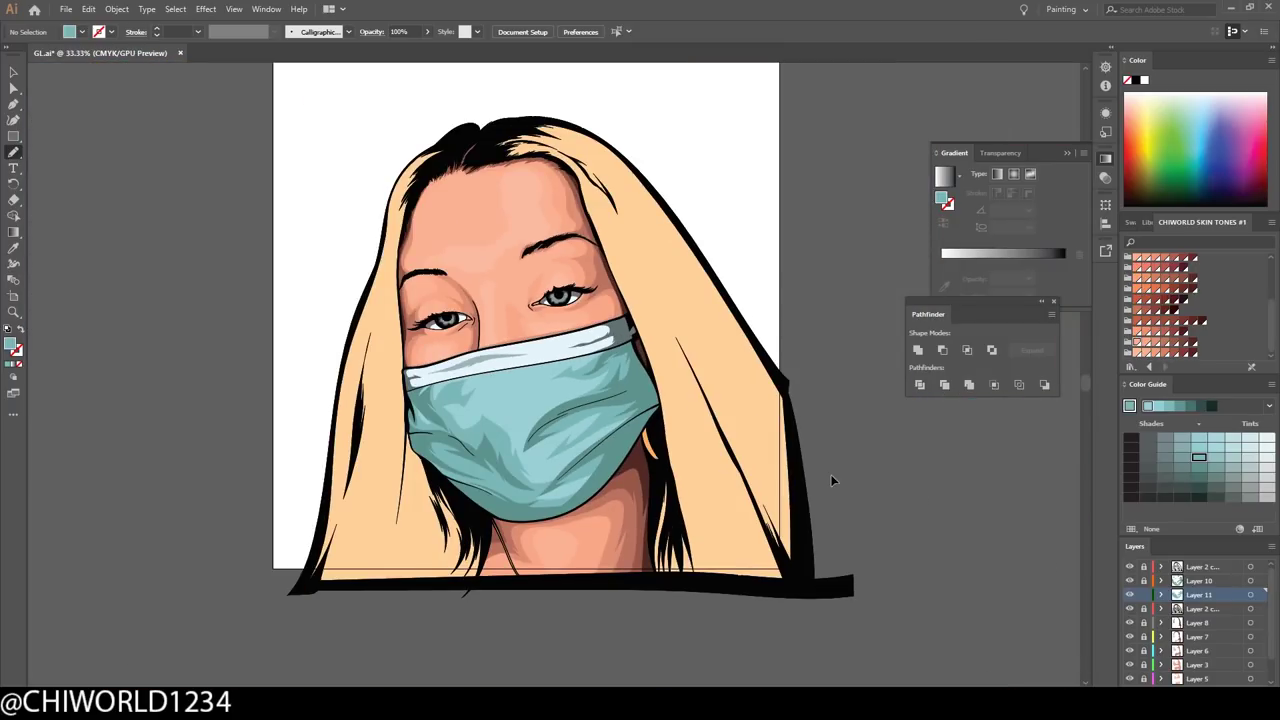
# - Pick a darker teal and draw dark shadows along the mask's lower edge and a fold
pyautogui.click(1199, 487)
pyautogui.click(1199, 580)
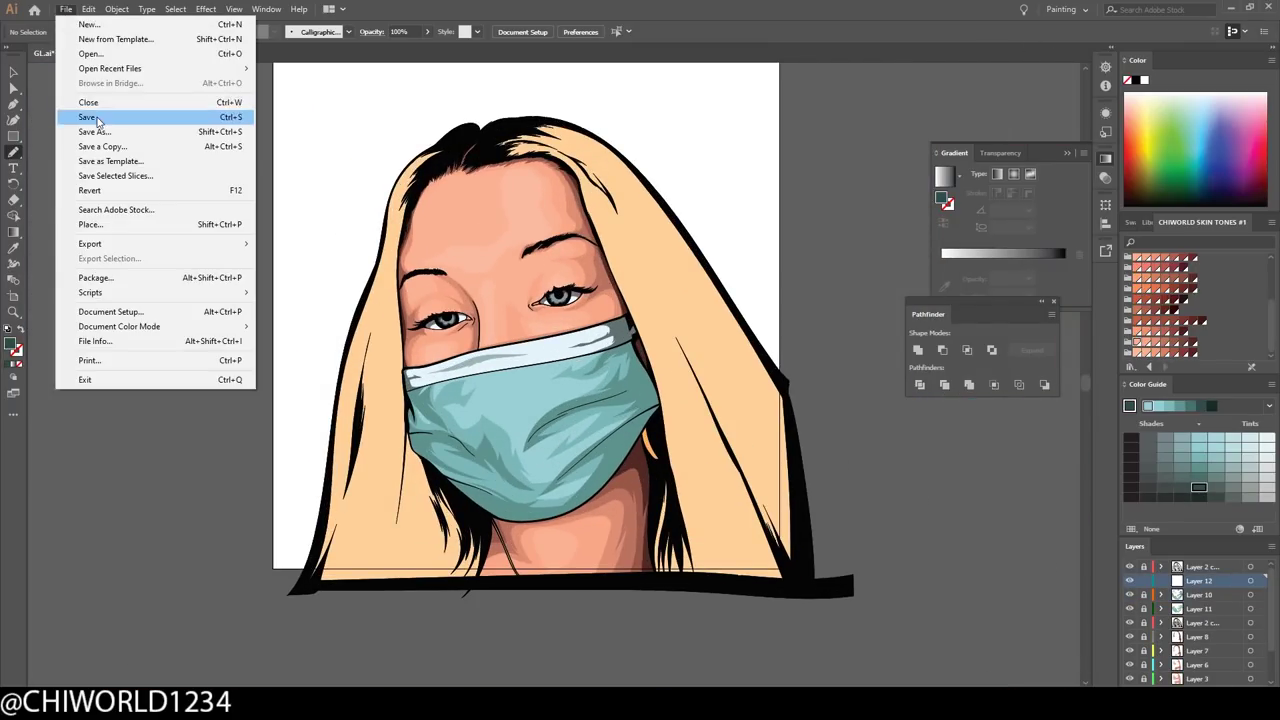
pyautogui.scroll(-2, 963, 523)
pyautogui.scroll(6, 958, 507)
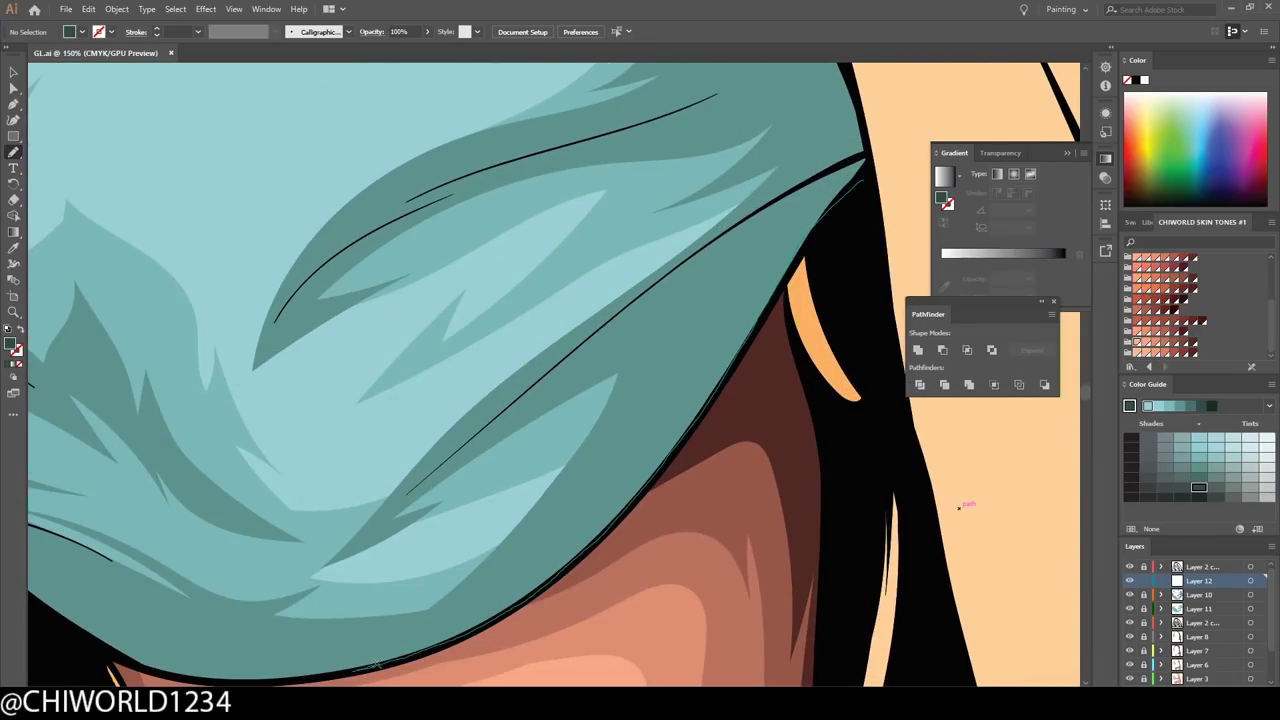
pyautogui.moveTo(566, 353); pyautogui.dragTo(760, 235)
pyautogui.scroll(1, 758, 315)
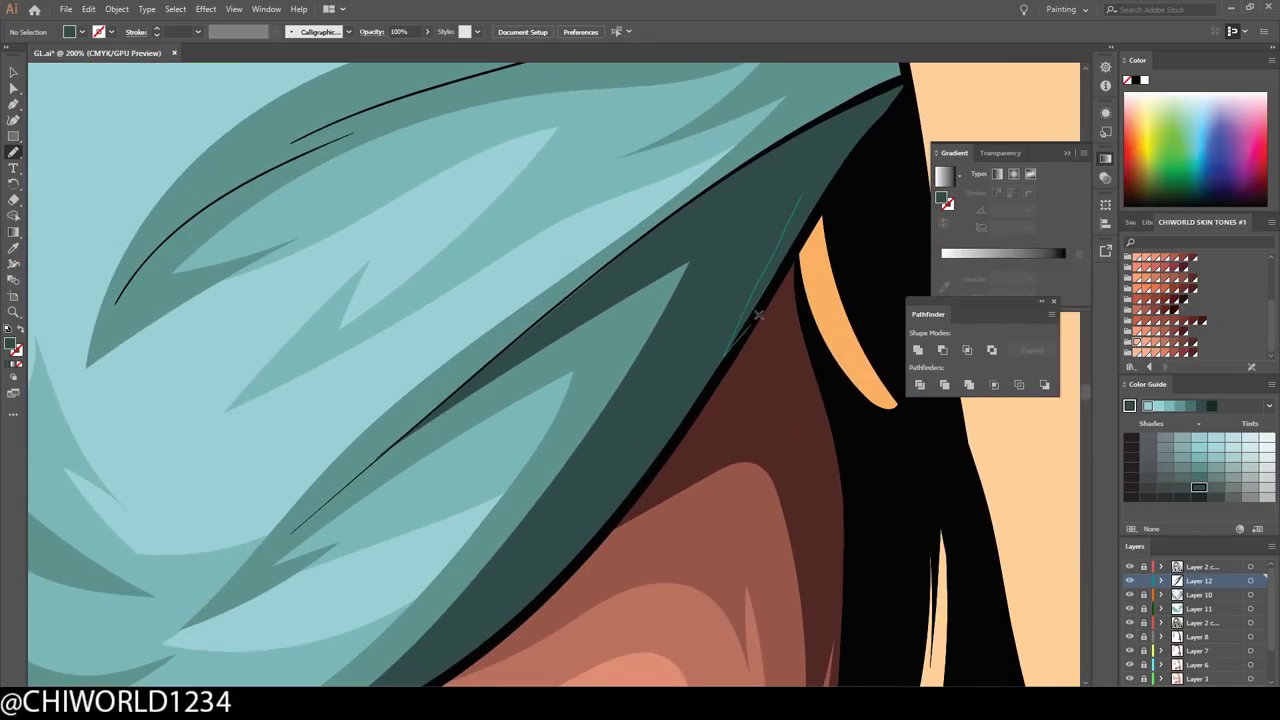
pyautogui.moveTo(280, 543); pyautogui.dragTo(280, 543)
pyautogui.scroll(3, 646, 491)
# - Add a dark teal shadow shape on the mask's side
pyautogui.moveTo(650, 505); pyautogui.dragTo(723, 349)
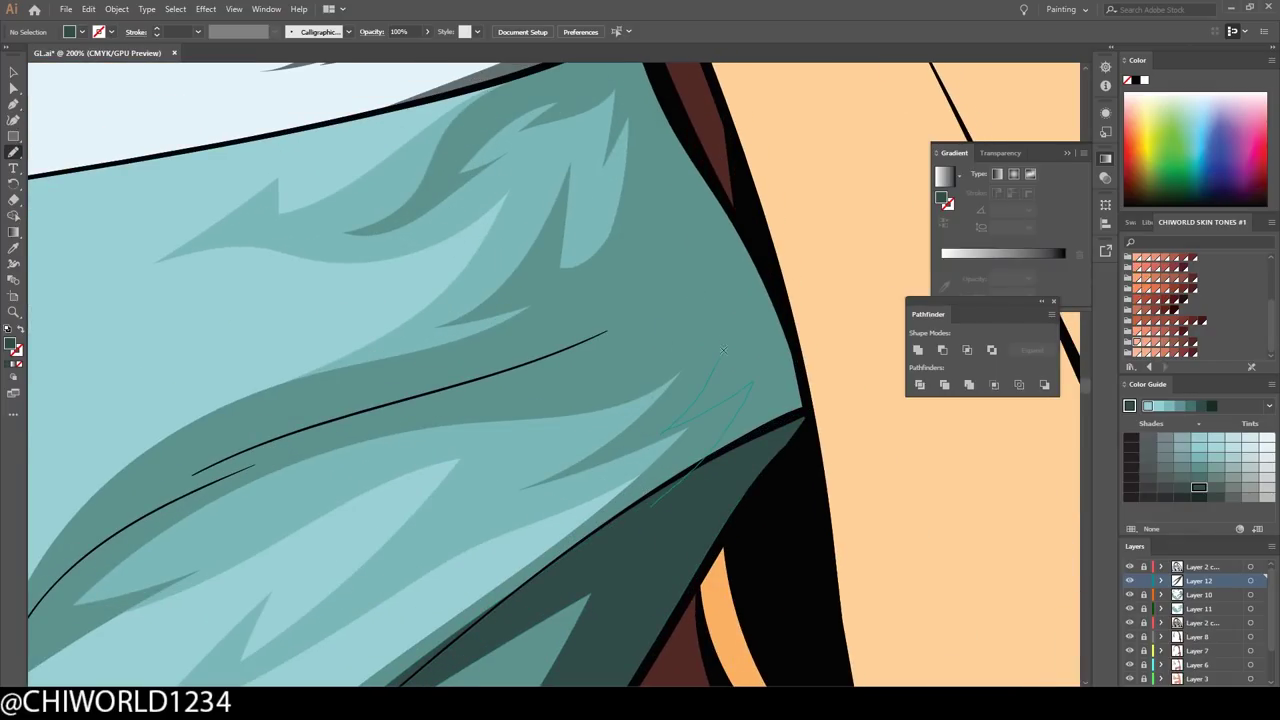
pyautogui.scroll(-3, 738, 224)
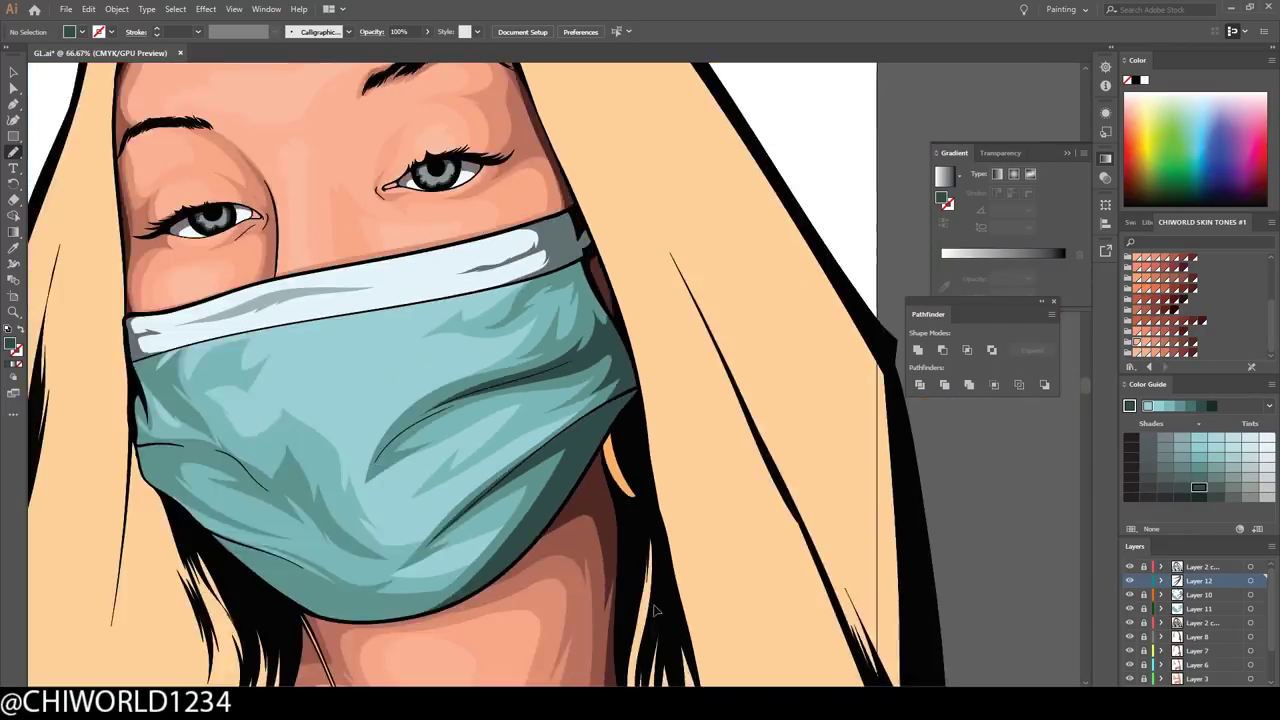
pyautogui.scroll(-2, 738, 224)
pyautogui.scroll(2, 536, 463)
pyautogui.scroll(3, 536, 463)
# - Draw thin dark teal shadows along the mask edge where it meets the hair
pyautogui.moveTo(450, 408); pyautogui.dragTo(536, 463)
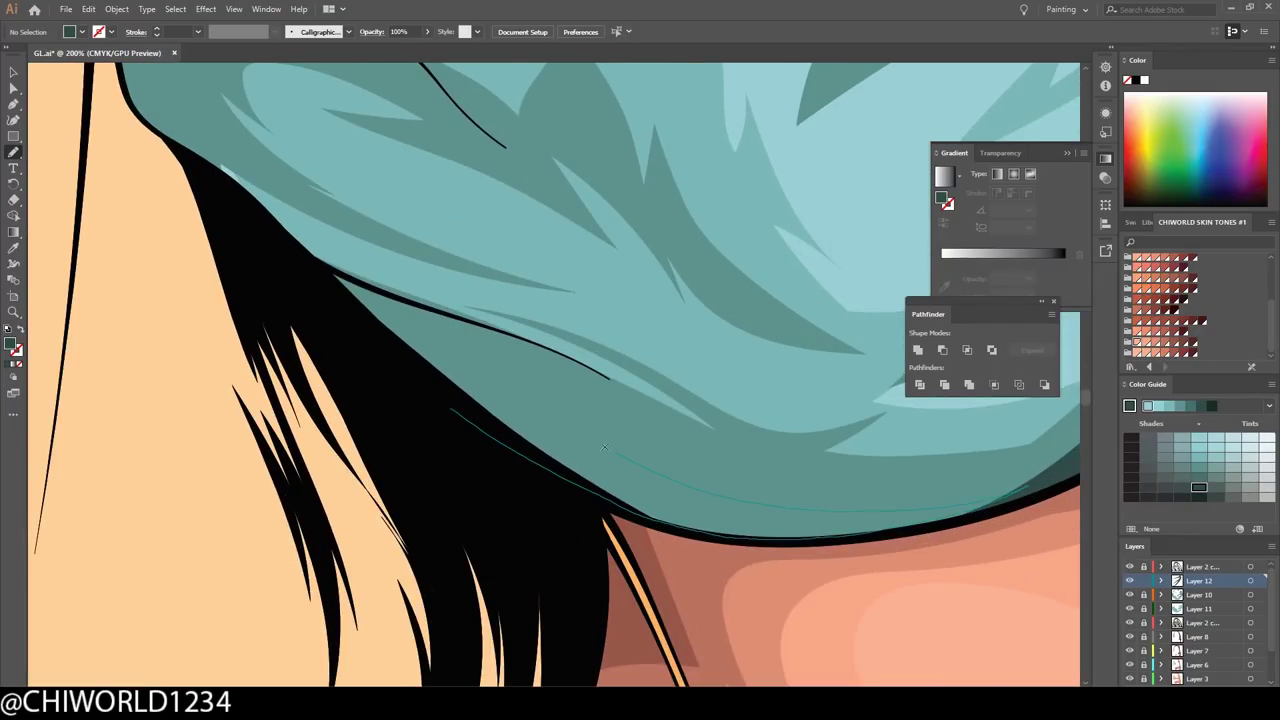
pyautogui.moveTo(318, 262); pyautogui.dragTo(318, 262)
pyautogui.hscroll(5, 823, 549)
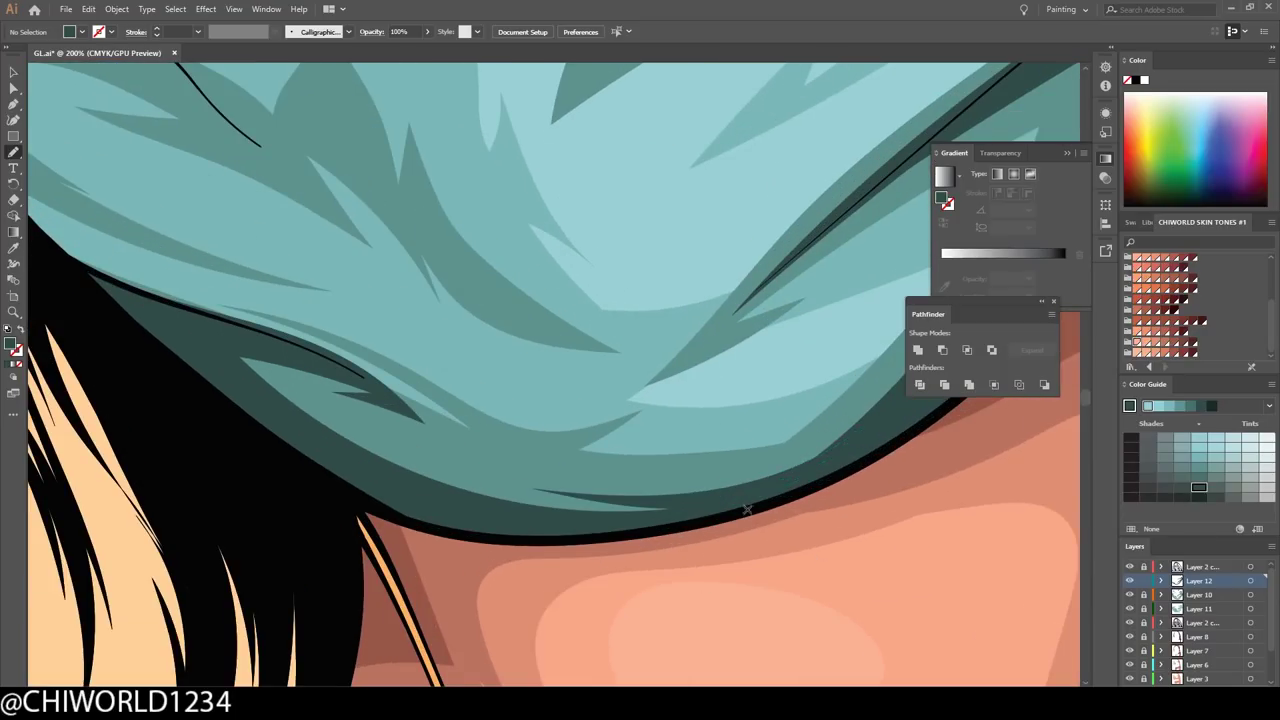
pyautogui.scroll(-6, 778, 599)
pyautogui.scroll(8, 778, 599)
pyautogui.moveTo(212, 262); pyautogui.dragTo(404, 571)
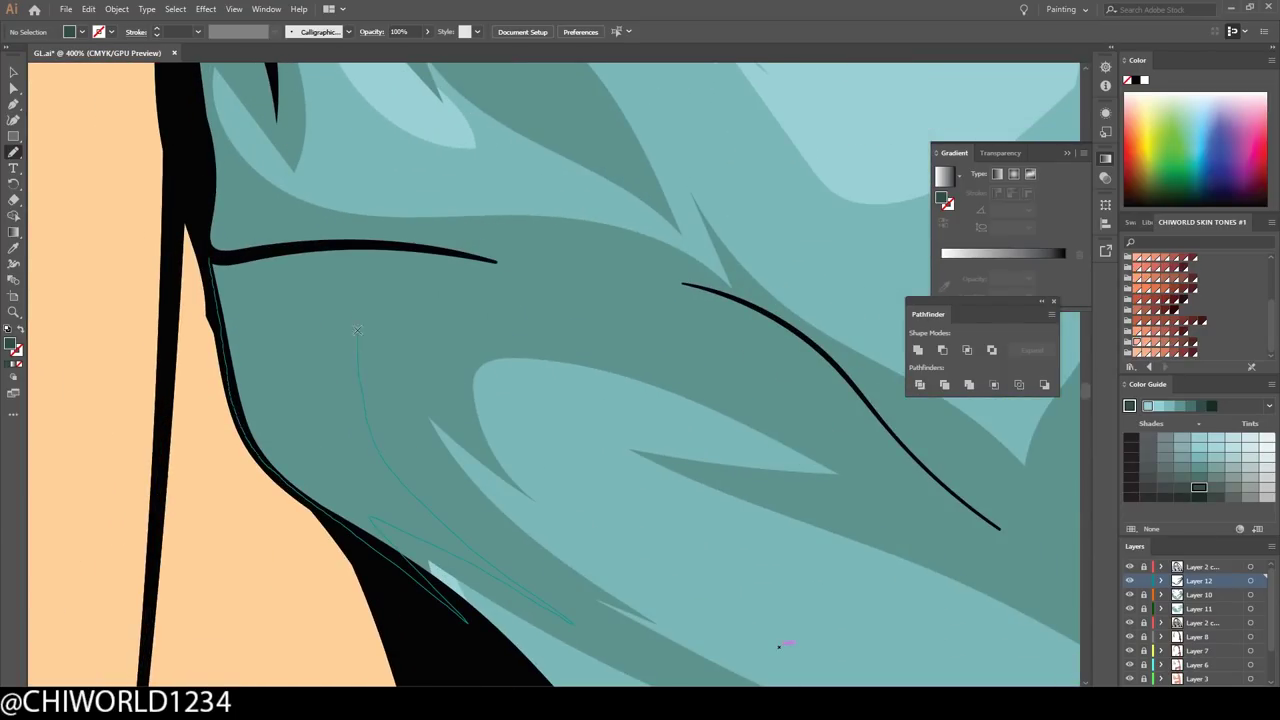
pyautogui.scroll(-6, 779, 645)
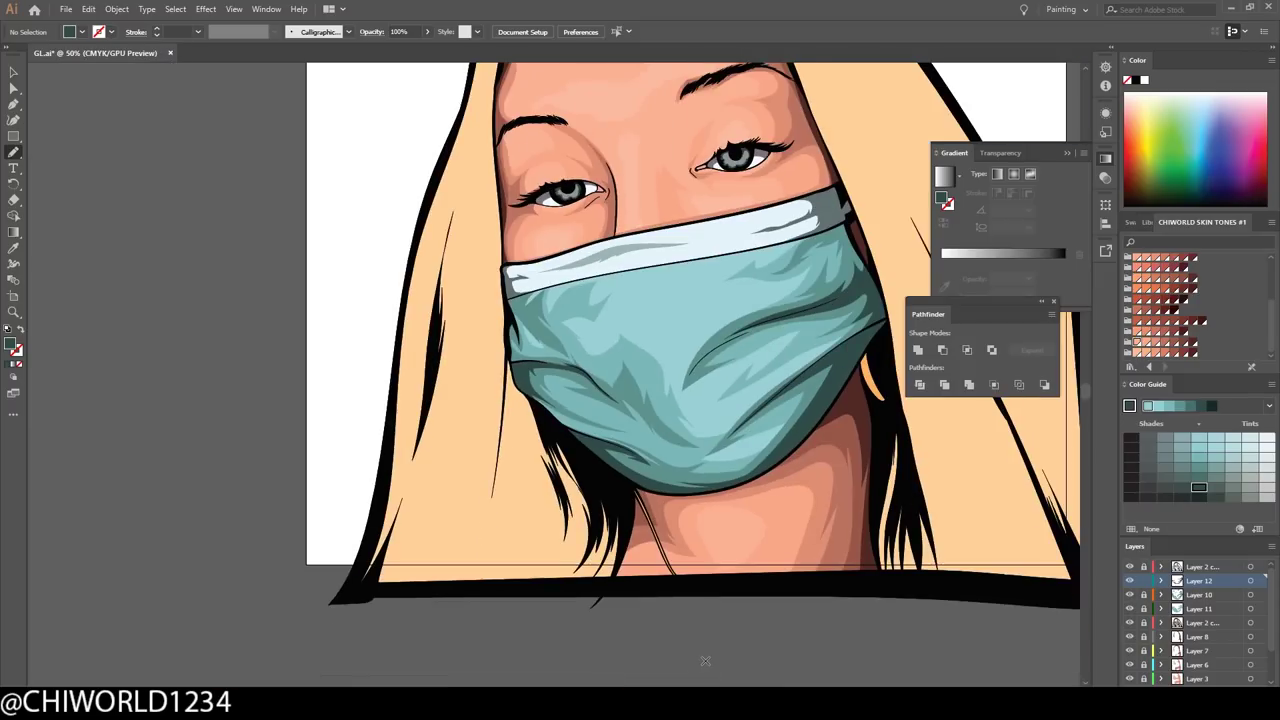
pyautogui.scroll(5, 705, 661)
pyautogui.scroll(-6, 365, 211)
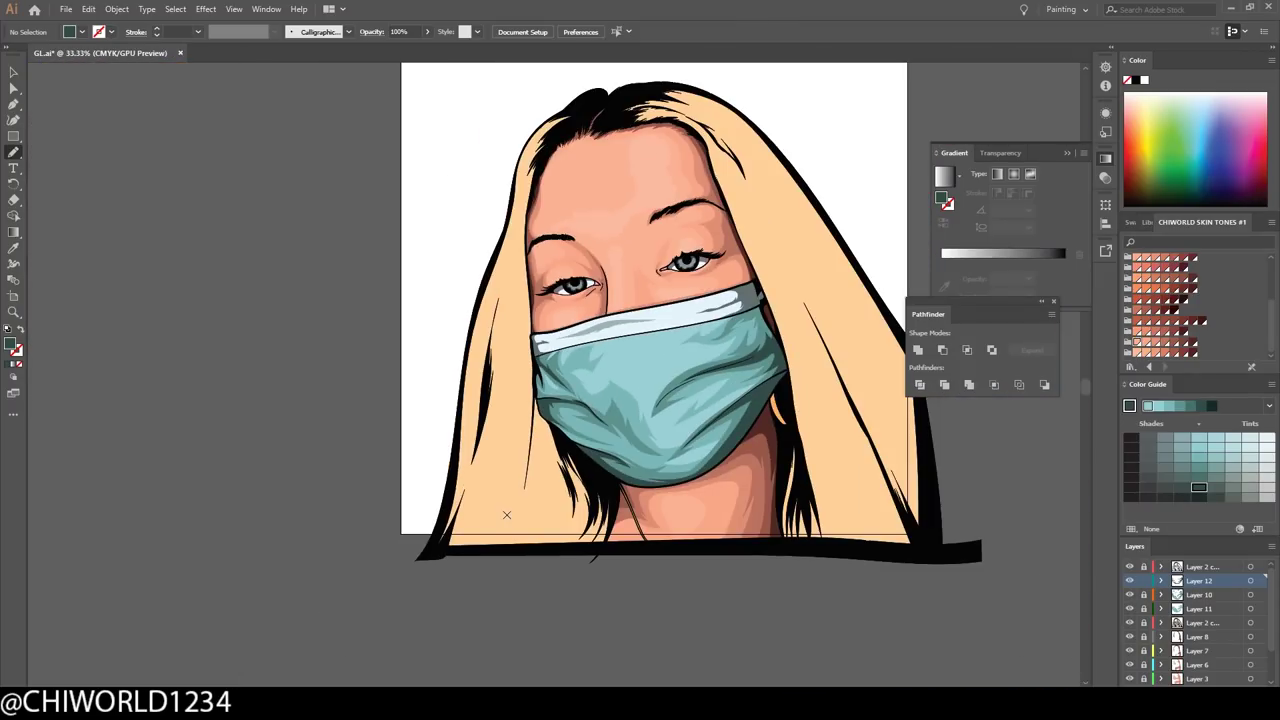
pyautogui.scroll(1, 506, 514)
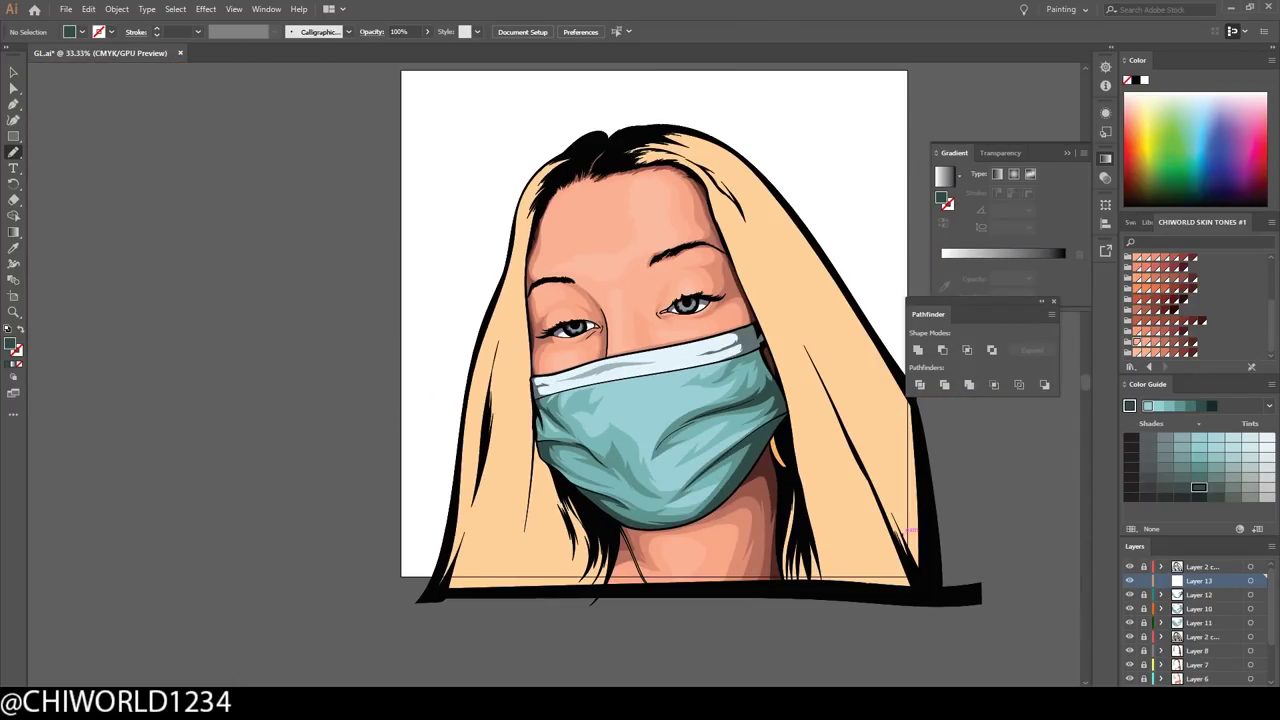
# - Sample the hair colour from the artwork and paint strands down through the hair and its ends
pyautogui.click(14, 248)
pyautogui.click(850, 430)
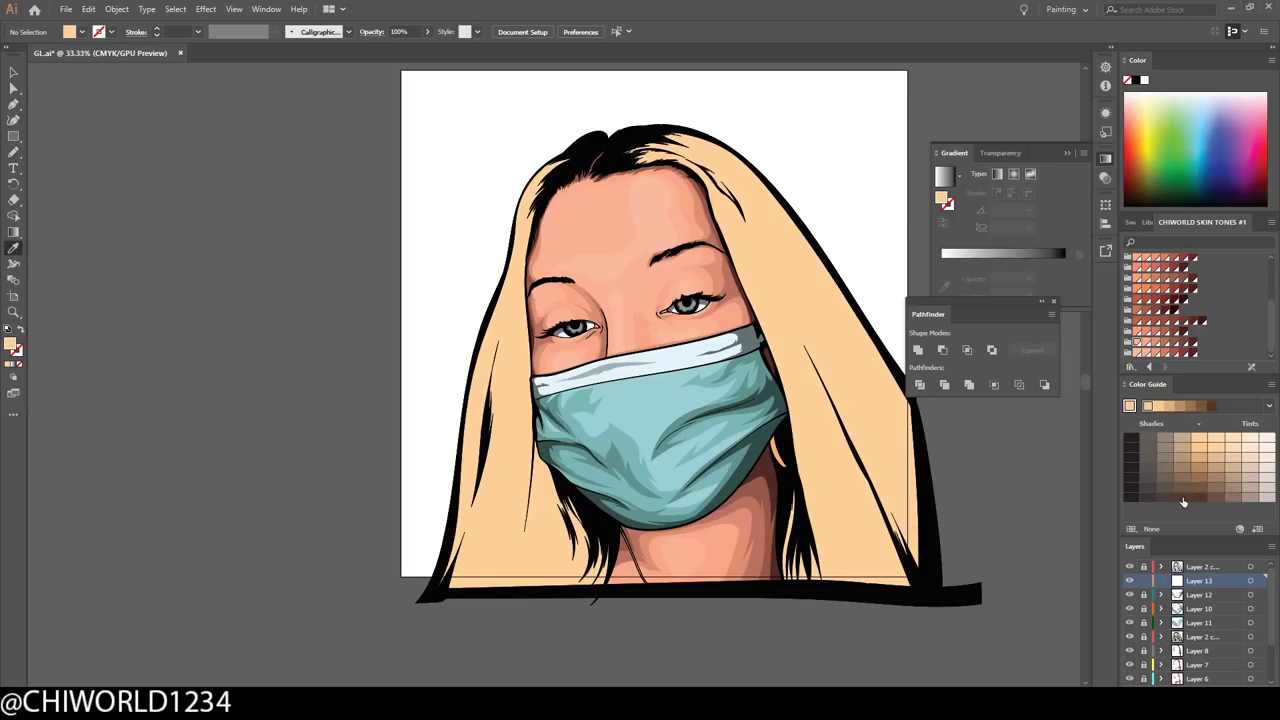
pyautogui.scroll(4, 739, 582)
pyautogui.moveTo(760, 300); pyautogui.dragTo(620, 600)
pyautogui.moveTo(700, 400)
pyautogui.mouseDown()
pyautogui.moveTo(640, 580)
pyautogui.moveTo(600, 590)
pyautogui.mouseUp()
pyautogui.scroll(-3, 524, 346)
pyautogui.scroll(4, 771, 449)
pyautogui.moveTo(775, 430); pyautogui.dragTo(715, 570)
pyautogui.moveTo(665, 635); pyautogui.dragTo(683, 398)
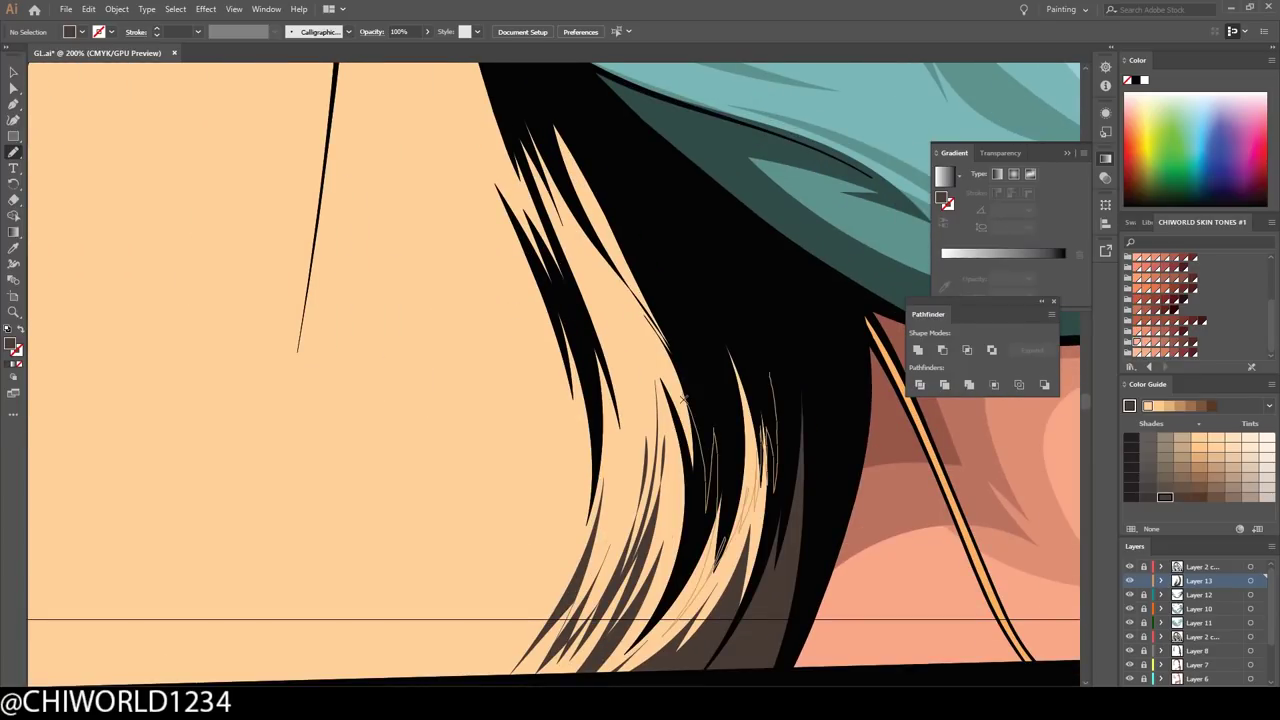
pyautogui.moveTo(650, 485); pyautogui.dragTo(555, 230)
# - Paint thin strands into the hair beside the mask and across the lower hair
pyautogui.scroll(-3, 759, 607)
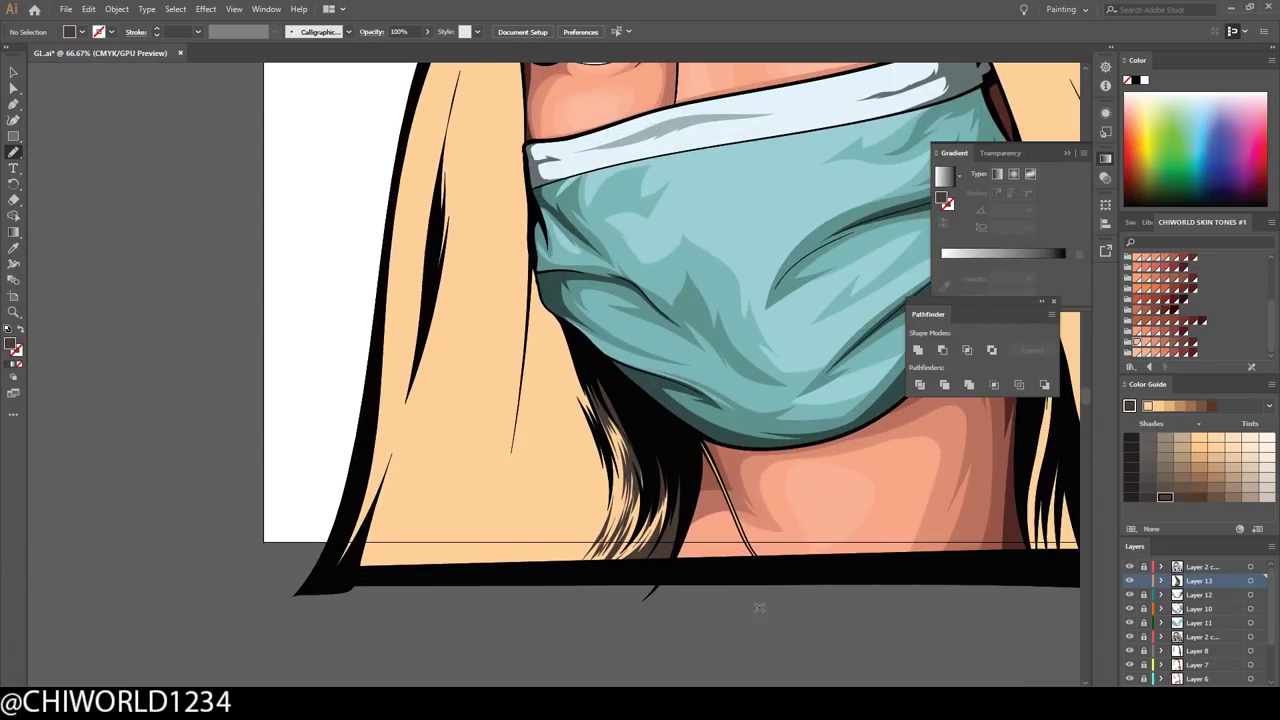
pyautogui.moveTo(560, 390); pyautogui.dragTo(545, 335)
pyautogui.moveTo(544, 350); pyautogui.dragTo(494, 515)
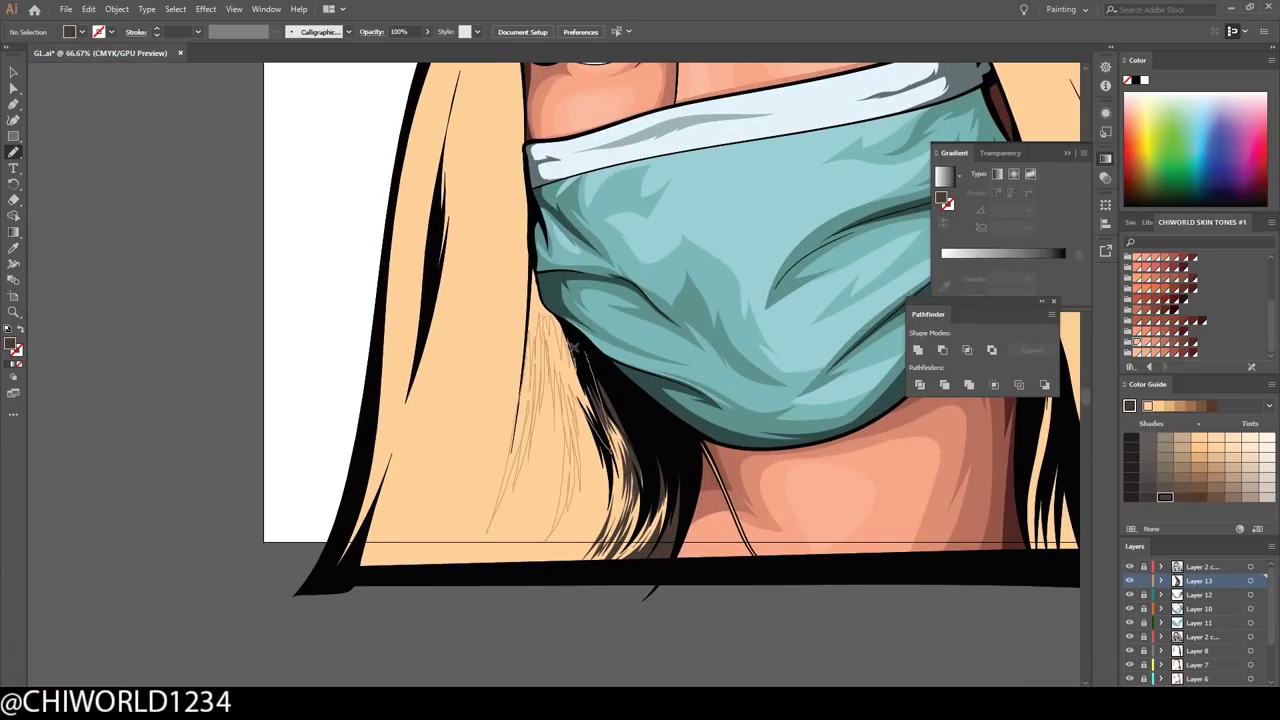
pyautogui.scroll(3, 572, 345)
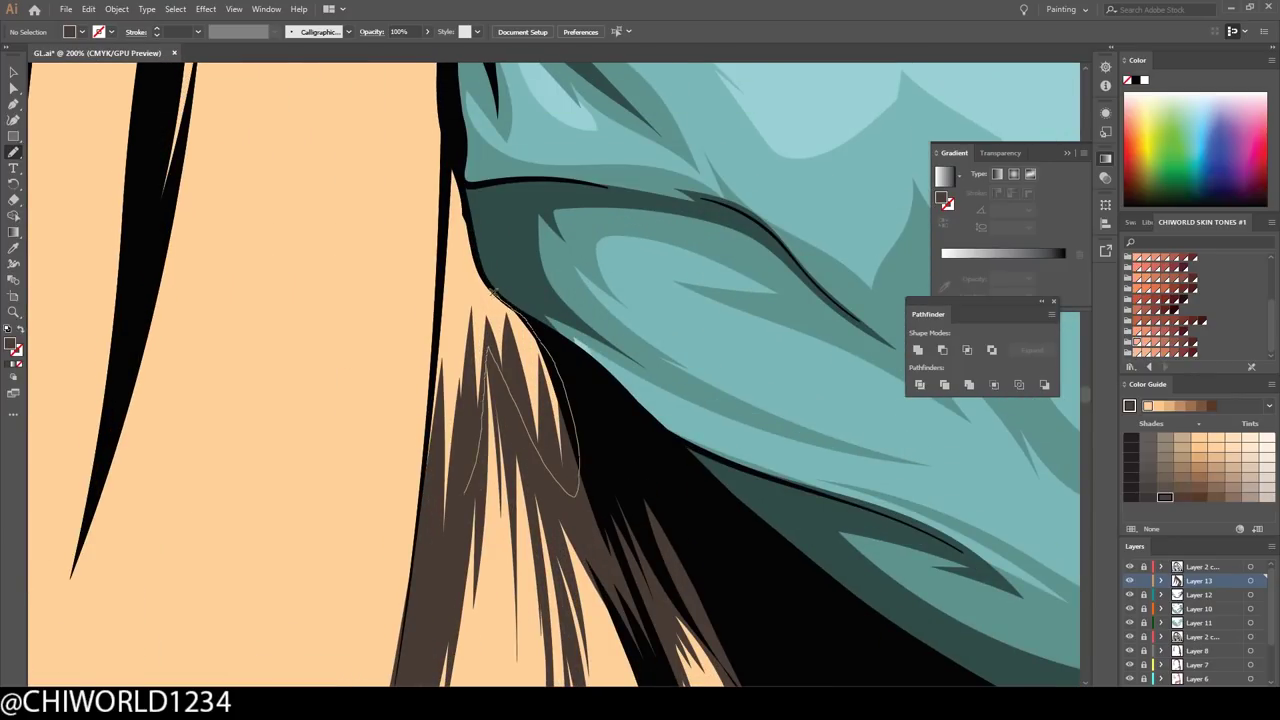
pyautogui.scroll(-5, 490, 292)
pyautogui.scroll(5, 652, 406)
pyautogui.moveTo(655, 490); pyautogui.dragTo(650, 311)
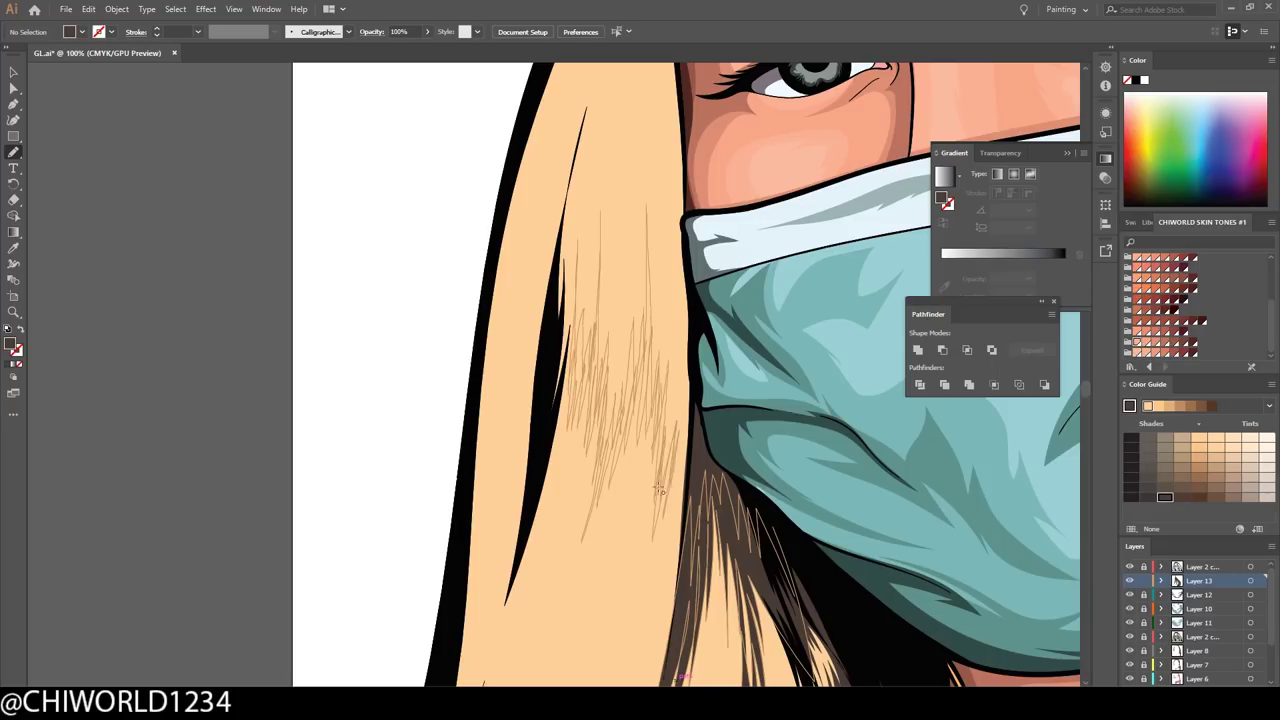
pyautogui.scroll(-5, 659, 489)
pyautogui.scroll(5, 560, 420)
pyautogui.moveTo(592, 618); pyautogui.dragTo(554, 436)
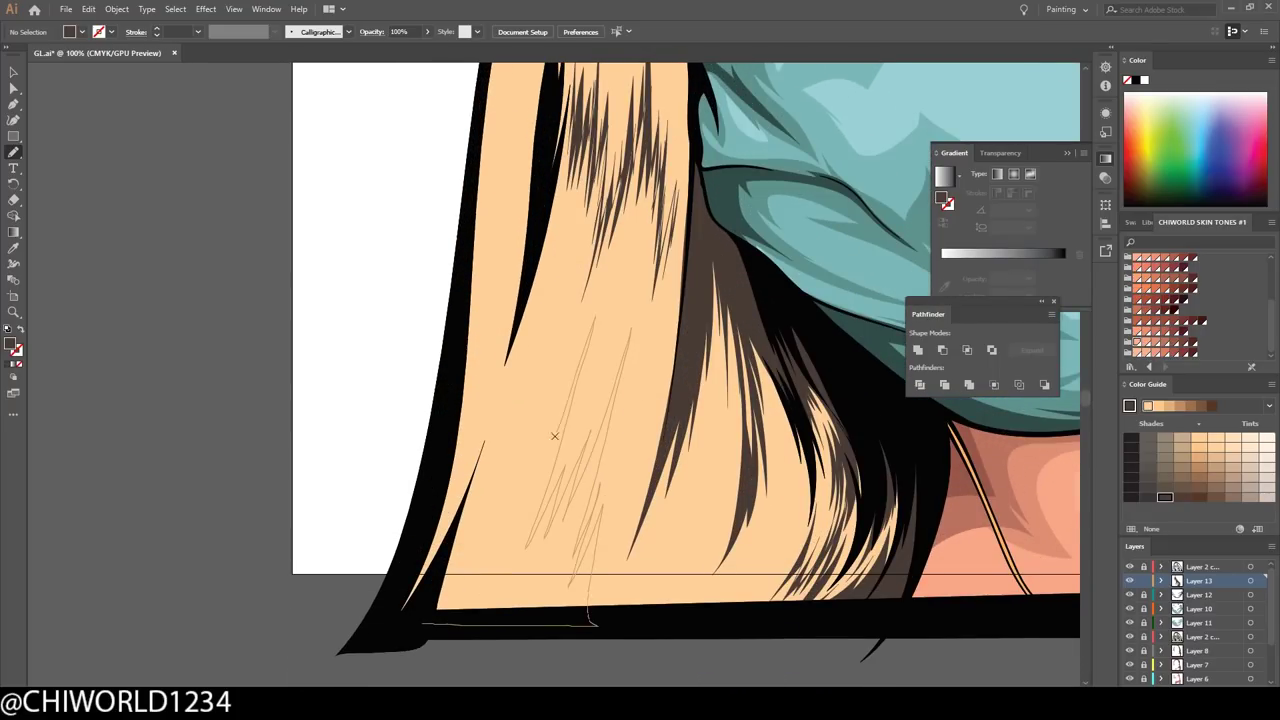
pyautogui.moveTo(540, 570); pyautogui.dragTo(550, 210)
pyautogui.scroll(-5, 540, 350)
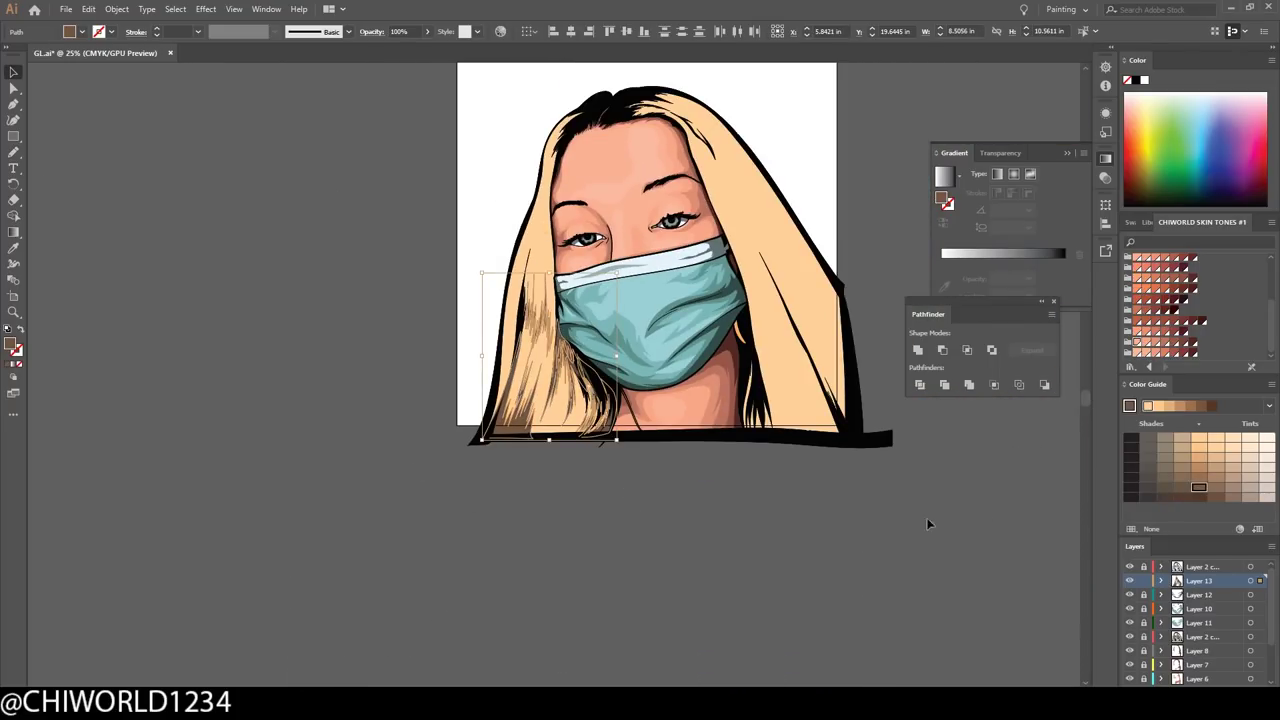
pyautogui.scroll(3, 900, 500)
pyautogui.scroll(1, 886, 474)
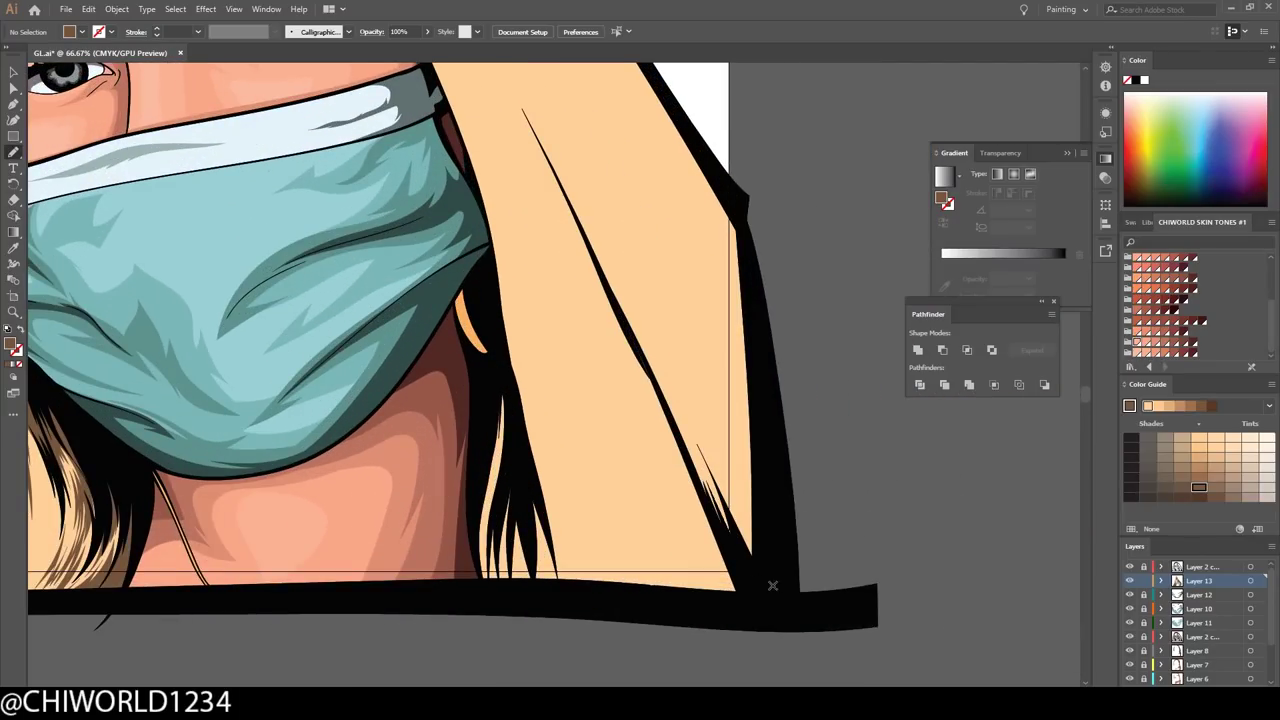
# - Paint brown shadow strands down the hair and along the left hairline, with one black strand
pyautogui.moveTo(653, 307); pyautogui.dragTo(743, 585)
pyautogui.moveTo(569, 344); pyautogui.dragTo(563, 318)
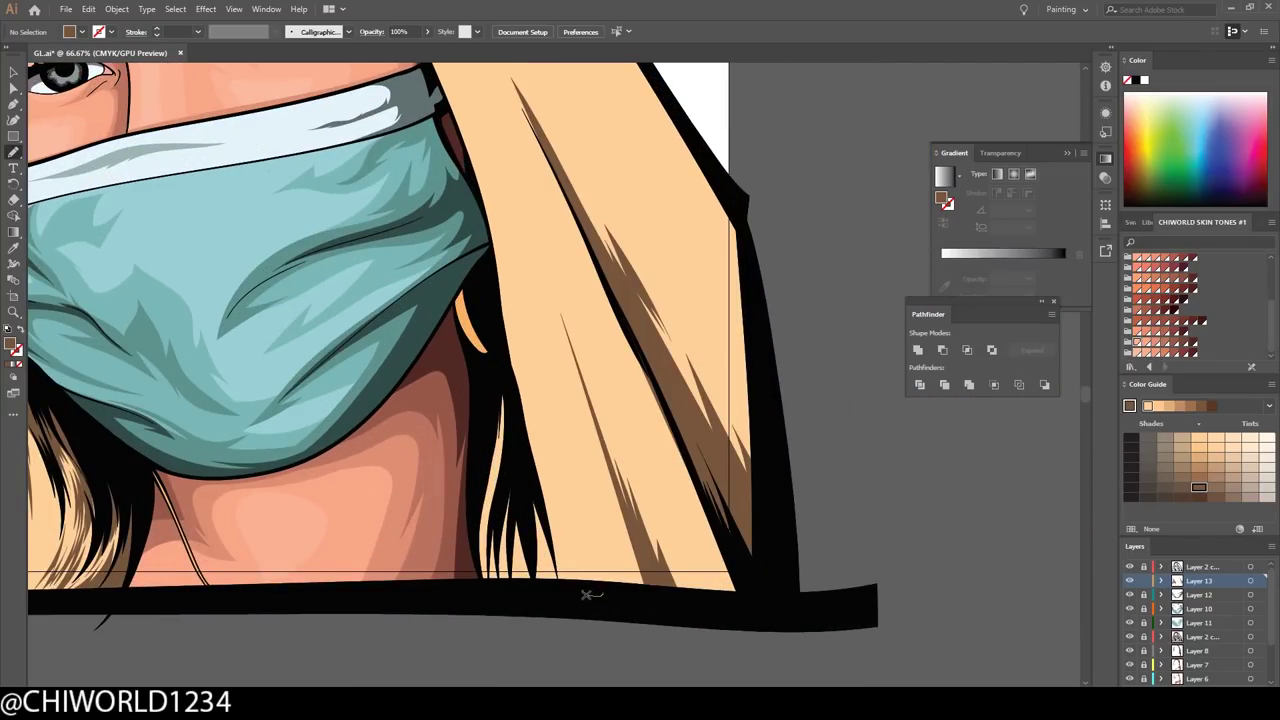
pyautogui.moveTo(480, 572); pyautogui.dragTo(484, 568)
pyautogui.hotkey('ctrl', '0')
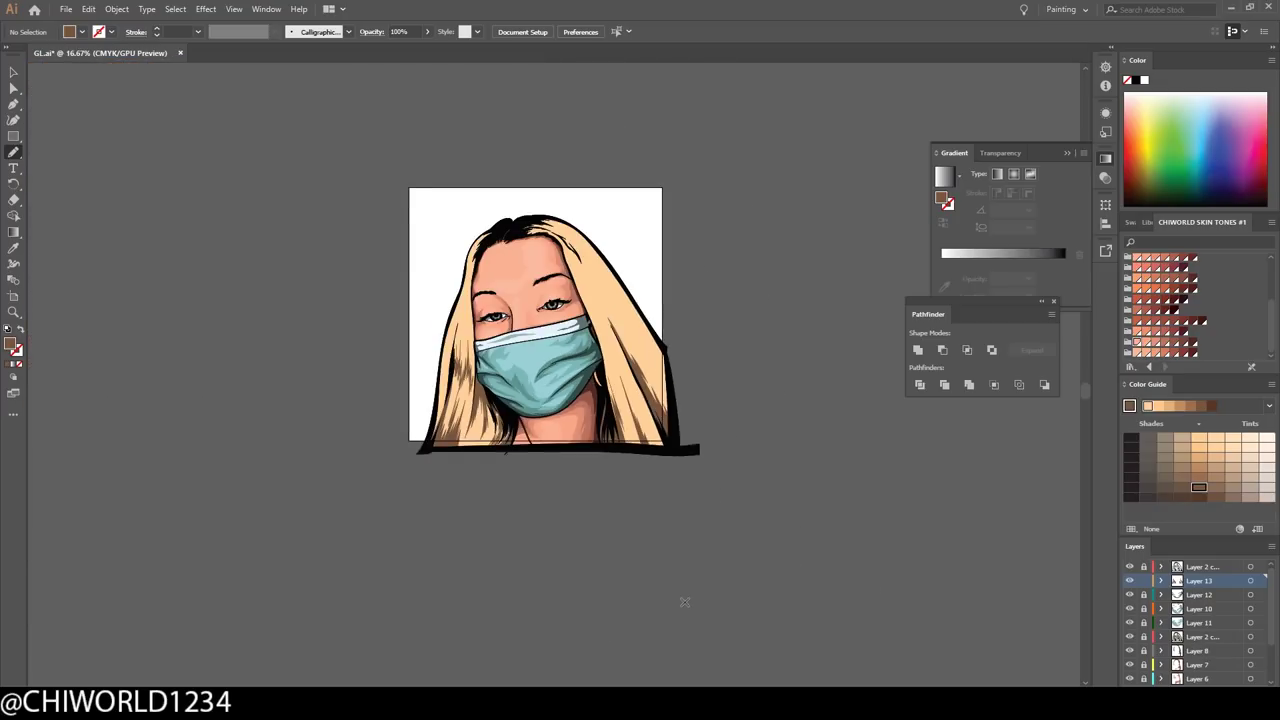
pyautogui.scroll(5, 494, 253)
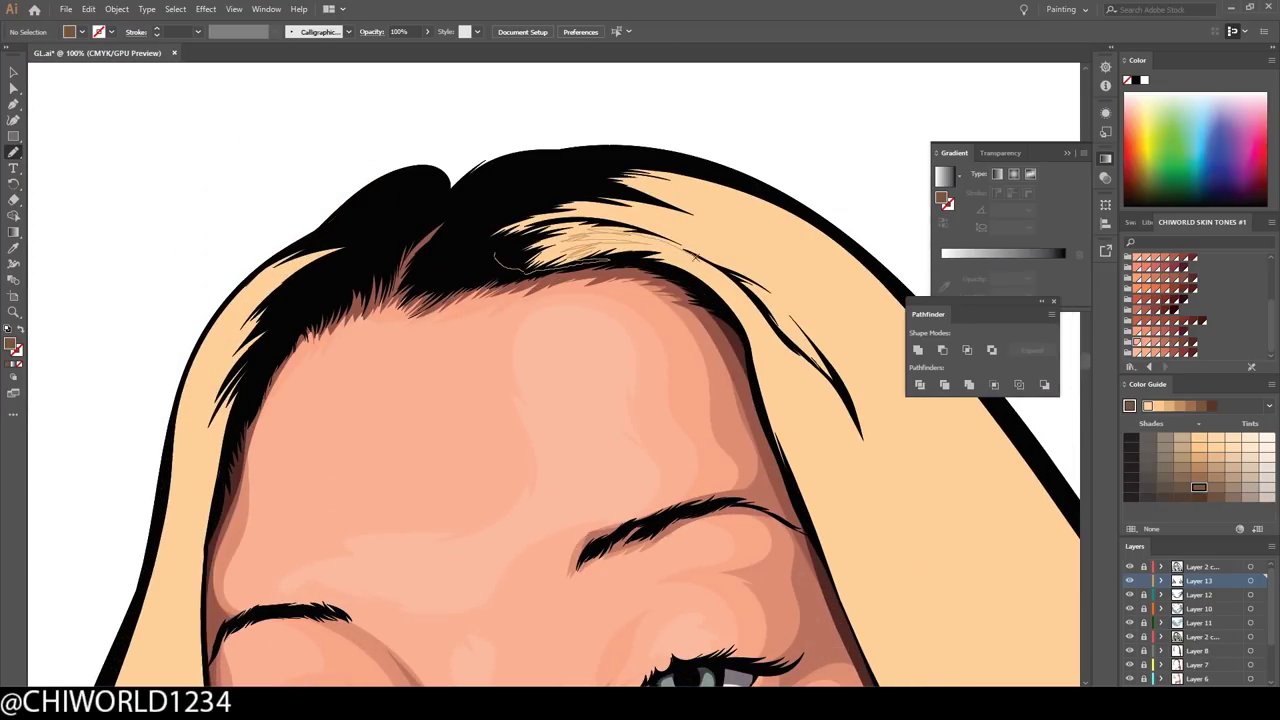
pyautogui.moveTo(746, 200); pyautogui.dragTo(500, 232)
pyautogui.scroll(-3, 500, 232)
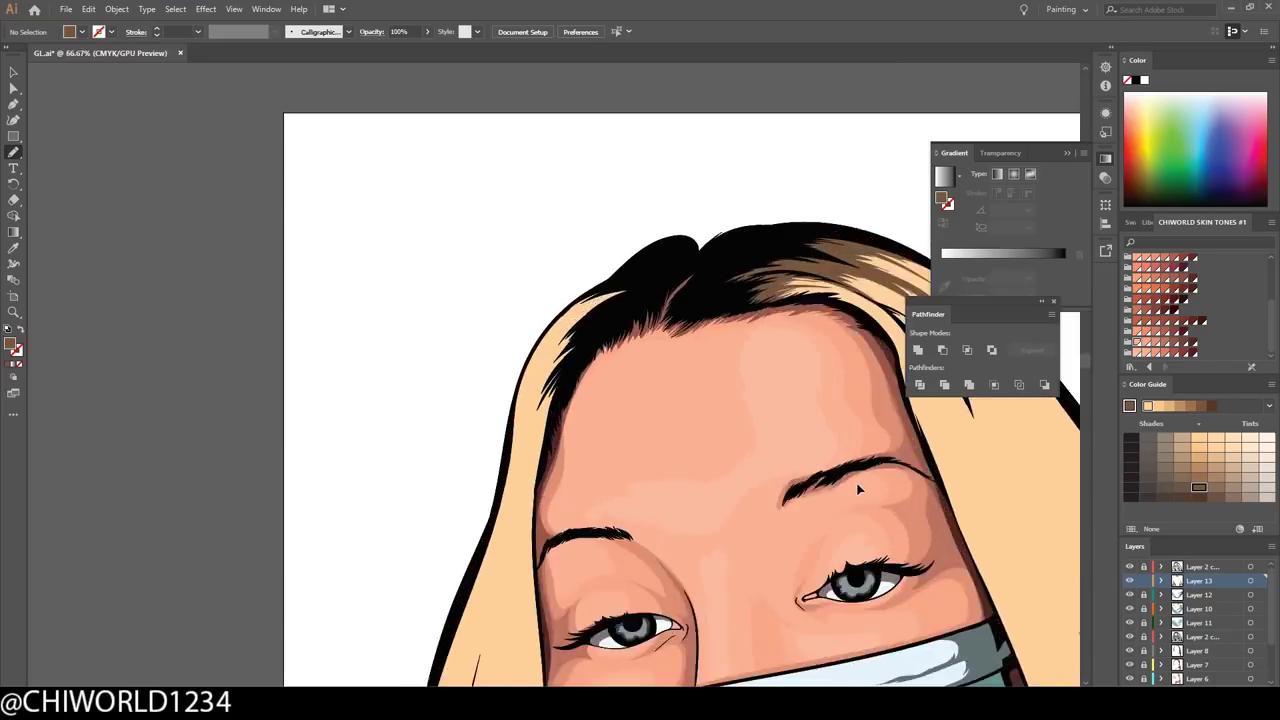
pyautogui.scroll(5, 525, 405)
pyautogui.moveTo(618, 298); pyautogui.dragTo(525, 405)
pyautogui.moveTo(756, 136); pyautogui.dragTo(754, 134)
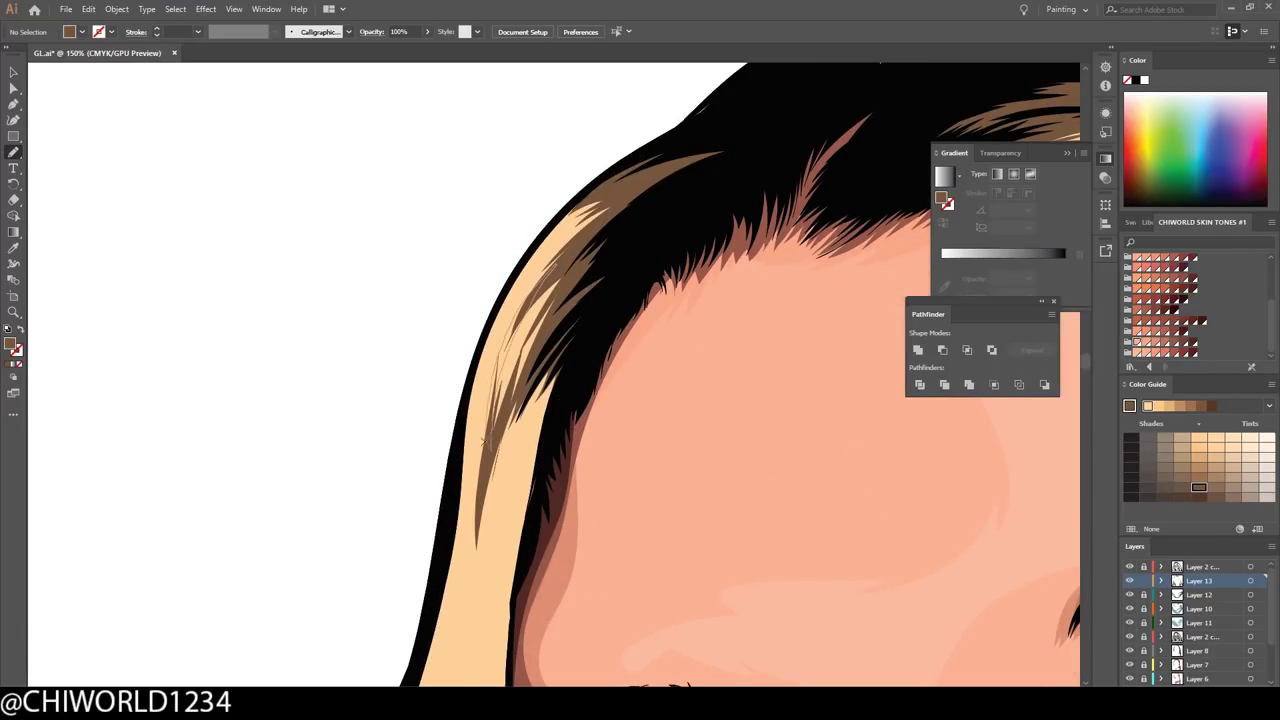
# - Add dark shadow strands at the top and right of the hair, checking the full portrait
pyautogui.hotkey('ctrl', '0')
pyautogui.scroll(5, 636, 382)
pyautogui.moveTo(638, 386); pyautogui.dragTo(597, 545)
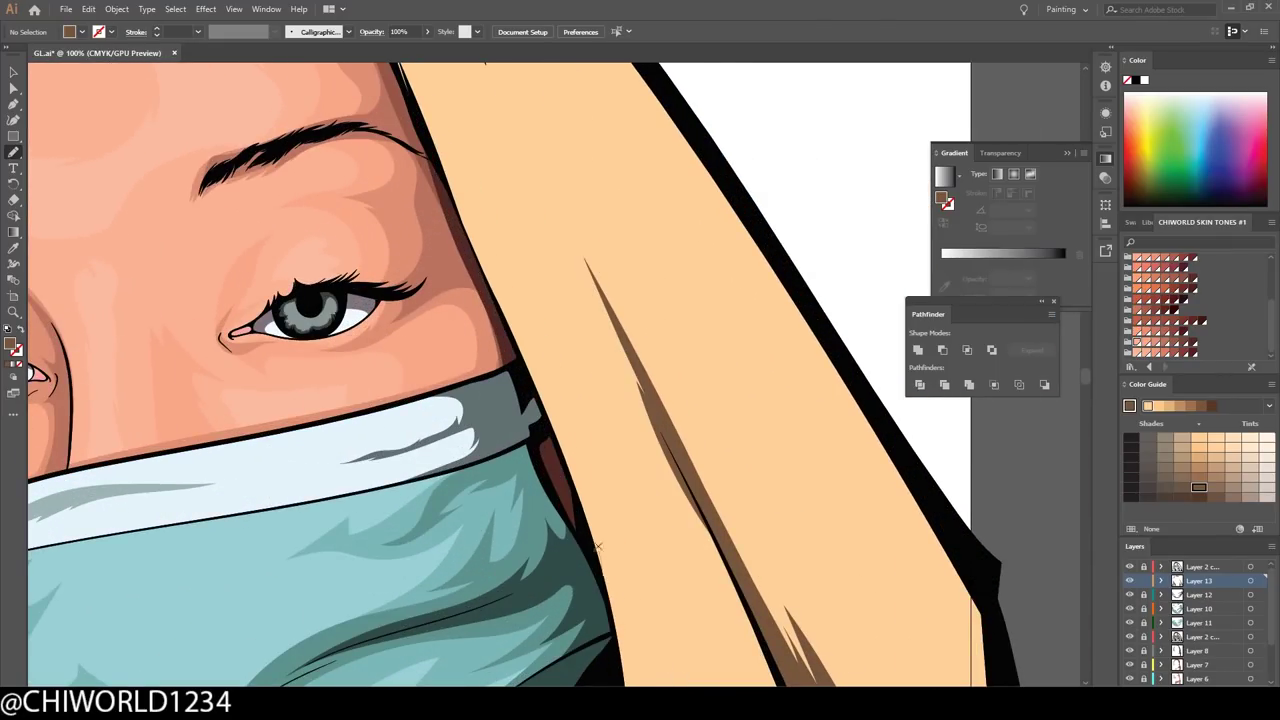
pyautogui.hotkey('ctrl', '0')
pyautogui.scroll(5, 455, 537)
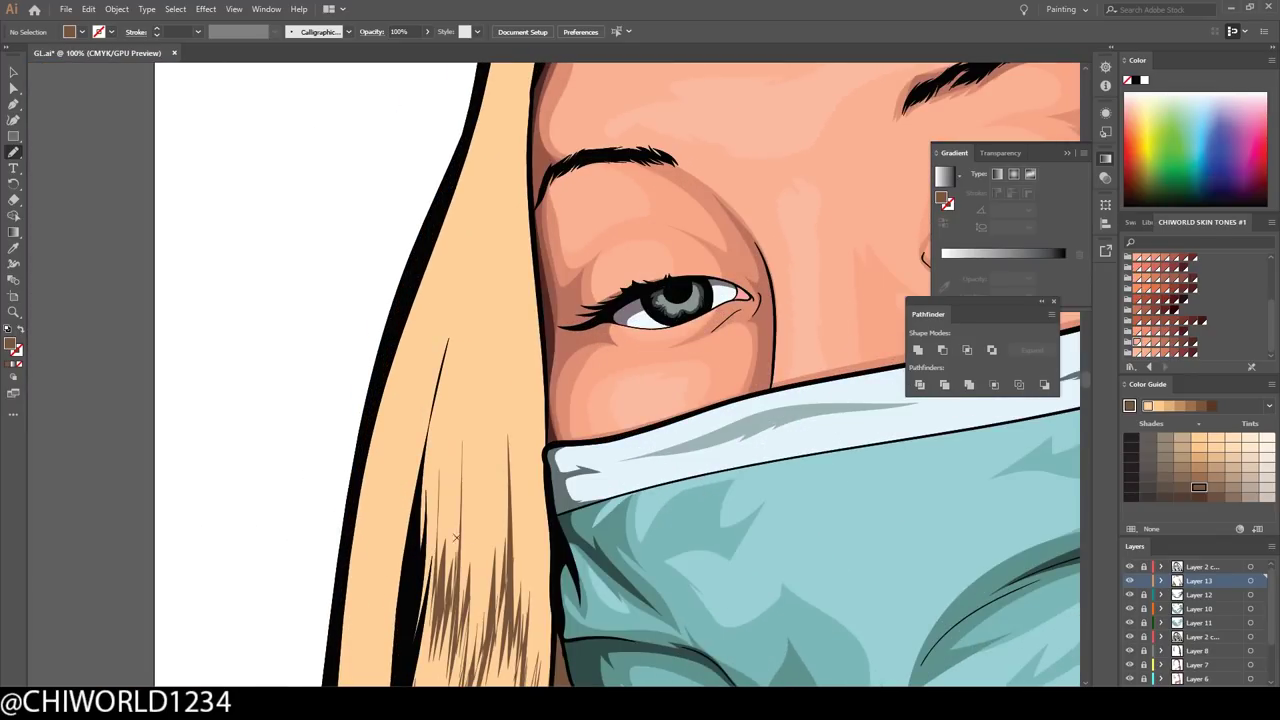
pyautogui.hotkey('ctrl', '0')
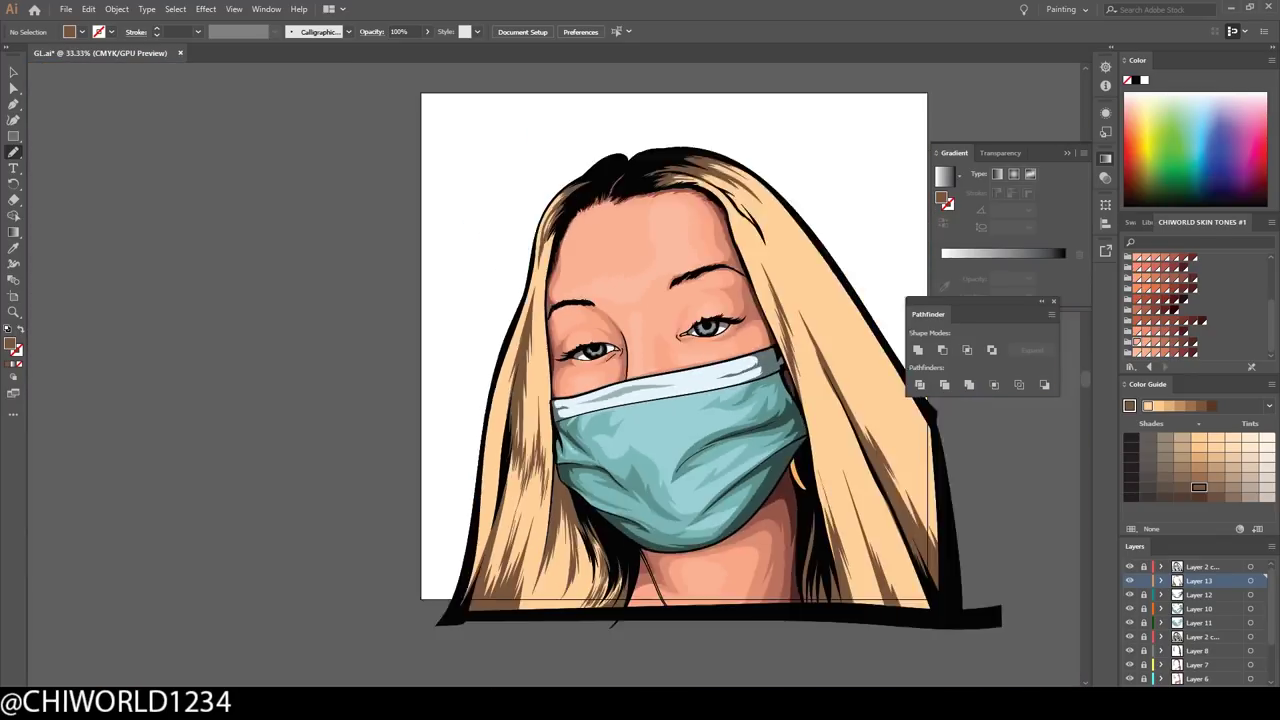
pyautogui.scroll(5, 527, 334)
pyautogui.moveTo(627, 505); pyautogui.dragTo(628, 507)
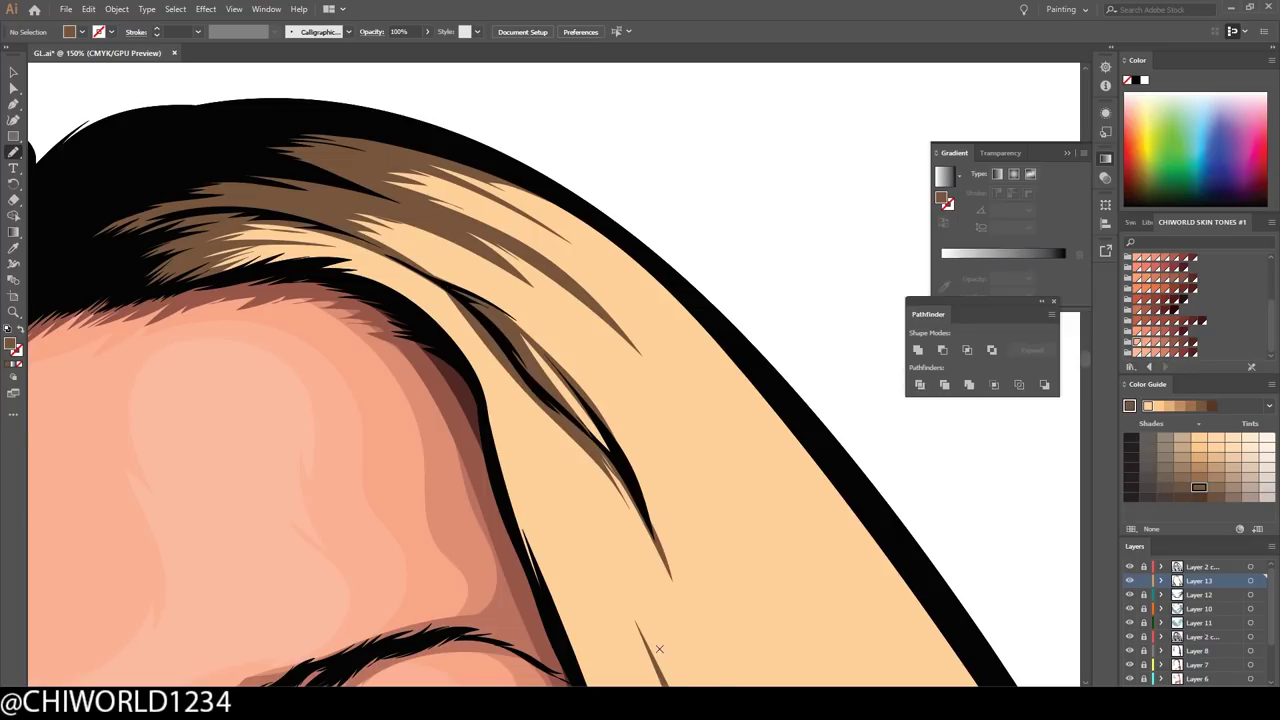
pyautogui.hotkey('ctrl', '0')
pyautogui.scroll(5, 419, 480)
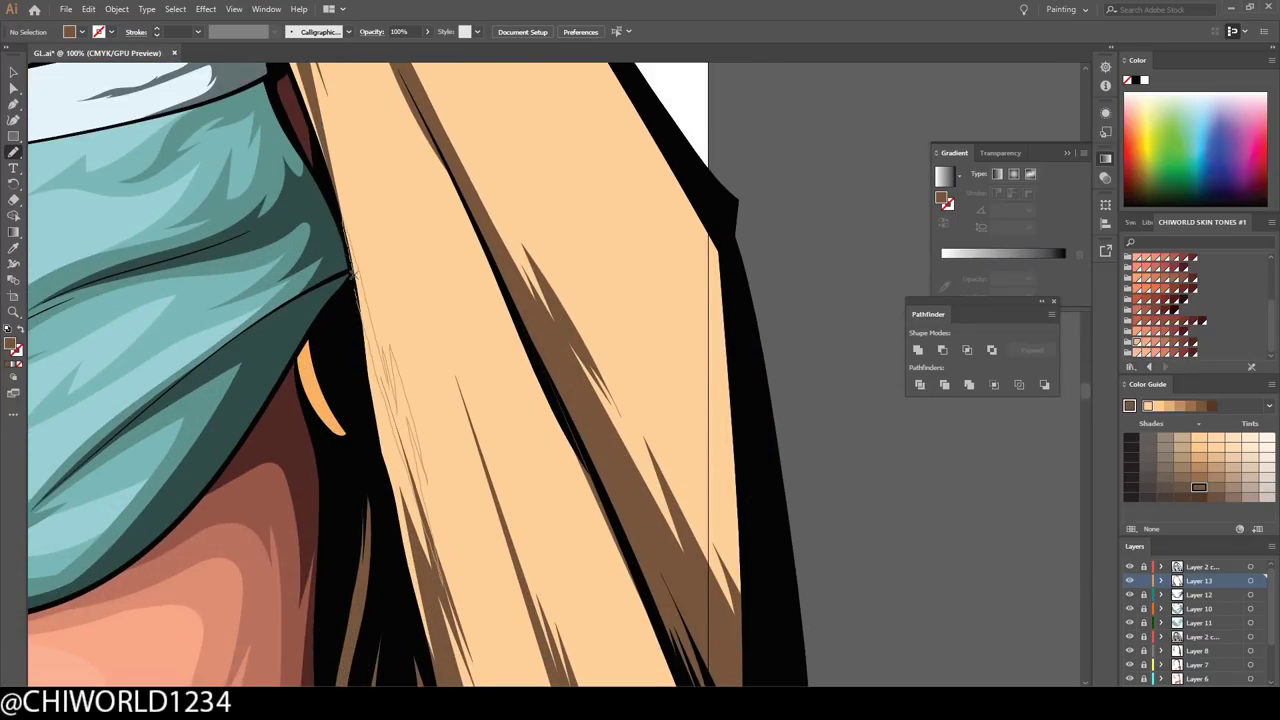
pyautogui.moveTo(352, 270); pyautogui.dragTo(352, 272)
pyautogui.hotkey('ctrl', '0')
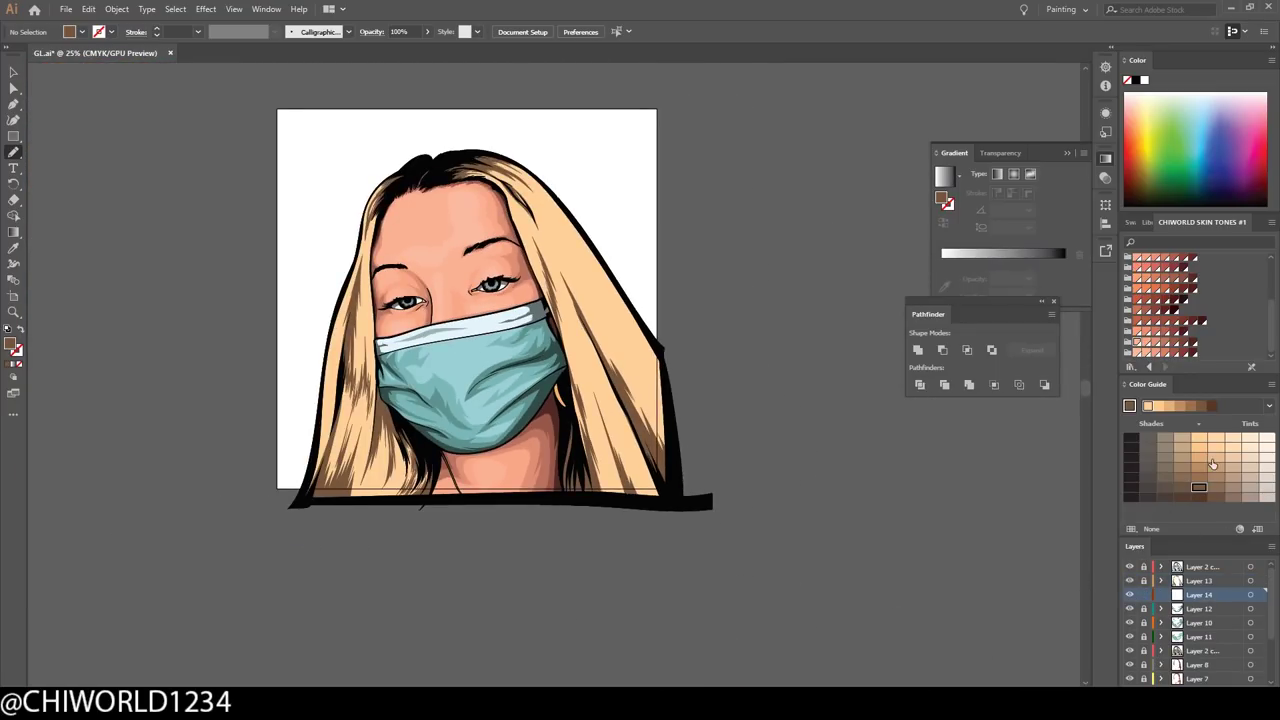
# - Switch to a light peach swatch and paint strands along the right hair edge
pyautogui.click(1210, 460)
pyautogui.scroll(2, 885, 509)
pyautogui.scroll(1, 885, 509)
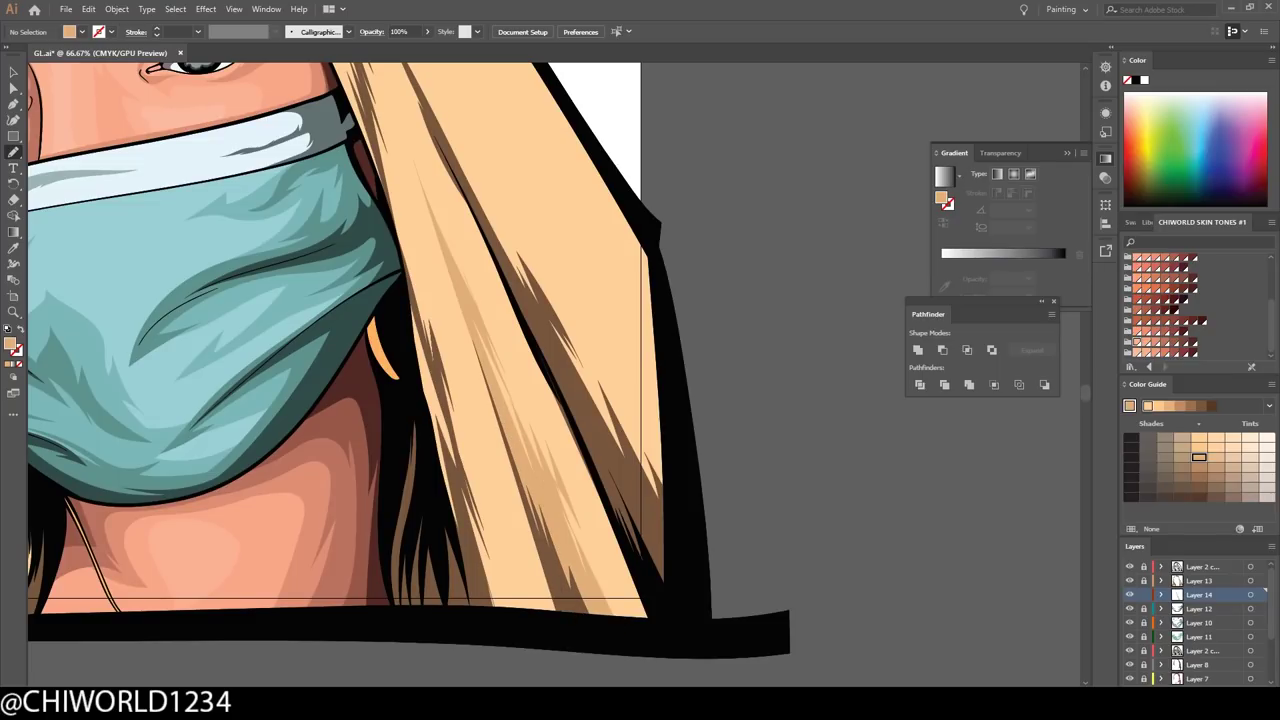
pyautogui.hscroll(2, 565, 665)
pyautogui.scroll(3, 437, 490)
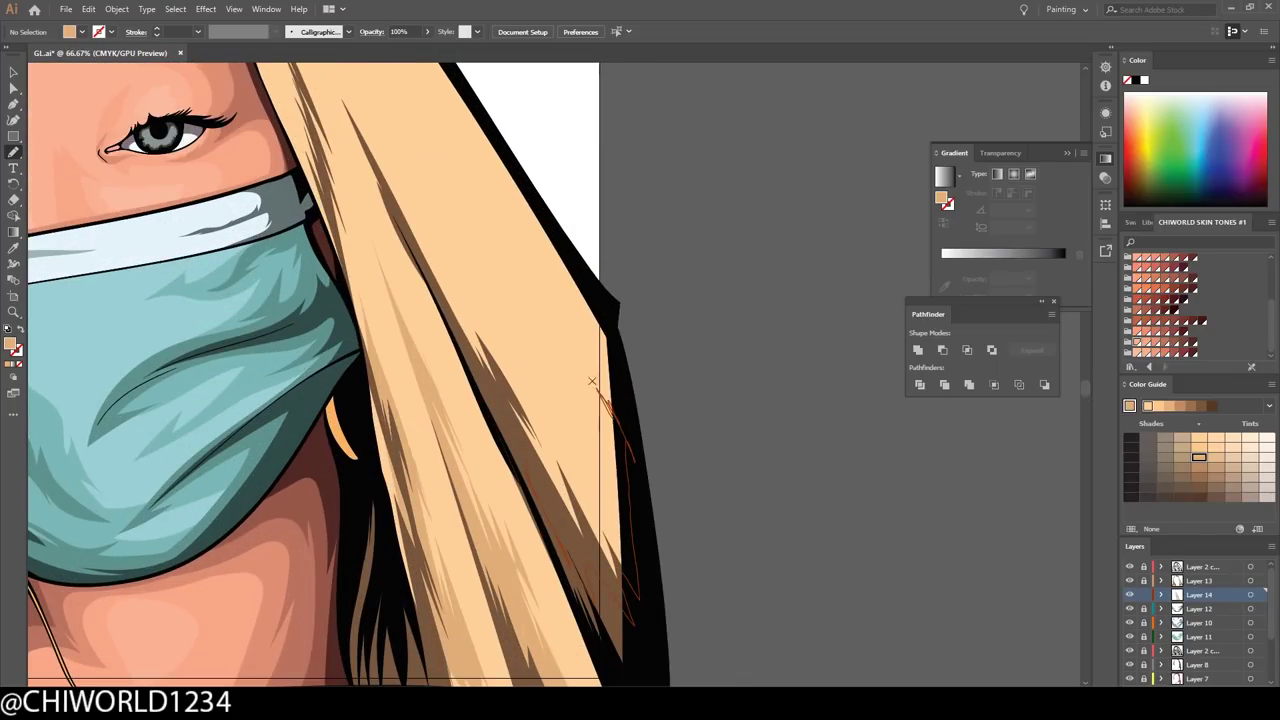
pyautogui.moveTo(592, 381); pyautogui.dragTo(540, 250)
pyautogui.hotkey('ctrl', '0')
pyautogui.hotkey('ctrl', '1')
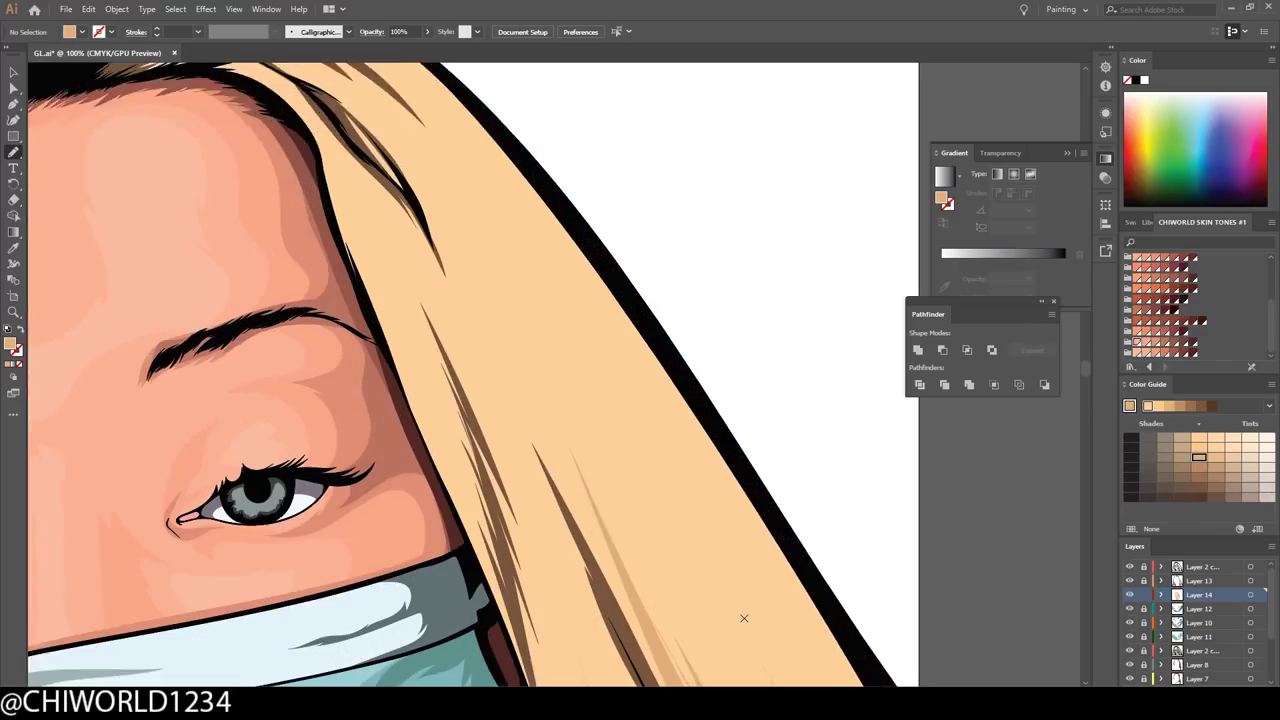
pyautogui.scroll(-5, 743, 618)
pyautogui.moveTo(576, 612); pyautogui.dragTo(526, 480)
pyautogui.scroll(3, 526, 480)
pyautogui.moveTo(516, 576); pyautogui.dragTo(483, 490)
pyautogui.scroll(5, 458, 318)
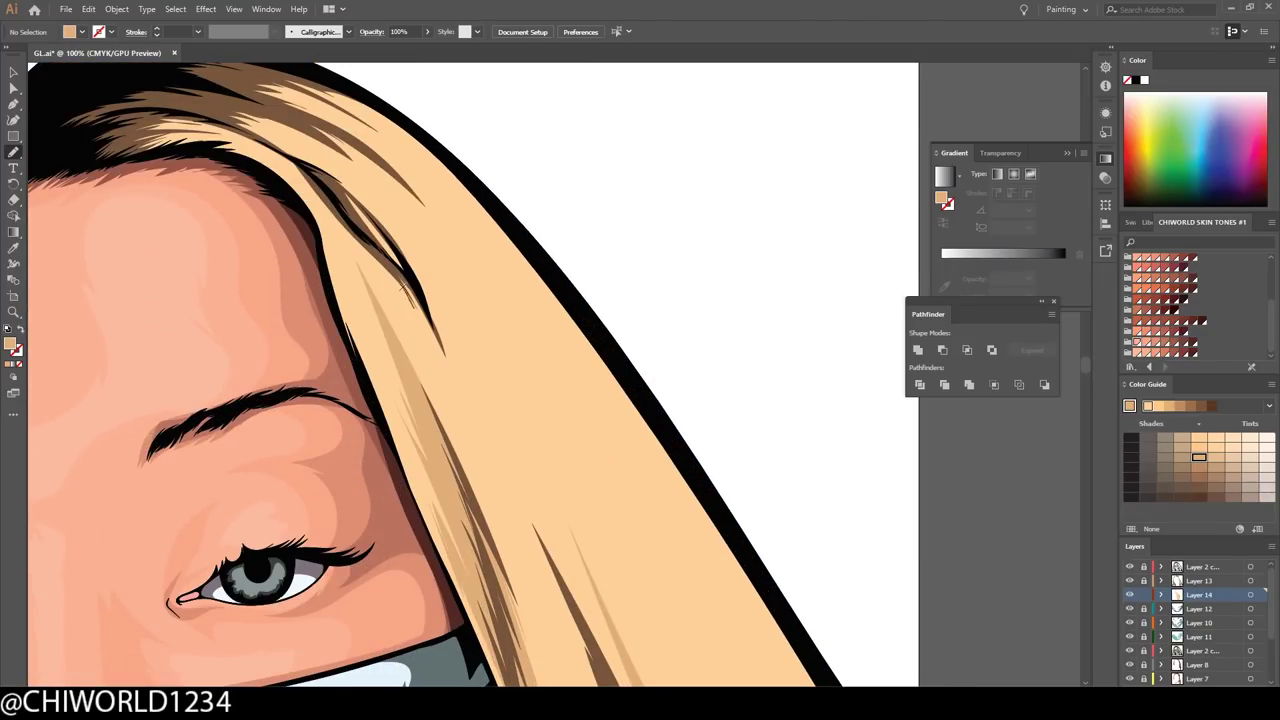
# - Paint a long peach strand up the left side of the hair
pyautogui.hotkey('ctrl', '0')
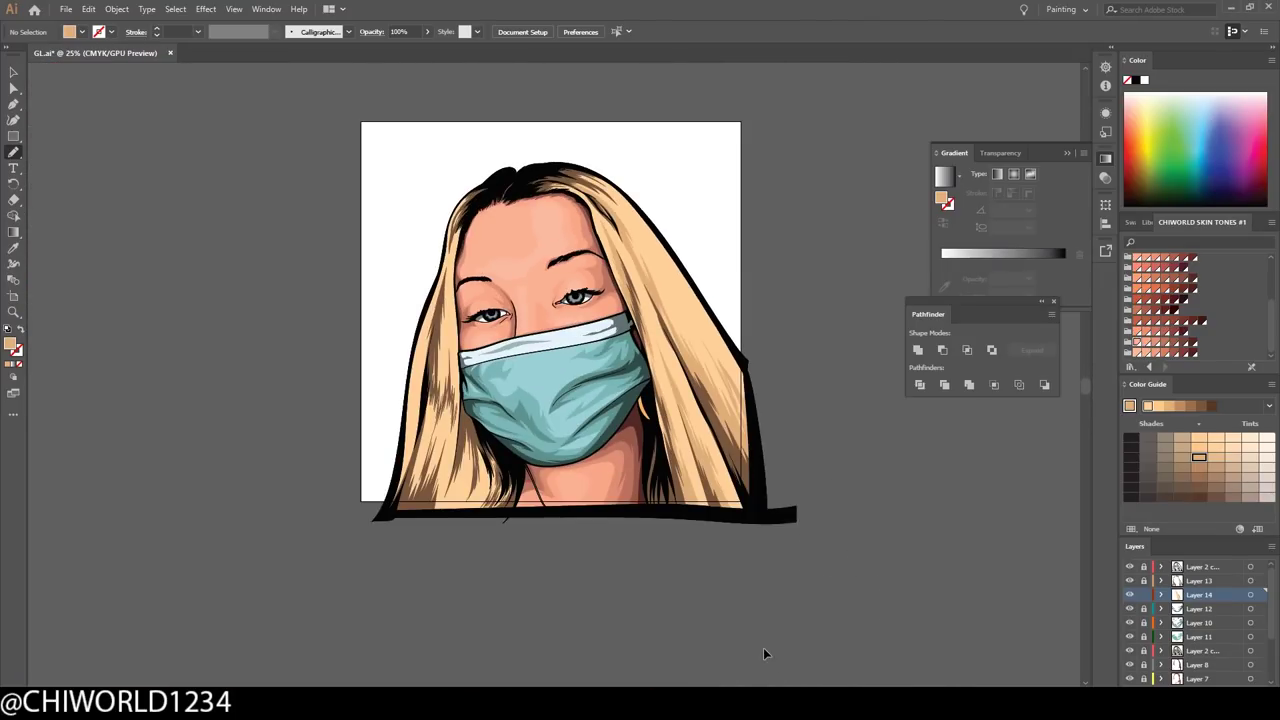
pyautogui.scroll(5, 436, 505)
pyautogui.moveTo(638, 468); pyautogui.dragTo(446, 258)
pyautogui.scroll(2, 481, 560)
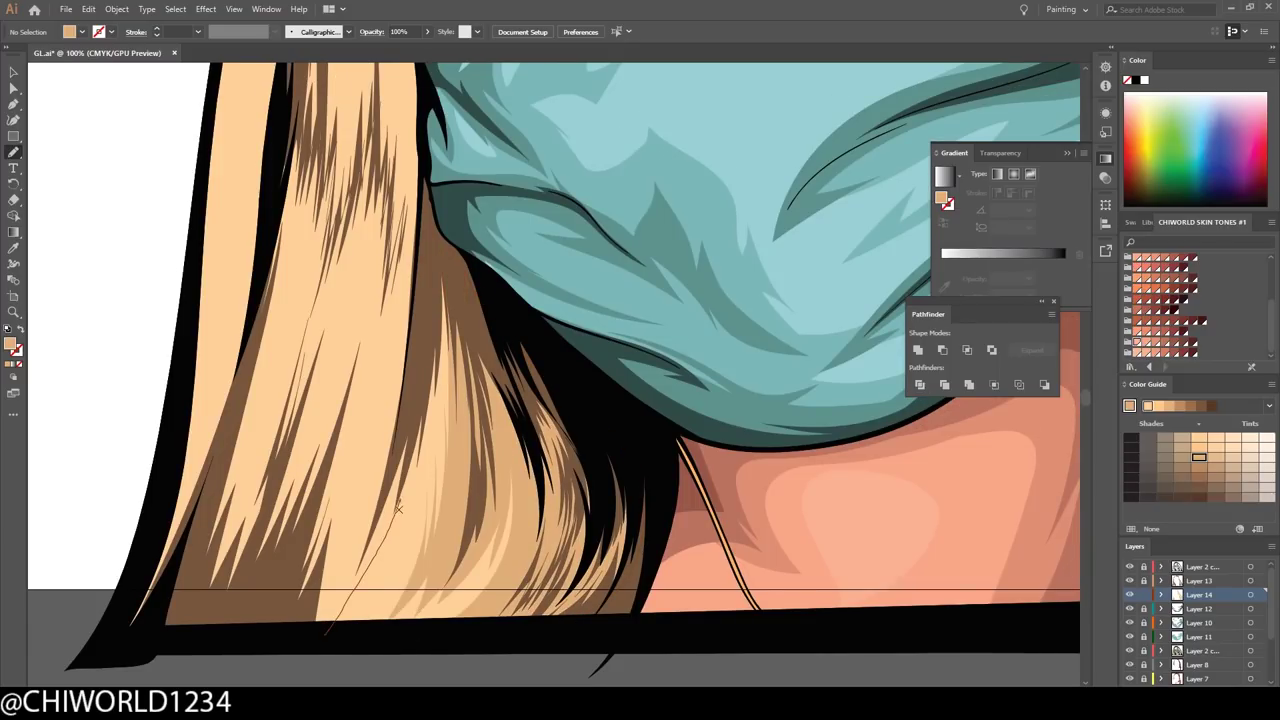
pyautogui.scroll(2, 320, 645)
# - Zoom between the whole portrait and the eye, mask and hair to review the strands
pyautogui.hotkey('ctrl', '-')
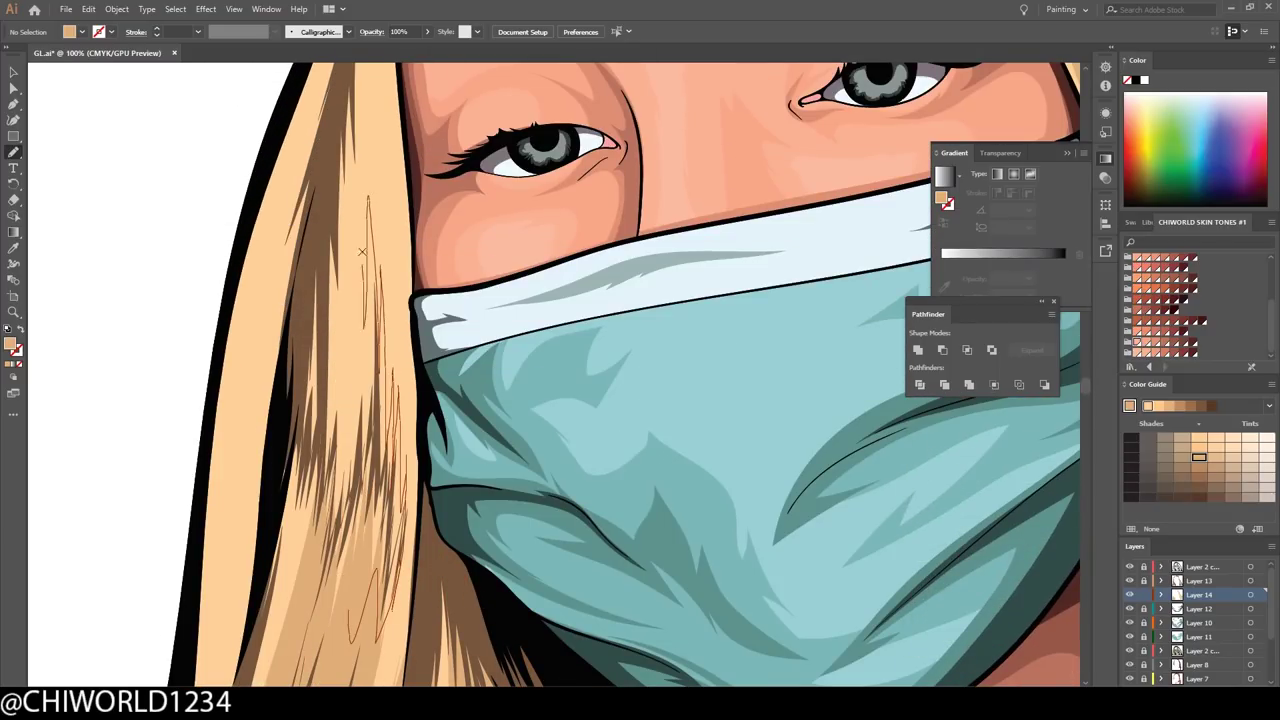
pyautogui.hotkey('ctrl', '-')
pyautogui.hotkey('ctrl', '-')
pyautogui.hotkey('ctrl', '-')
pyautogui.hotkey('ctrl', '+')
pyautogui.hotkey('ctrl', '+')
pyautogui.hotkey('ctrl', '+')
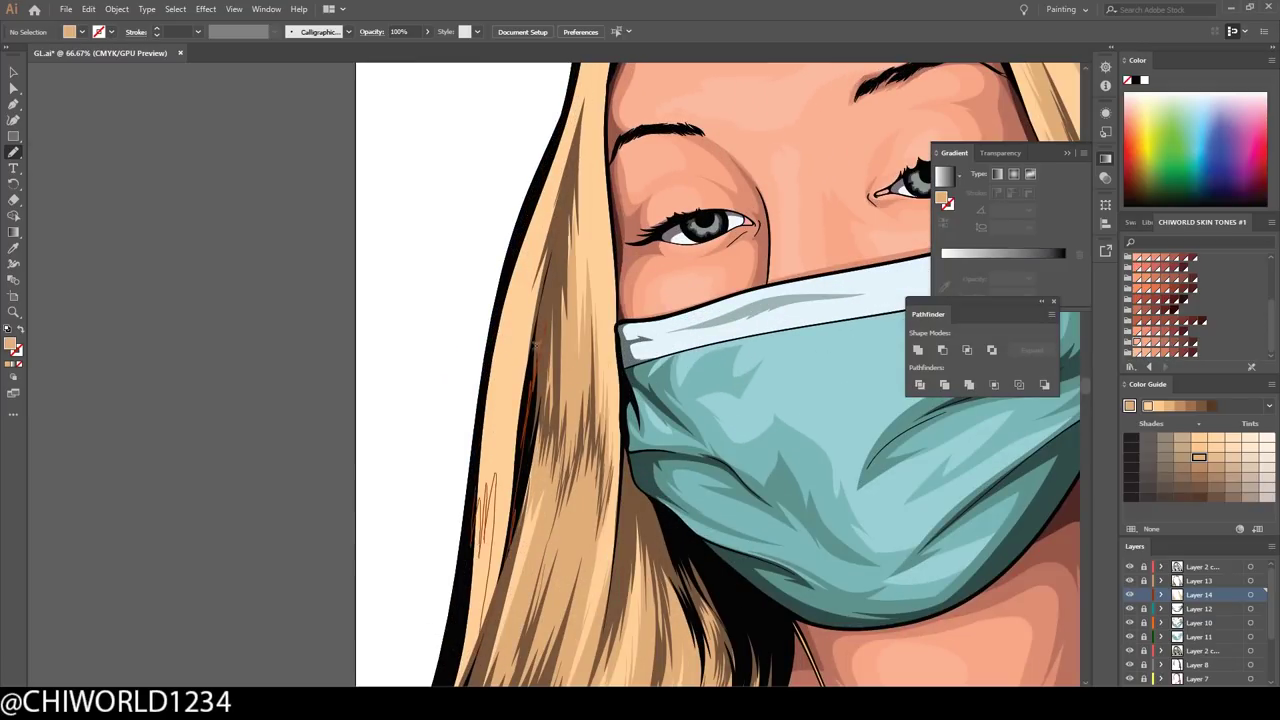
pyautogui.hotkey('ctrl', '-')
pyautogui.hotkey('ctrl', '+')
pyautogui.hotkey('ctrl', '+')
pyautogui.hotkey('ctrl', '+')
pyautogui.scroll(2, 530, 360)
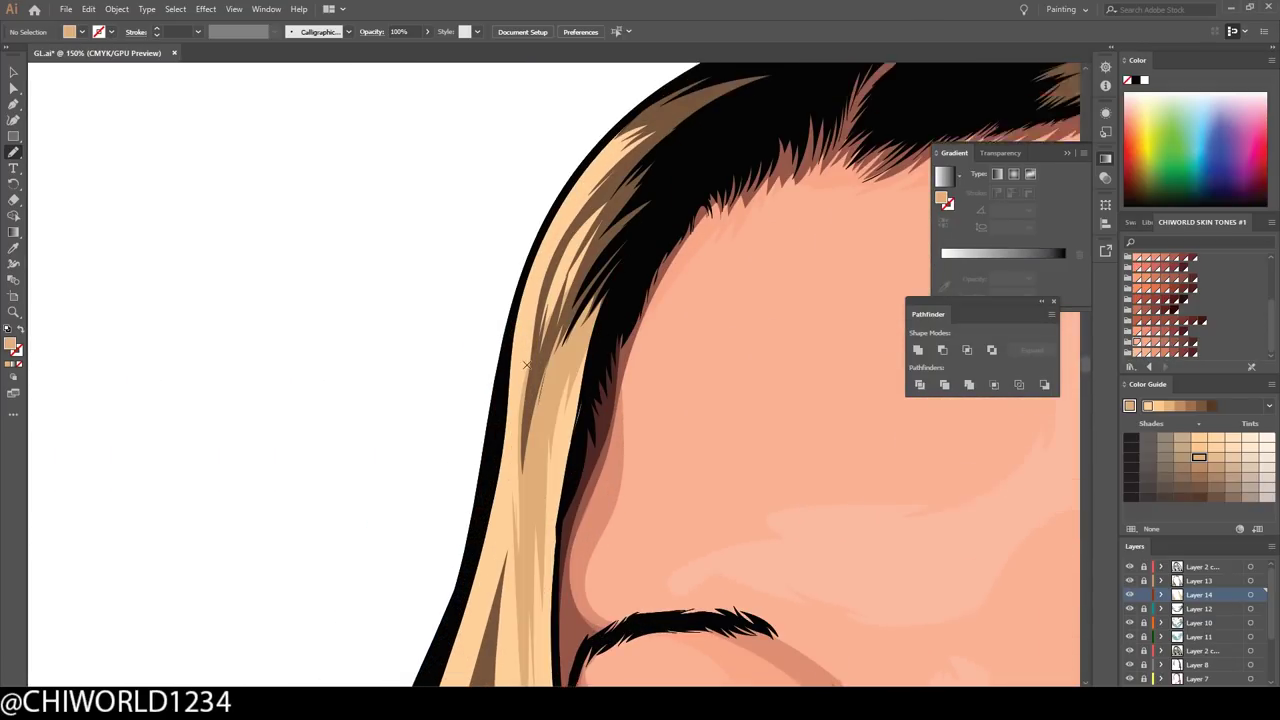
pyautogui.scroll(2, 525, 365)
pyautogui.hotkey('ctrl', '-')
pyautogui.hotkey('ctrl', '-')
pyautogui.hotkey('ctrl', '+')
pyautogui.hotkey('ctrl', '+')
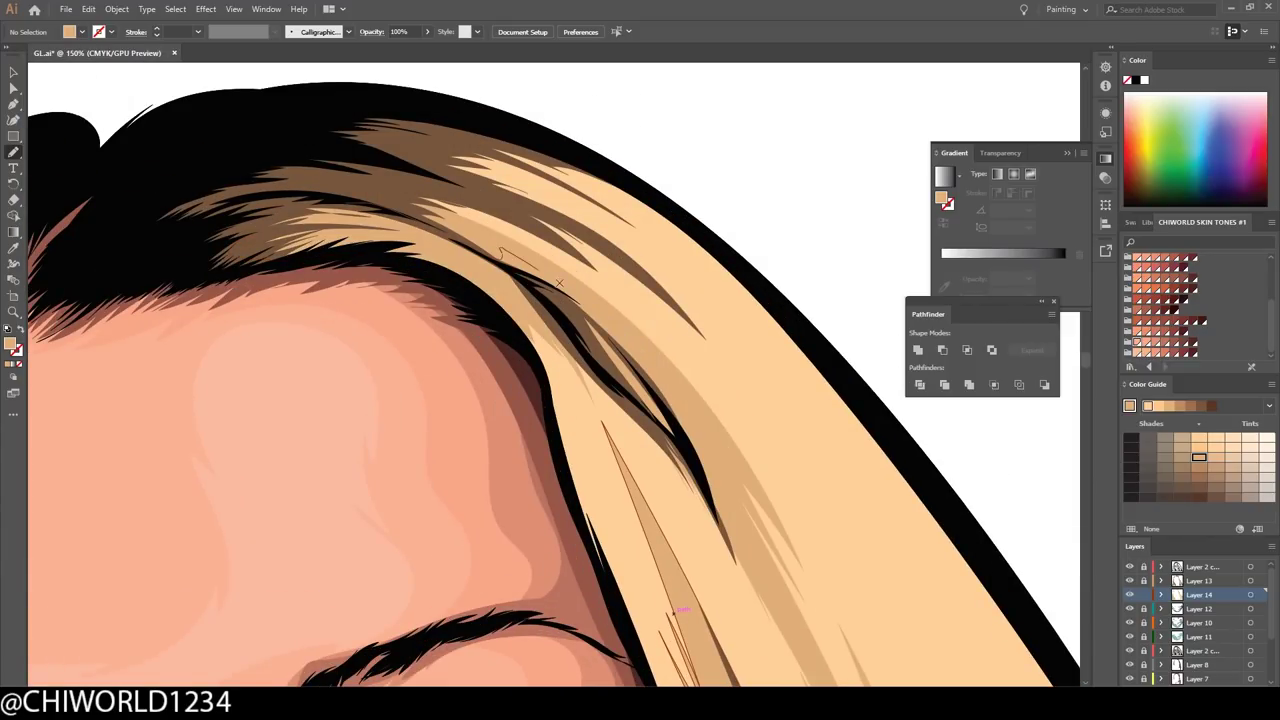
pyautogui.hotkey('ctrl', '-')
pyautogui.hotkey('ctrl', '-')
pyautogui.hotkey('ctrl', '-')
pyautogui.hotkey('ctrl', '+')
pyautogui.hotkey('ctrl', '+')
pyautogui.hotkey('ctrl', '+')
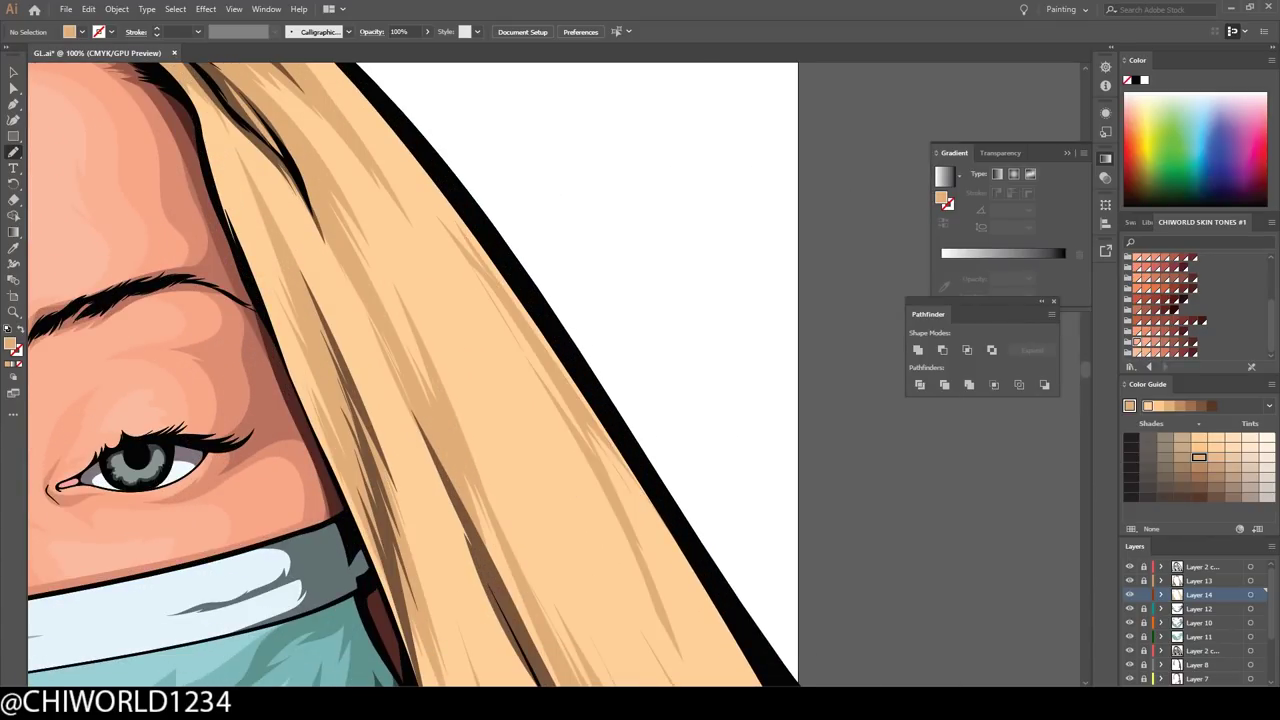
pyautogui.hotkey('ctrl', '-')
pyautogui.hotkey('ctrl', '-')
pyautogui.hotkey('ctrl', '-')
pyautogui.hotkey('ctrl', '+')
pyautogui.hotkey('ctrl', '+')
pyautogui.hotkey('ctrl', '-')
pyautogui.hotkey('ctrl', '-')
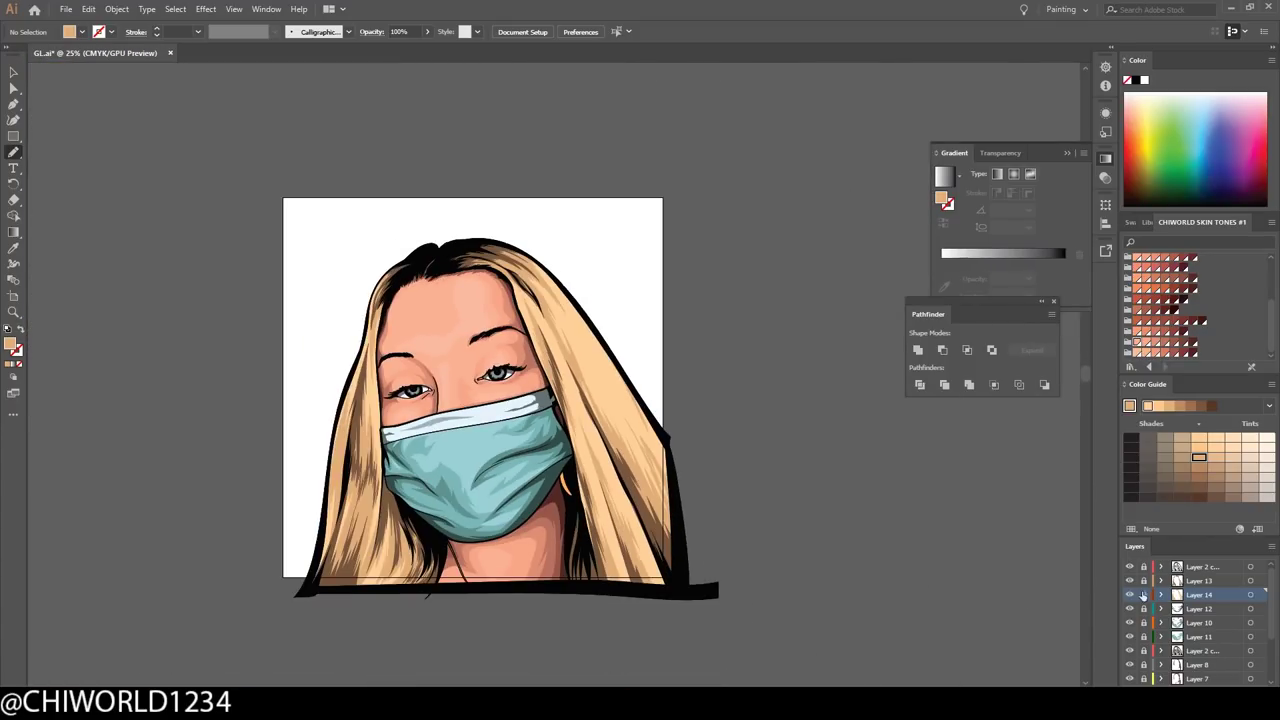
# - On a new layer, paint pale-tint highlight streaks through the right and upper hair
pyautogui.hotkey('ctrl', 'l')
pyautogui.click(1250, 447)
pyautogui.hotkey('ctrl', '+')
pyautogui.hotkey('ctrl', '+')
pyautogui.moveTo(581, 410); pyautogui.dragTo(750, 640)
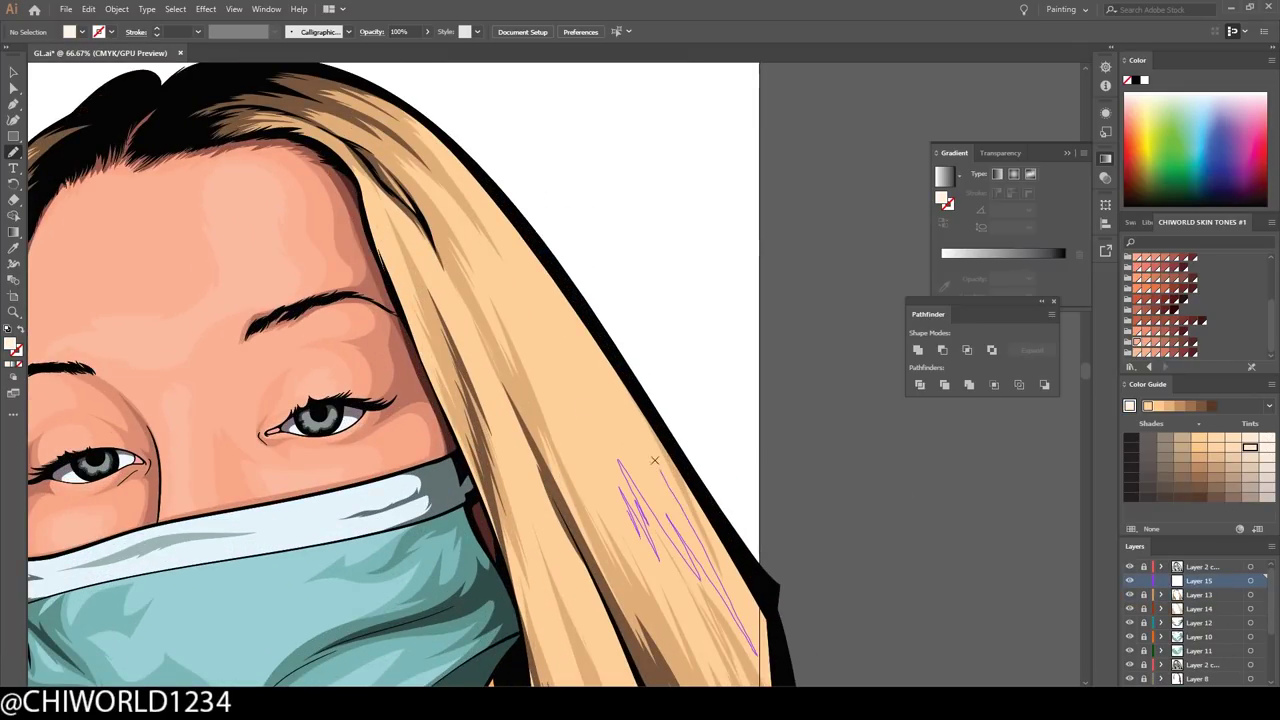
pyautogui.moveTo(660, 520); pyautogui.dragTo(544, 298)
pyautogui.hotkey('ctrl', '-')
pyautogui.hotkey('ctrl', '-')
pyautogui.hotkey('ctrl', '+')
pyautogui.hotkey('ctrl', '+')
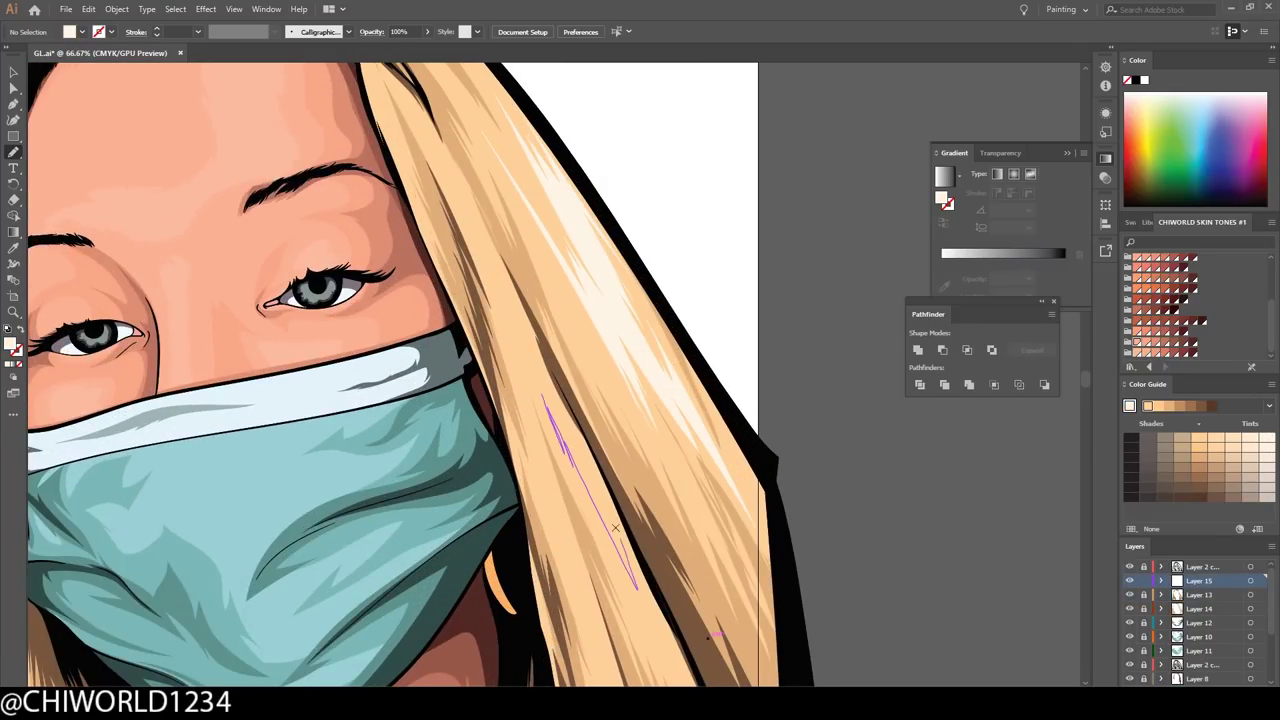
pyautogui.hscroll(-3, 550, 370)
pyautogui.hotkey('ctrl', '-')
pyautogui.hotkey('ctrl', '+')
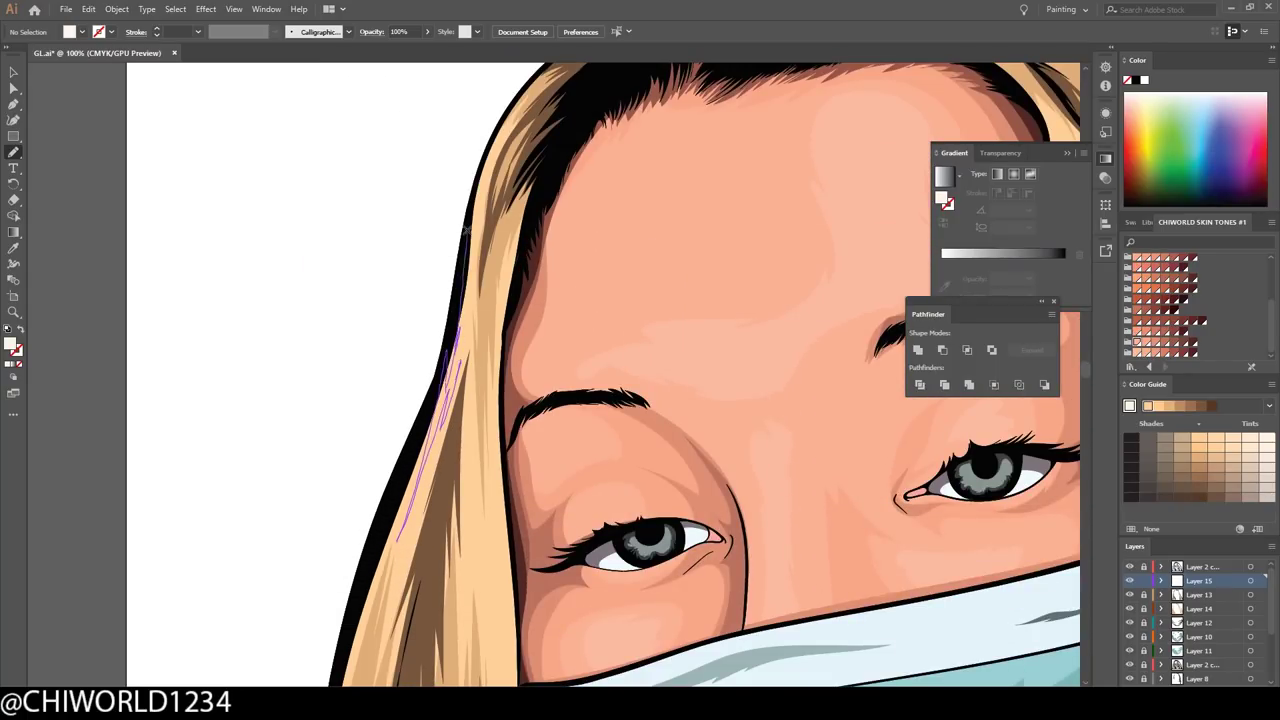
pyautogui.hotkey('ctrl', '-')
pyautogui.hotkey('ctrl', '-')
pyautogui.hotkey('ctrl', '-')
# - Add a new layer and paint thin tan strands at the bottom and lower right of the hair
pyautogui.click(1188, 605)
pyautogui.hotkey('ctrl', 'l')
pyautogui.scroll(-2, 700, 500)
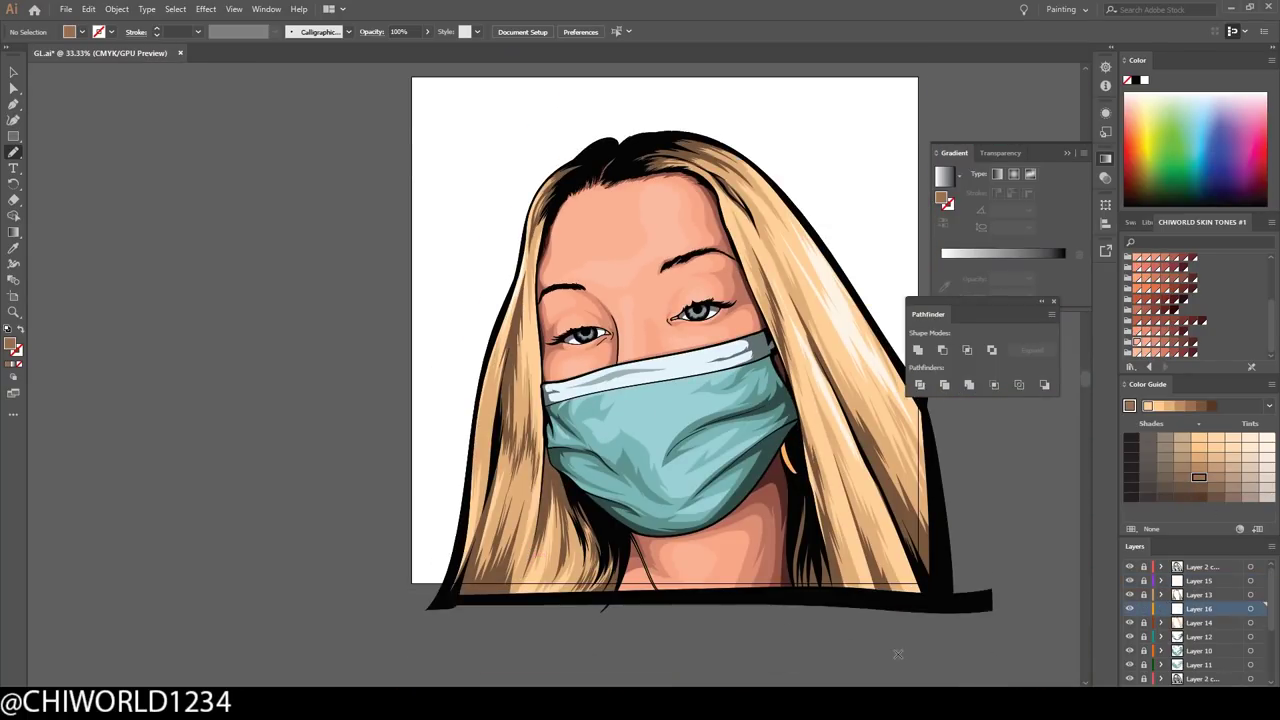
pyautogui.hotkey('ctrl', '+')
pyautogui.hotkey('ctrl', '+')
pyautogui.hotkey('ctrl', '+')
pyautogui.scroll(2, 594, 637)
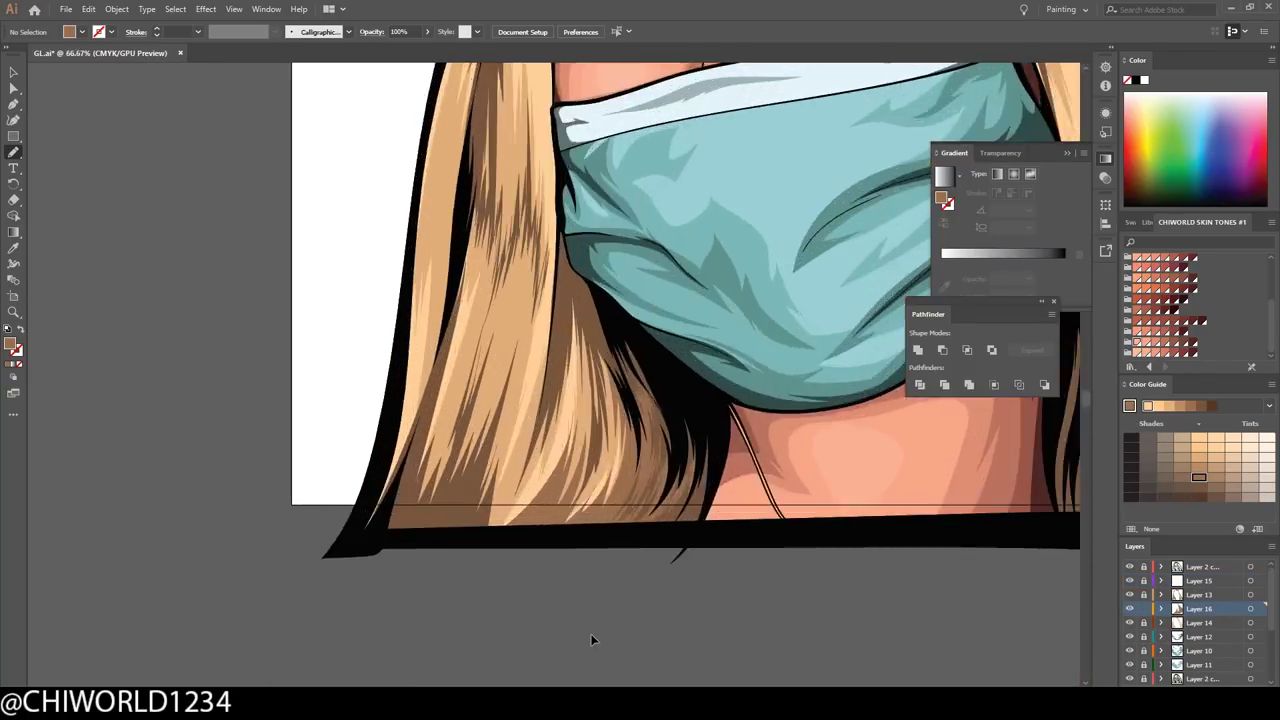
pyautogui.hotkey('ctrl', '+')
pyautogui.hotkey('ctrl', '-')
pyautogui.hotkey('ctrl', '-')
pyautogui.hotkey('ctrl', '-')
pyautogui.hotkey('ctrl', '+')
pyautogui.hotkey('ctrl', '+')
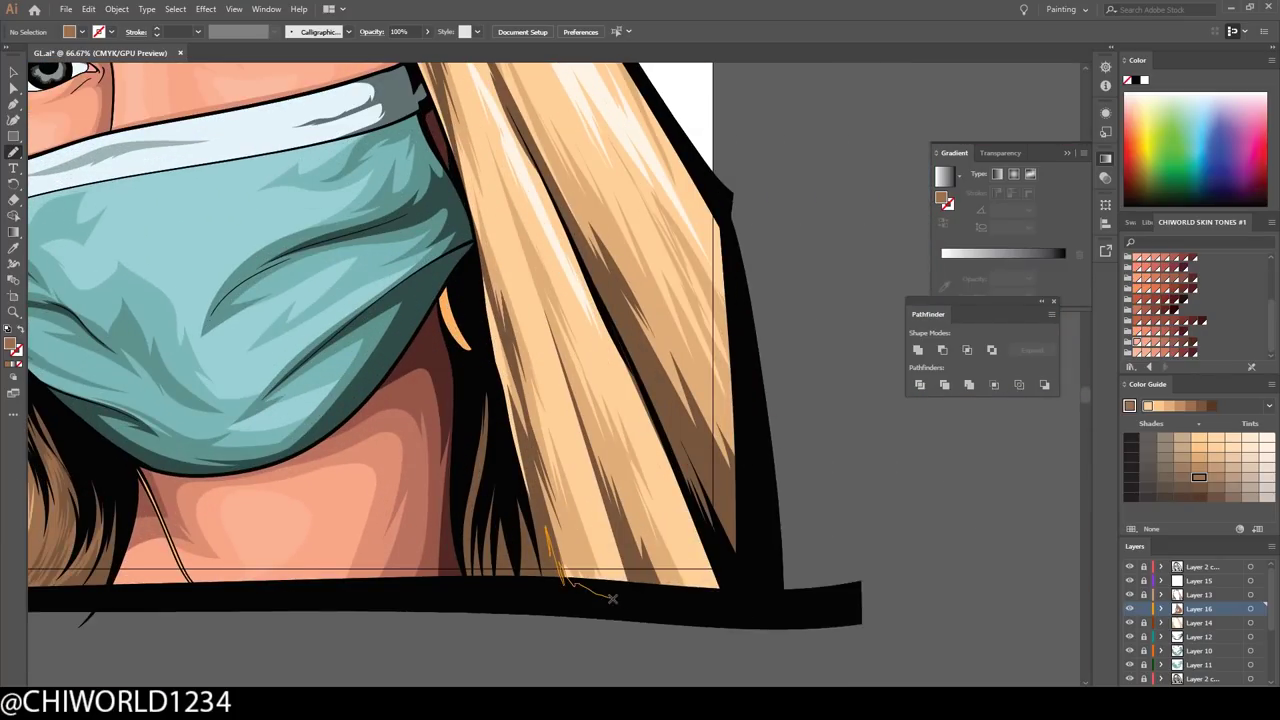
pyautogui.moveTo(616, 514); pyautogui.dragTo(656, 586)
pyautogui.moveTo(626, 492); pyautogui.dragTo(684, 598)
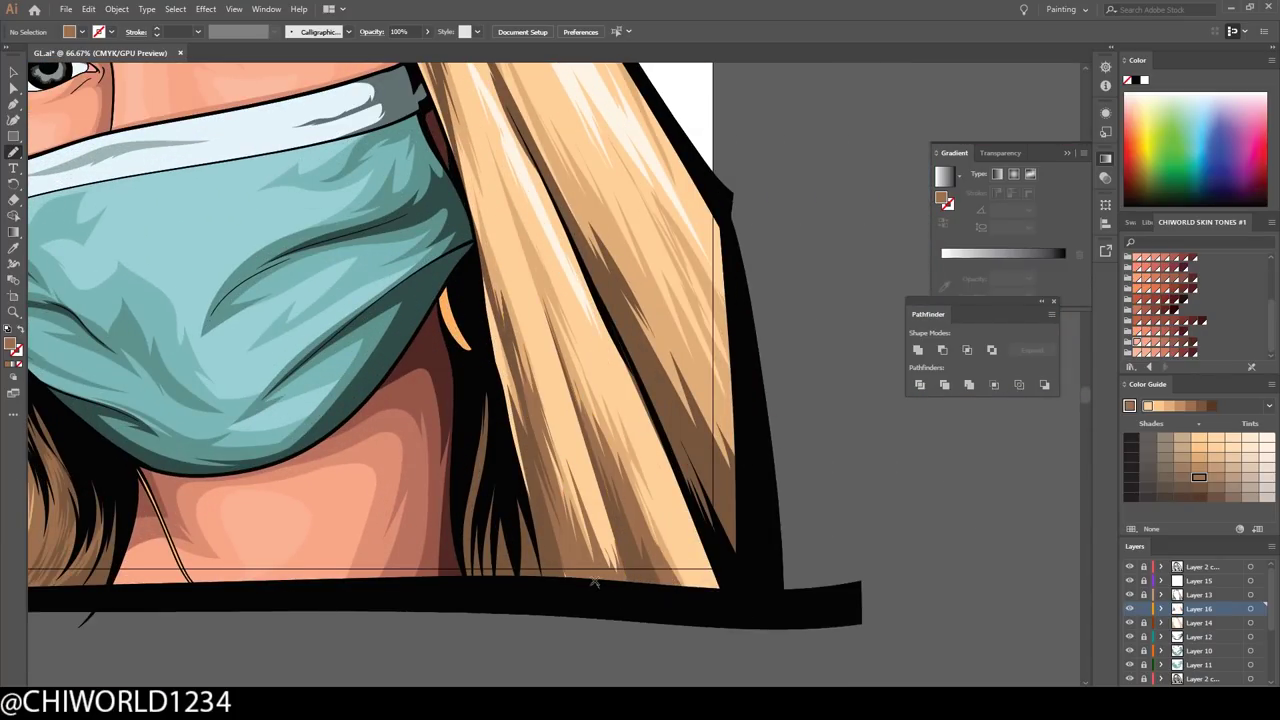
# - Paint a tan strand into the lower left hair beside the eye
pyautogui.hotkey('ctrl', '-')
pyautogui.hotkey('ctrl', '-')
pyautogui.hotkey('ctrl', '+')
pyautogui.hotkey('ctrl', '+')
pyautogui.hotkey('ctrl', '+')
pyautogui.hotkey('ctrl', '+')
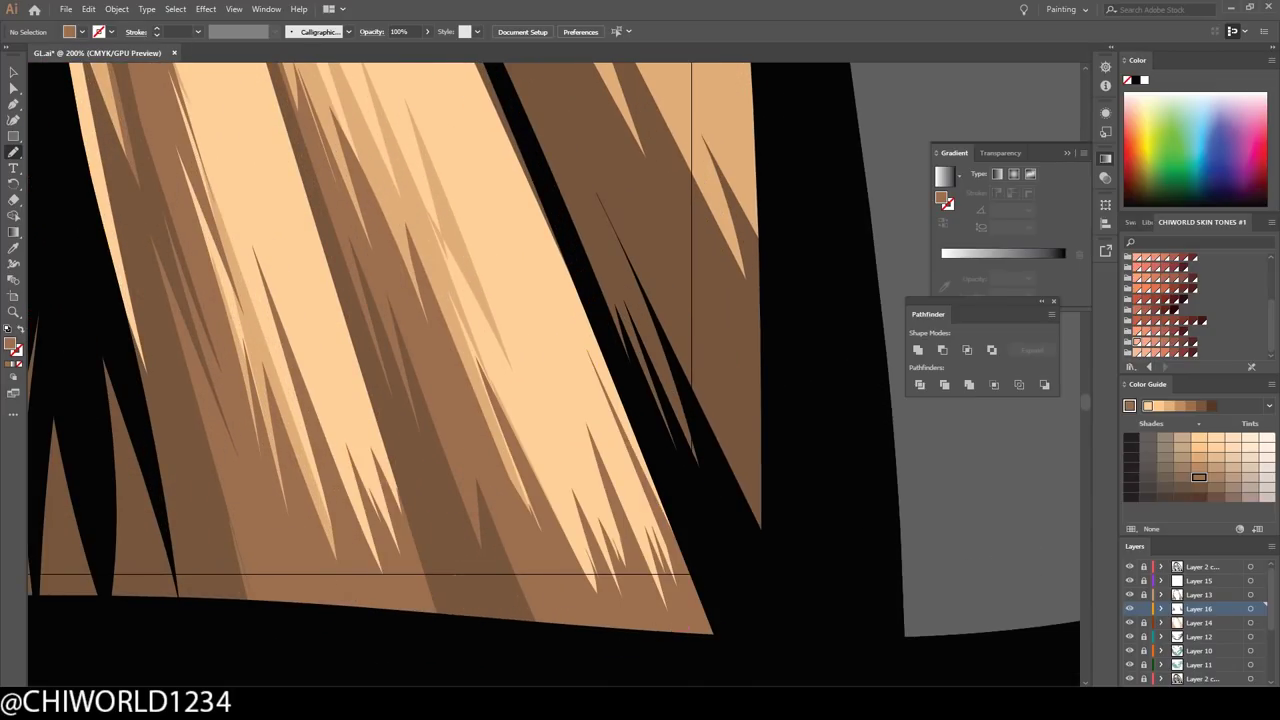
pyautogui.hotkey('ctrl', '-')
pyautogui.hotkey('ctrl', '-')
pyautogui.hotkey('ctrl', '-')
pyautogui.hotkey('ctrl', '+')
pyautogui.hotkey('ctrl', '+')
pyautogui.hotkey('ctrl', '+')
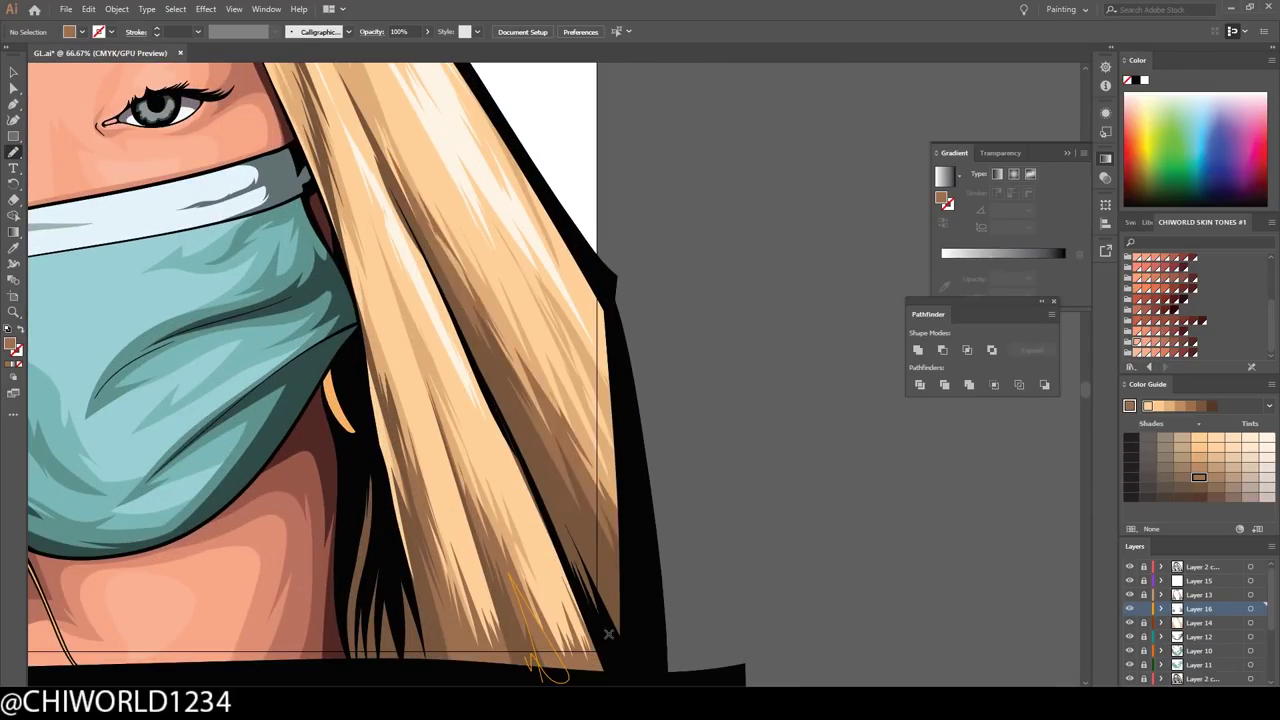
pyautogui.hotkey('ctrl', '-')
pyautogui.hotkey('ctrl', '-')
pyautogui.hotkey('ctrl', '+')
pyautogui.hotkey('ctrl', '+')
pyautogui.hotkey('ctrl', '+')
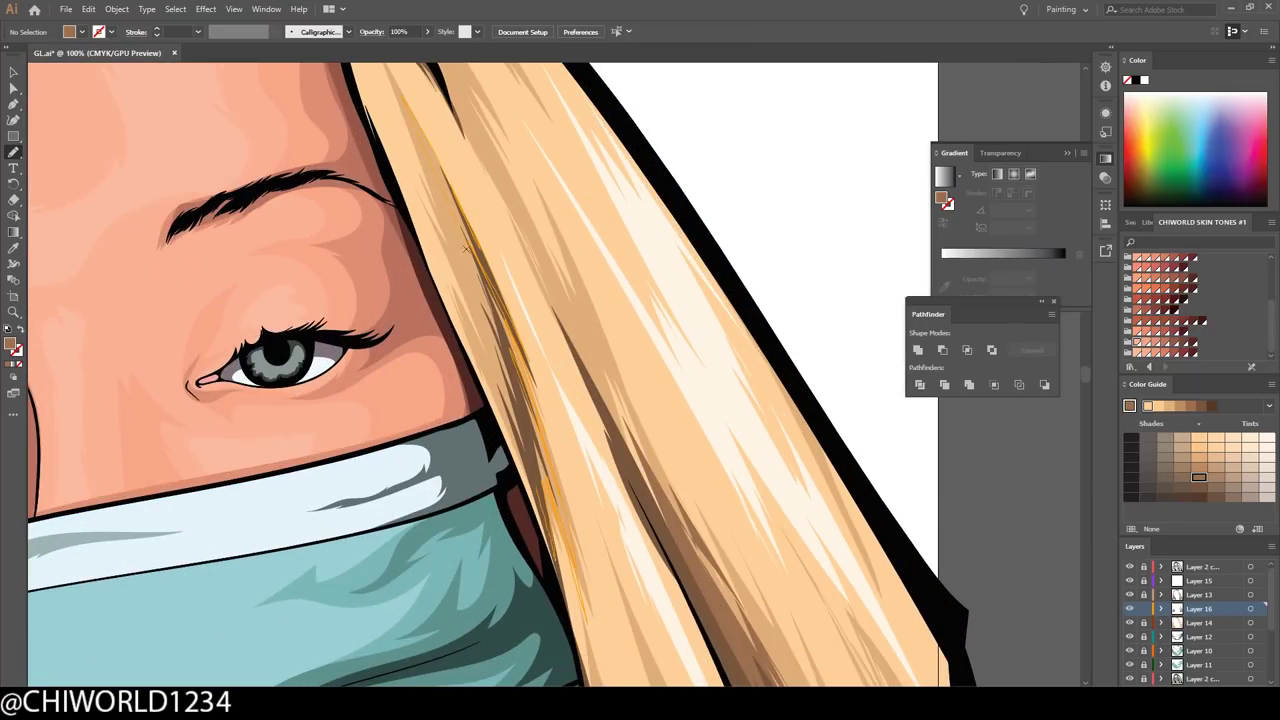
pyautogui.hotkey('ctrl', '-')
pyautogui.hotkey('ctrl', '-')
pyautogui.hotkey('ctrl', '-')
pyautogui.hotkey('ctrl', '+')
pyautogui.hotkey('ctrl', '+')
pyautogui.scroll(-3, 602, 417)
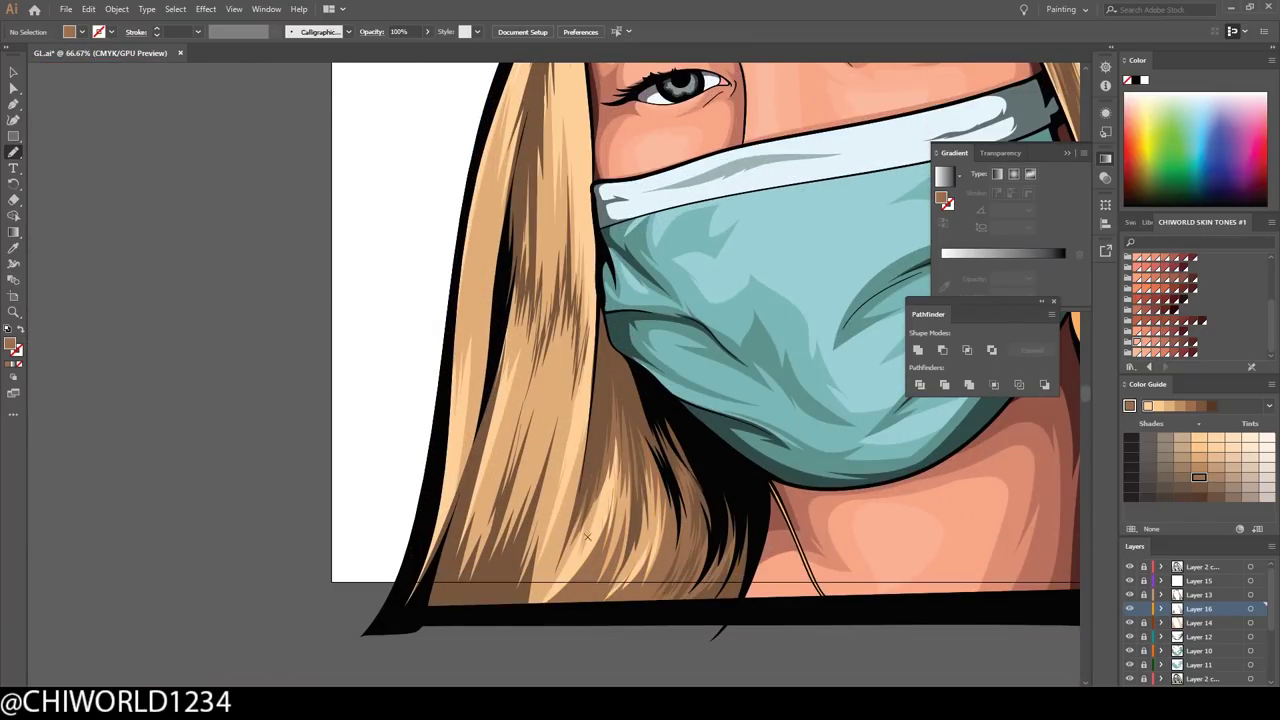
pyautogui.moveTo(602, 417); pyautogui.dragTo(558, 556)
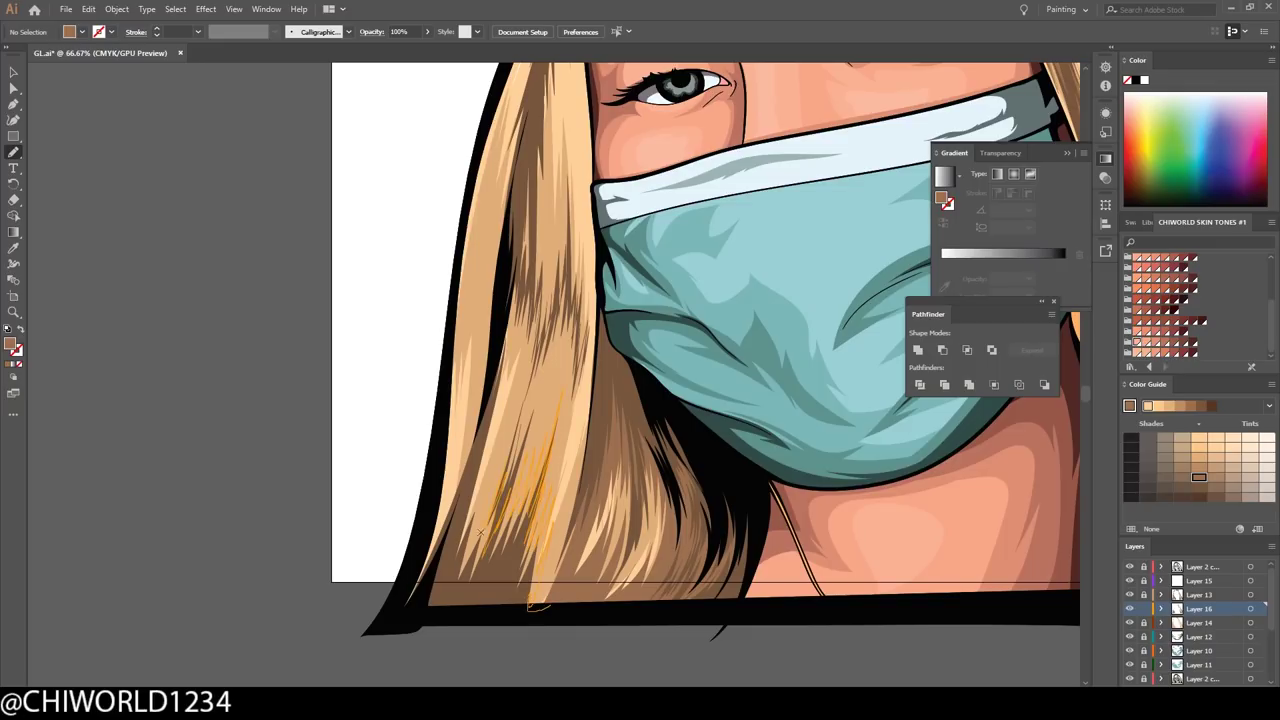
# - Add more thin tan strands on the left locks and lower hair
pyautogui.scroll(3, 500, 540)
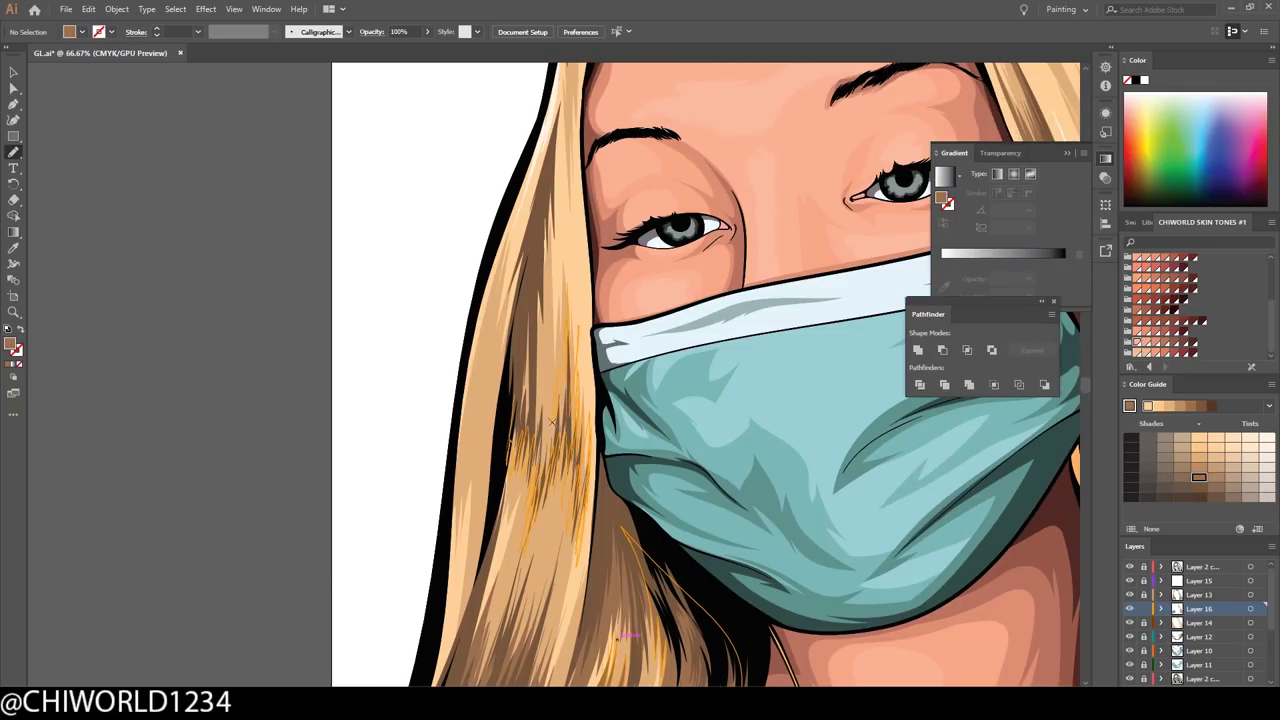
pyautogui.moveTo(552, 422); pyautogui.dragTo(607, 327)
pyautogui.hotkey('ctrl', '-')
pyautogui.hotkey('ctrl', '-')
pyautogui.hotkey('ctrl', '-')
pyautogui.hotkey('ctrl', '+')
pyautogui.hotkey('ctrl', '+')
pyautogui.hotkey('ctrl', '+')
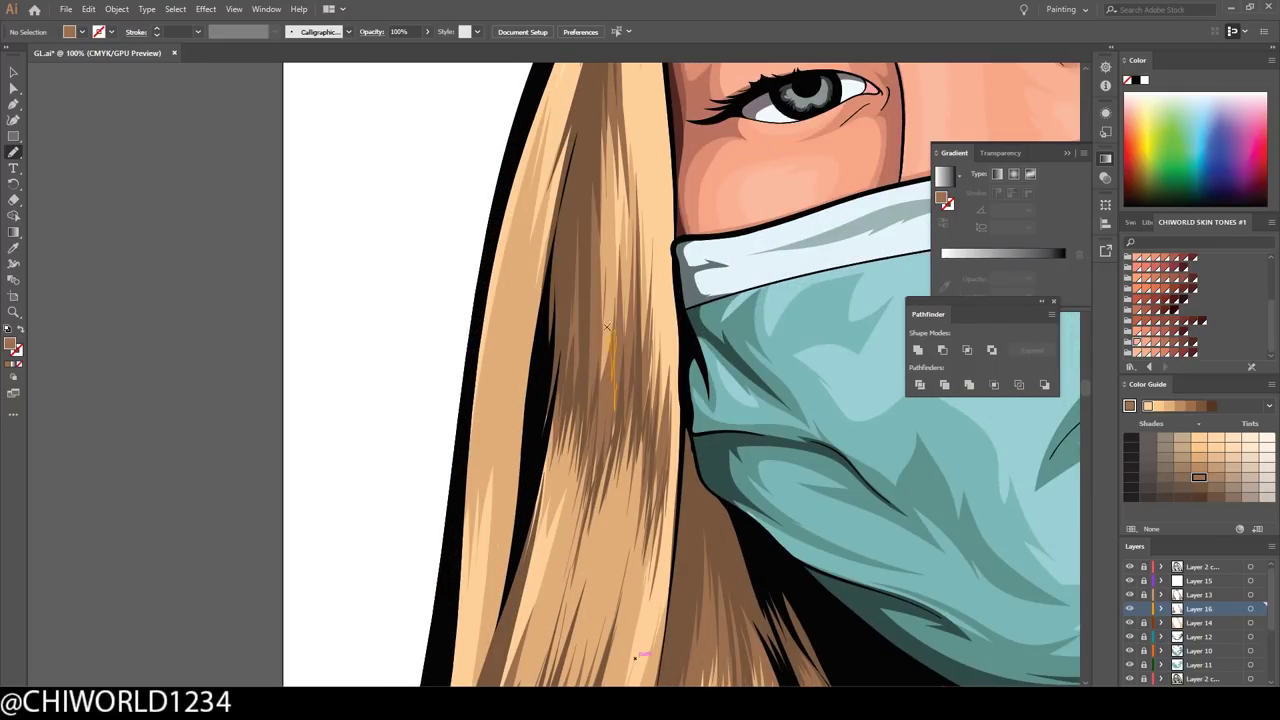
pyautogui.scroll(-2, 539, 353)
pyautogui.hotkey('ctrl', '-')
pyautogui.hotkey('ctrl', '-')
pyautogui.hotkey('ctrl', '-')
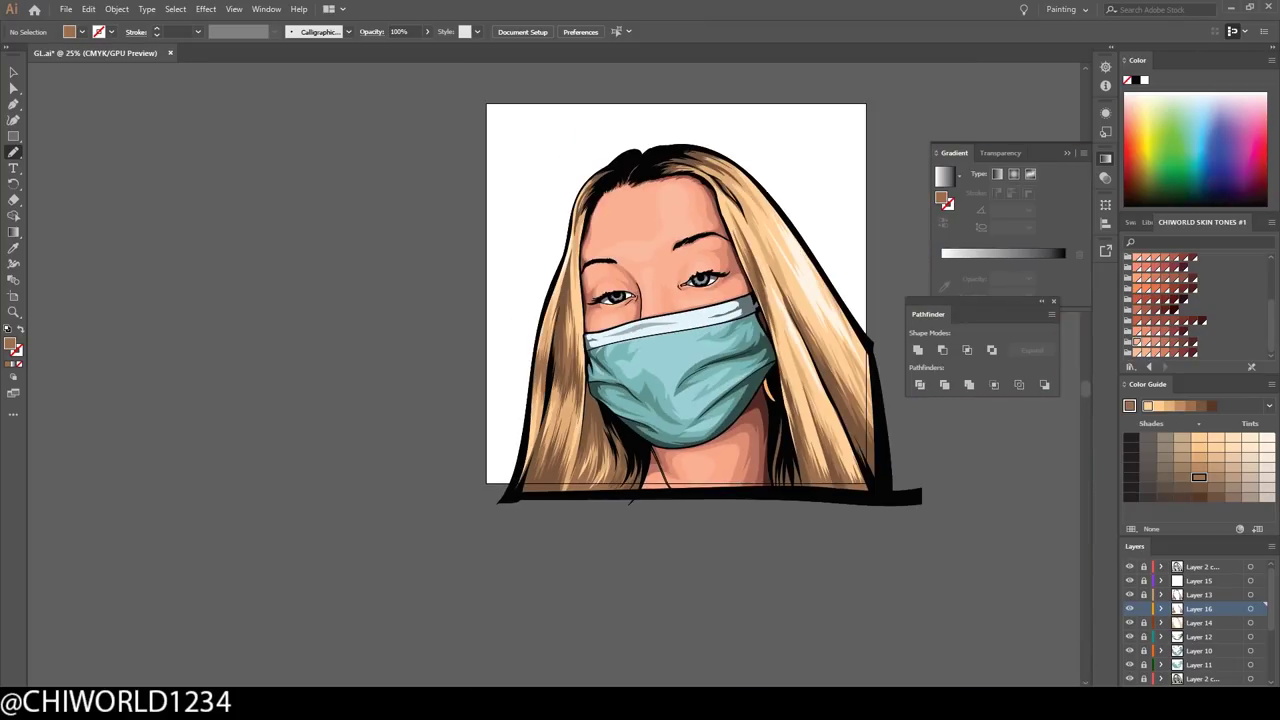
pyautogui.hotkey('ctrl', '+')
pyautogui.hotkey('ctrl', '+')
pyautogui.hotkey('ctrl', '+')
pyautogui.moveTo(630, 305); pyautogui.dragTo(566, 393)
# - Paint brown strands into the upper blonde hair near the hairline
pyautogui.hotkey('ctrl', '-')
pyautogui.hotkey('ctrl', '-')
pyautogui.hotkey('ctrl', '-')
pyautogui.hotkey('ctrl', '+')
pyautogui.hotkey('ctrl', '+')
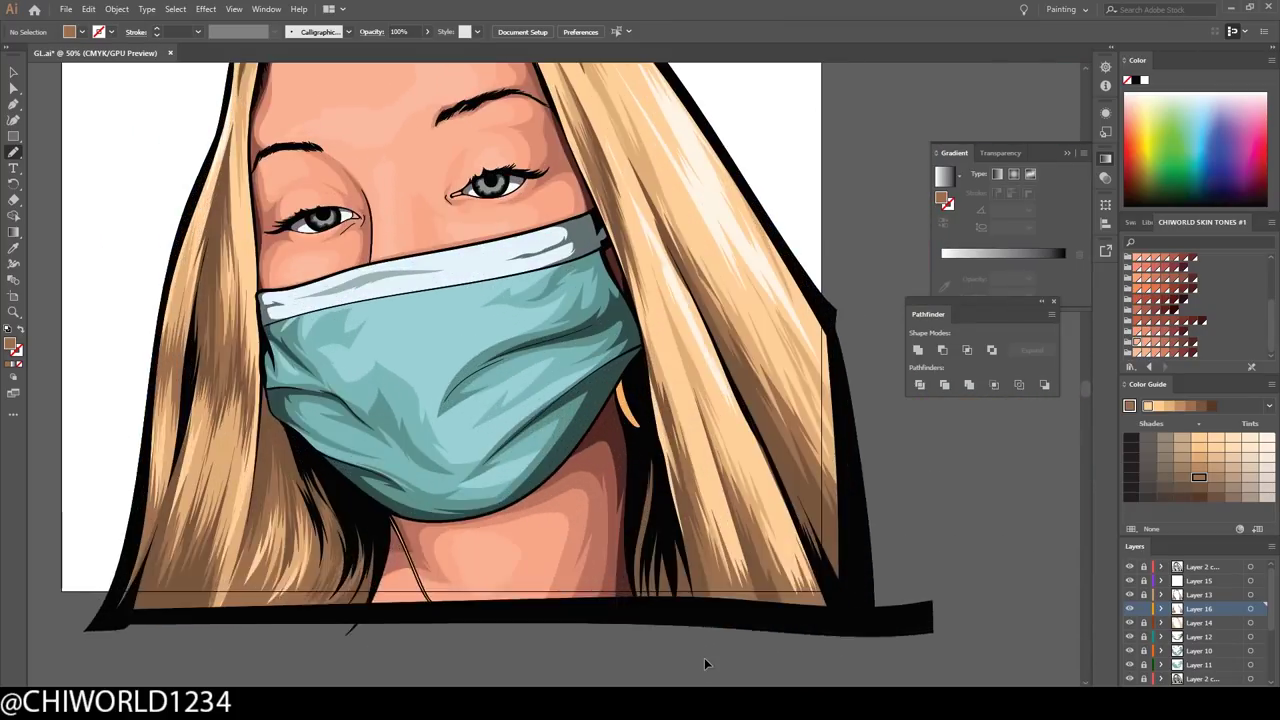
pyautogui.hotkey('ctrl', '+')
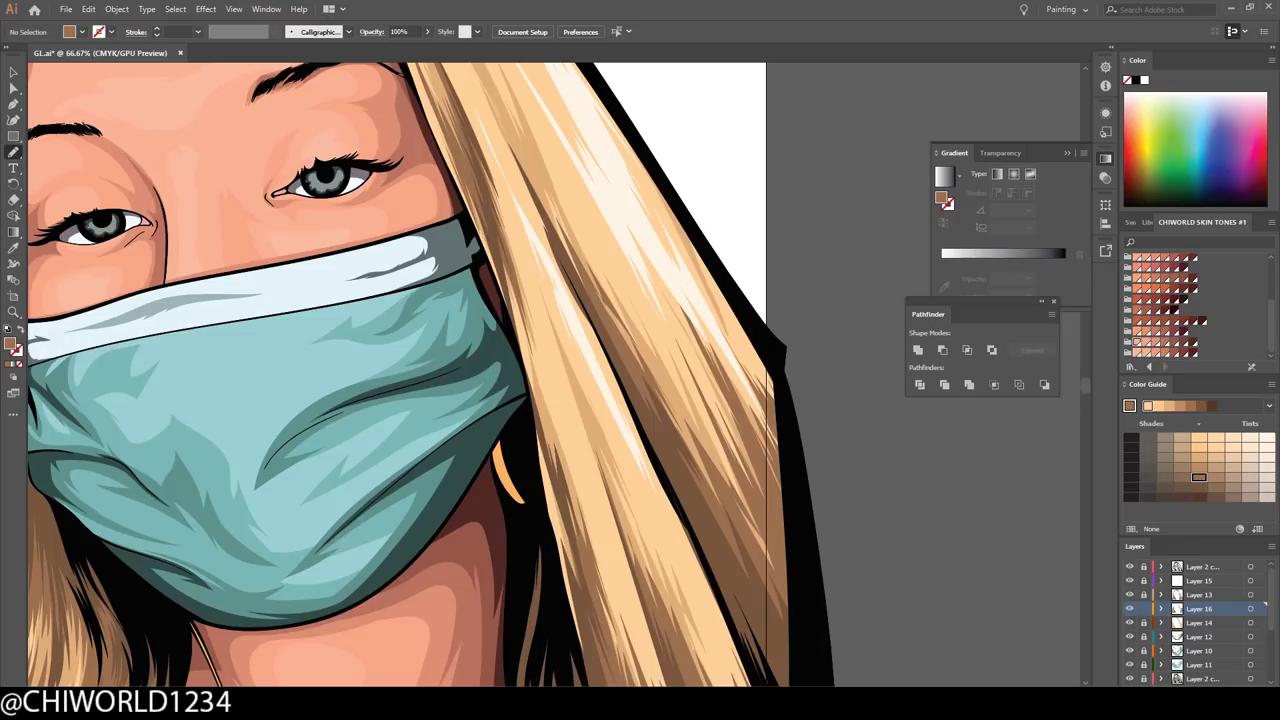
pyautogui.hotkey('ctrl', '-')
pyautogui.hotkey('ctrl', '+')
pyautogui.hotkey('ctrl', '+')
pyautogui.hotkey('ctrl', '-')
pyautogui.hotkey('ctrl', '-')
pyautogui.hotkey('ctrl', '-')
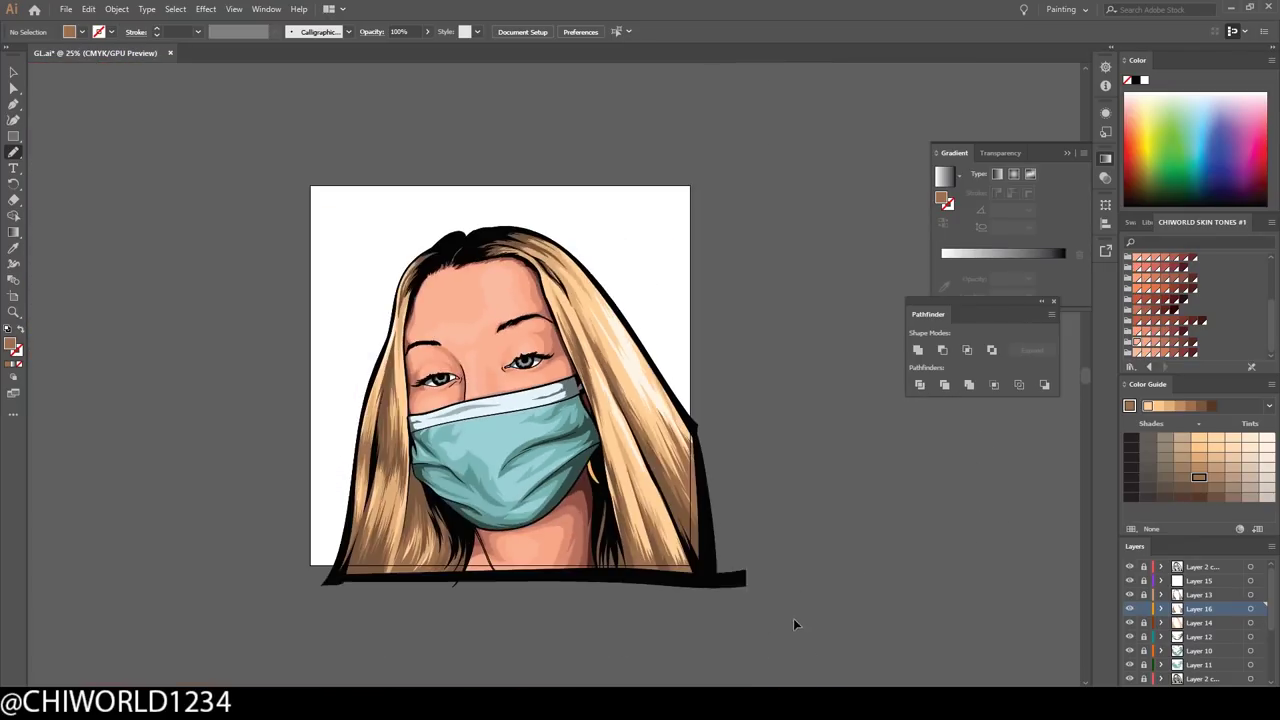
pyautogui.hotkey('ctrl', '+')
pyautogui.hotkey('ctrl', '+')
pyautogui.hotkey('ctrl', '+')
pyautogui.moveTo(504, 333); pyautogui.dragTo(483, 411)
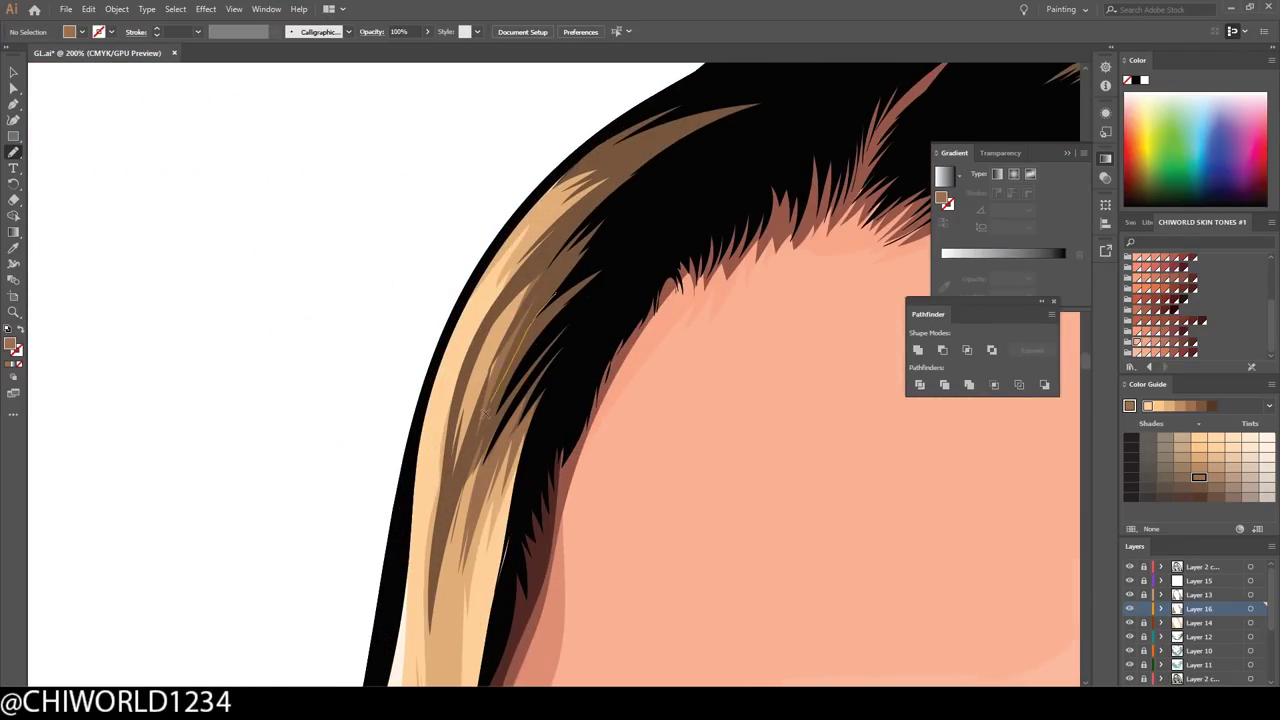
pyautogui.hotkey('ctrl', '-')
pyautogui.hotkey('ctrl', '-')
pyautogui.hotkey('ctrl', '+')
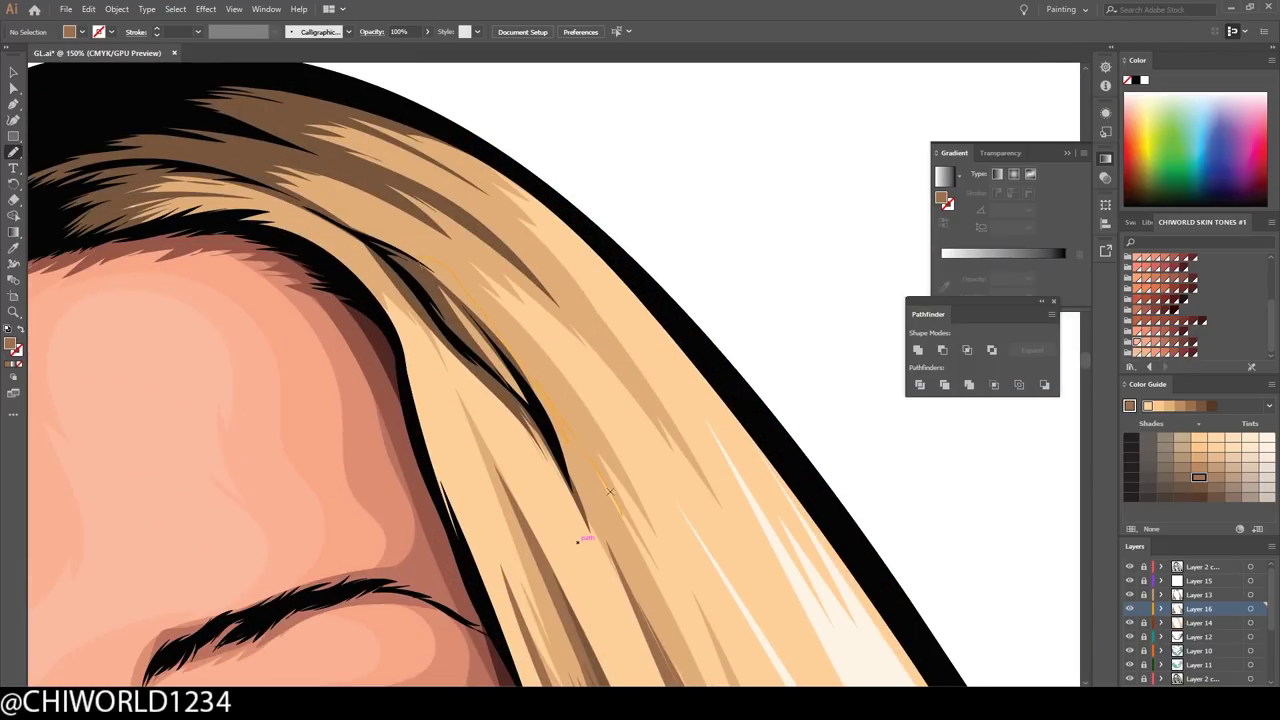
pyautogui.moveTo(569, 297); pyautogui.dragTo(605, 355)
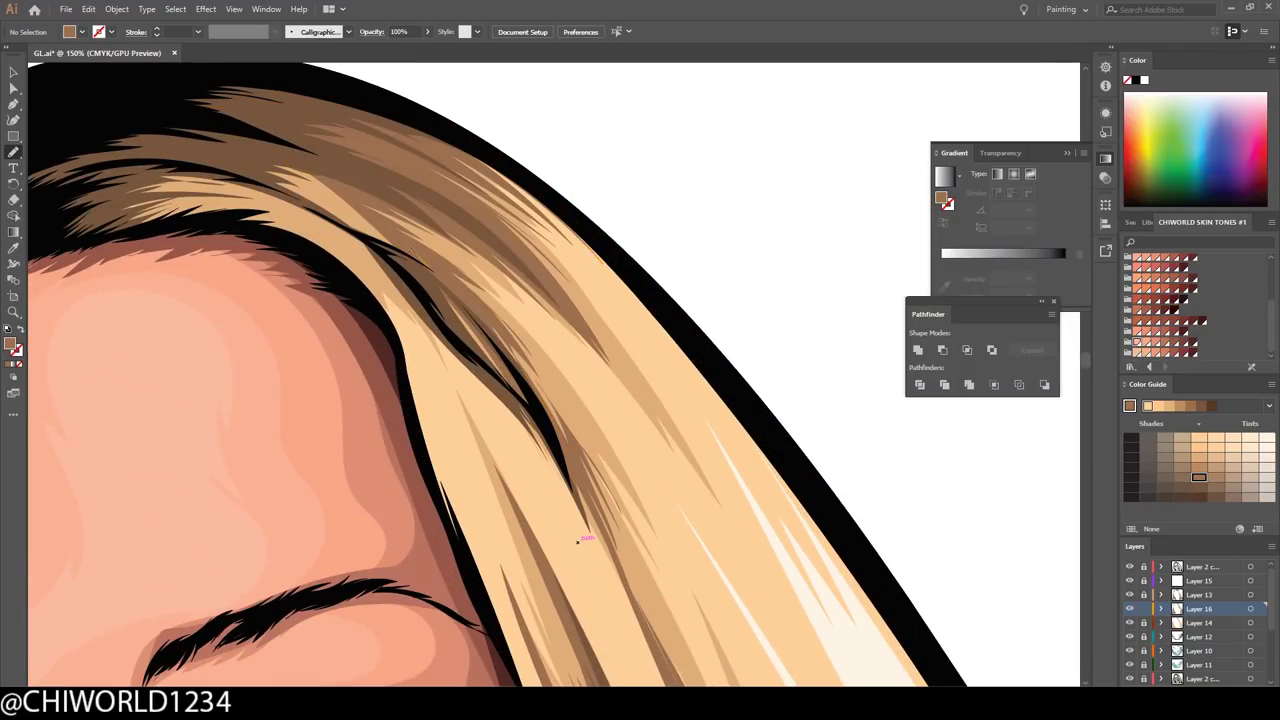
pyautogui.moveTo(300, 170); pyautogui.dragTo(400, 235)
pyautogui.hotkey('ctrl', '-')
pyautogui.hotkey('ctrl', '-')
pyautogui.hotkey('ctrl', '-')
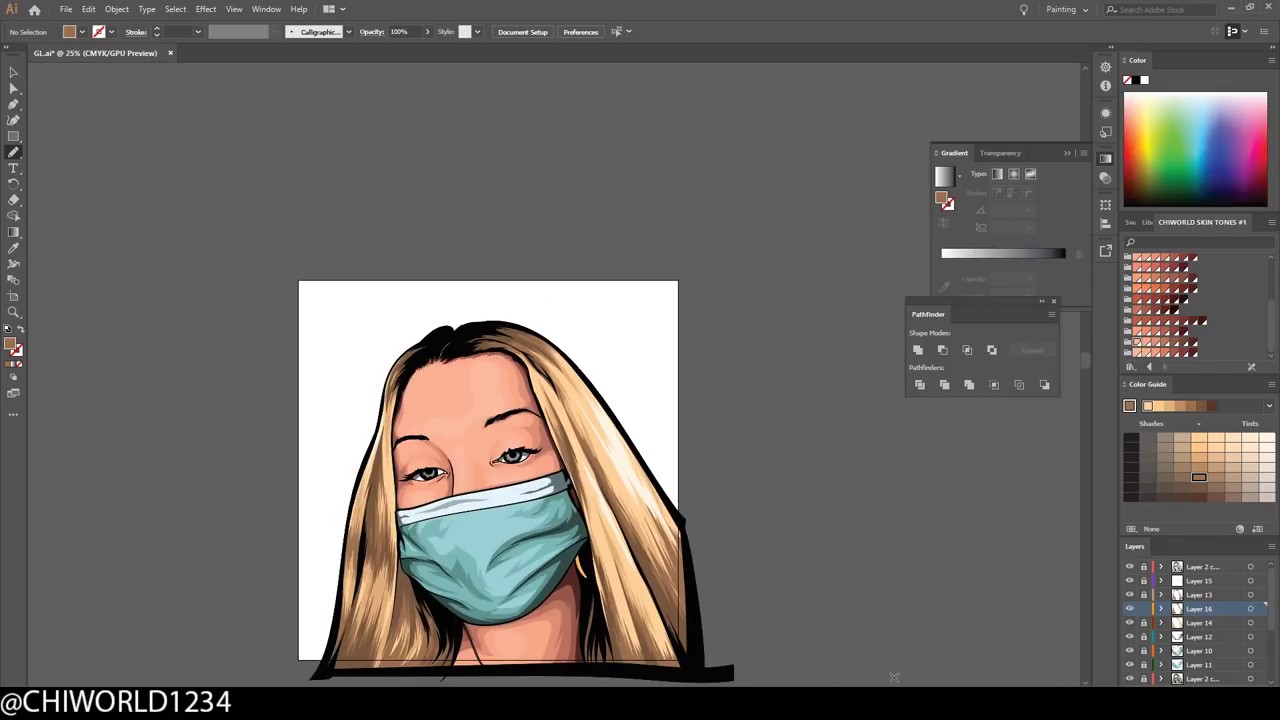
# - Switch layers and paint thin strands over the left, right and neck-side blonde hair
pyautogui.click(1203, 623)
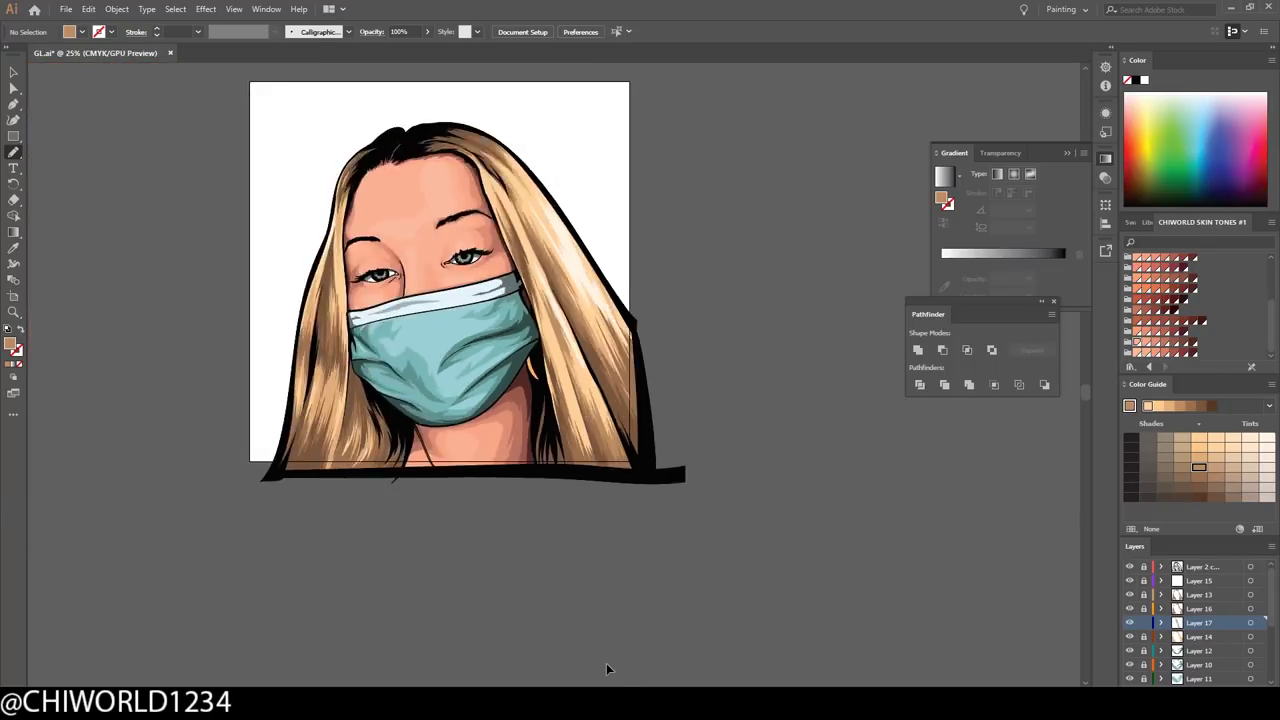
pyautogui.moveTo(435, 410); pyautogui.dragTo(466, 488)
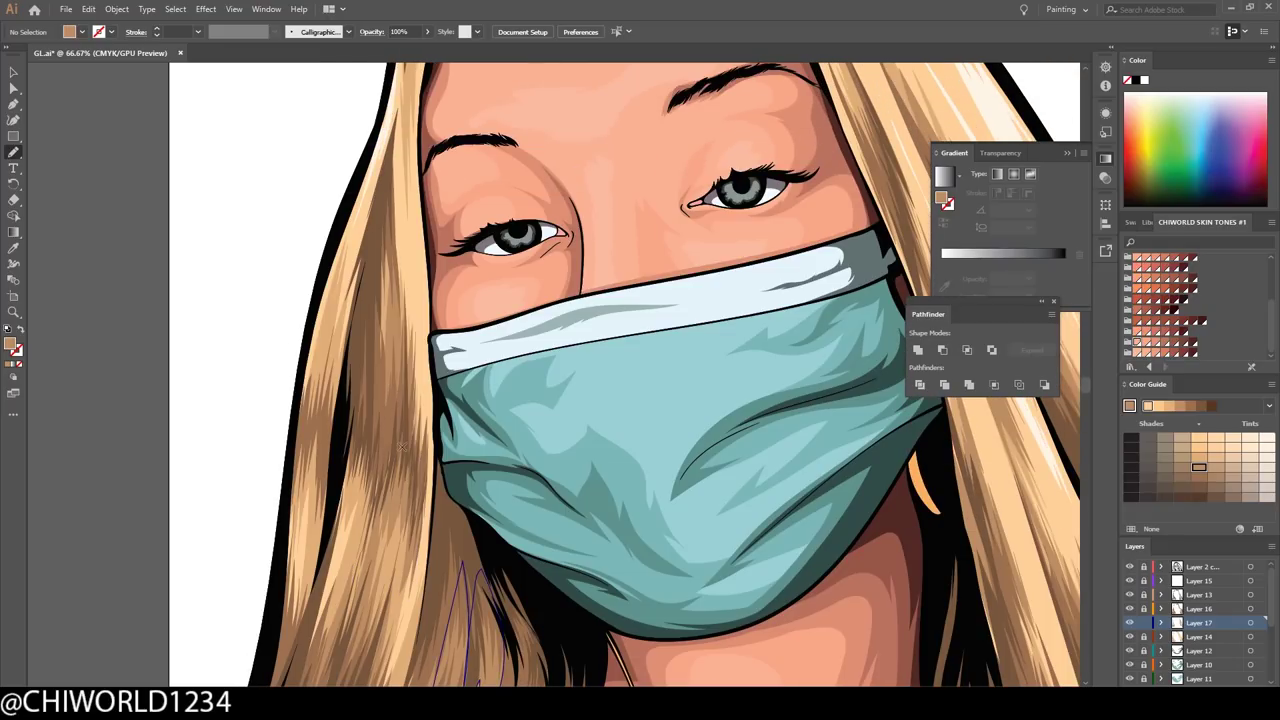
pyautogui.moveTo(322, 440); pyautogui.dragTo(337, 282)
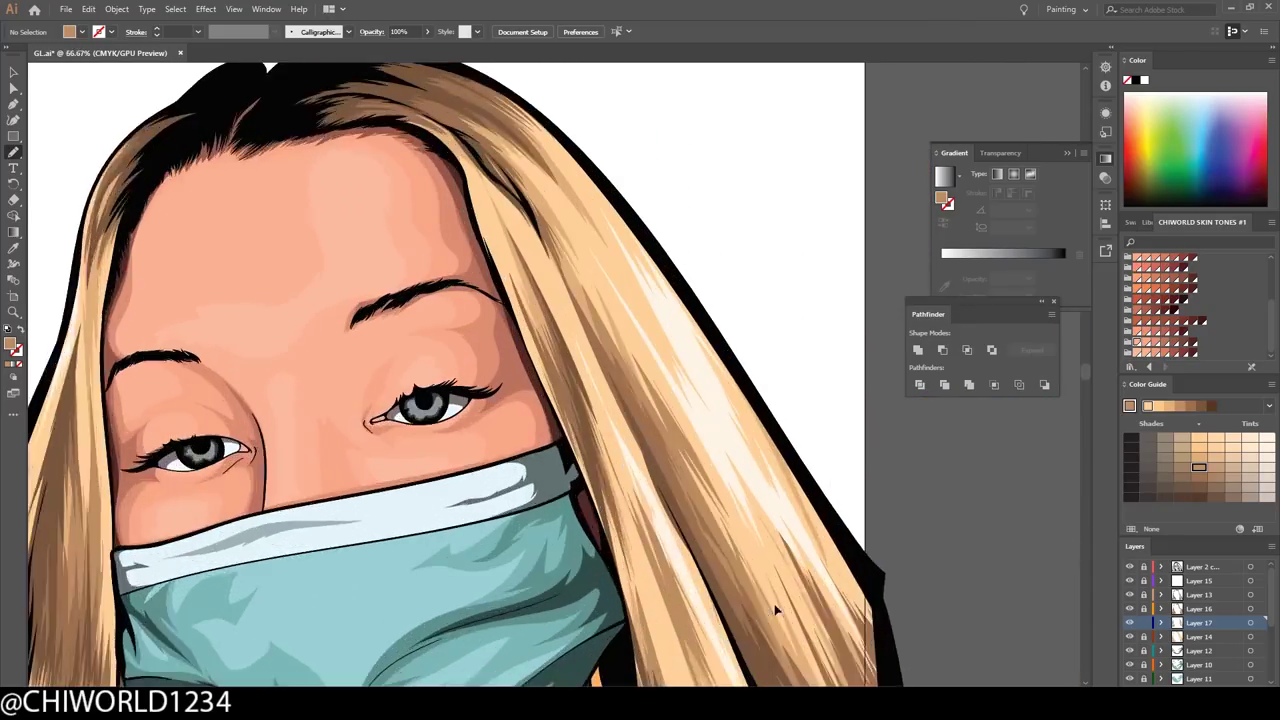
pyautogui.moveTo(582, 398); pyautogui.dragTo(655, 533)
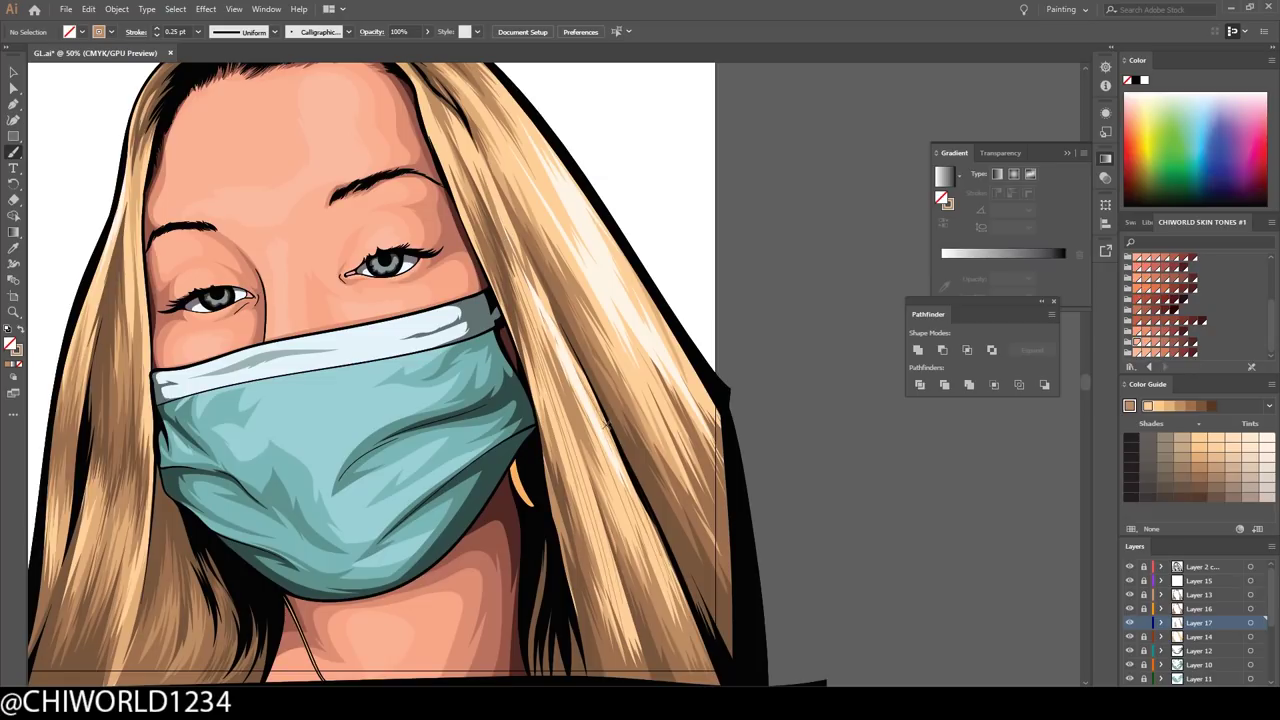
pyautogui.scroll(3, 604, 425)
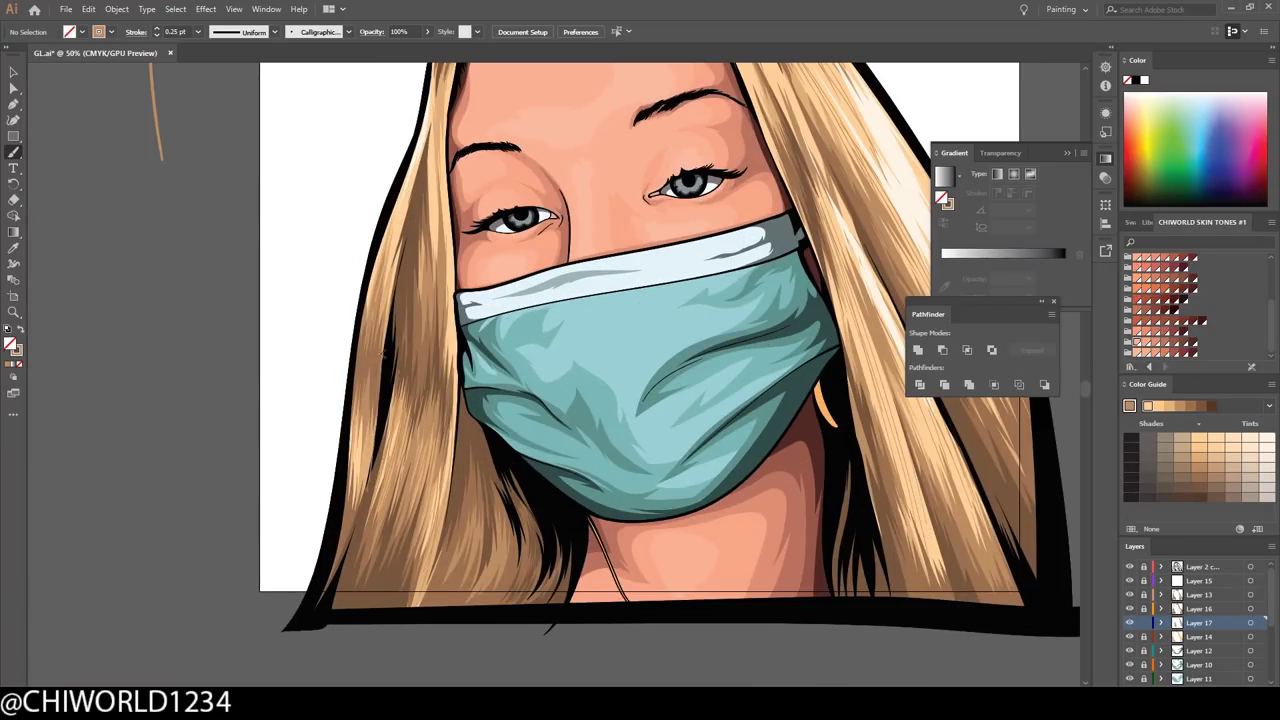
pyautogui.scroll(2, 437, 153)
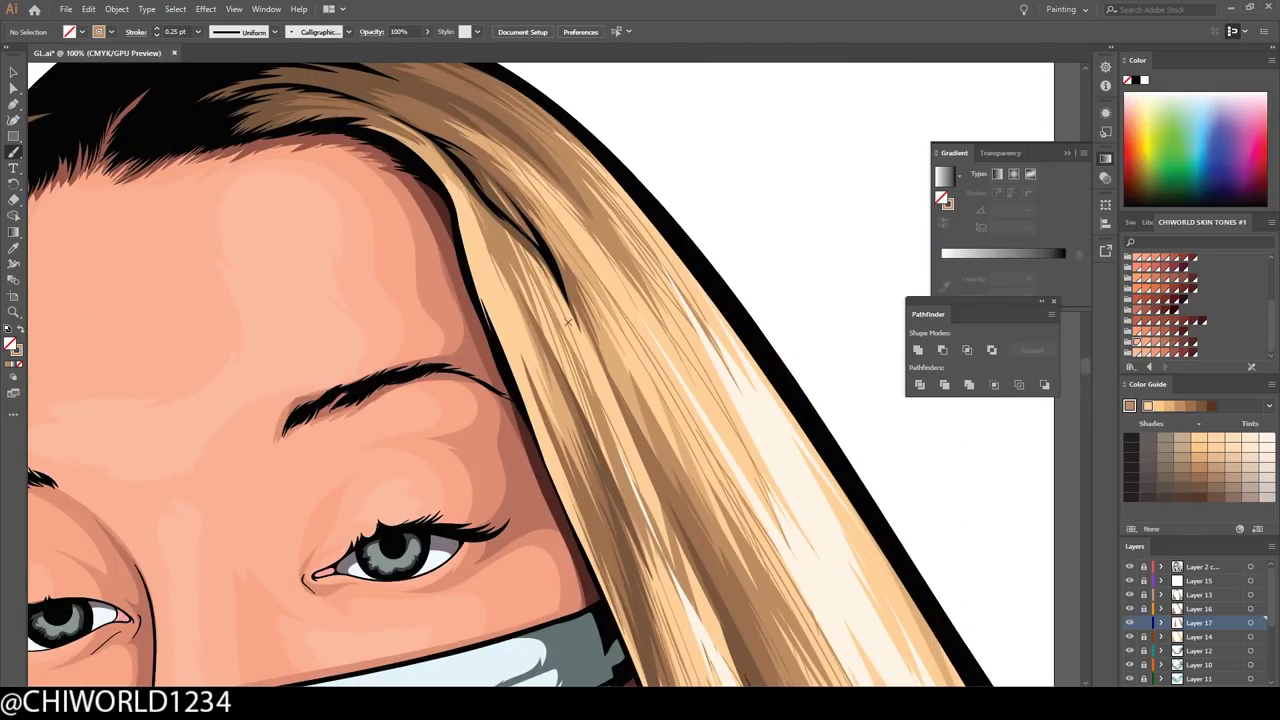
pyautogui.moveTo(568, 322); pyautogui.dragTo(588, 500)
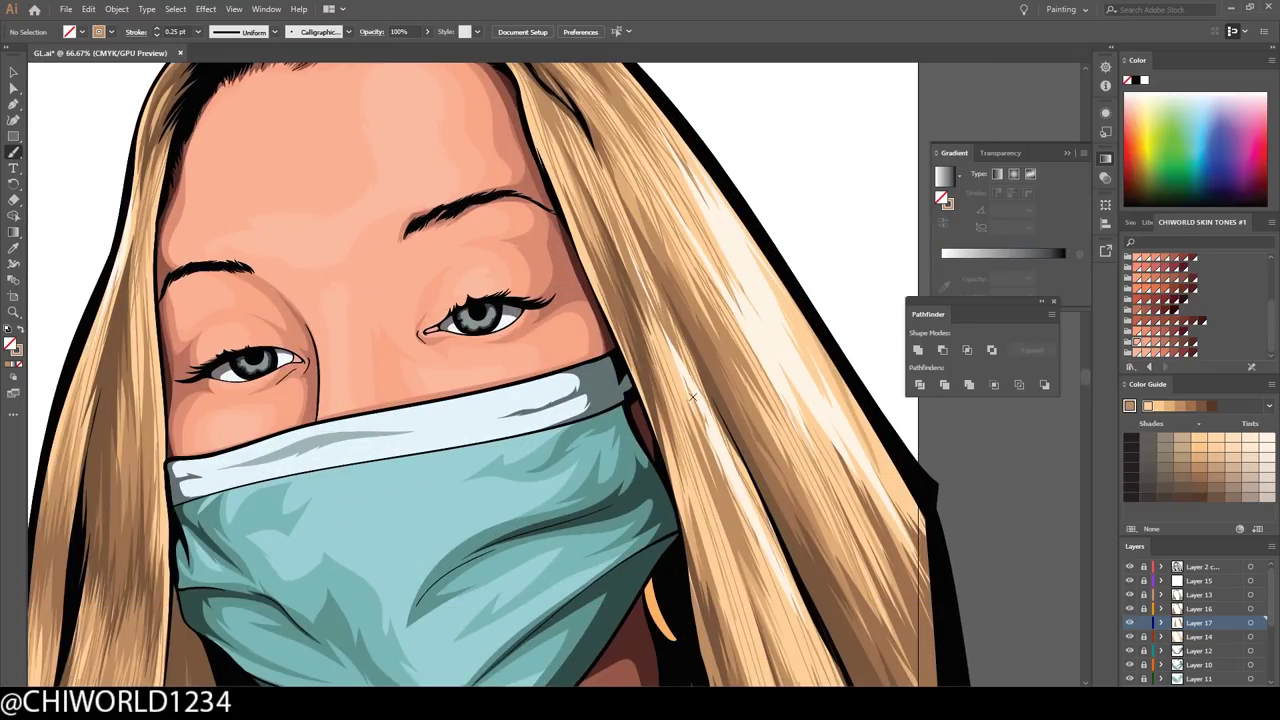
# - Create Layer 18 above Layer 15, then zoom onto the top of the hair
pyautogui.hotkey('ctrl', '-')
pyautogui.click(1199, 580)
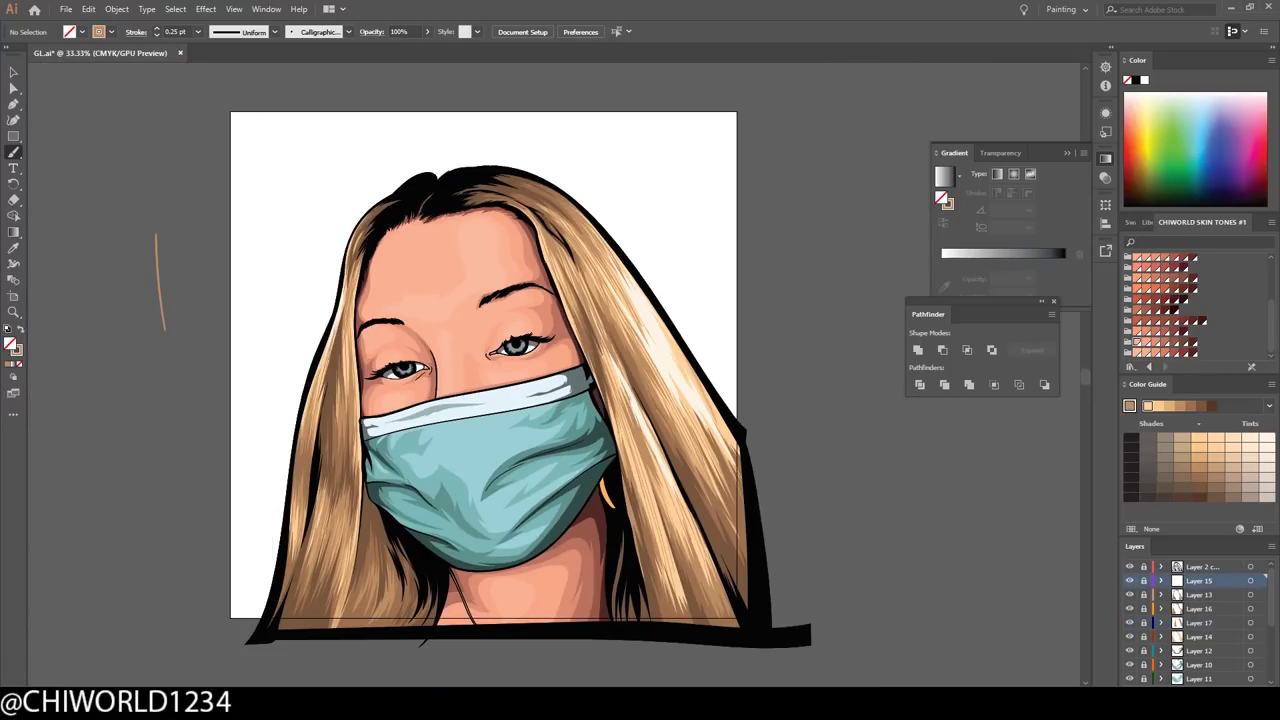
pyautogui.hotkey('ctrl', 'l')
pyautogui.scroll(4, 498, 129)
# - Choose a dark fill colour and paint dark strands along the top hairline
pyautogui.scroll(1, 498, 129)
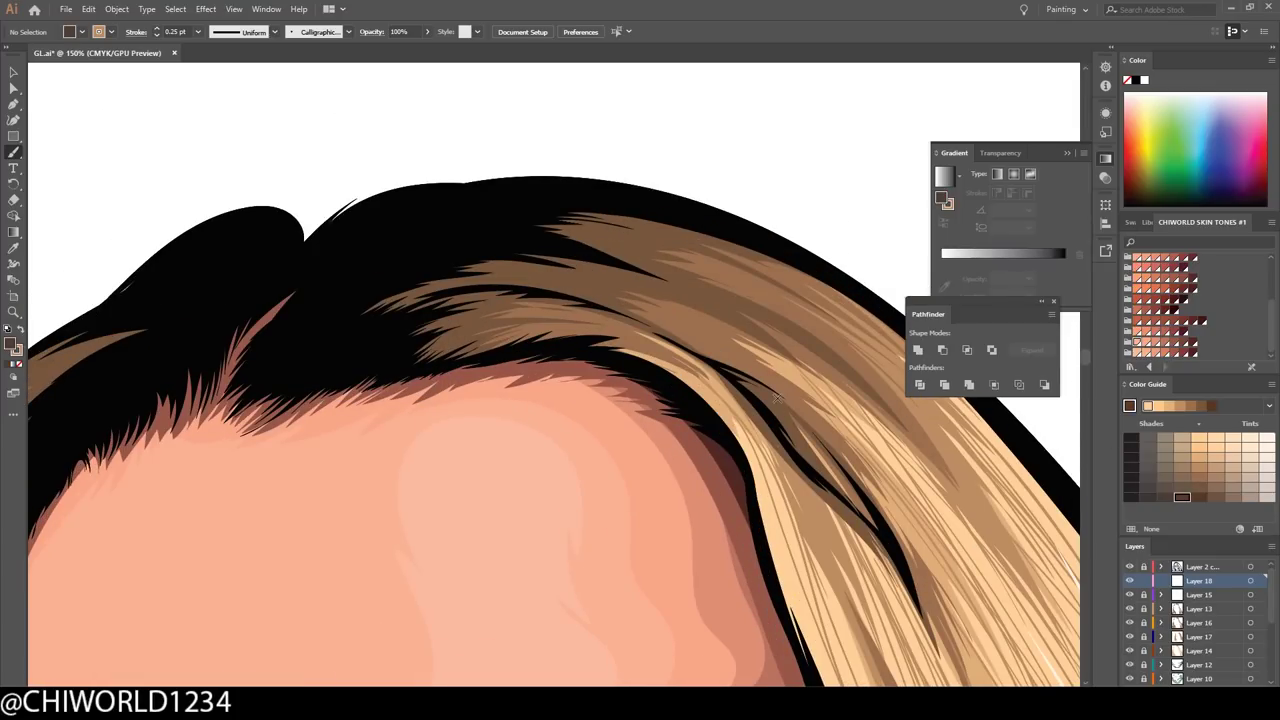
pyautogui.doubleClick(12, 345)
pyautogui.click(331, 51)
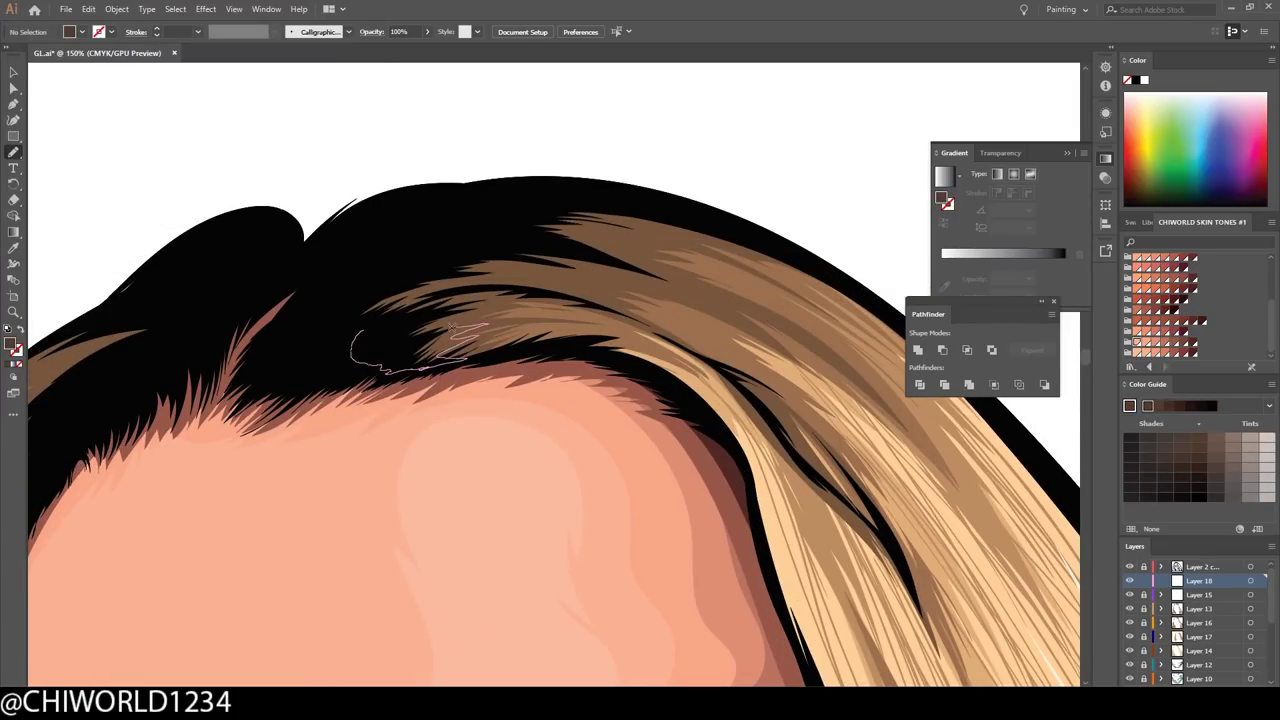
pyautogui.moveTo(766, 312); pyautogui.dragTo(869, 306)
pyautogui.hotkey('ctrl', '+')
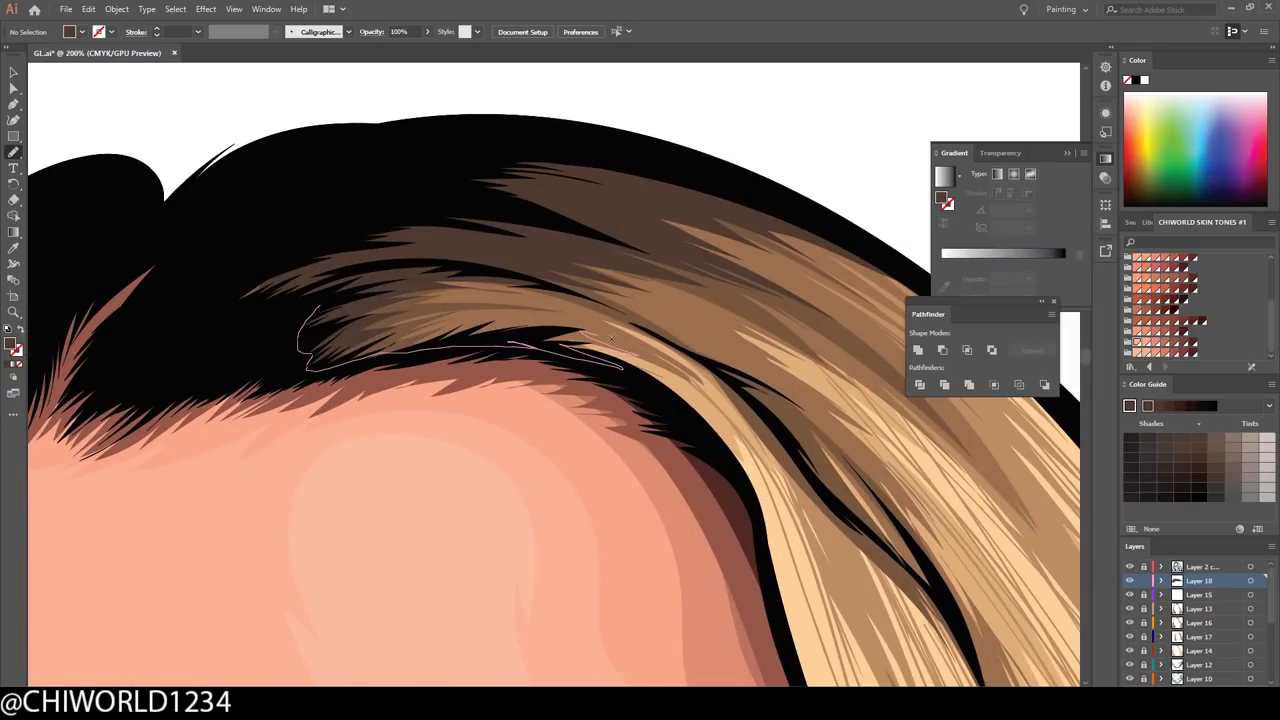
pyautogui.moveTo(611, 339); pyautogui.dragTo(620, 366)
# - Paint dark strands on the left hair and across the top hair
pyautogui.scroll(-5, 550, 375)
pyautogui.scroll(5, 330, 400)
pyautogui.moveTo(410, 470); pyautogui.dragTo(330, 358)
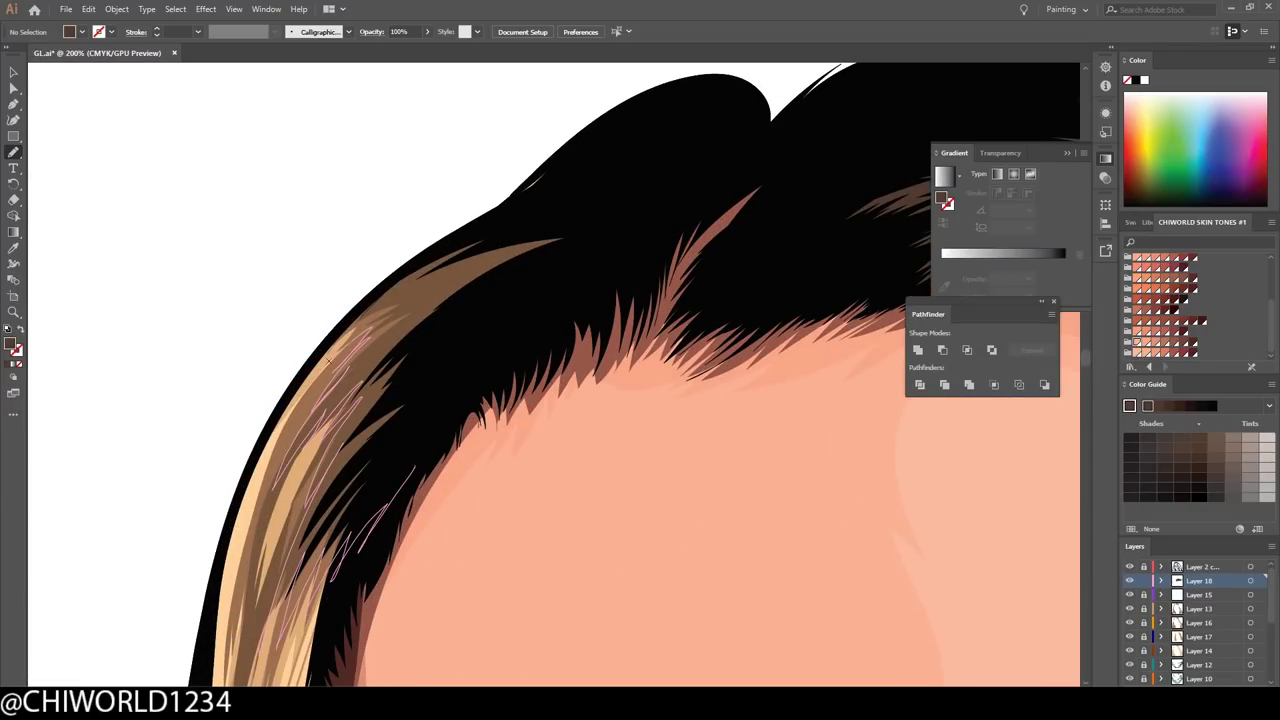
pyautogui.scroll(-3, 562, 544)
pyautogui.scroll(2, 520, 340)
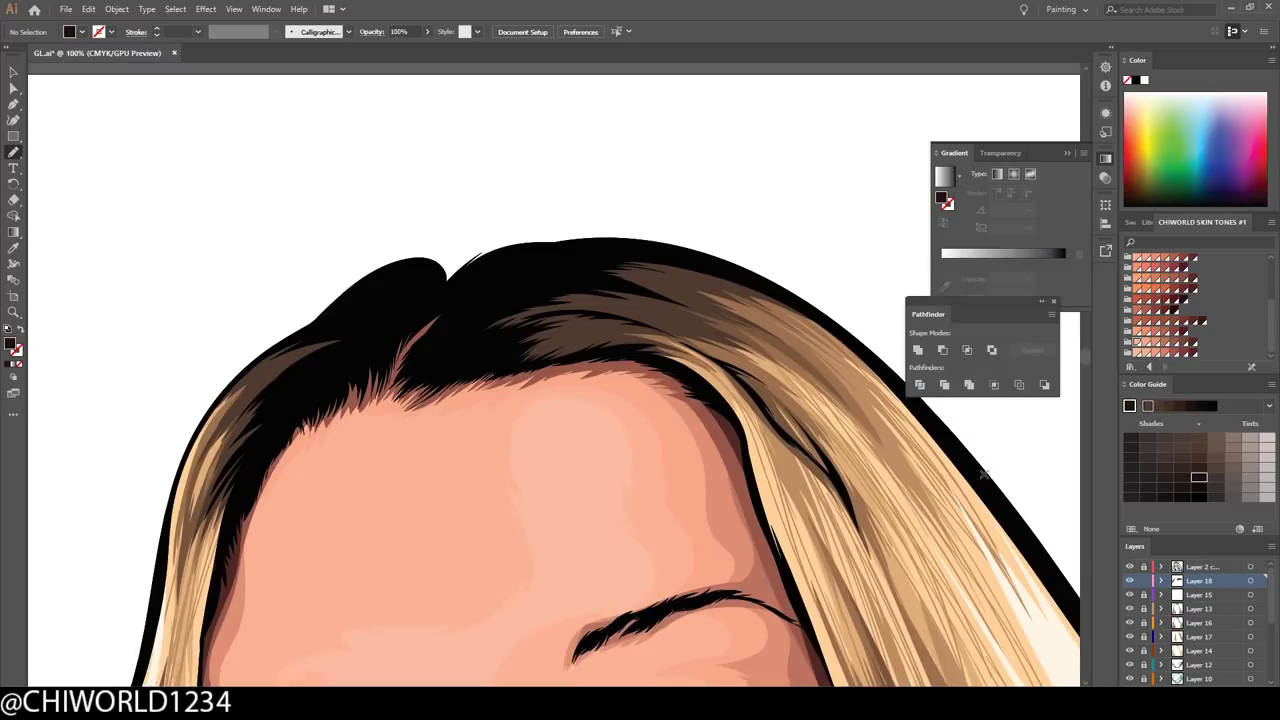
pyautogui.moveTo(488, 328); pyautogui.dragTo(591, 350)
pyautogui.scroll(-3, 640, 380)
pyautogui.scroll(3, 400, 200)
pyautogui.press('v')
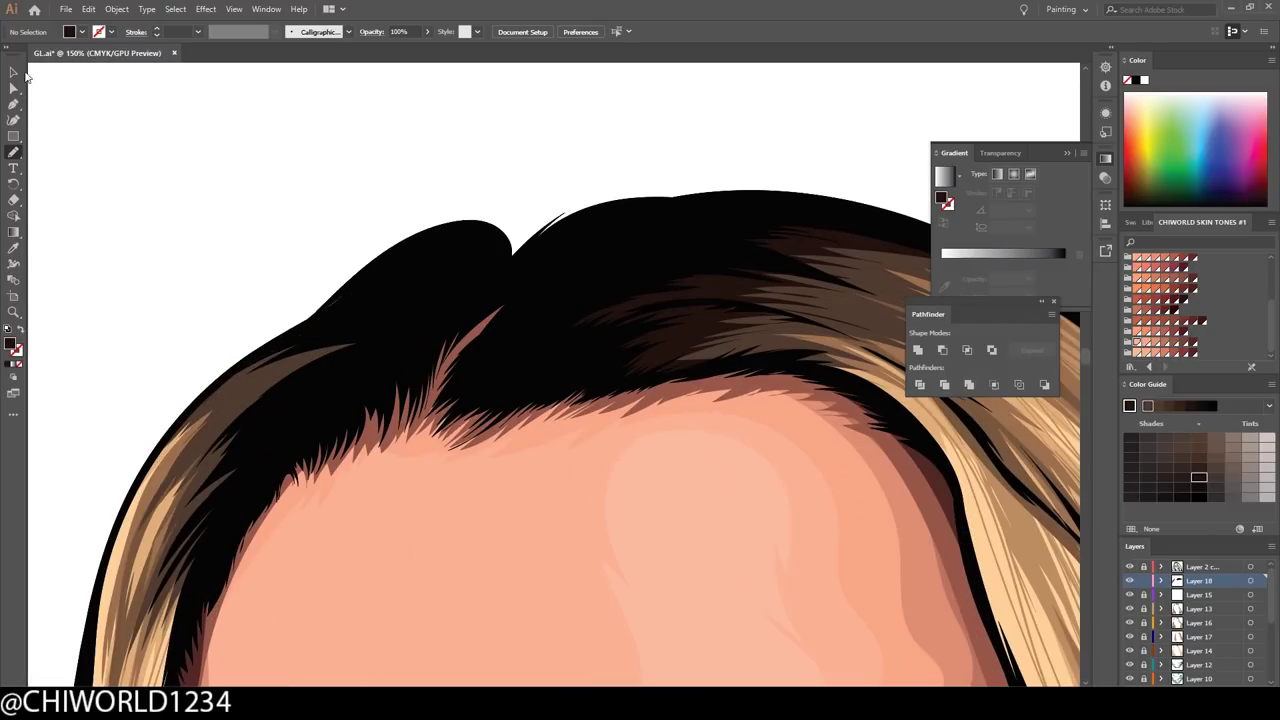
pyautogui.click(383, 131)
pyautogui.press('b')
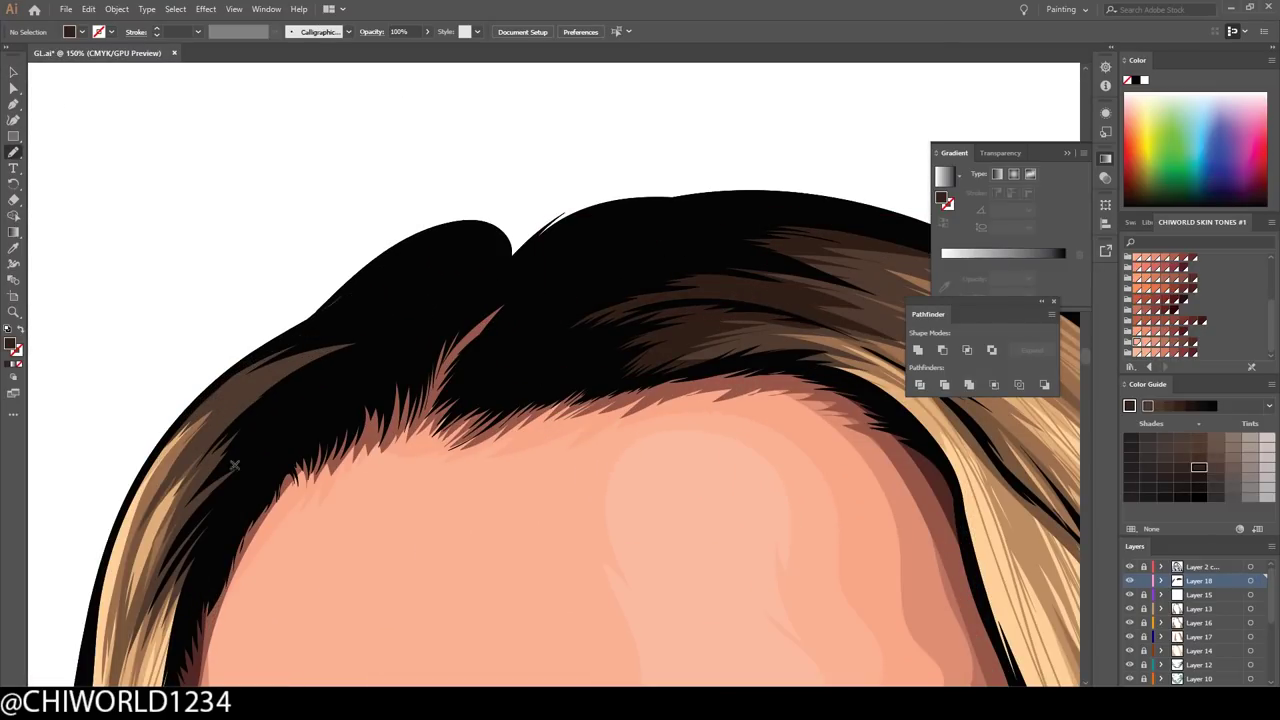
pyautogui.scroll(-3, 640, 380)
pyautogui.scroll(3, 555, 242)
# - Add a thin forehead strand and zigzag strands into the dark hair beside the neck
pyautogui.moveTo(670, 228); pyautogui.dragTo(555, 242)
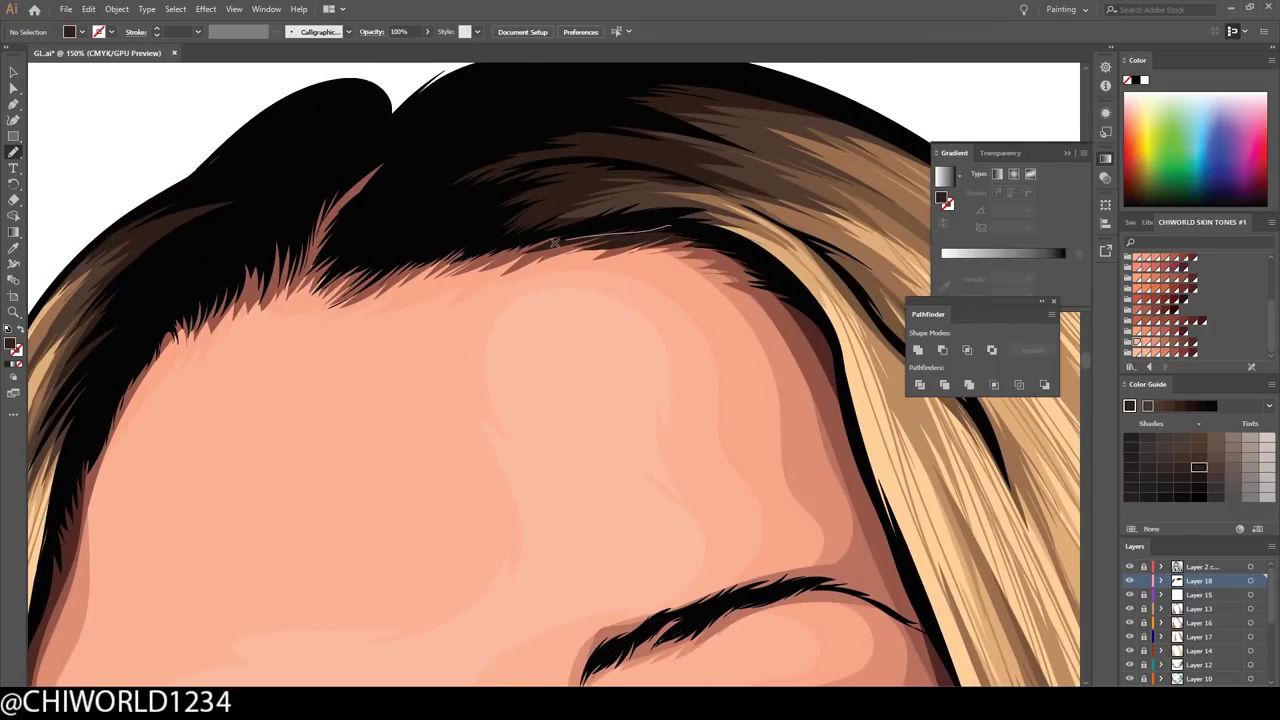
pyautogui.scroll(-3, 200, 366)
pyautogui.scroll(4, 363, 341)
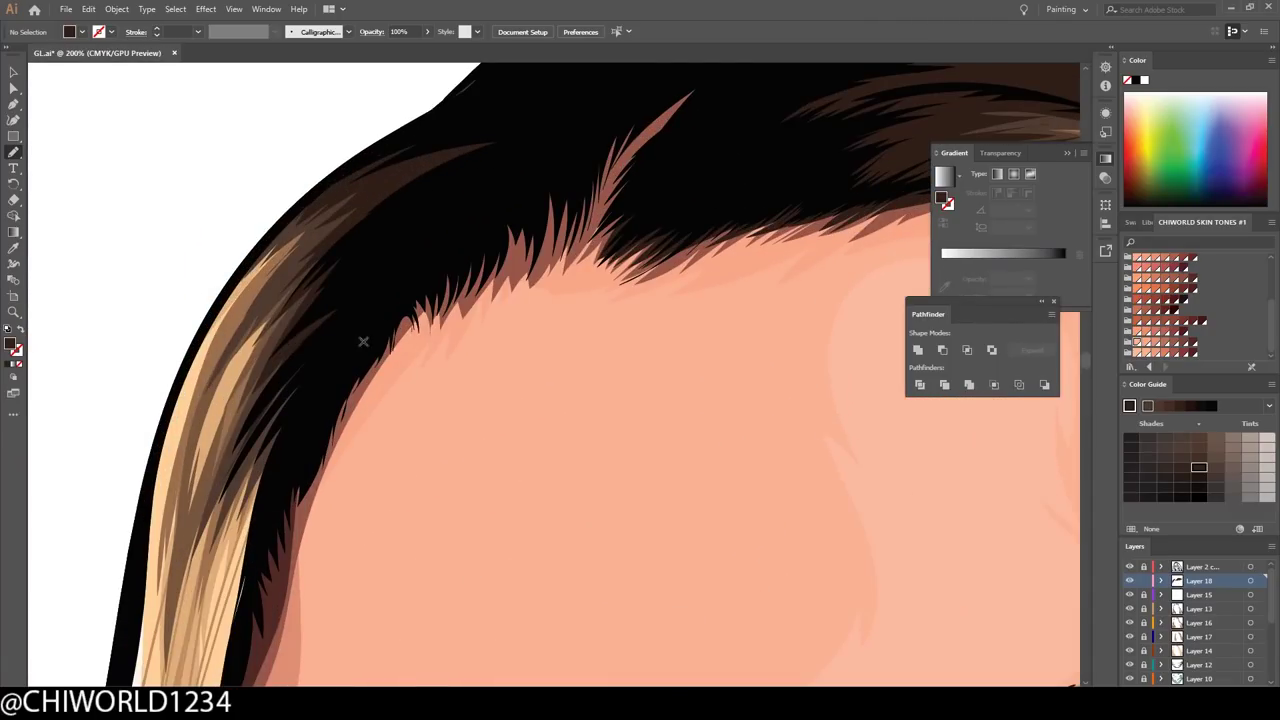
pyautogui.scroll(-3, 434, 517)
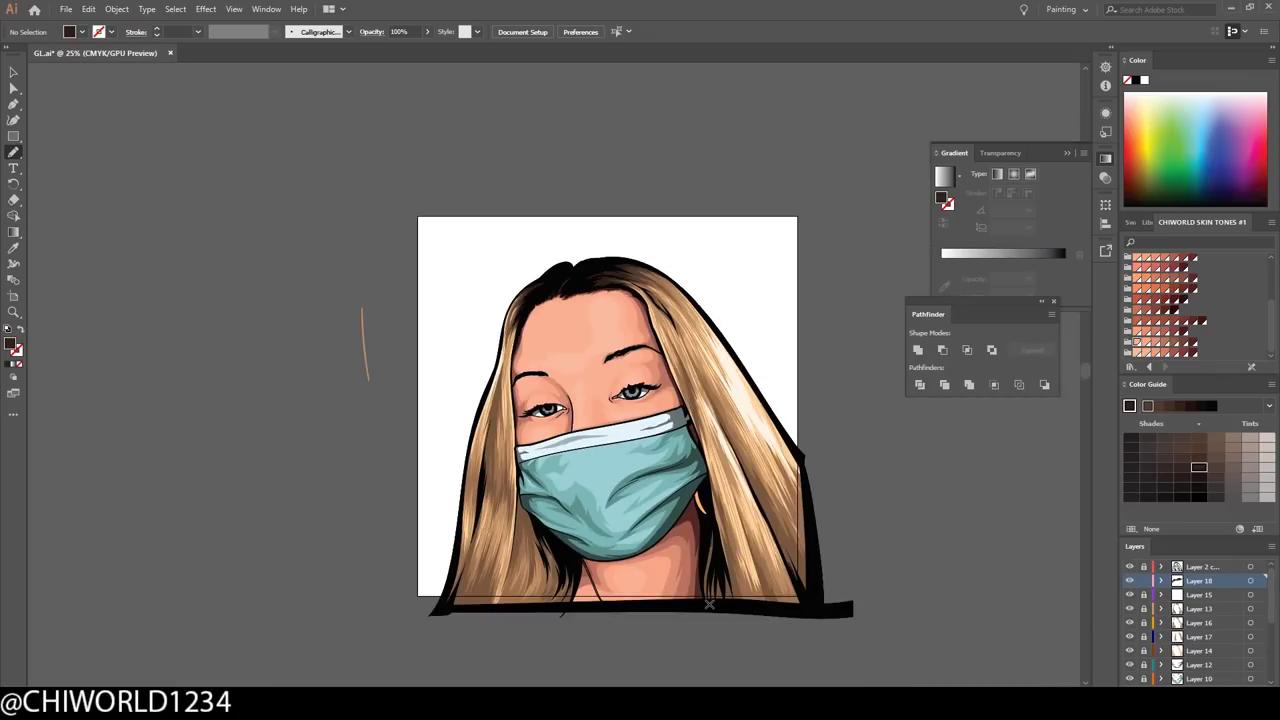
pyautogui.scroll(-1, 709, 604)
pyautogui.scroll(5, 661, 512)
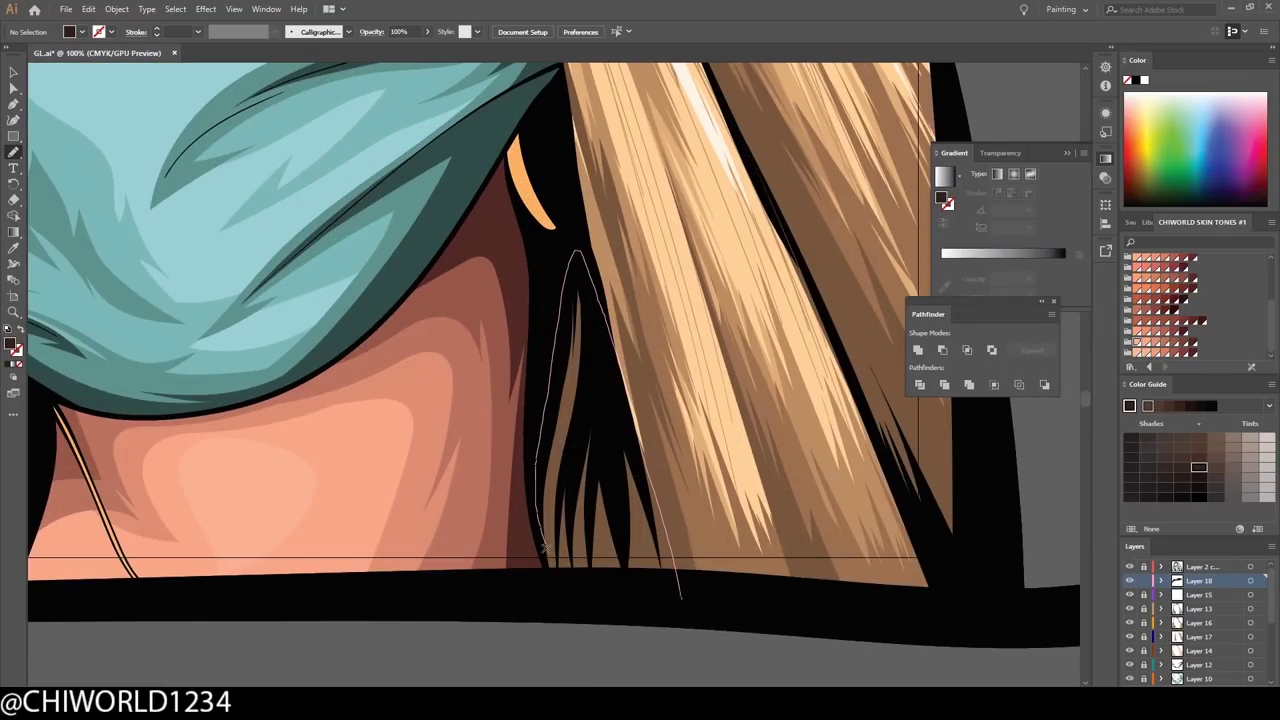
pyautogui.scroll(-2, 560, 580)
pyautogui.scroll(2, 580, 620)
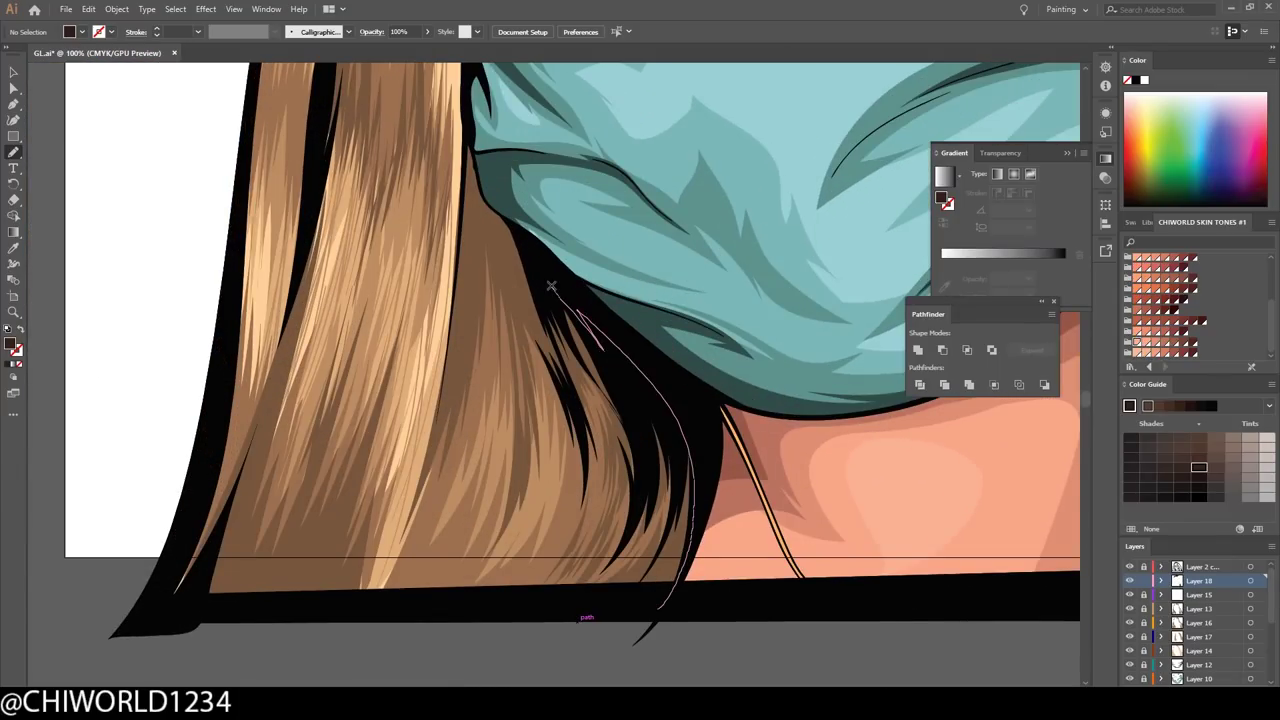
pyautogui.scroll(2, 546, 593)
pyautogui.moveTo(556, 376); pyautogui.dragTo(600, 632)
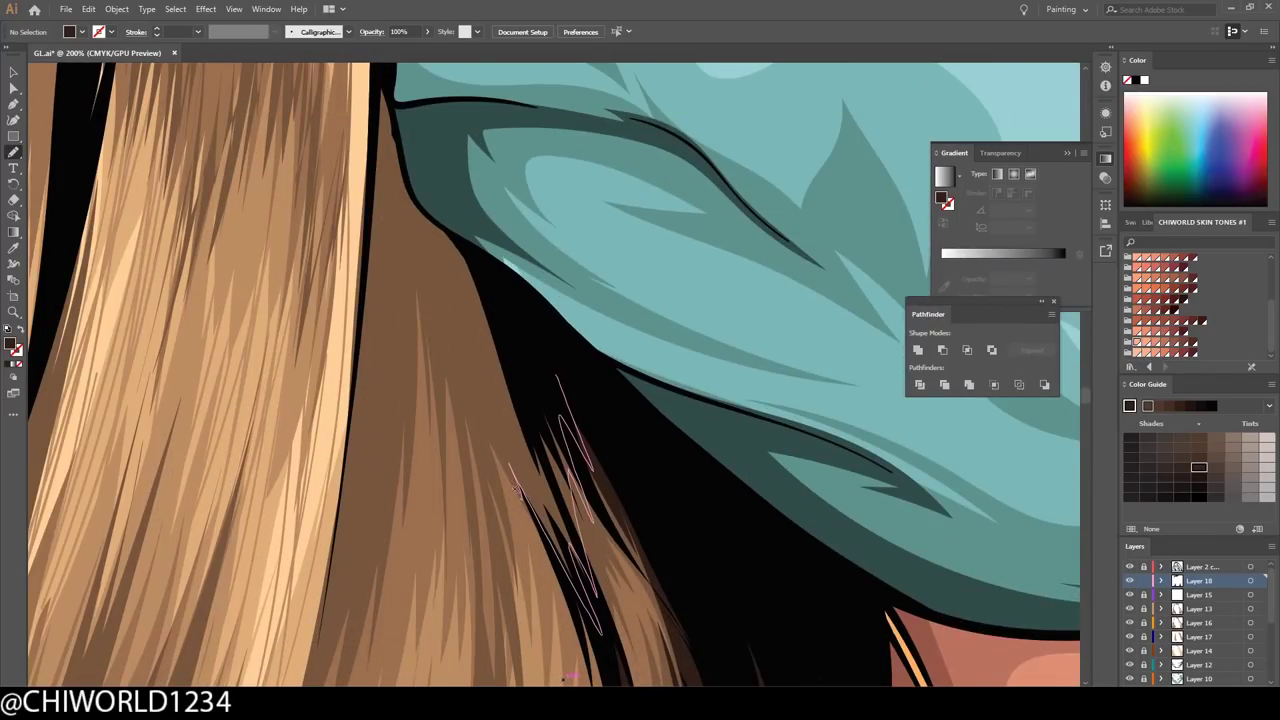
pyautogui.moveTo(375, 385); pyautogui.dragTo(410, 130)
pyautogui.scroll(-5, 600, 614)
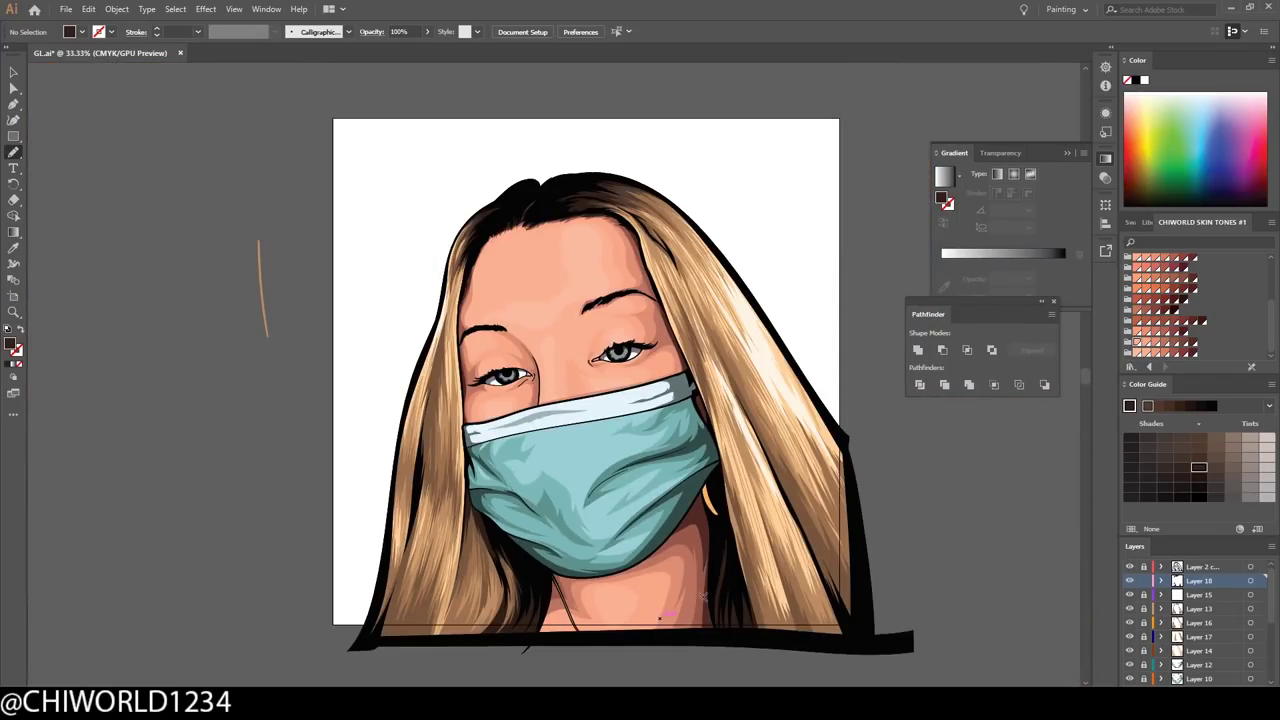
# - Select the top layer, centre the view on the eyes, and add a new layer
pyautogui.click(1150, 567)
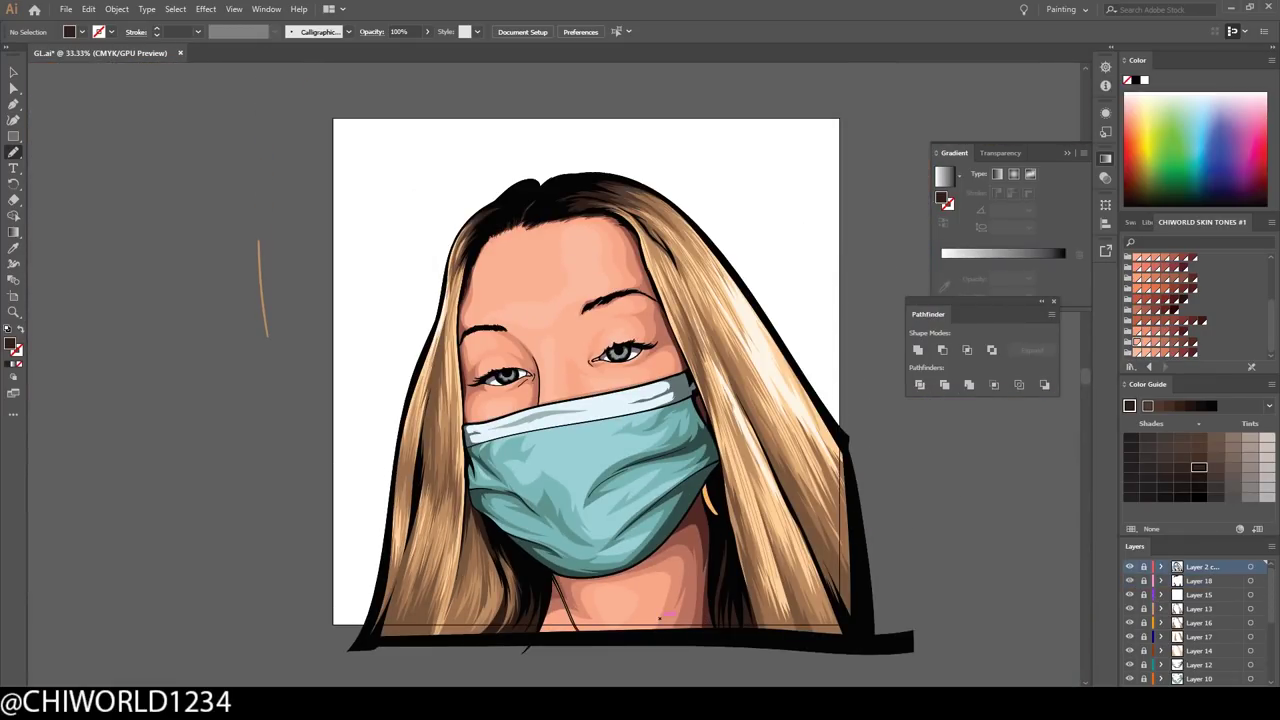
pyautogui.scroll(4, 620, 336)
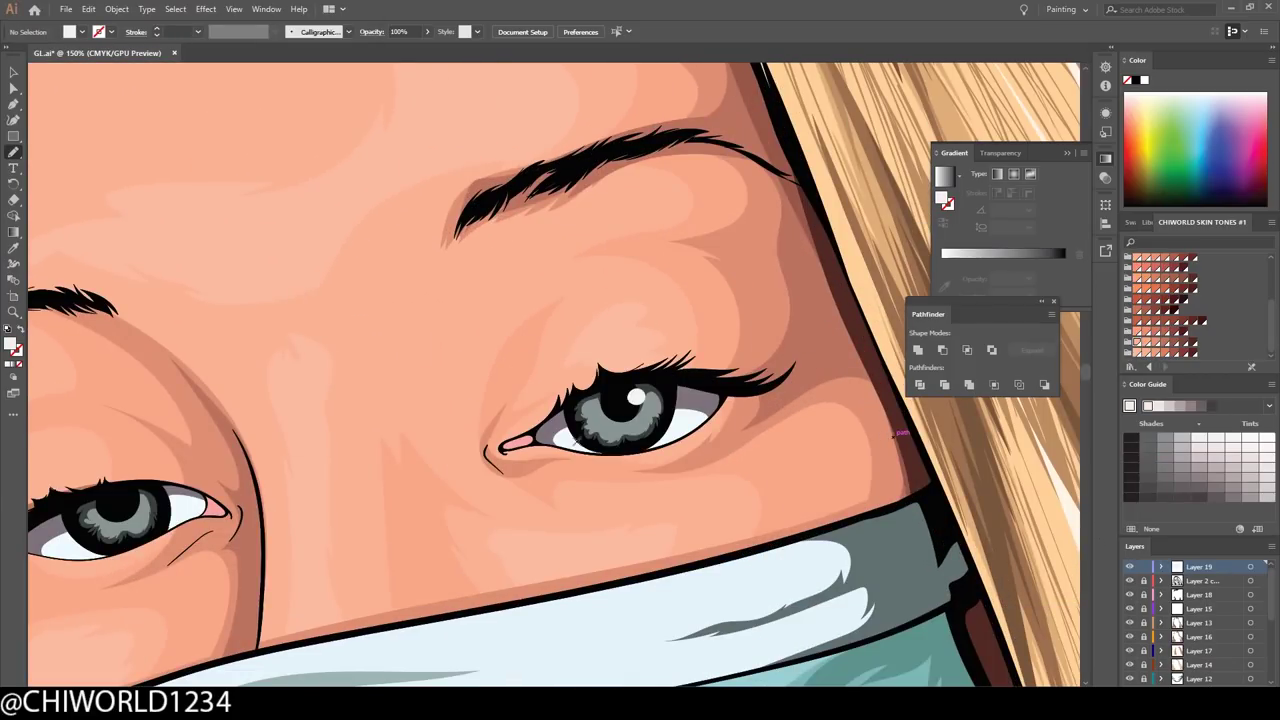
pyautogui.moveTo(406, 661); pyautogui.dragTo(528, 594)
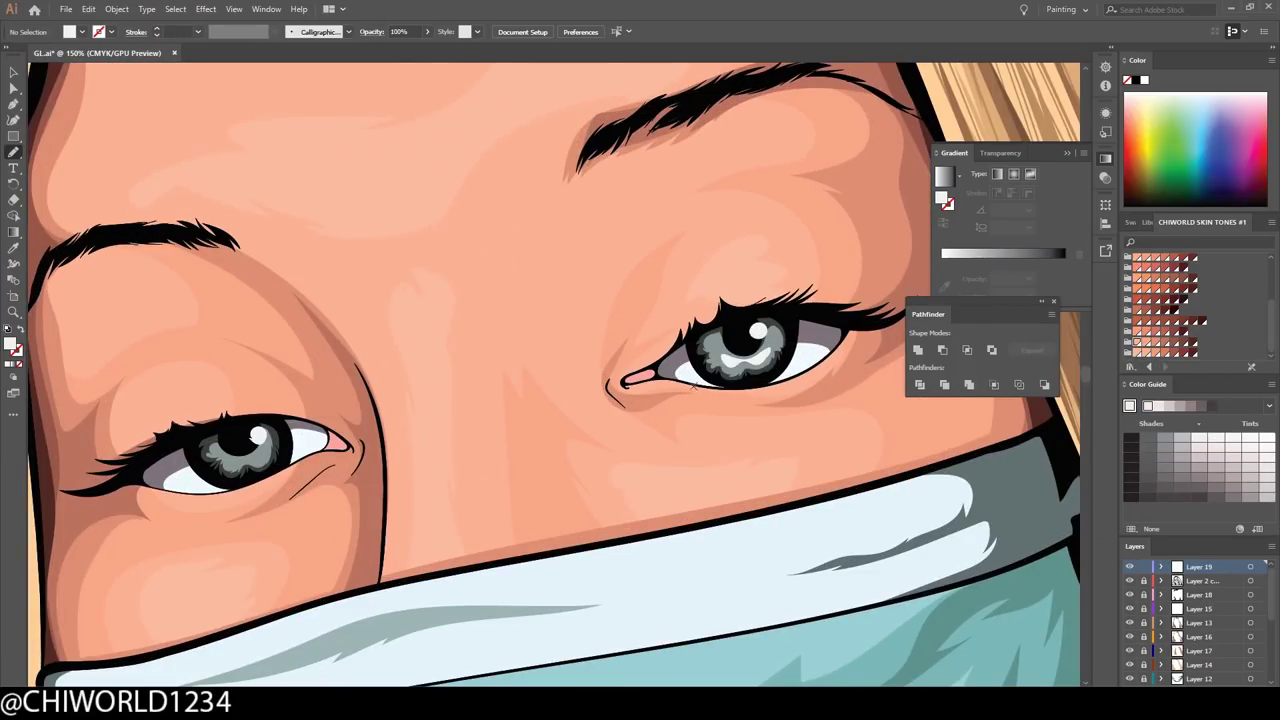
pyautogui.scroll(-6, 640, 370)
pyautogui.scroll(3, 640, 370)
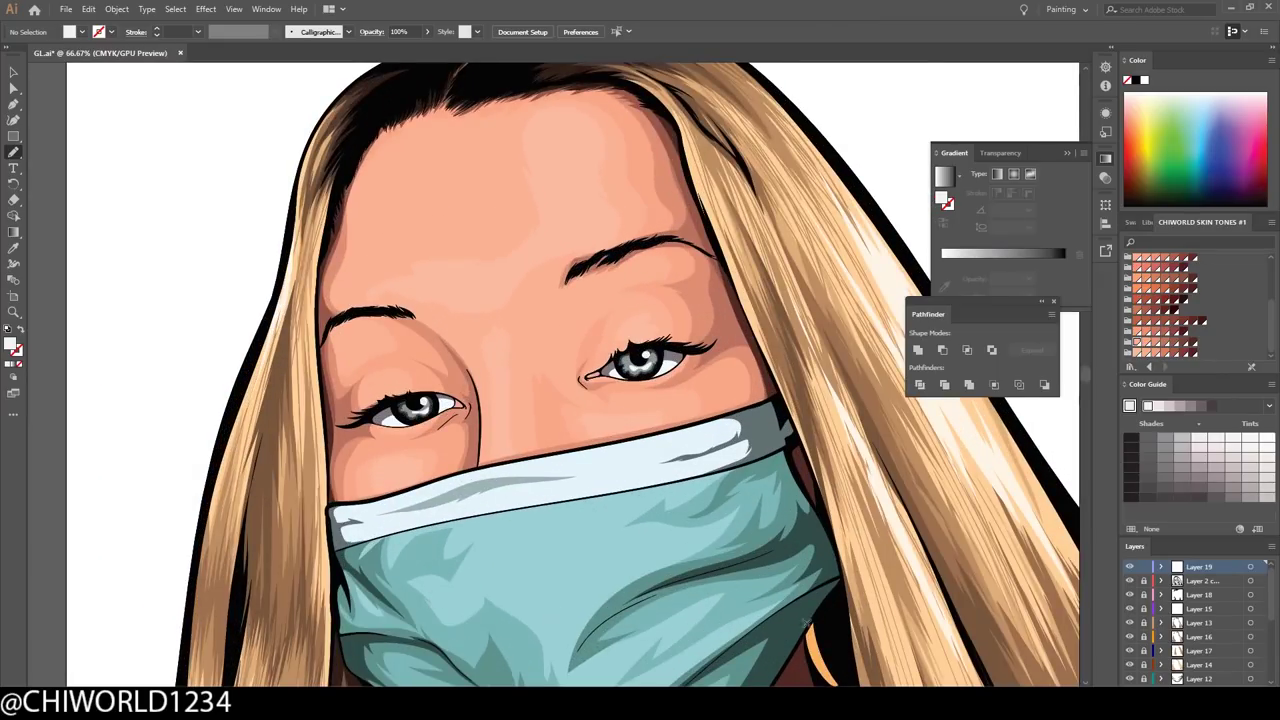
pyautogui.scroll(-3, 900, 597)
pyautogui.hotkey('ctrl', 'l')
# - Sample dark brown from the artwork and brush it over the lashes and eyebrows
pyautogui.hotkey('ctrl', '+')
pyautogui.press('i')
pyautogui.click(470, 420)
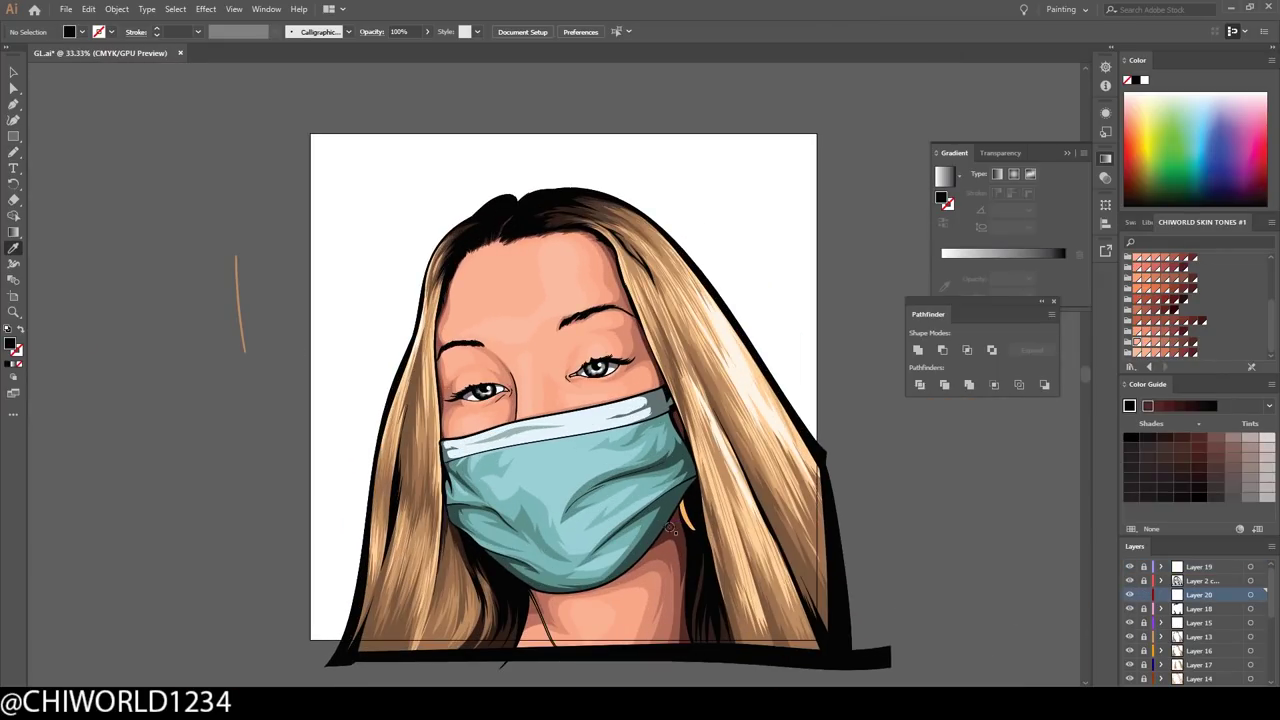
pyautogui.press('b')
pyautogui.hotkey('ctrl', '+')
pyautogui.hotkey('ctrl', '+')
pyautogui.hotkey('ctrl', '+')
pyautogui.hotkey('ctrl', '+')
pyautogui.hotkey('ctrl', '+')
pyautogui.hotkey('ctrl', '+')
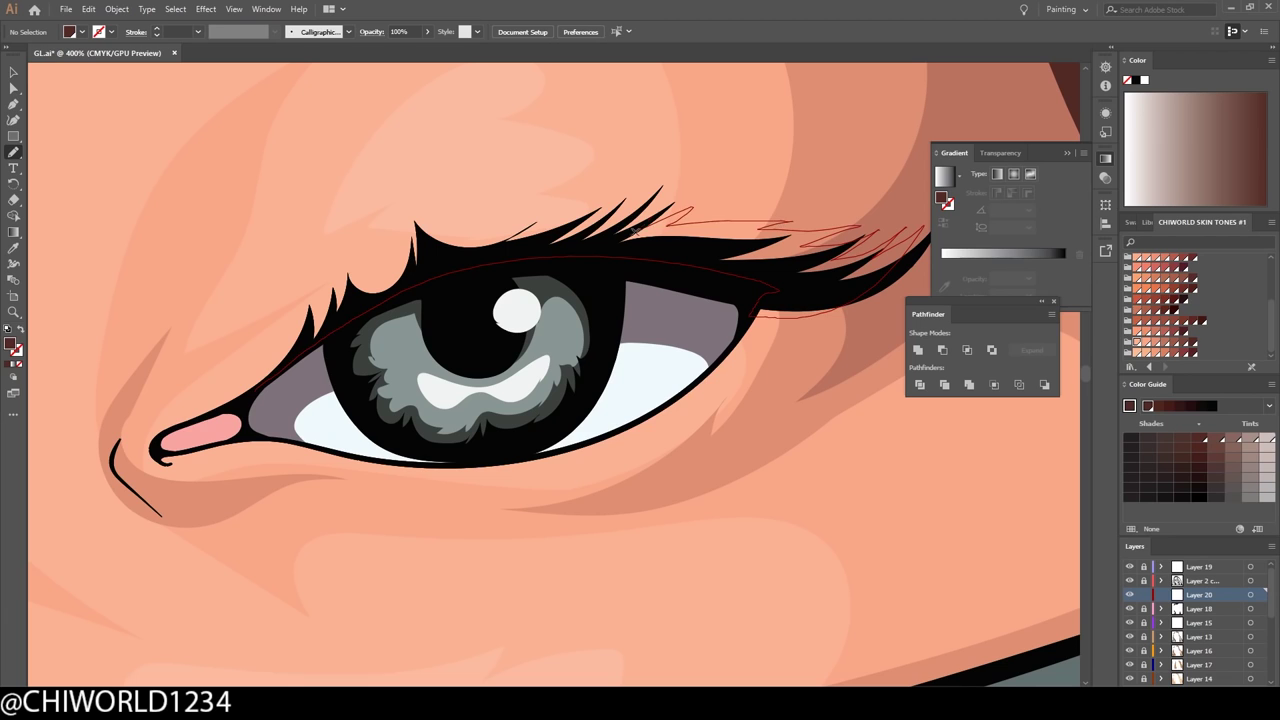
pyautogui.scroll(-5, 288, 340)
pyautogui.scroll(4, 388, 375)
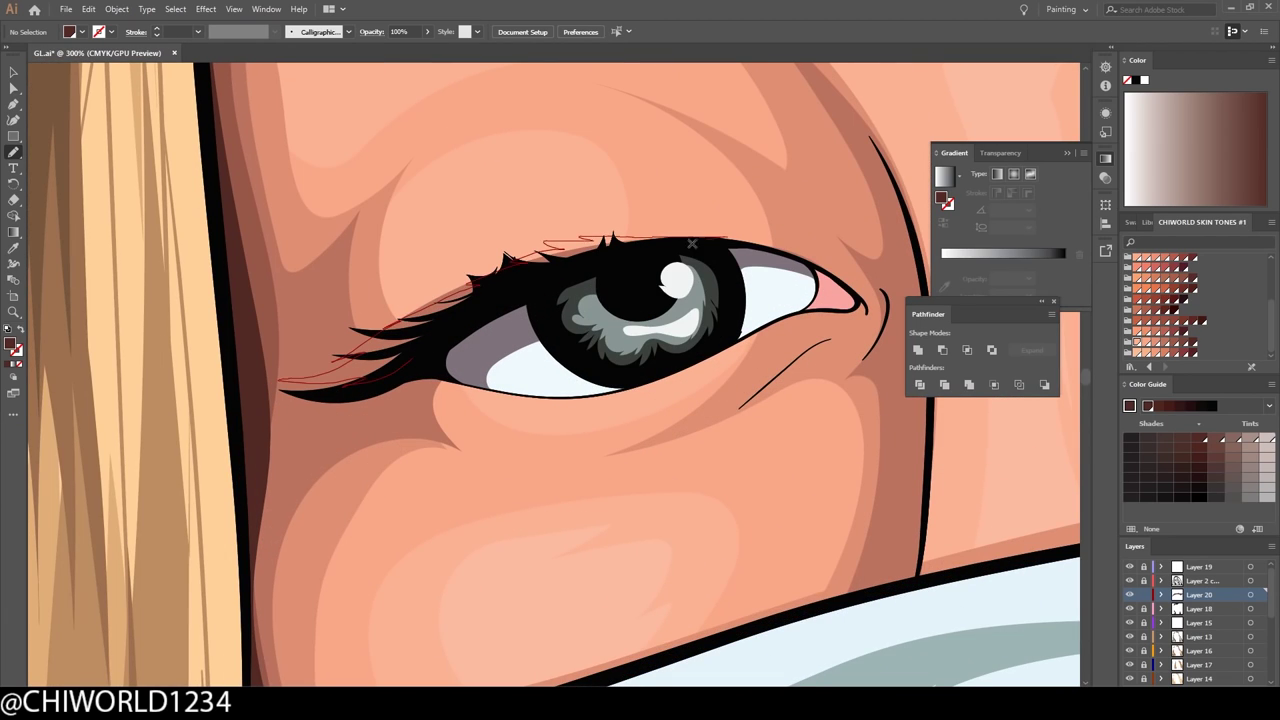
pyautogui.scroll(-5, 691, 243)
pyautogui.scroll(4, 803, 220)
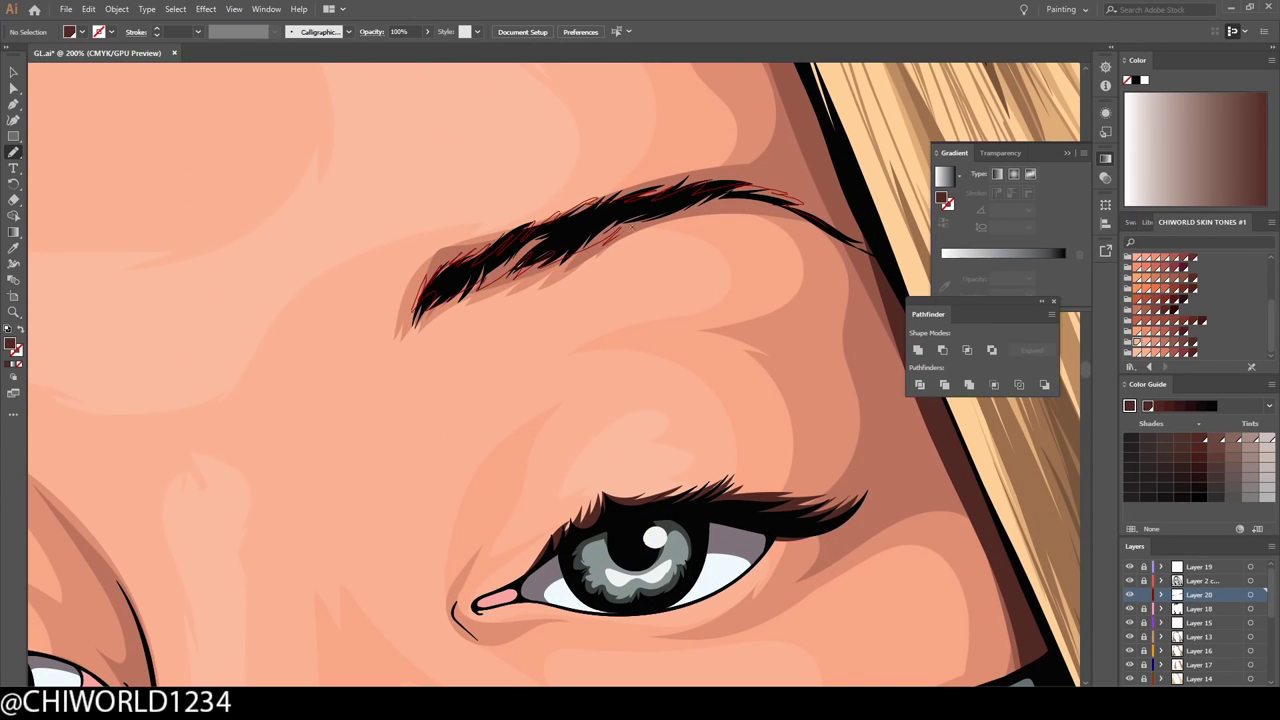
pyautogui.scroll(-4, 632, 228)
pyautogui.scroll(5, 360, 424)
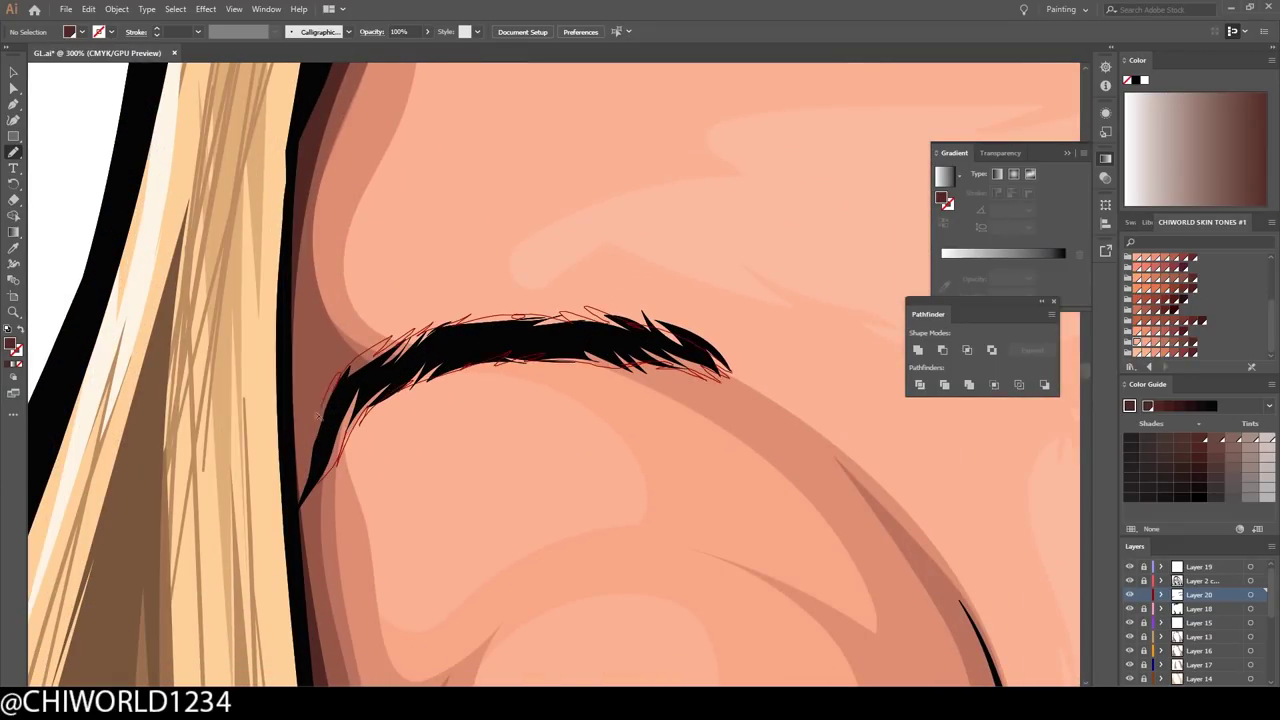
pyautogui.scroll(-6, 318, 415)
pyautogui.scroll(2, 727, 162)
pyautogui.scroll(-2, 429, 162)
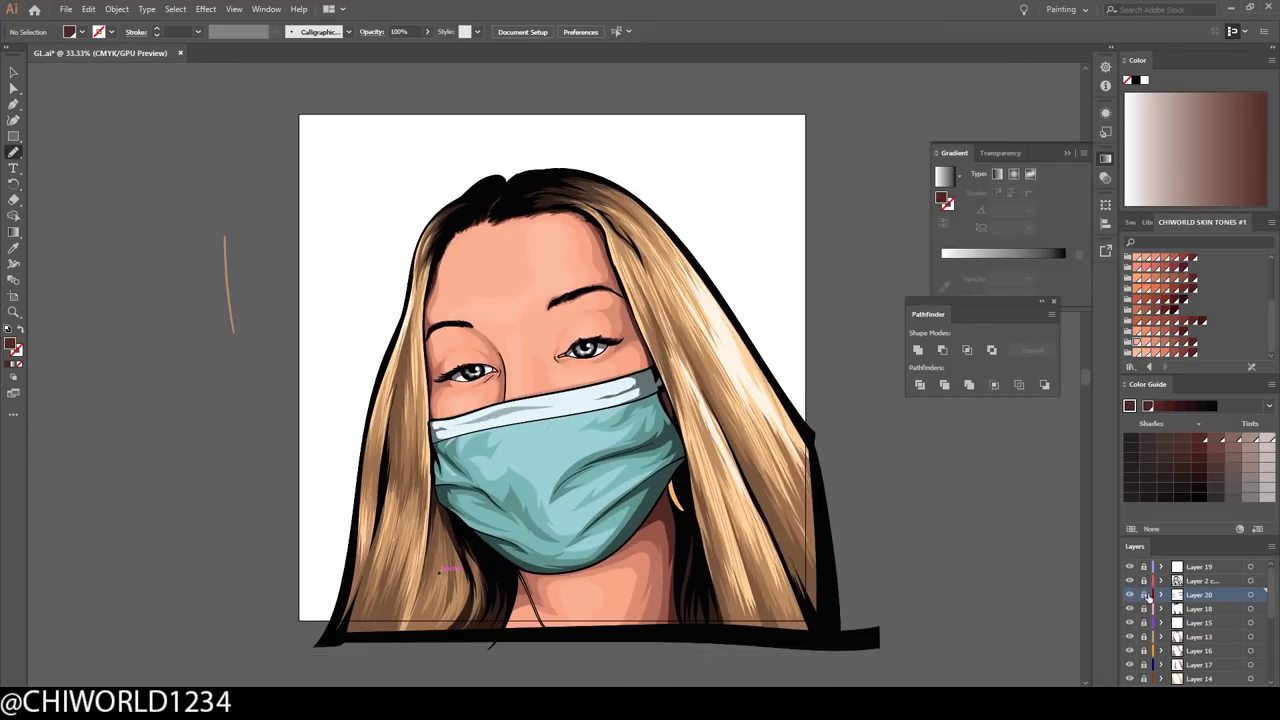
pyautogui.scroll(-5, 1190, 620)
# - On Layer 21, set the fill to orange FF591F and paint a large backdrop behind the portrait
pyautogui.click(1147, 678)
pyautogui.doubleClick(10, 343)
pyautogui.click(172, 58)
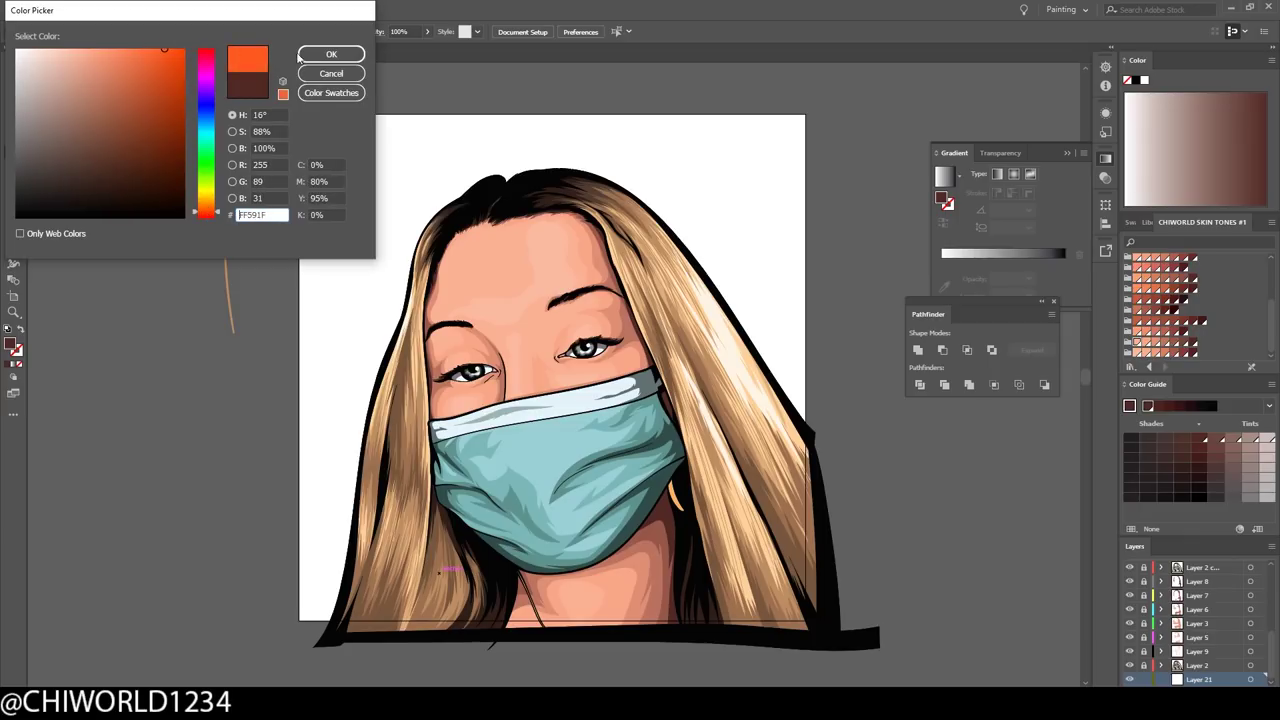
pyautogui.click(337, 51)
pyautogui.moveTo(410, 636); pyautogui.dragTo(655, 188)
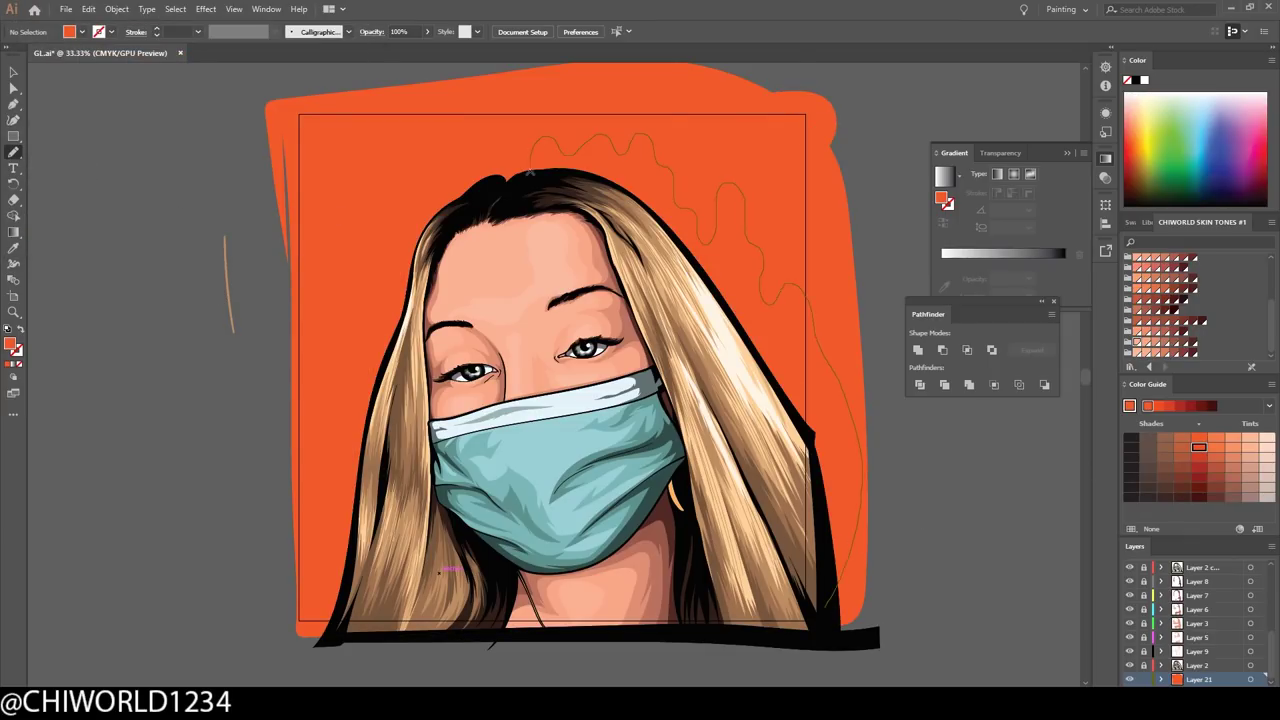
pyautogui.moveTo(300, 285); pyautogui.dragTo(565, 655)
# - Paint a darker red drip running down from the top right
pyautogui.press('v')
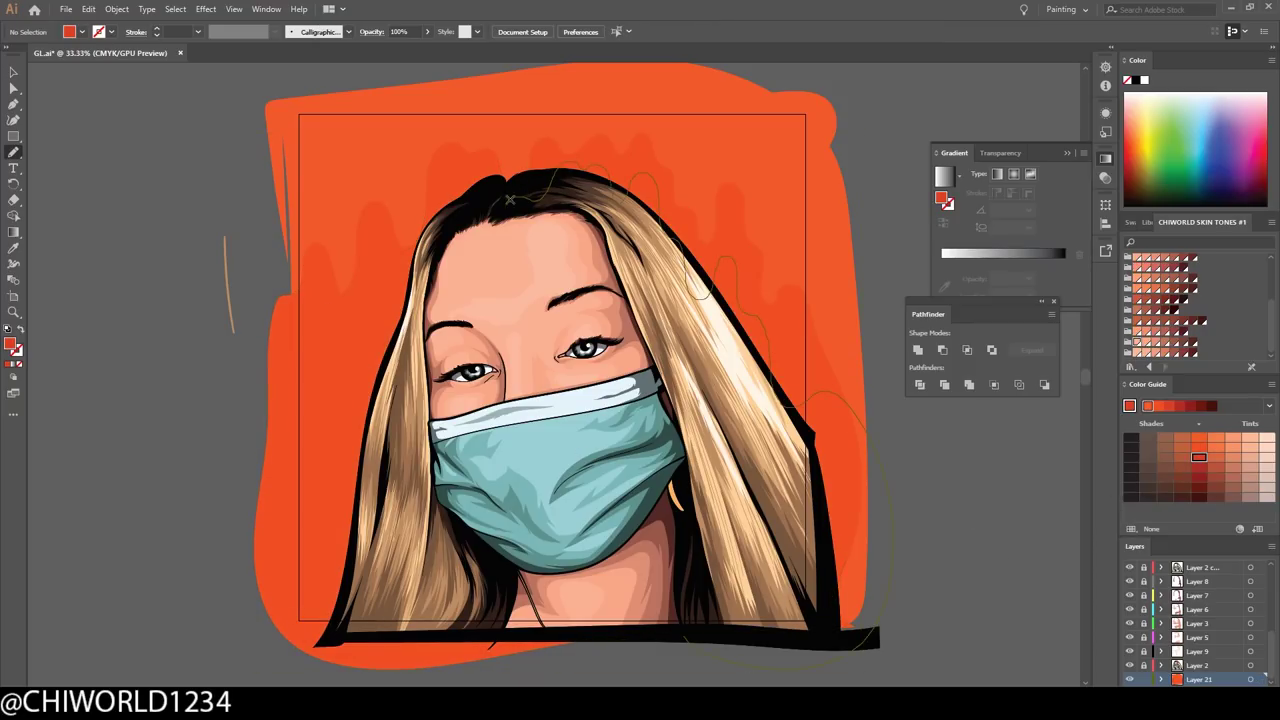
pyautogui.scroll(2, 335, 440)
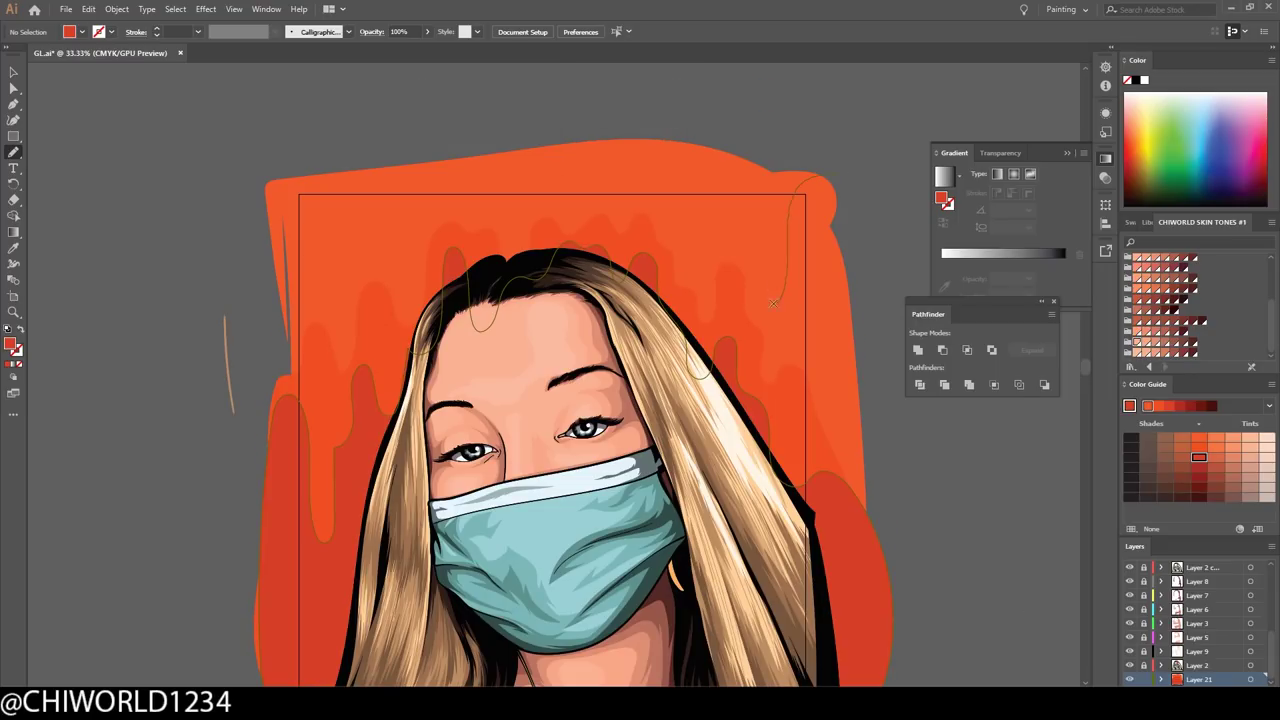
pyautogui.moveTo(790, 205); pyautogui.dragTo(690, 250)
pyautogui.scroll(-2, 490, 143)
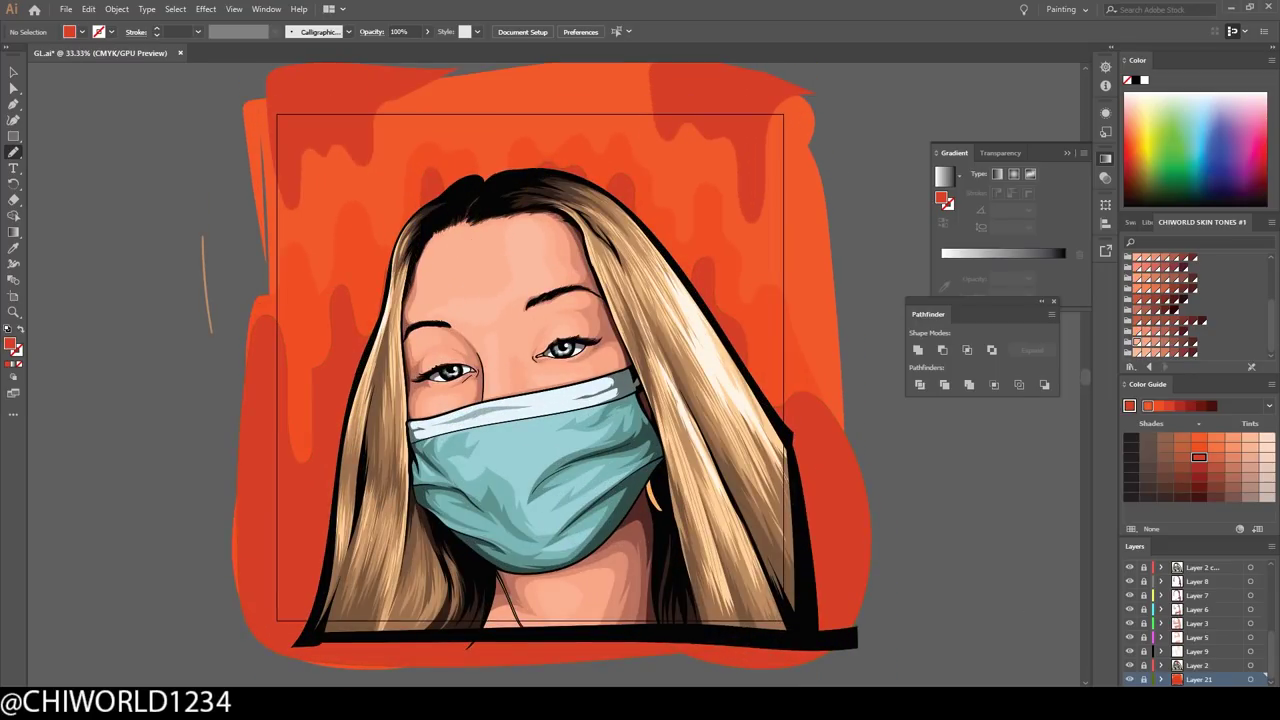
# - Pick a darker red from the Color Guide and paint maroon strokes along the backdrop edges
pyautogui.click(1199, 468)
pyautogui.moveTo(805, 450); pyautogui.dragTo(836, 606)
pyautogui.hotkey('ctrl', '-')
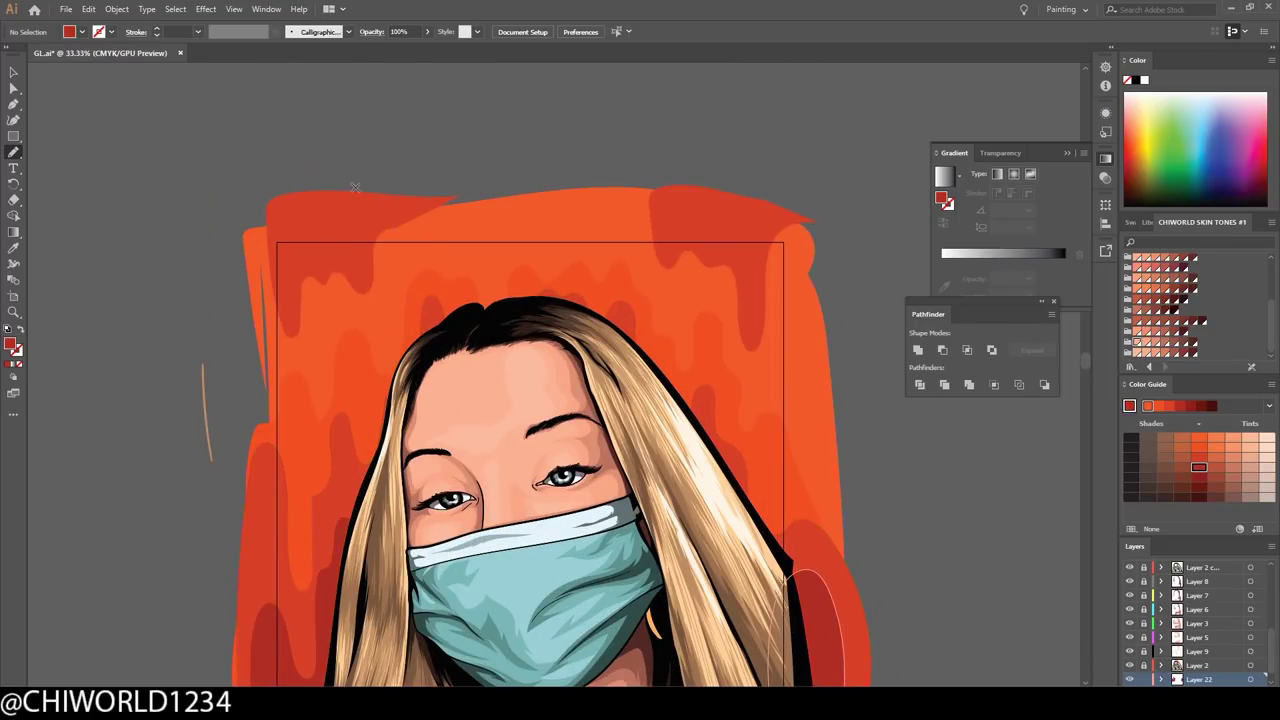
pyautogui.hotkey('ctrl', '-')
pyautogui.hotkey('ctrl', '-')
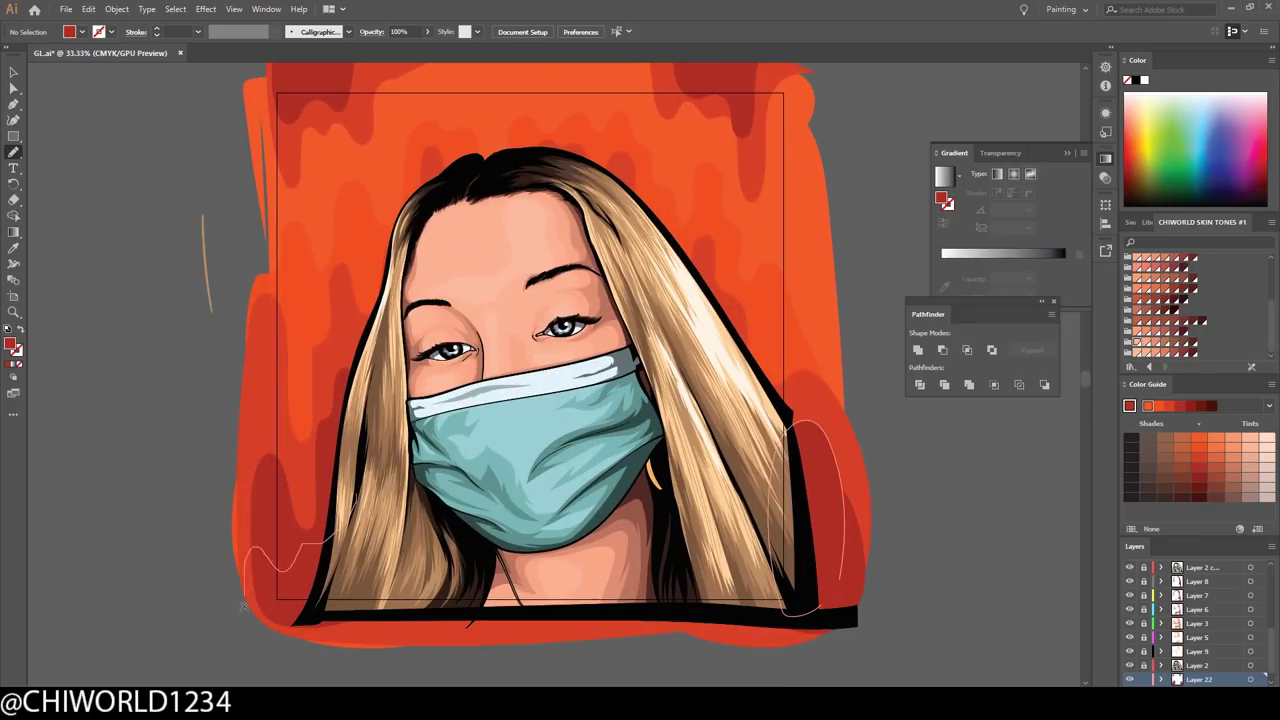
pyautogui.moveTo(270, 520); pyautogui.dragTo(330, 620)
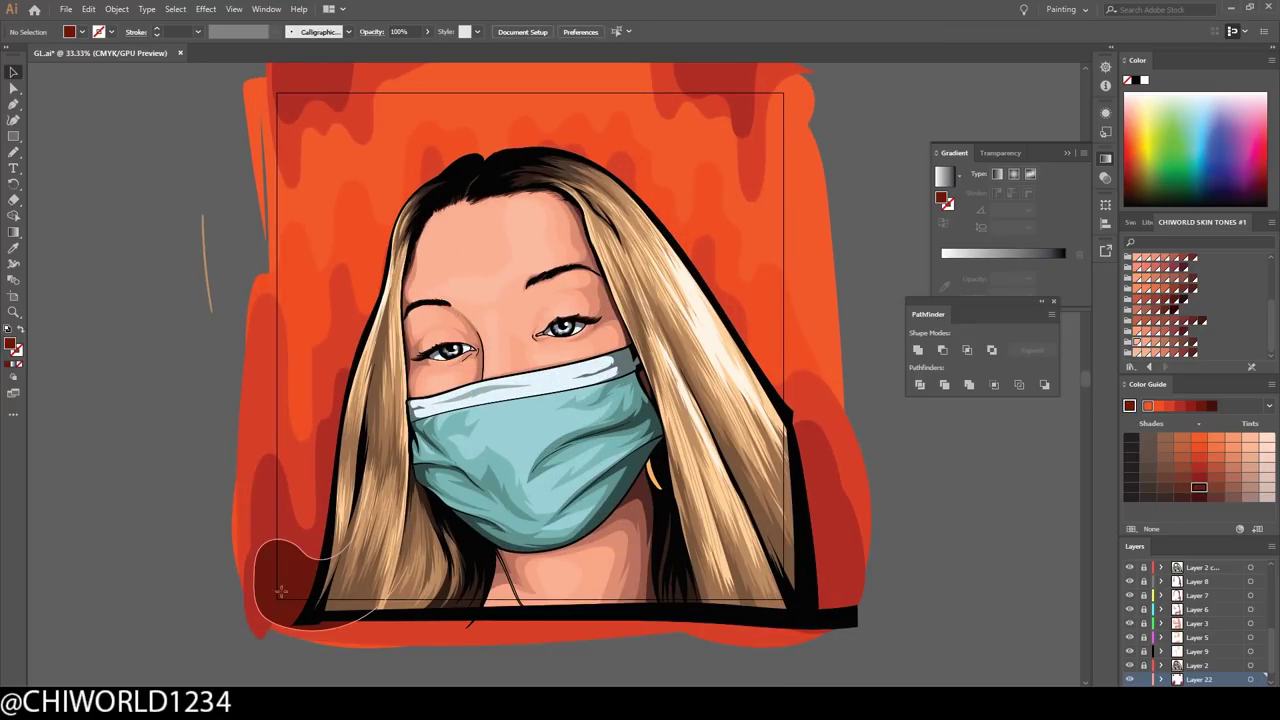
pyautogui.scroll(3, 300, 400)
pyautogui.press('v')
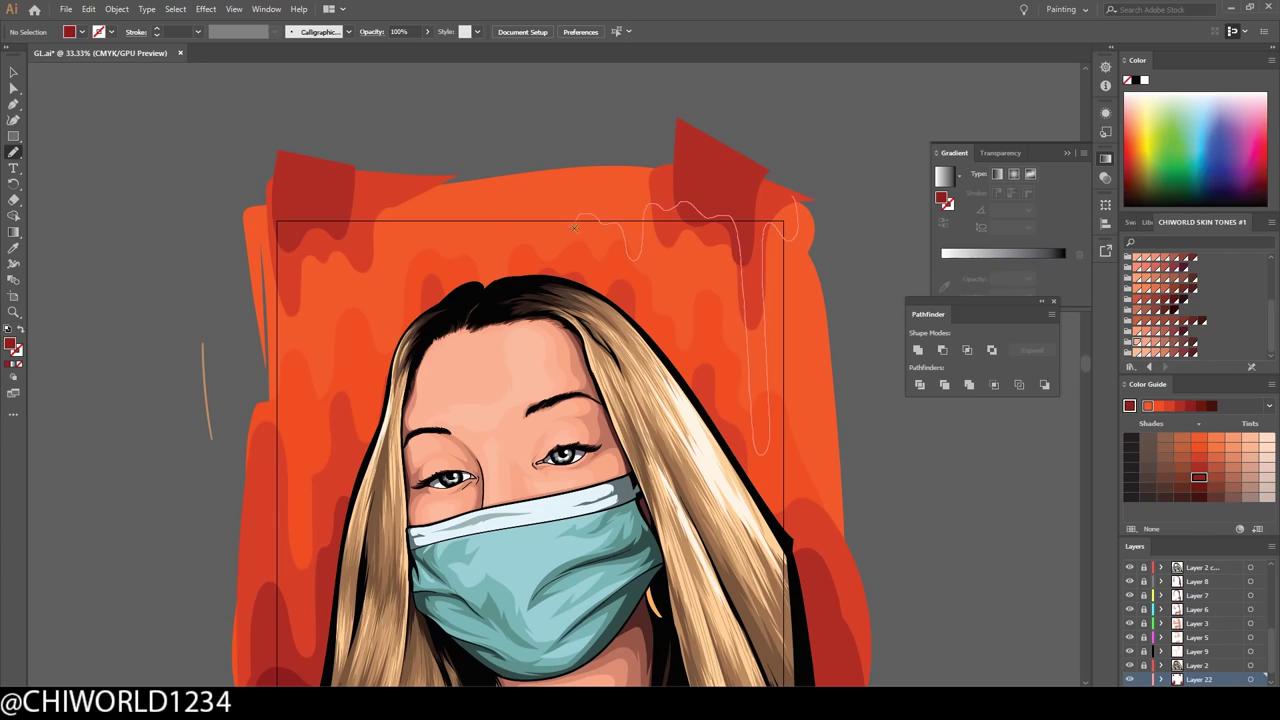